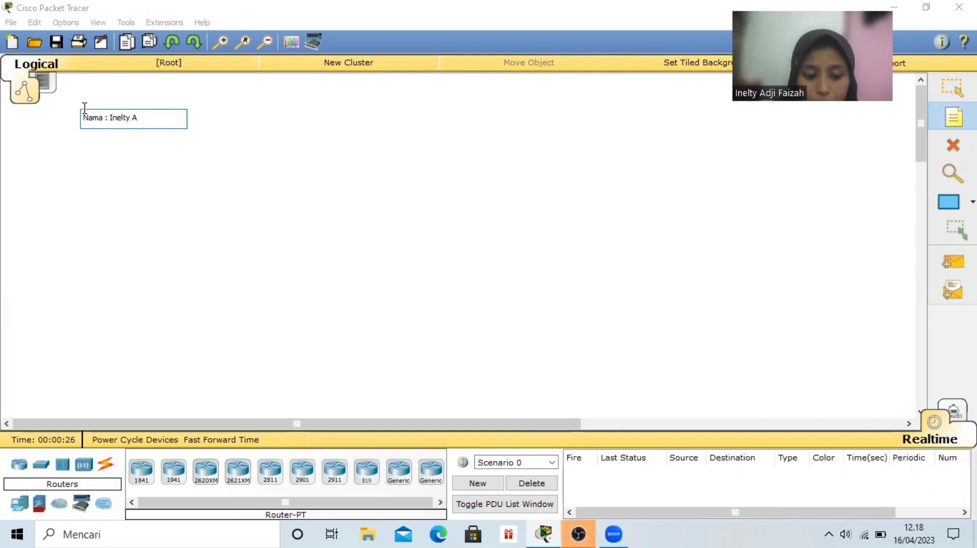
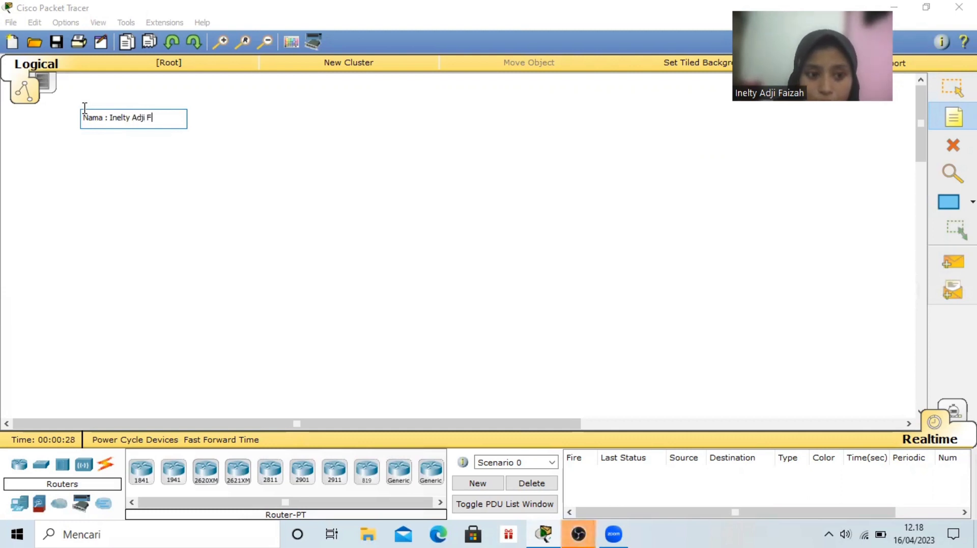
Complete the workspace note with the student's full name and an NBI line with the student number, and move it slightly up
key(Return)
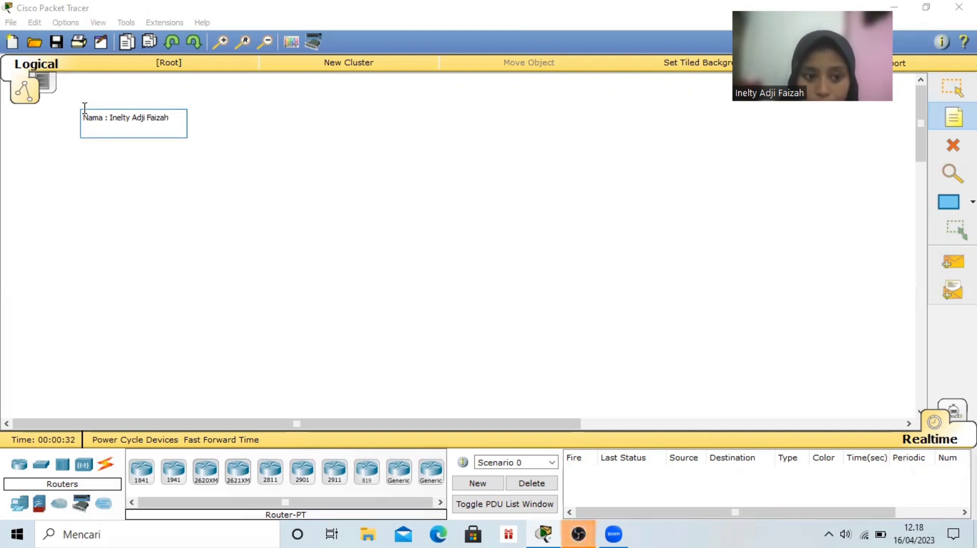
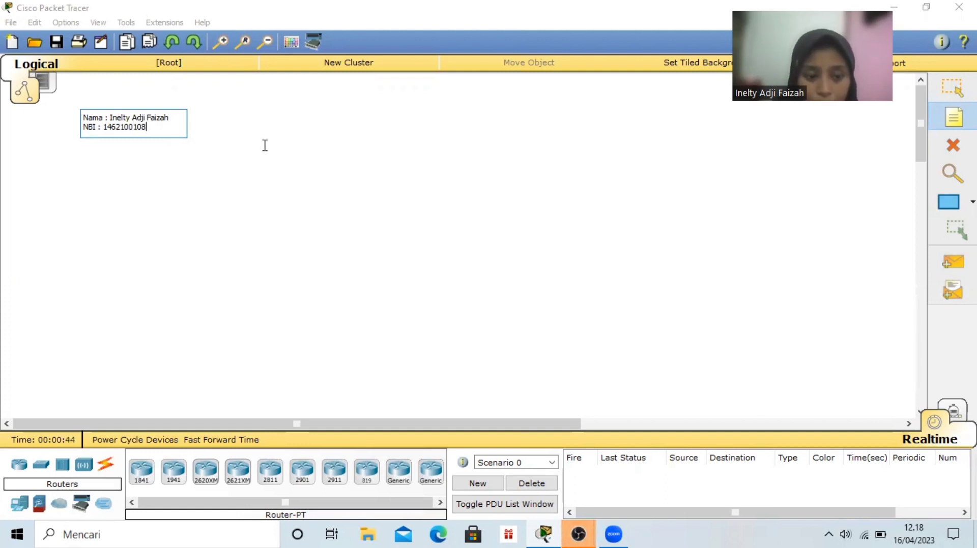
key(Escape)
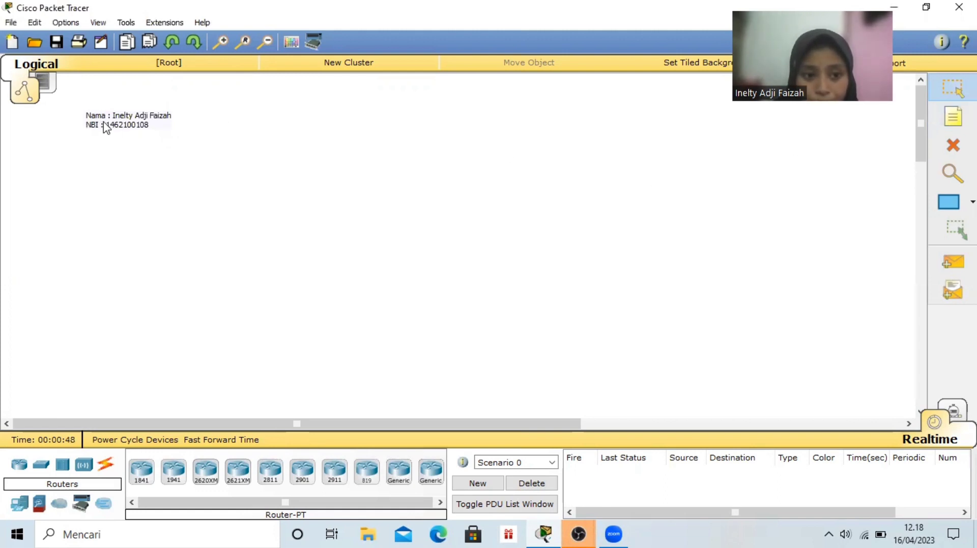
drag(117, 126, 109, 104)
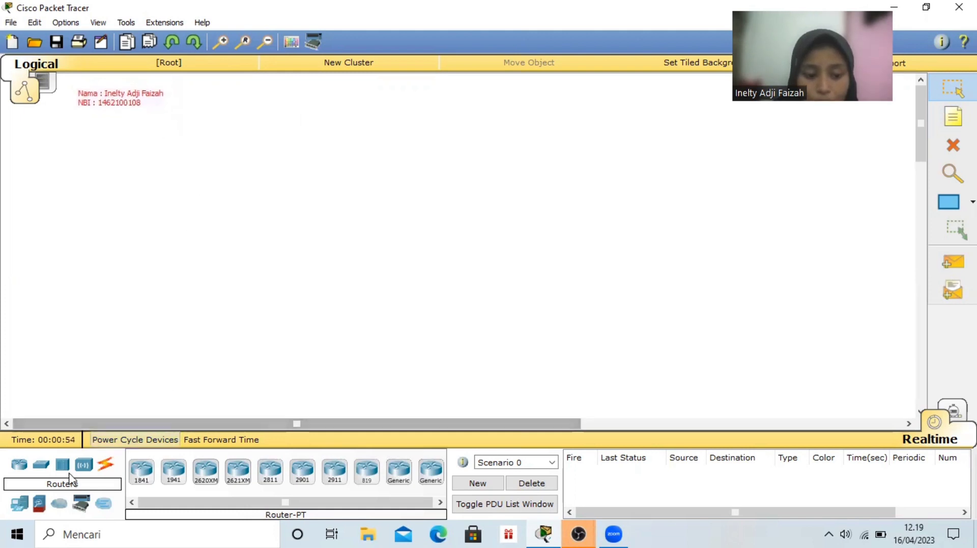
Place a generic Server-PT at the upper centre of the logical workspace and shift it slightly down
click(19, 503)
click(407, 309)
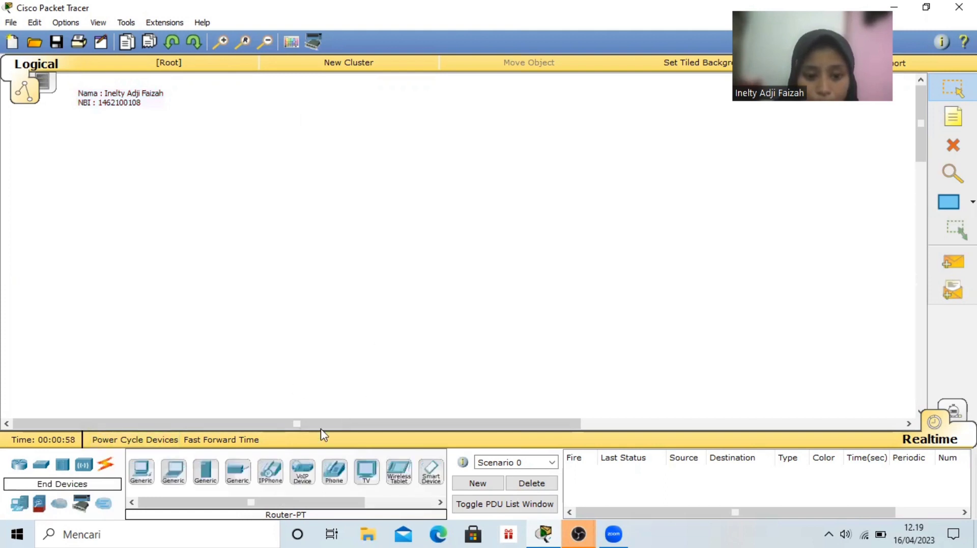
click(206, 479)
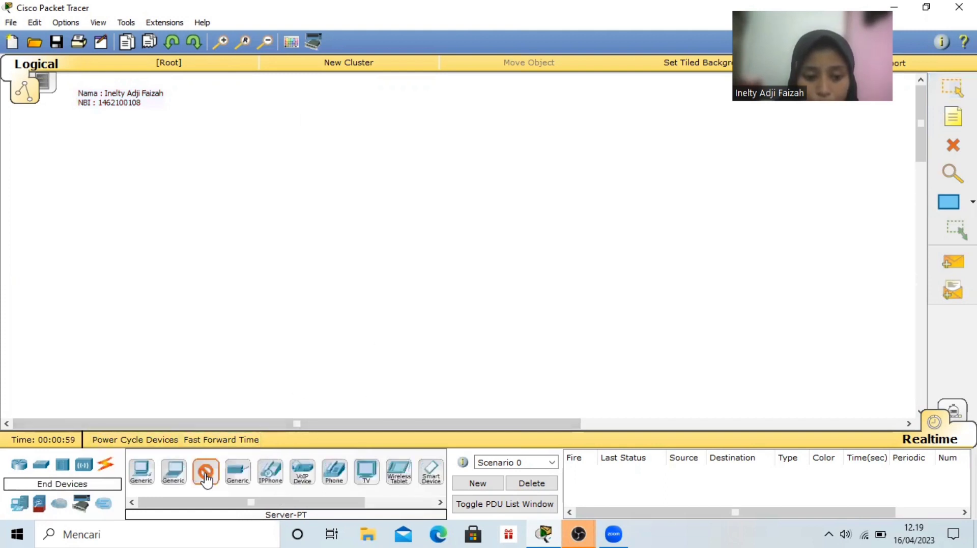
click(360, 91)
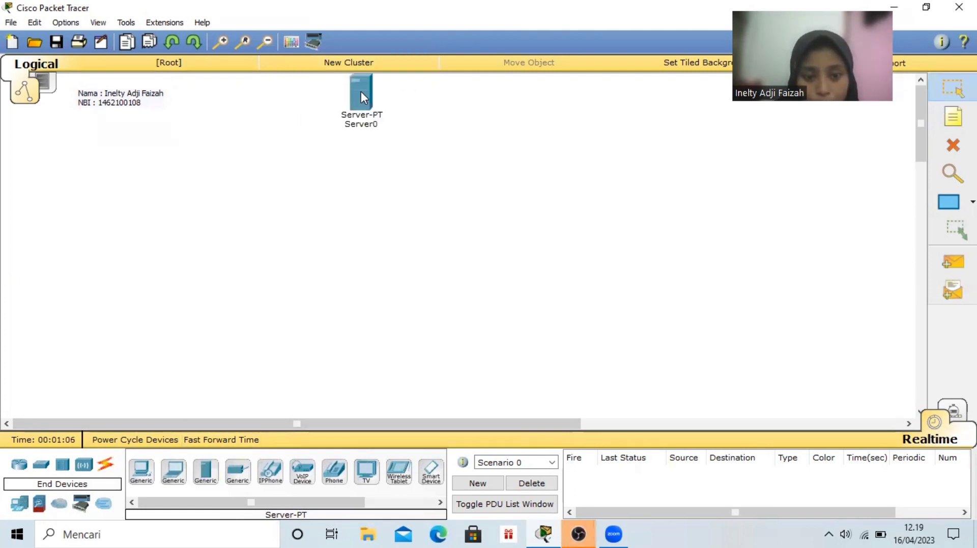
drag(362, 90, 362, 99)
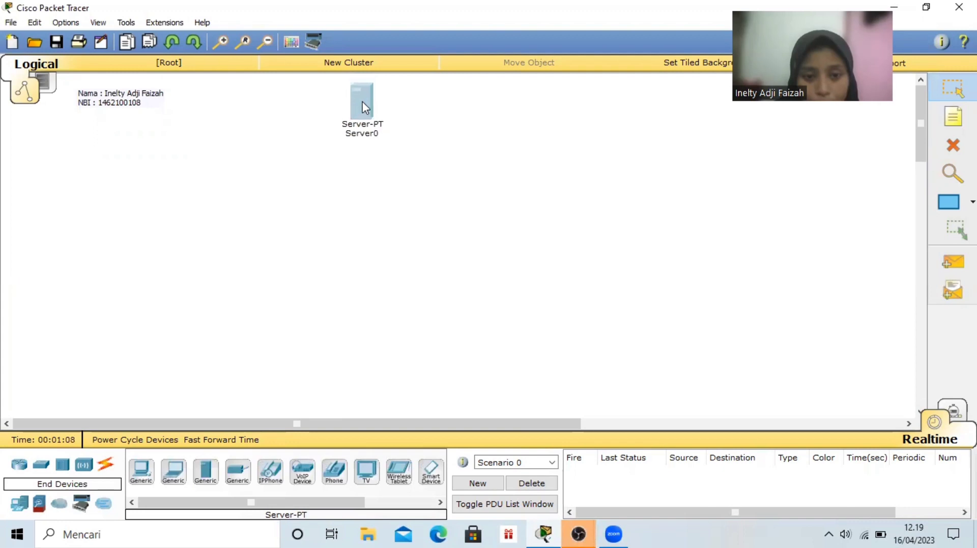
Place a generic Router-PT directly below the server
click(20, 465)
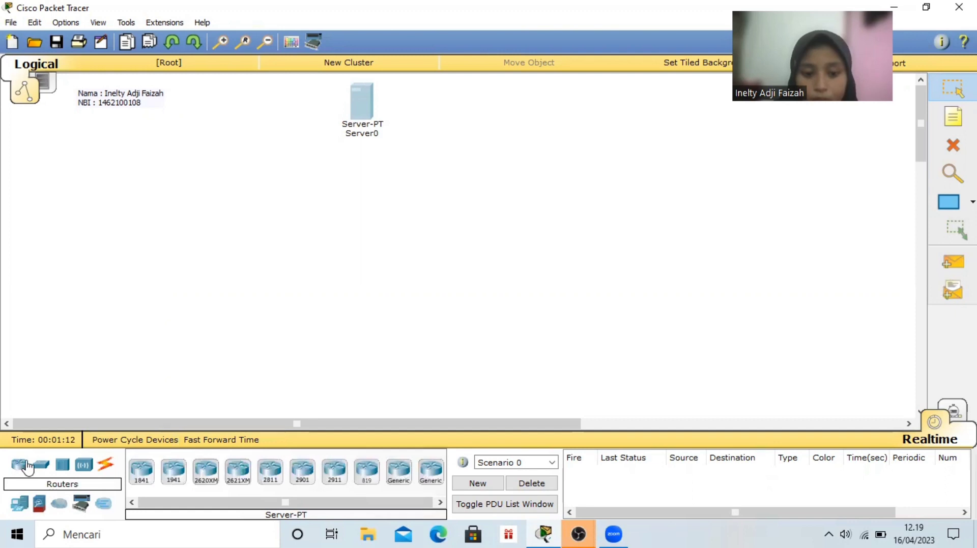
click(409, 482)
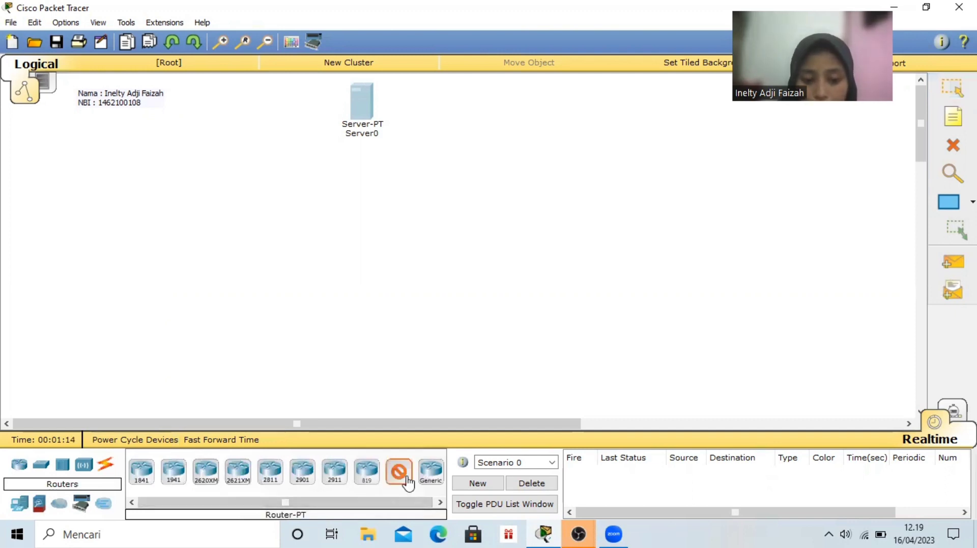
click(358, 189)
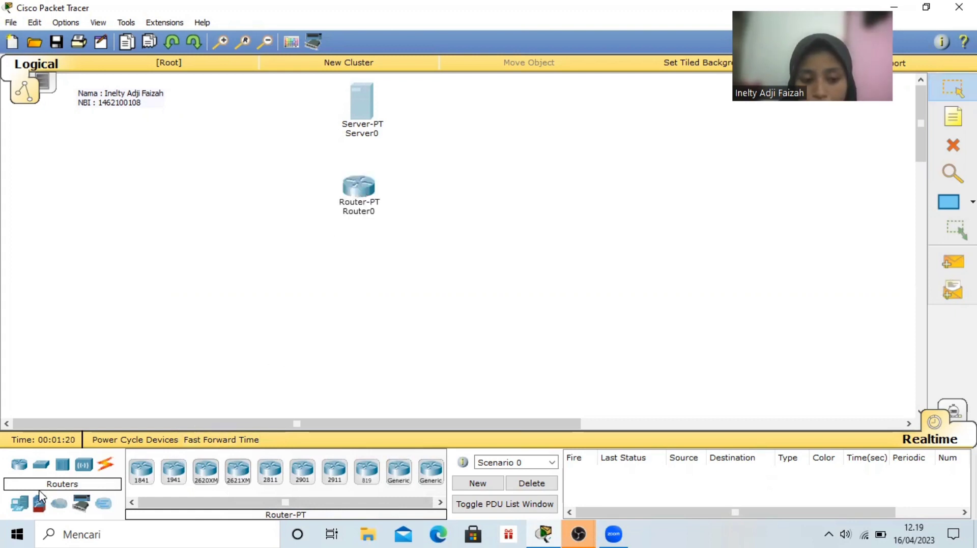
Place three generic Switch-PT devices in a level row below the router, with the middle one directly beneath it
click(42, 468)
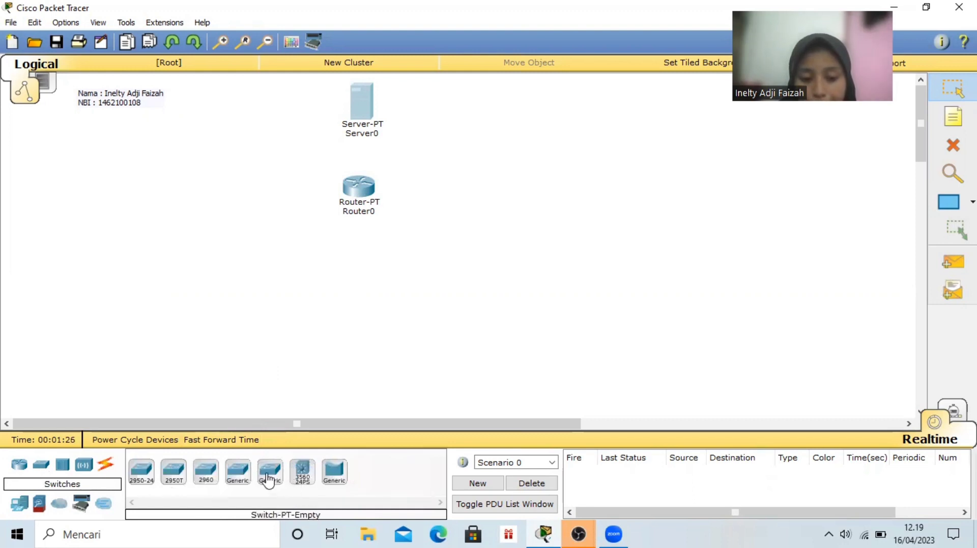
click(242, 477)
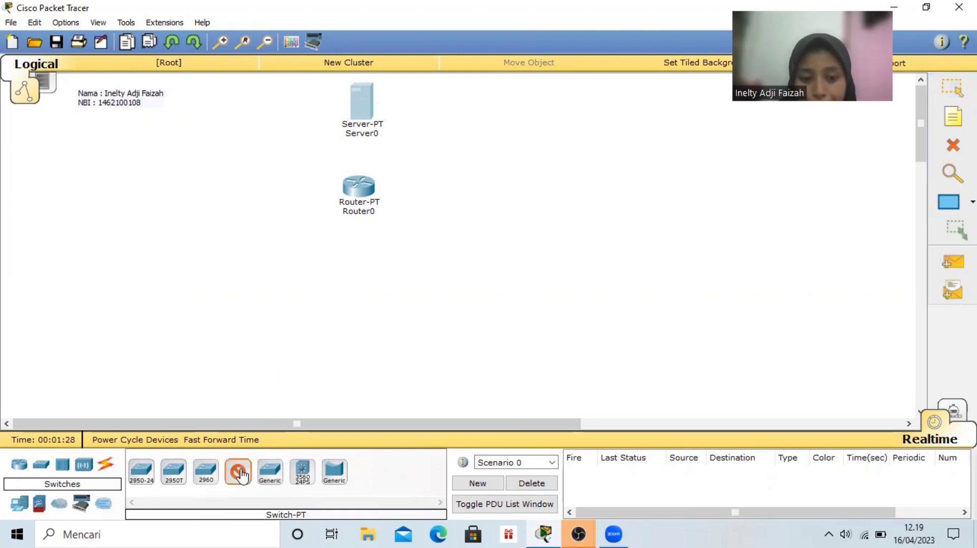
click(124, 254)
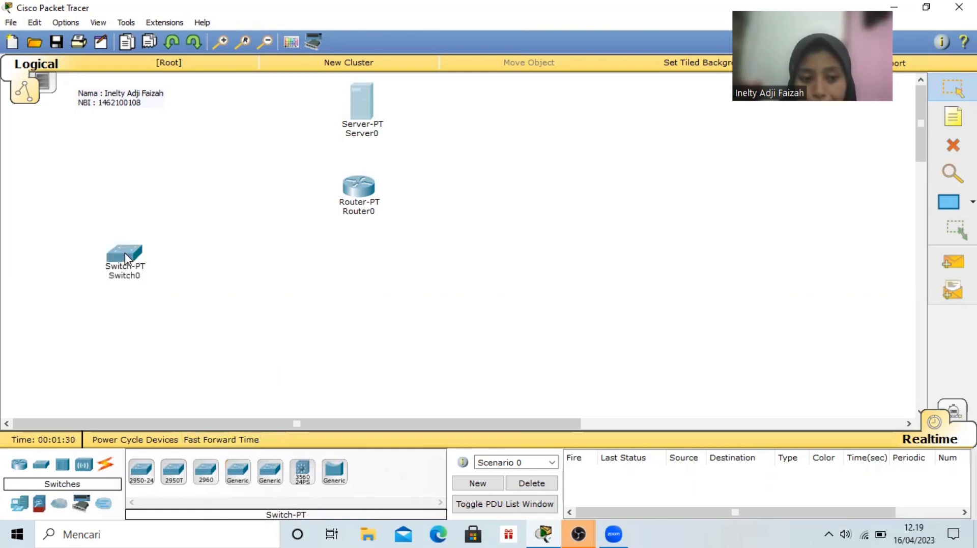
click(238, 472)
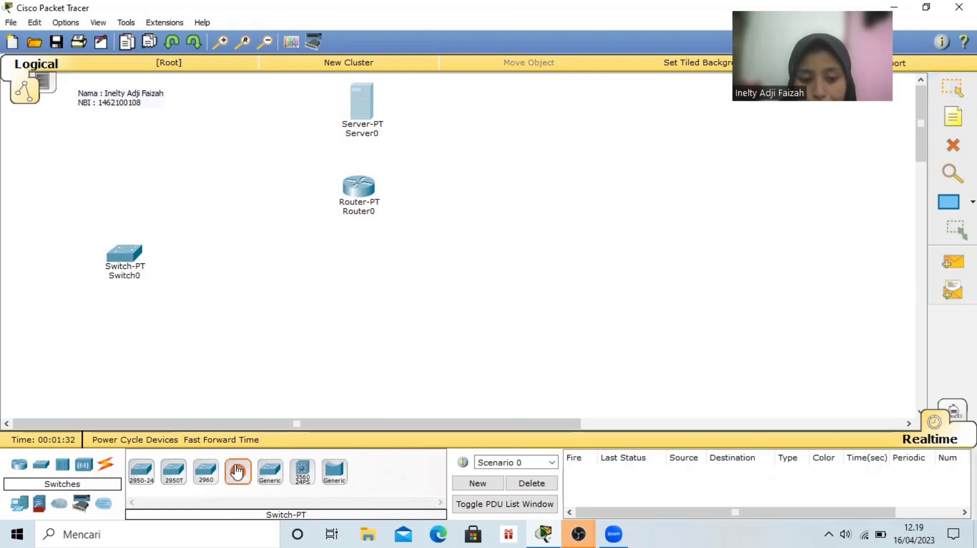
click(357, 265)
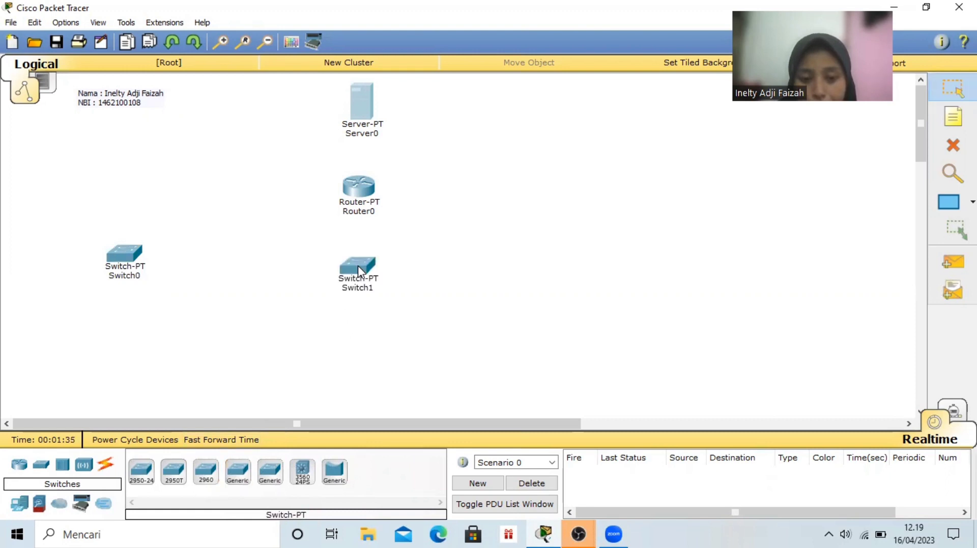
click(238, 477)
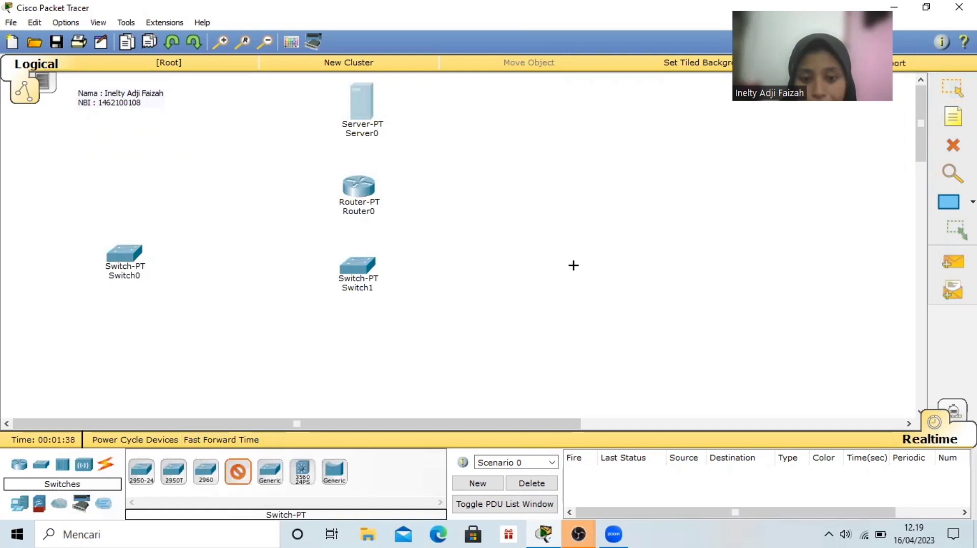
click(568, 271)
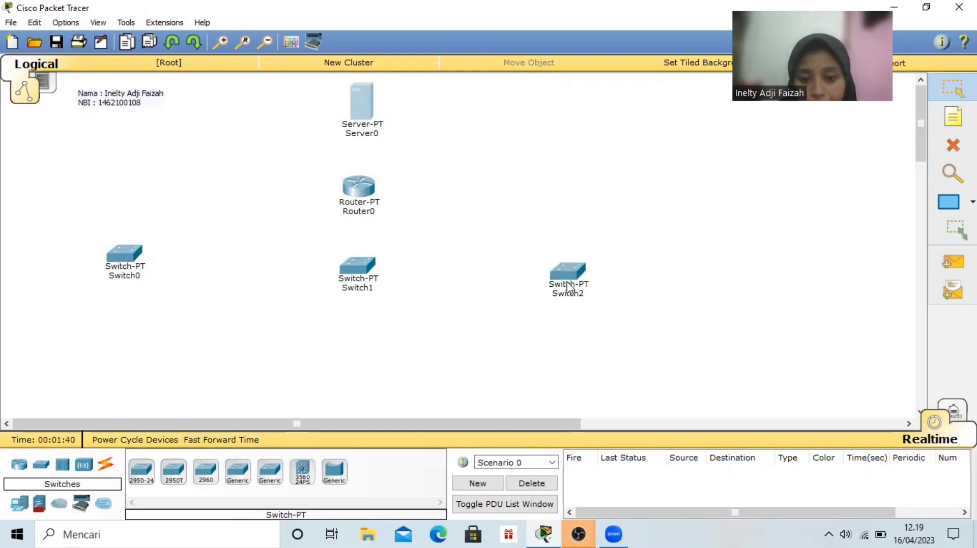
drag(569, 289, 573, 280)
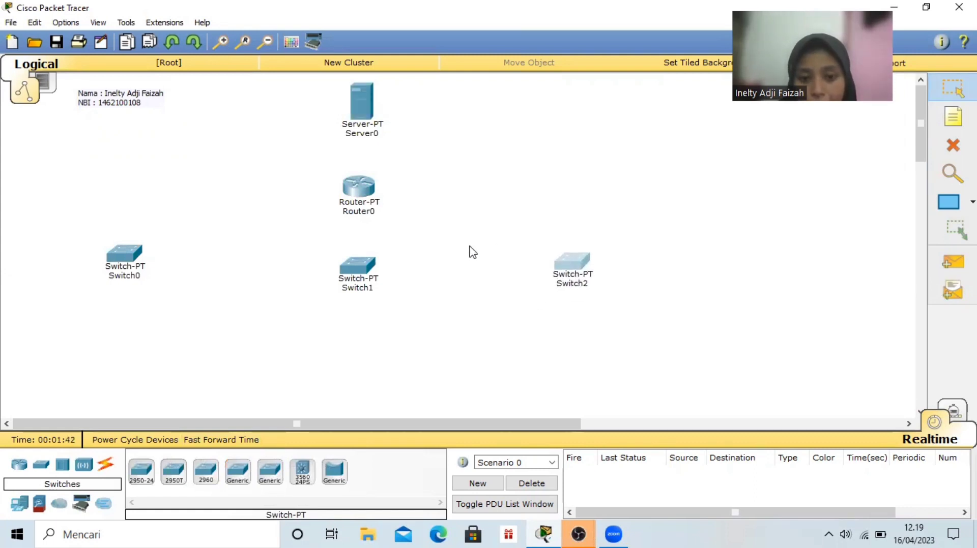
drag(350, 262, 347, 254)
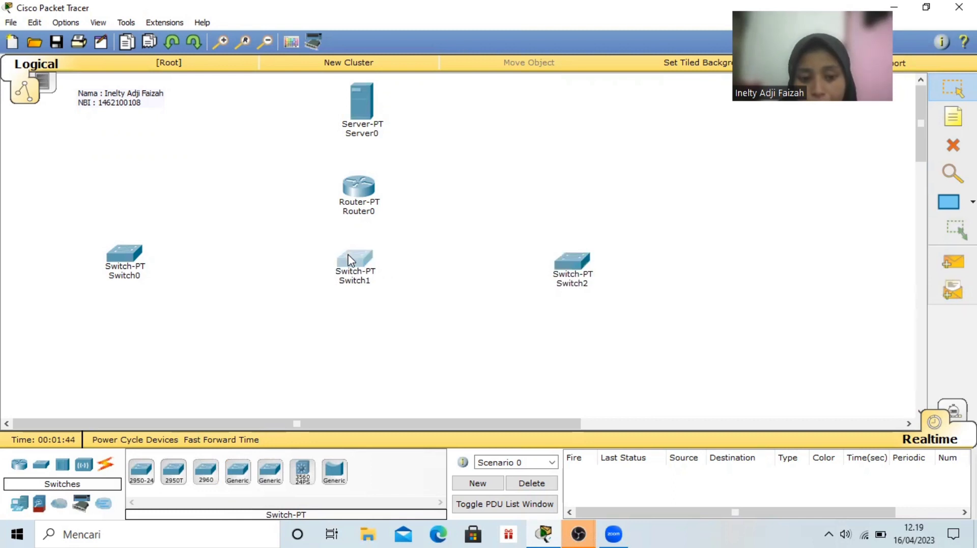
Place a PC-PT, a Laptop-PT and another PC-PT in a row beneath the leftmost switch
click(19, 508)
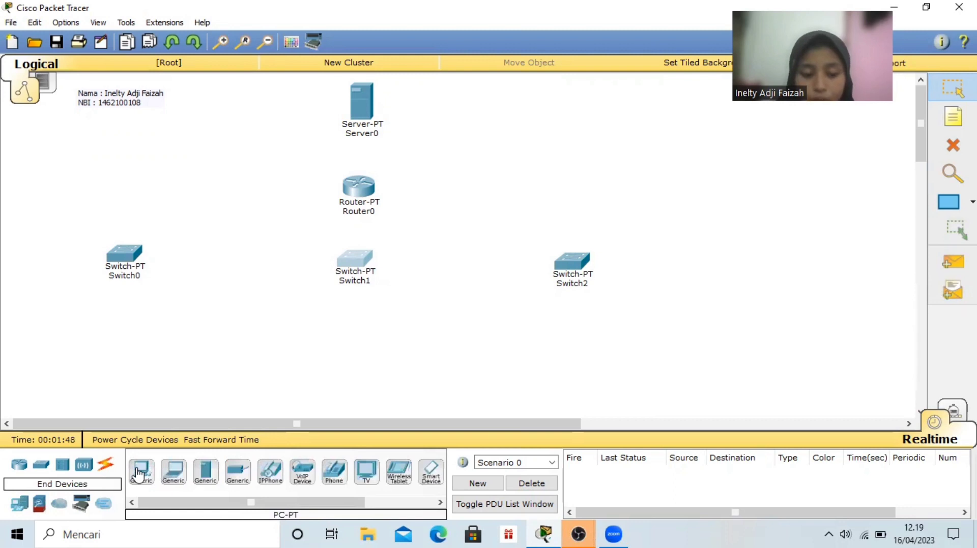
click(139, 474)
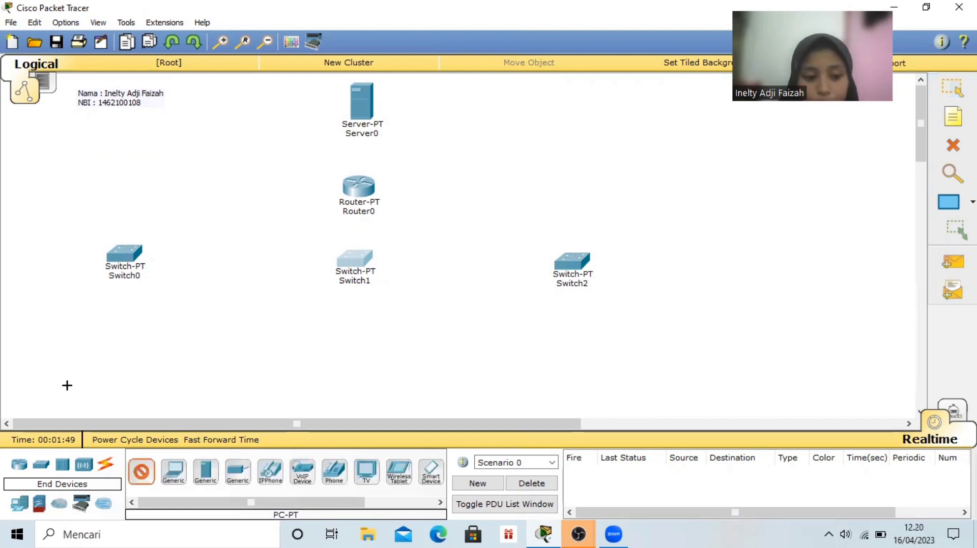
click(49, 314)
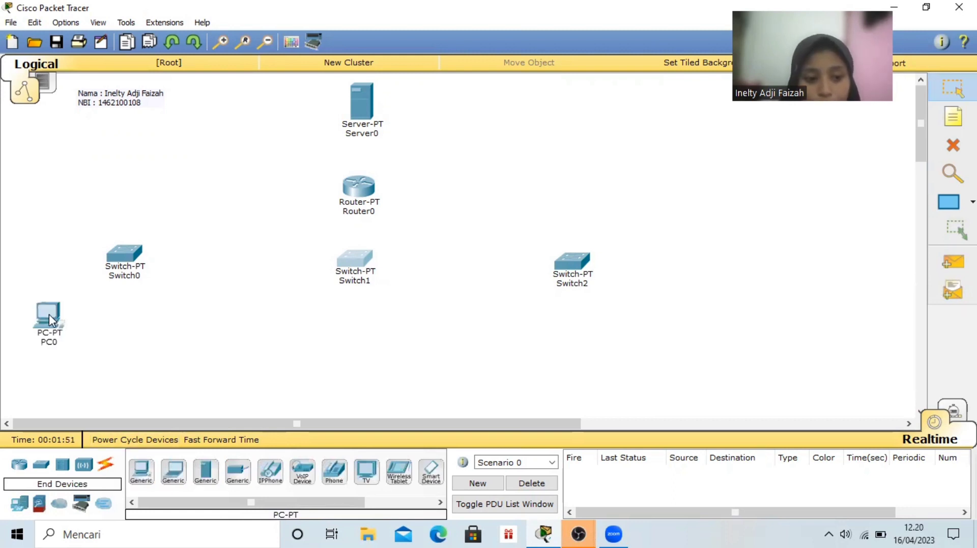
click(174, 473)
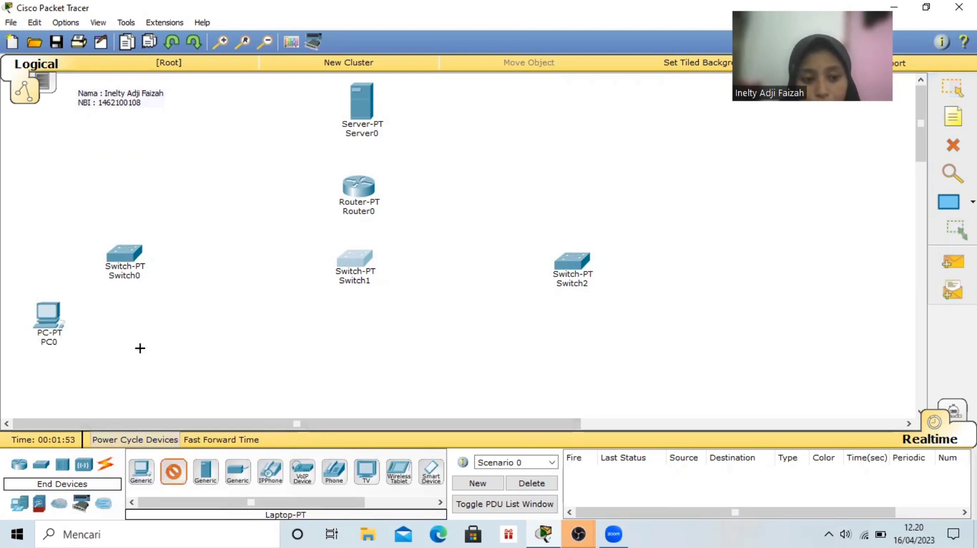
click(111, 319)
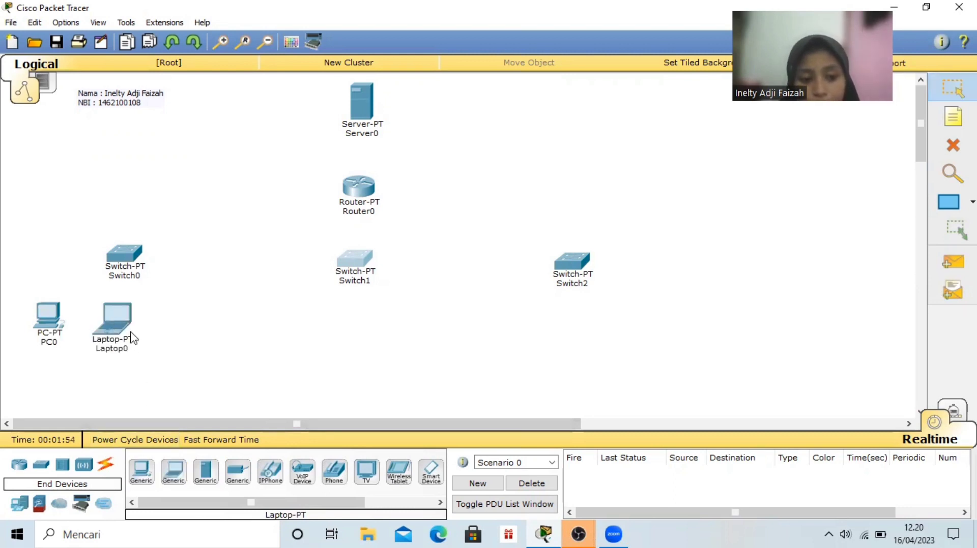
click(147, 467)
click(166, 317)
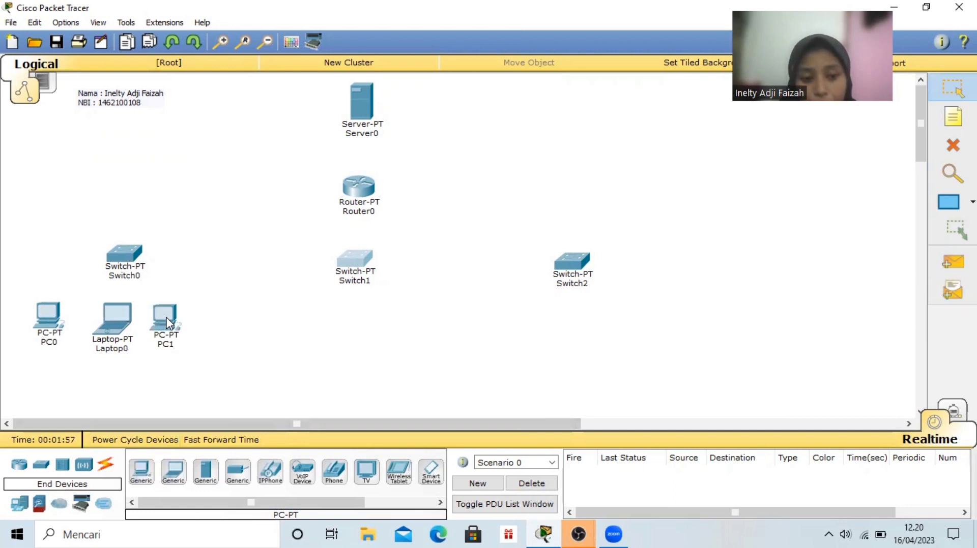
Place a PC-PT, a Laptop-PT and another PC-PT in a row beneath the middle switch
click(138, 473)
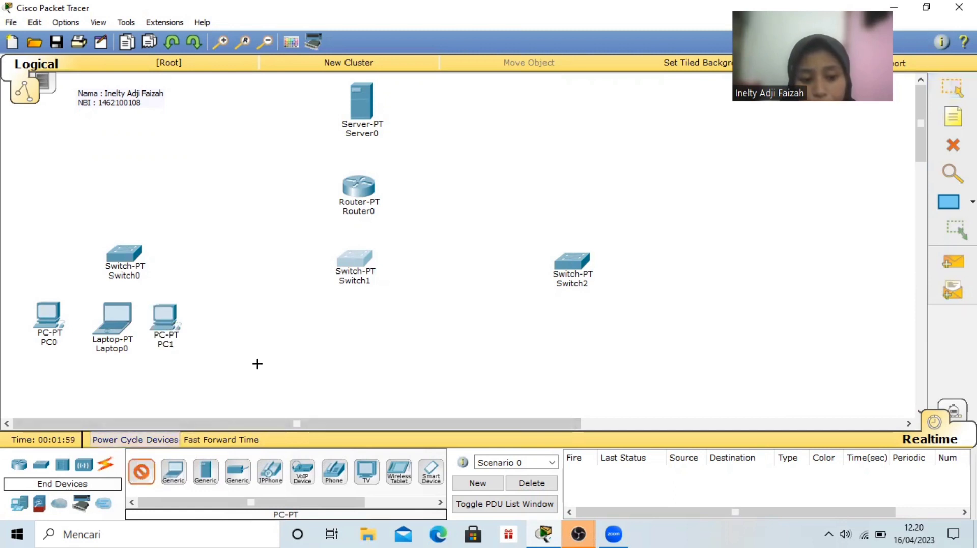
click(283, 327)
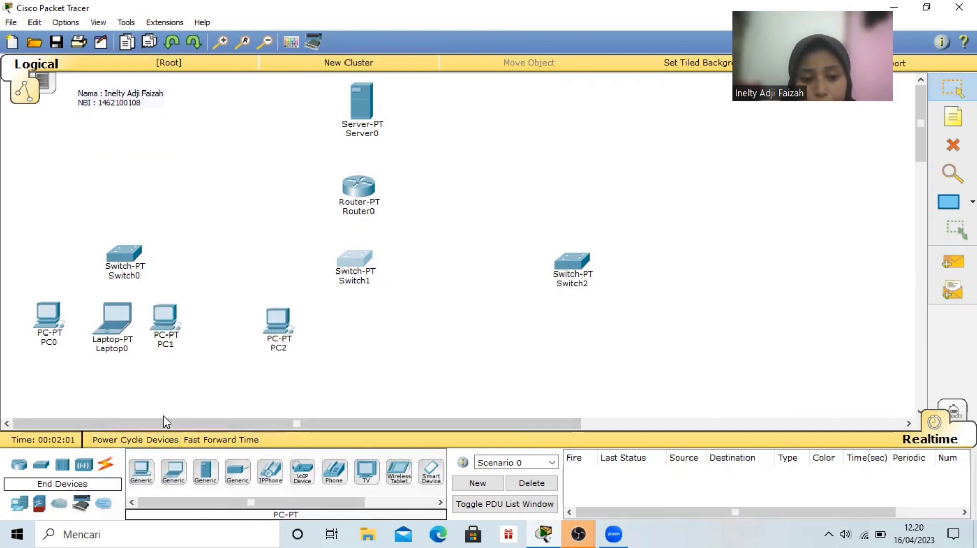
click(173, 473)
click(336, 323)
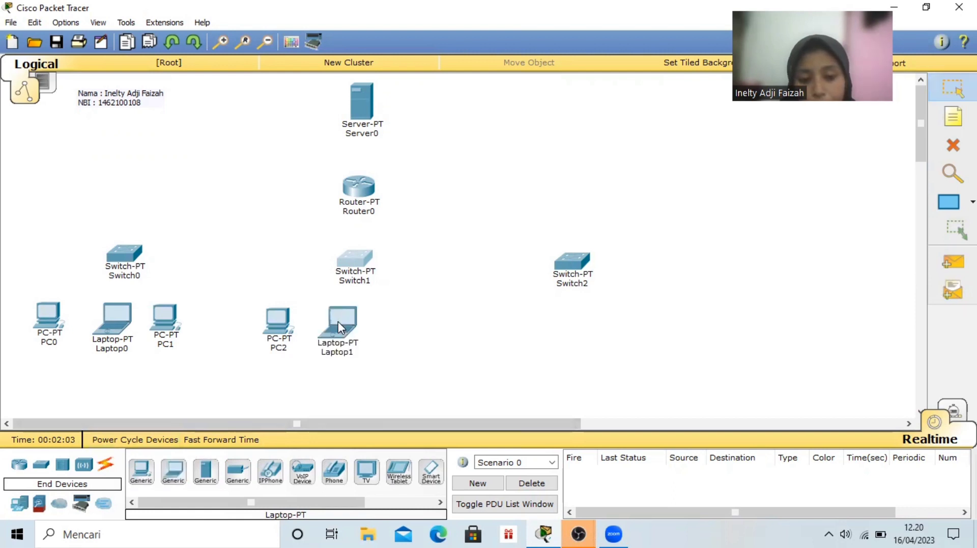
click(141, 470)
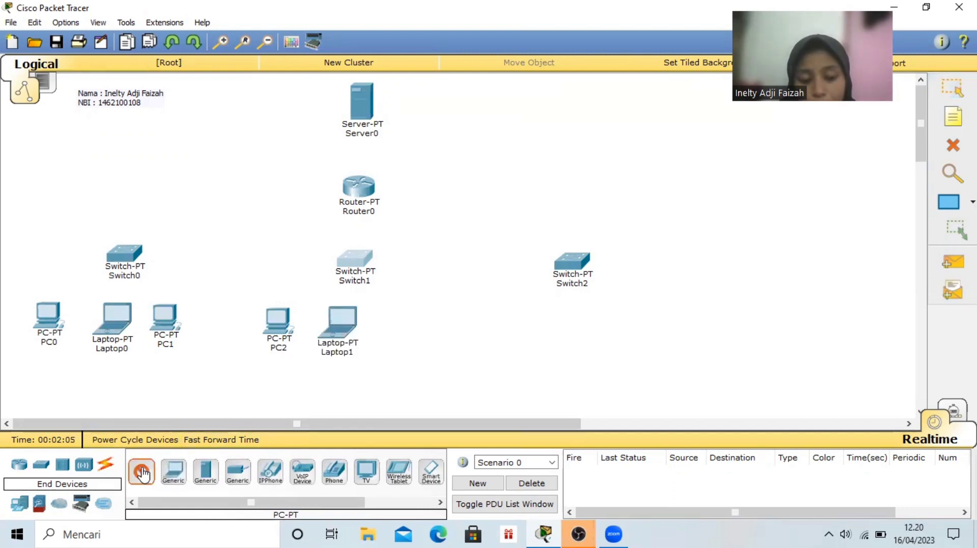
click(382, 318)
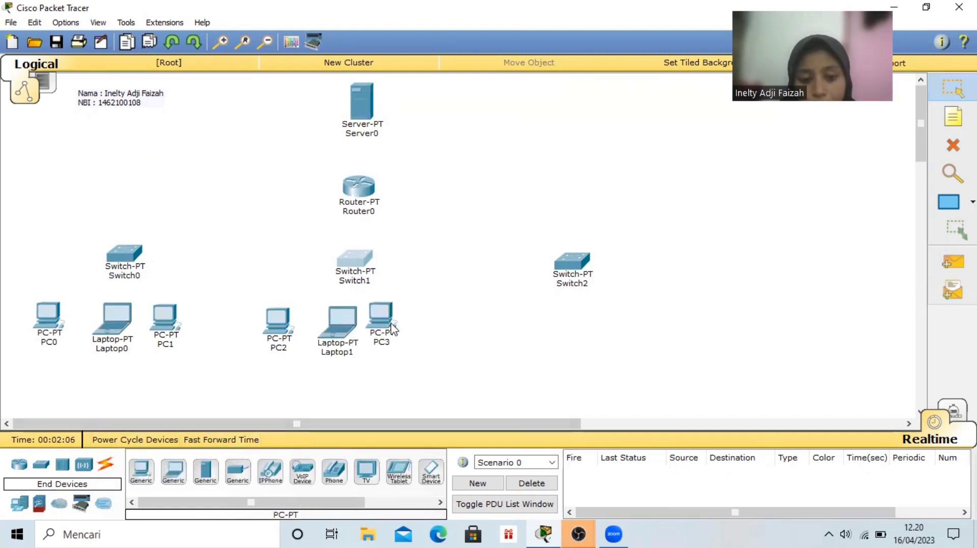
Place a PC-PT, a Laptop-PT and another PC-PT in a row beneath the rightmost switch
click(142, 469)
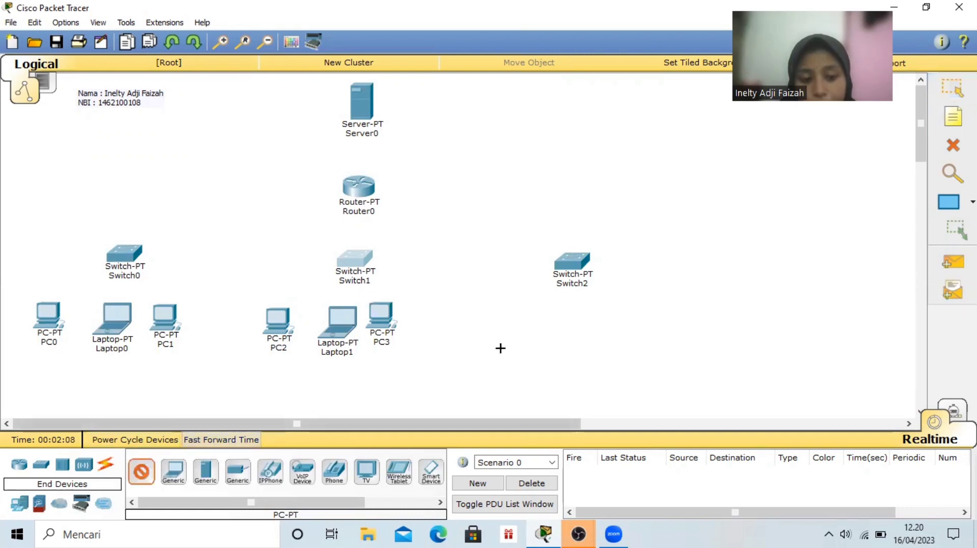
click(520, 323)
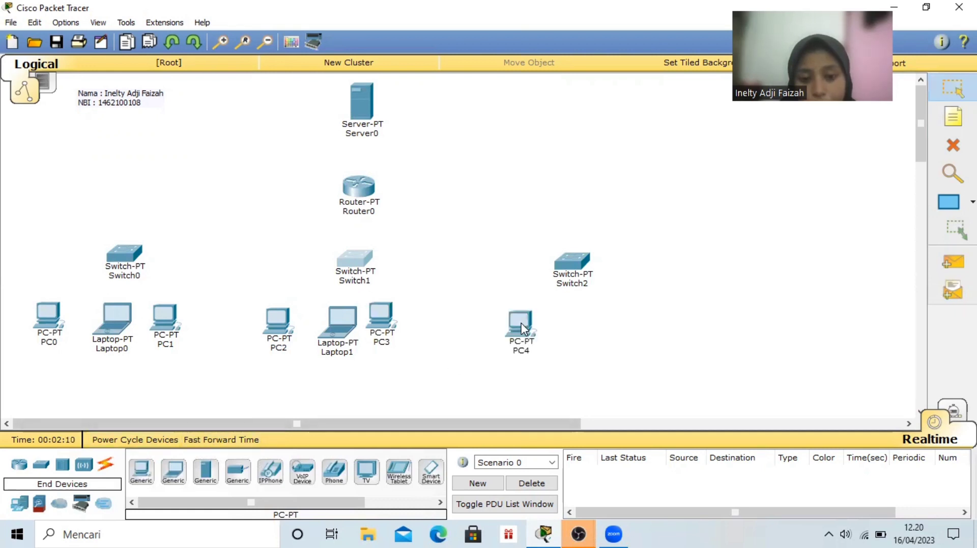
click(181, 474)
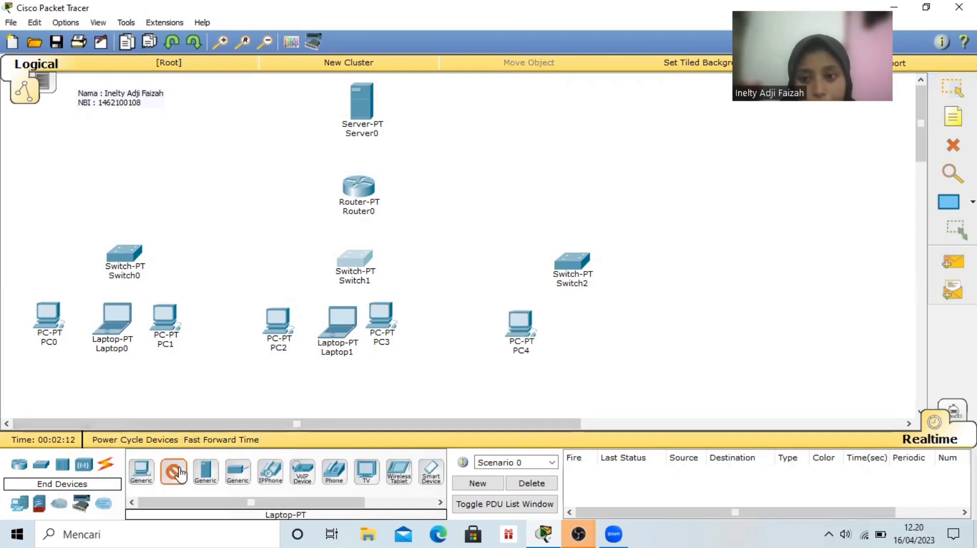
click(580, 318)
click(142, 474)
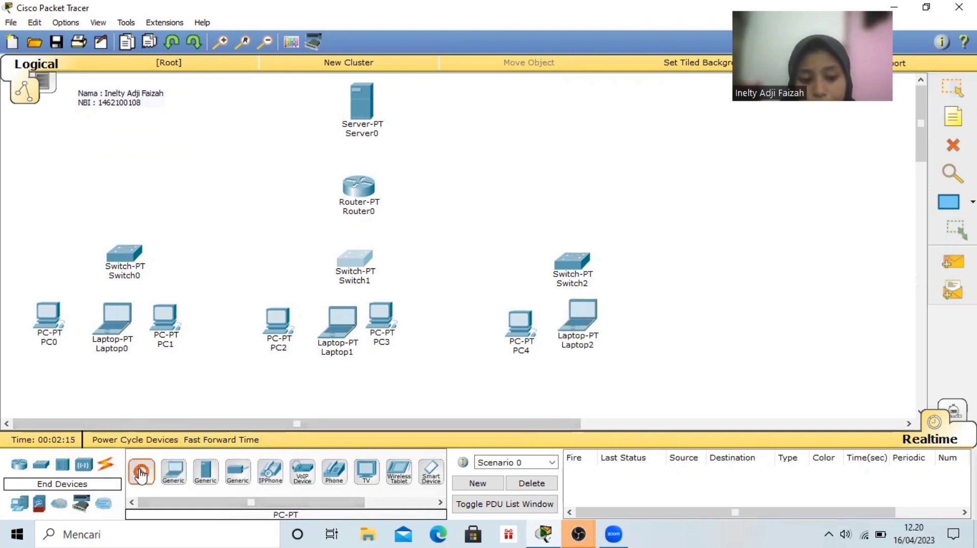
click(644, 320)
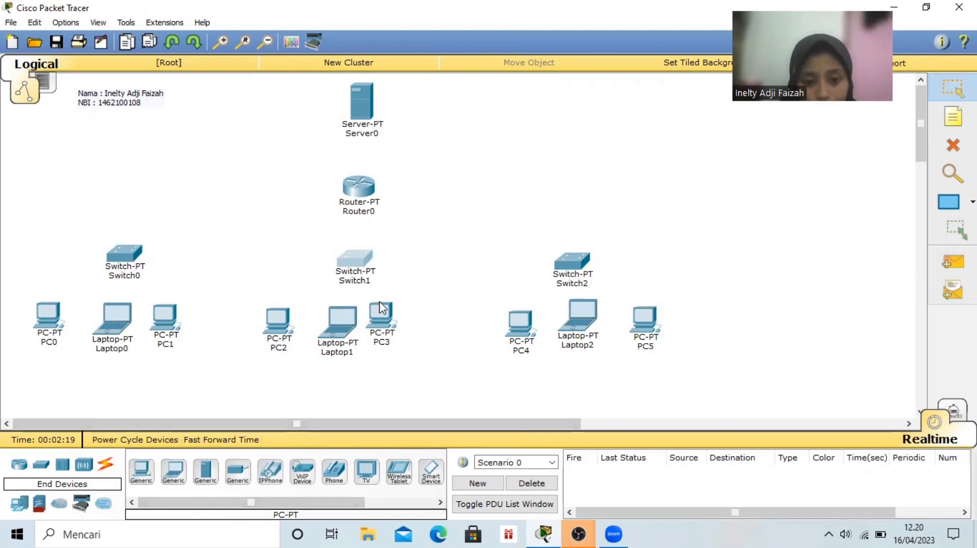
Reposition the PCs and laptops beneath the switches so that each group forms an evenly spaced row
drag(382, 309, 404, 321)
drag(578, 327, 583, 332)
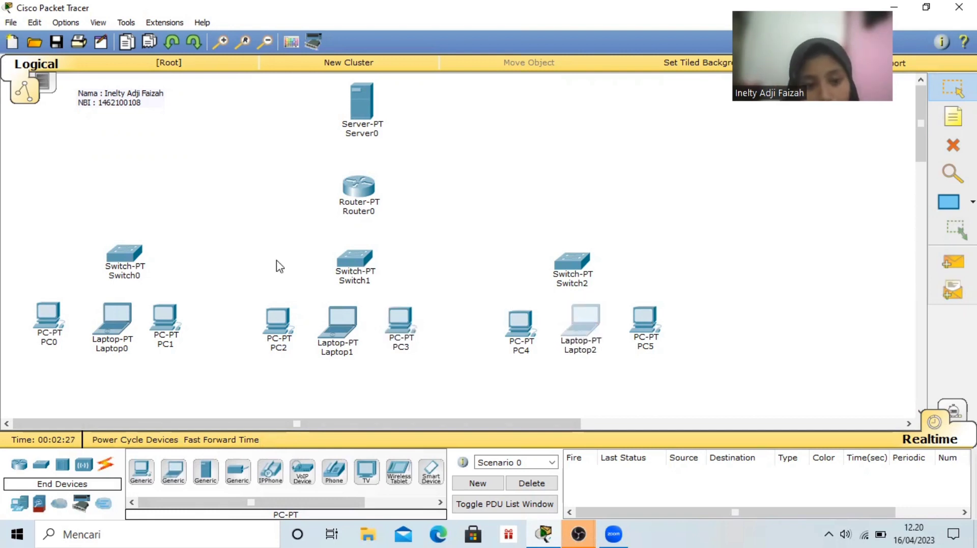
drag(121, 310, 163, 313)
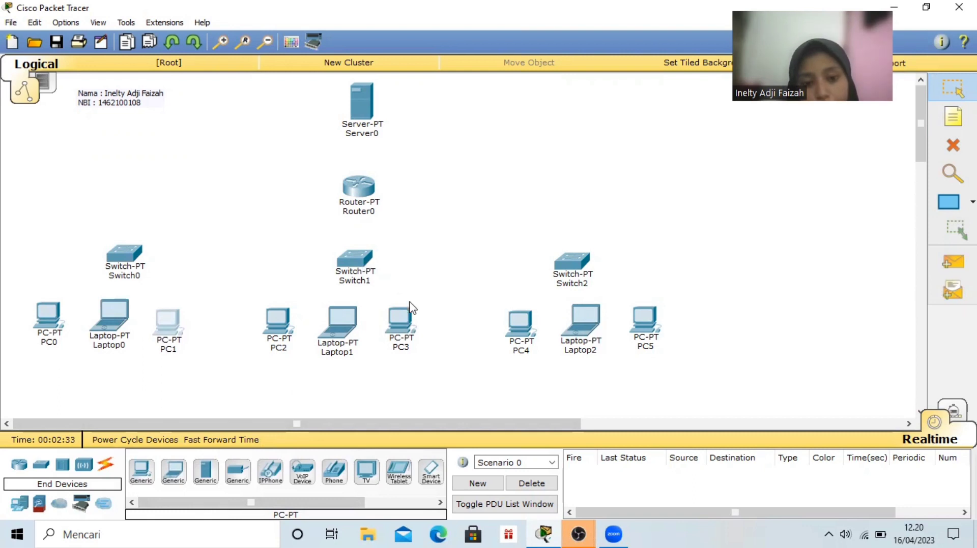
drag(404, 320, 415, 322)
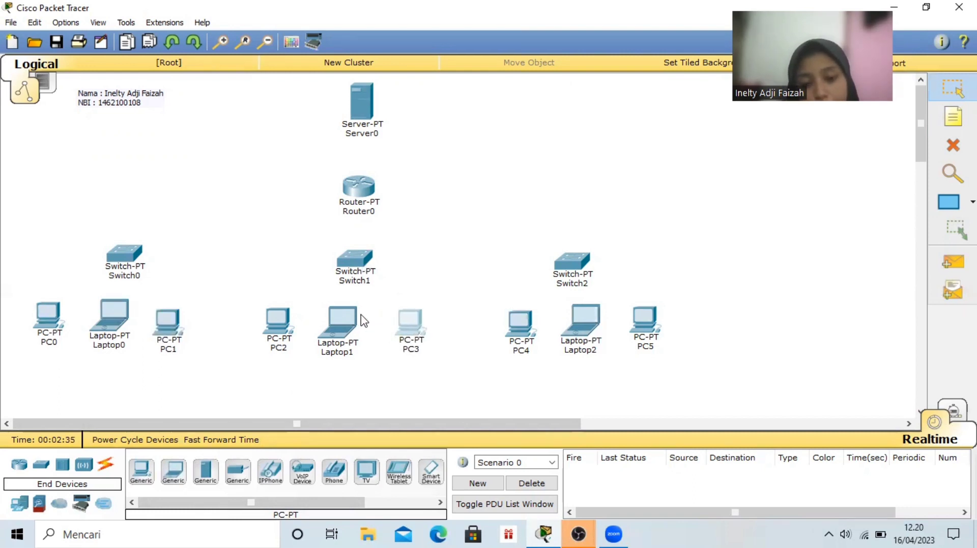
click(344, 320)
drag(345, 313, 411, 316)
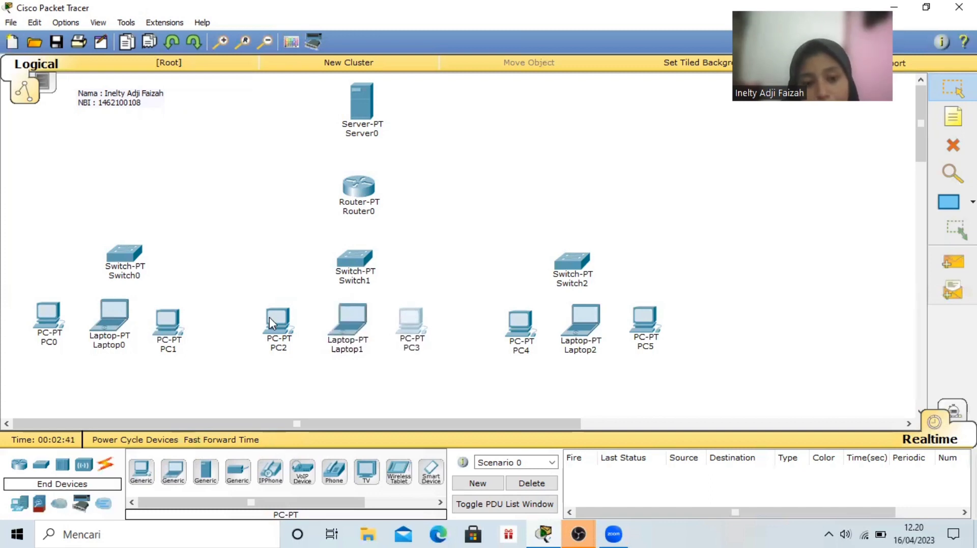
mouse_move(269, 318)
mouse_down()
mouse_move(292, 316)
mouse_move(284, 317)
mouse_up()
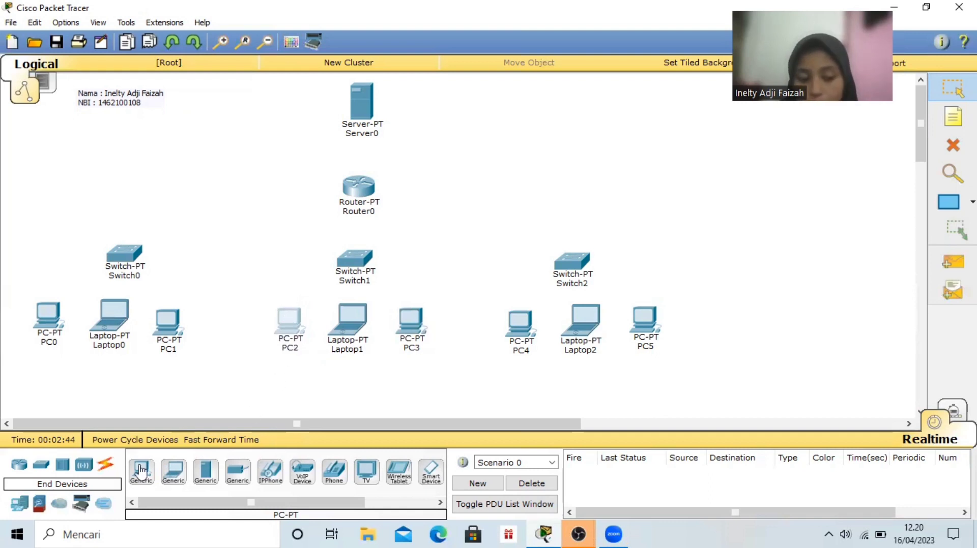
Connect Server0 to Router0 using the automatically chosen connection type
click(107, 464)
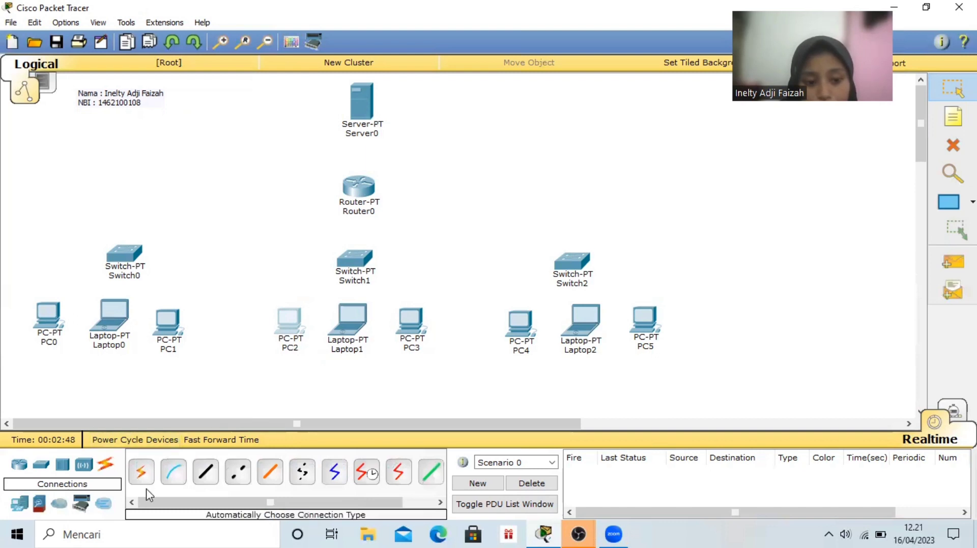
click(144, 474)
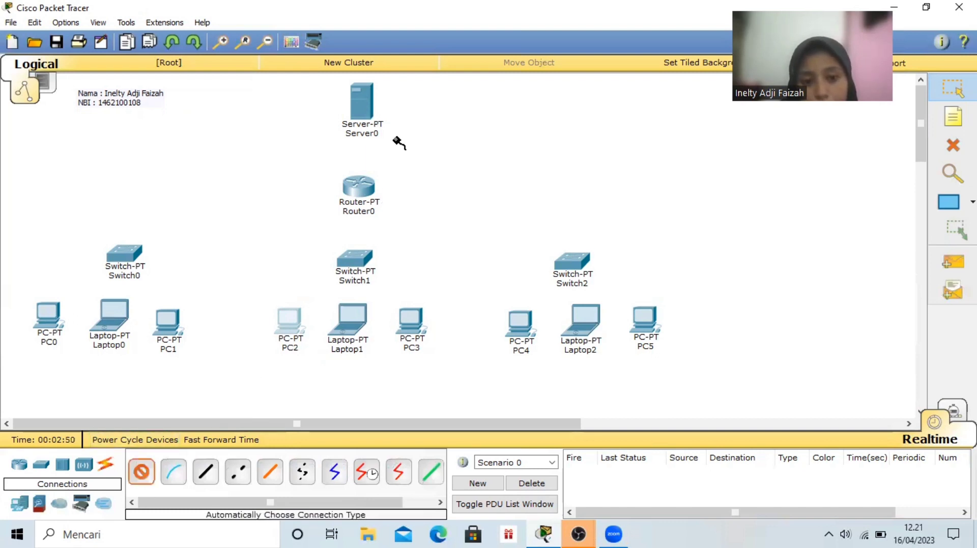
click(366, 100)
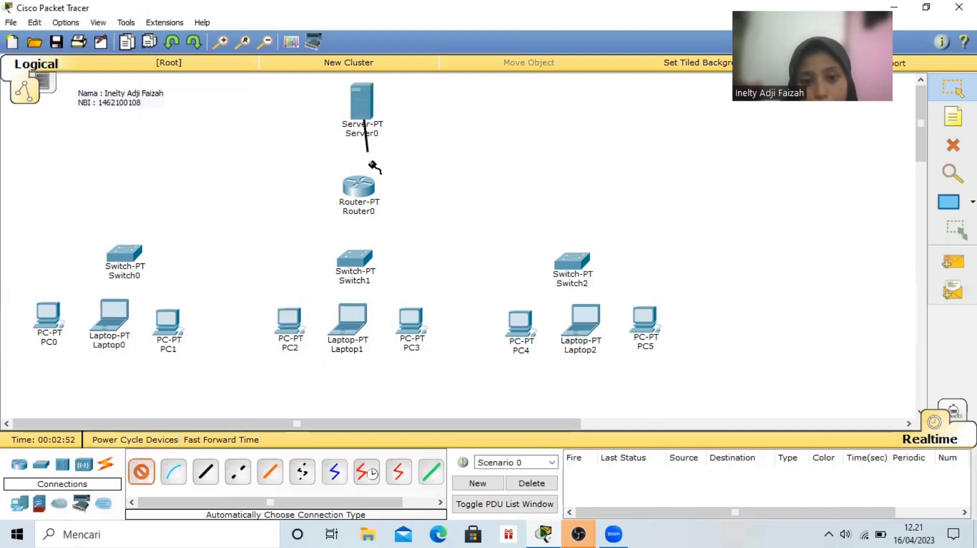
click(366, 190)
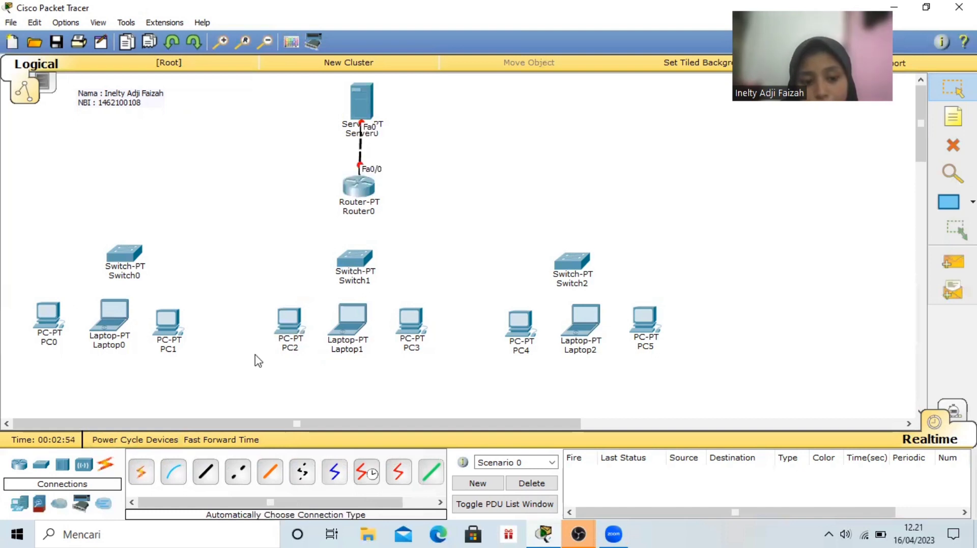
Connect Router0 to Switch0, Switch1 and Switch2 with automatically chosen connections
click(137, 472)
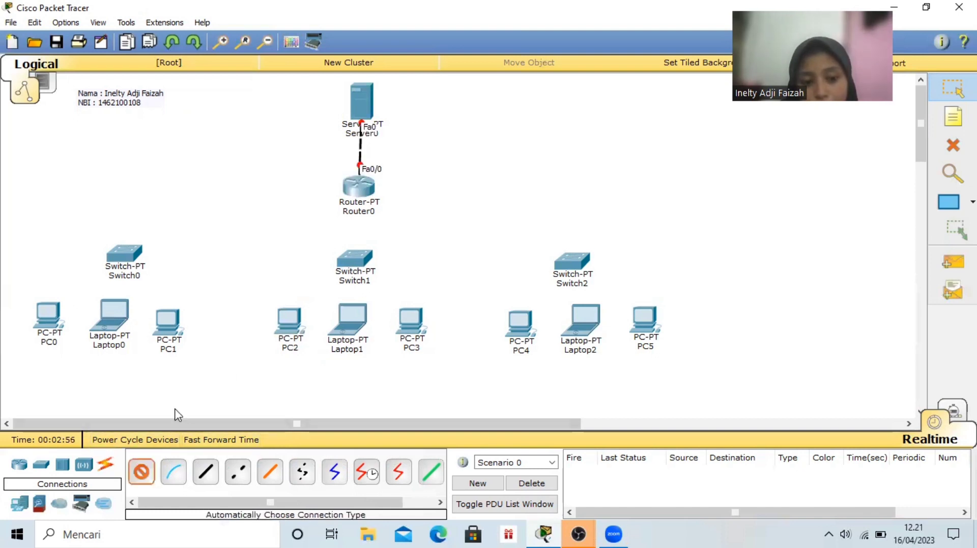
click(357, 190)
click(125, 259)
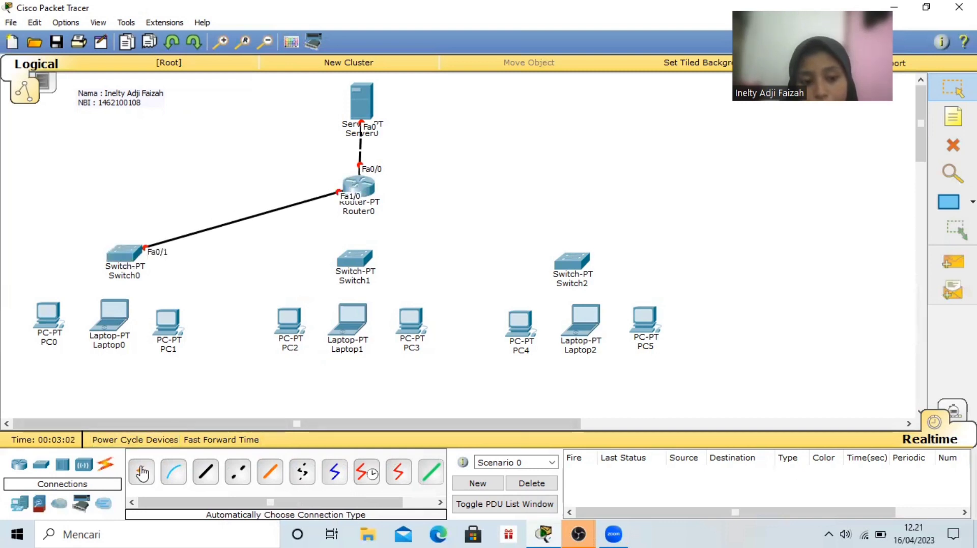
click(143, 473)
click(365, 188)
click(359, 265)
click(140, 475)
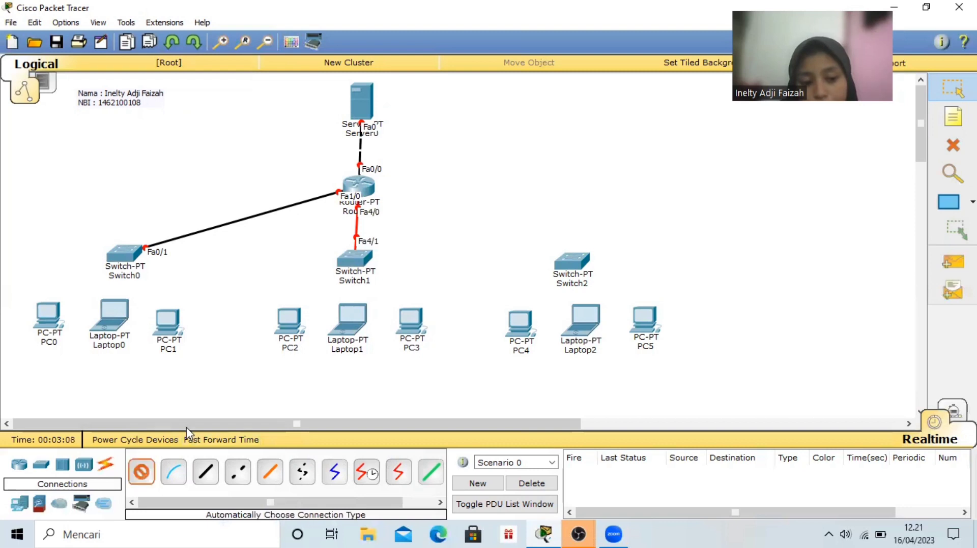
click(366, 187)
click(574, 261)
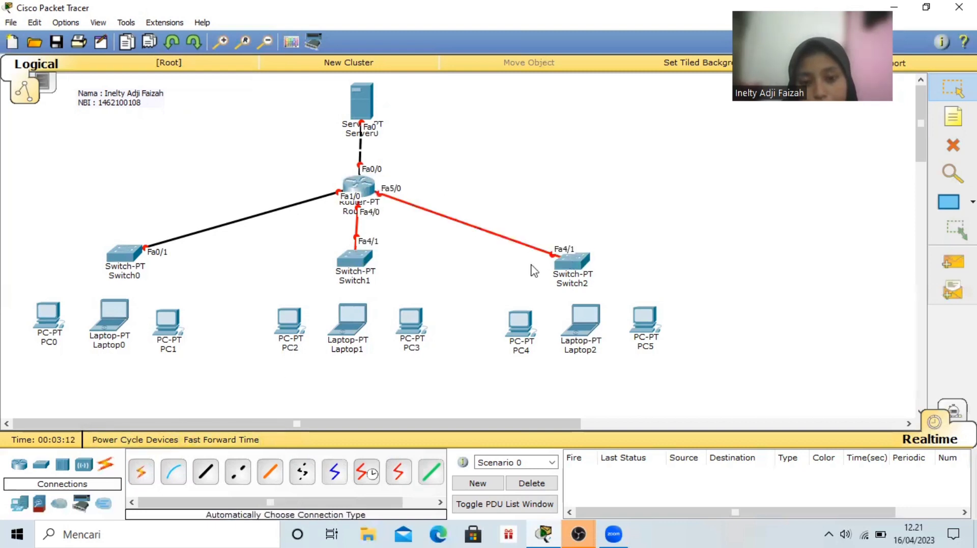
Connect Switch0 to PC0, Laptop0 and PC1 with automatically chosen connections
click(141, 472)
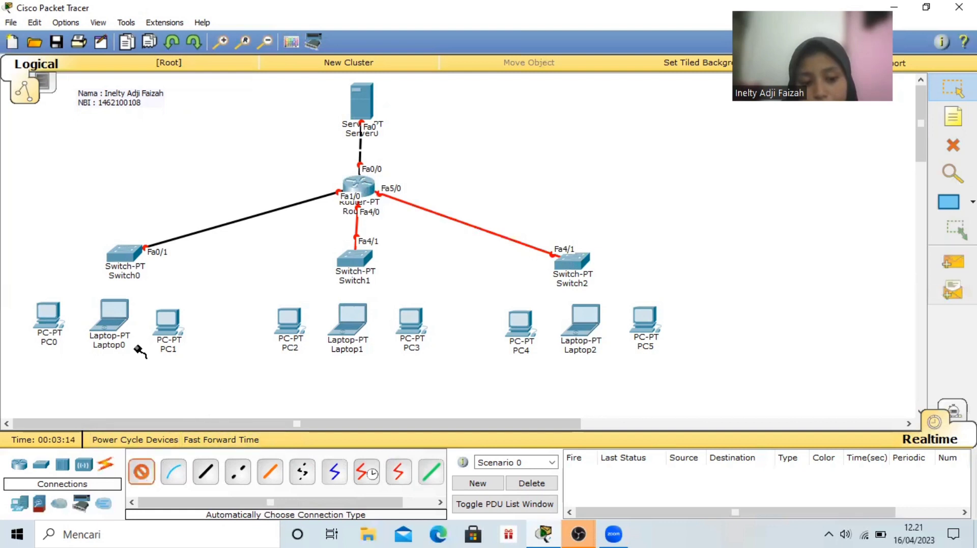
click(125, 262)
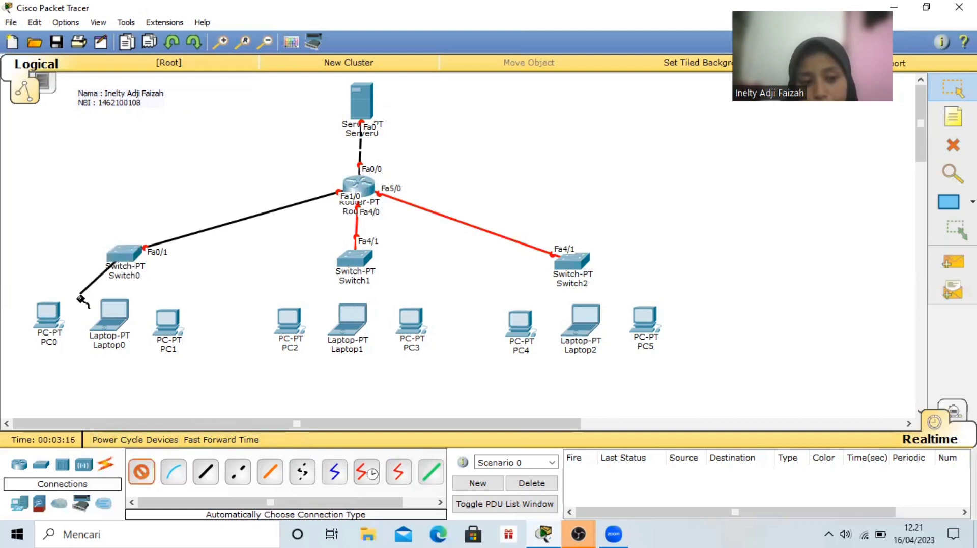
click(54, 317)
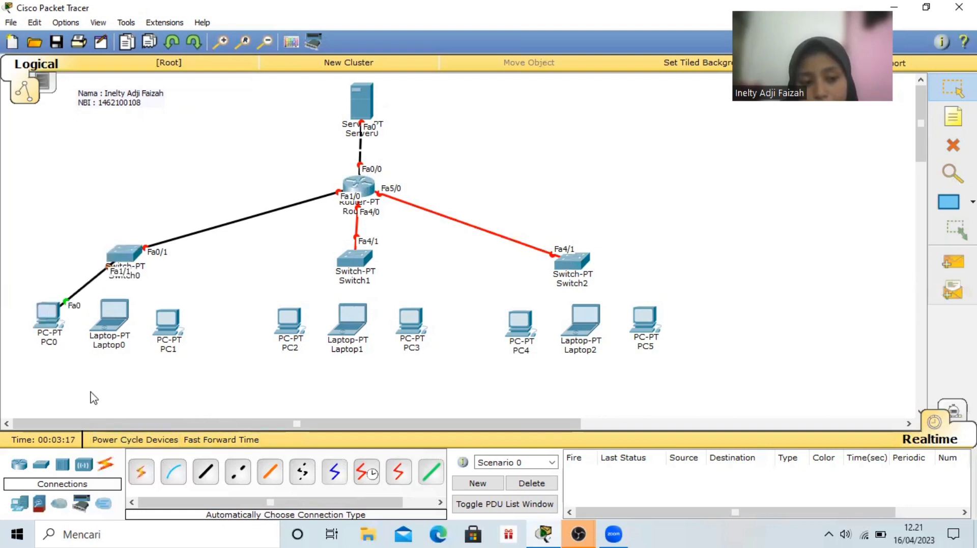
click(142, 473)
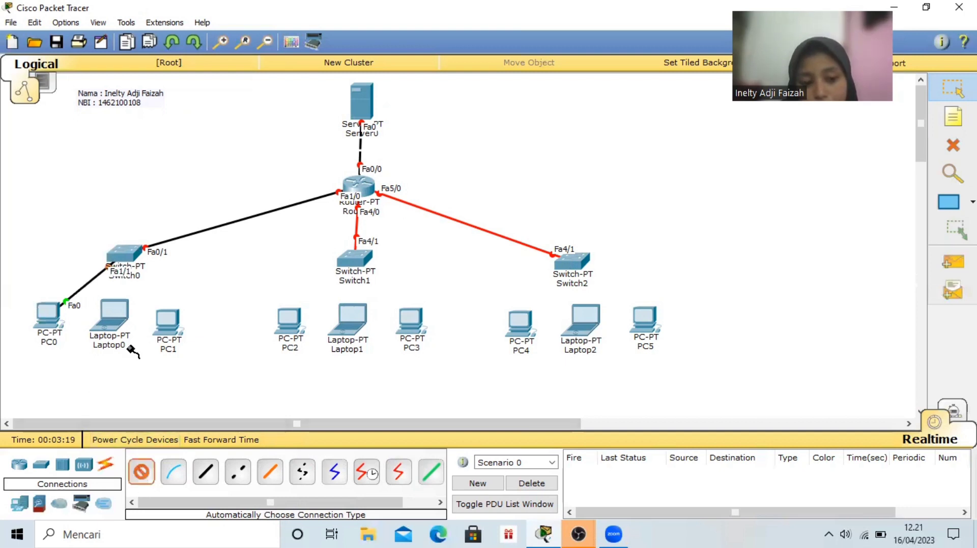
click(131, 252)
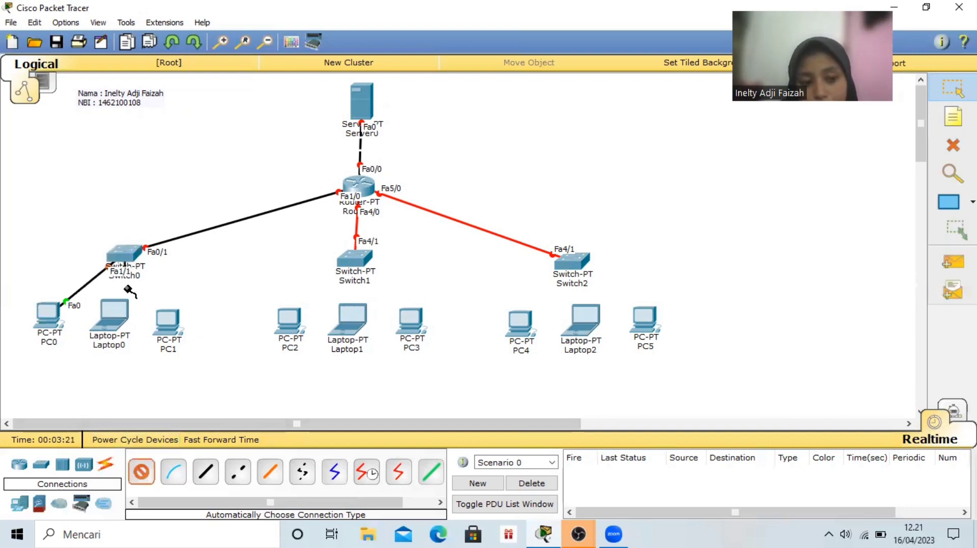
click(112, 313)
click(142, 473)
click(127, 255)
click(170, 318)
click(169, 318)
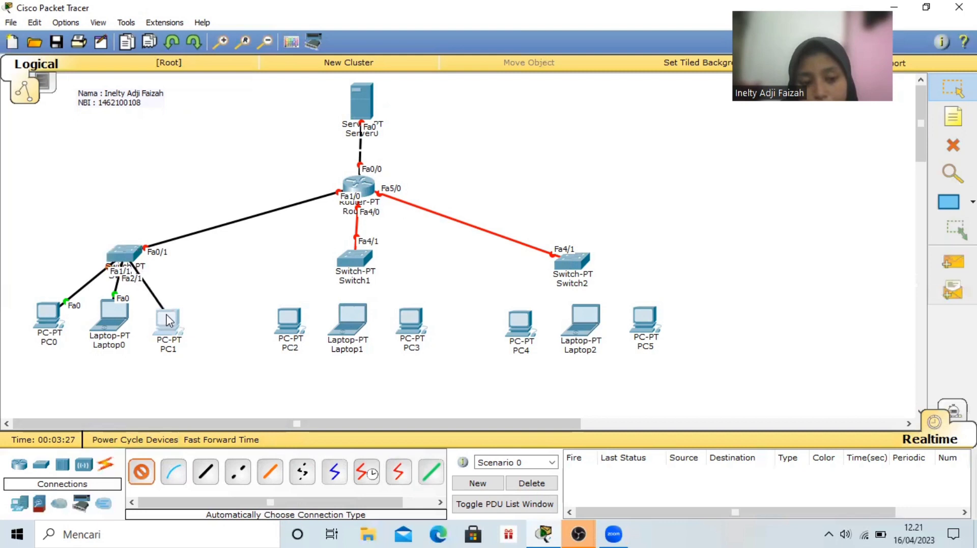
Connect Switch1 to PC2, Laptop1 and PC3 with automatically chosen connections
click(142, 476)
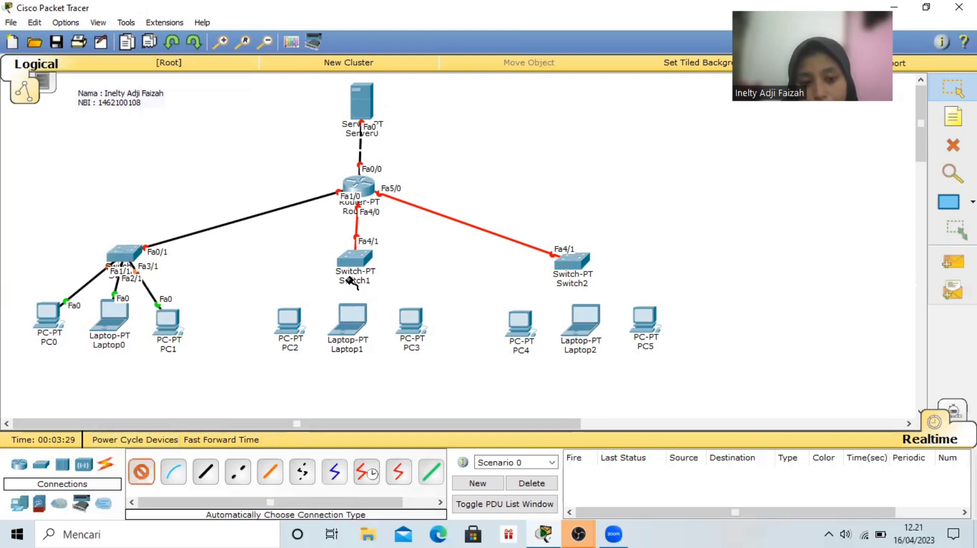
click(362, 263)
click(291, 323)
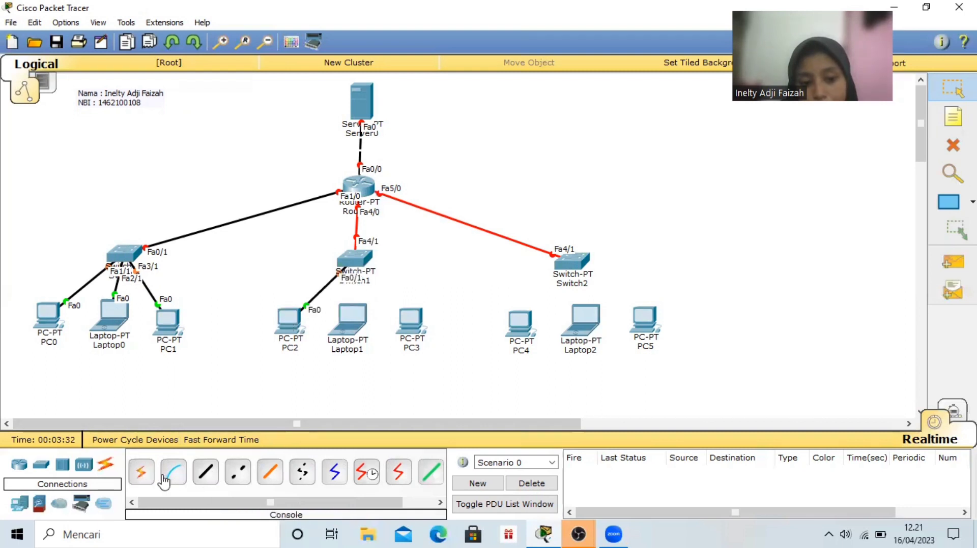
click(150, 475)
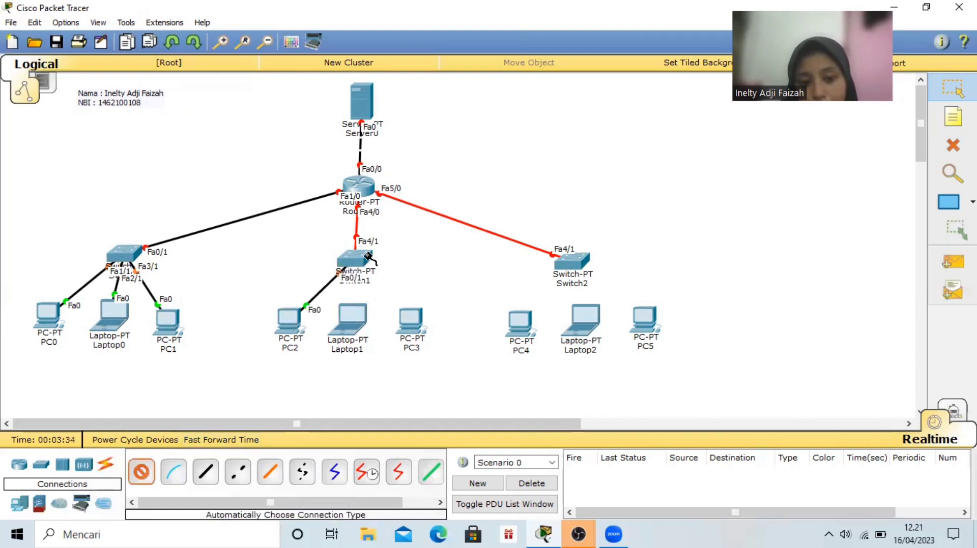
click(351, 255)
click(350, 318)
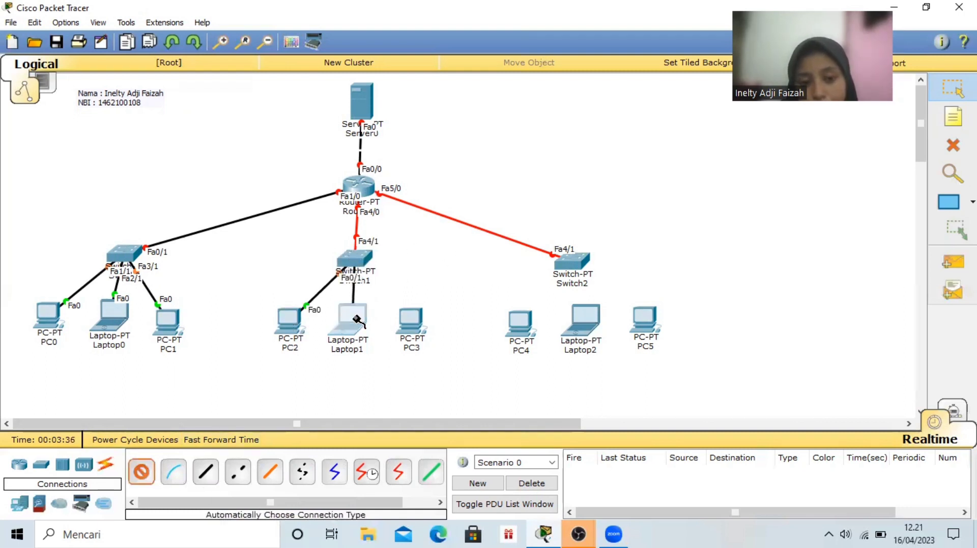
click(140, 472)
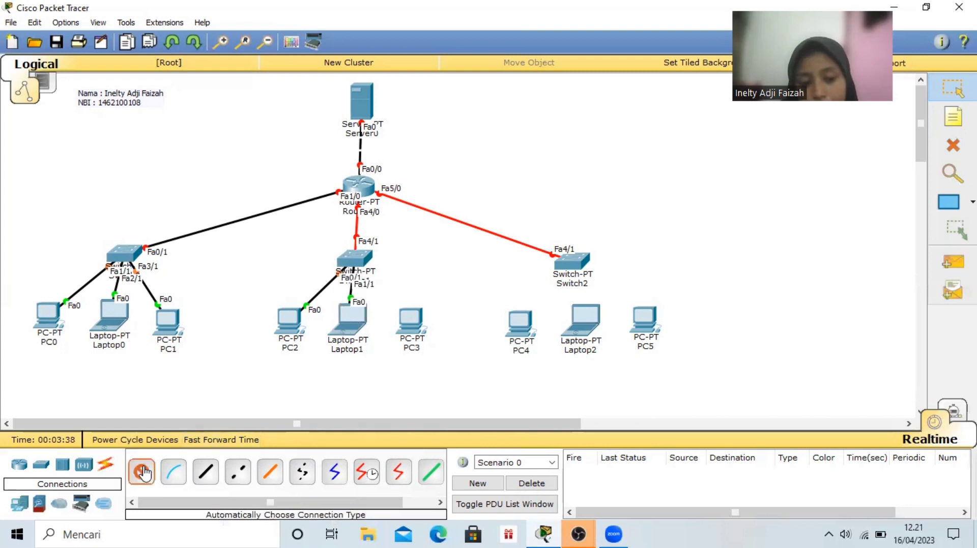
click(351, 260)
click(420, 323)
click(411, 322)
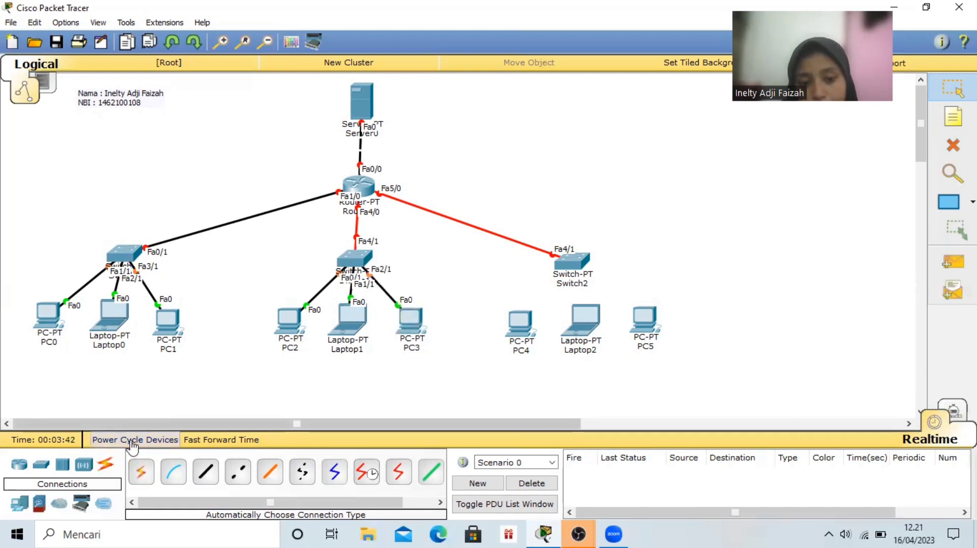
Connect Switch2 to PC4, Laptop2 and PC5 with automatically chosen connections
click(141, 472)
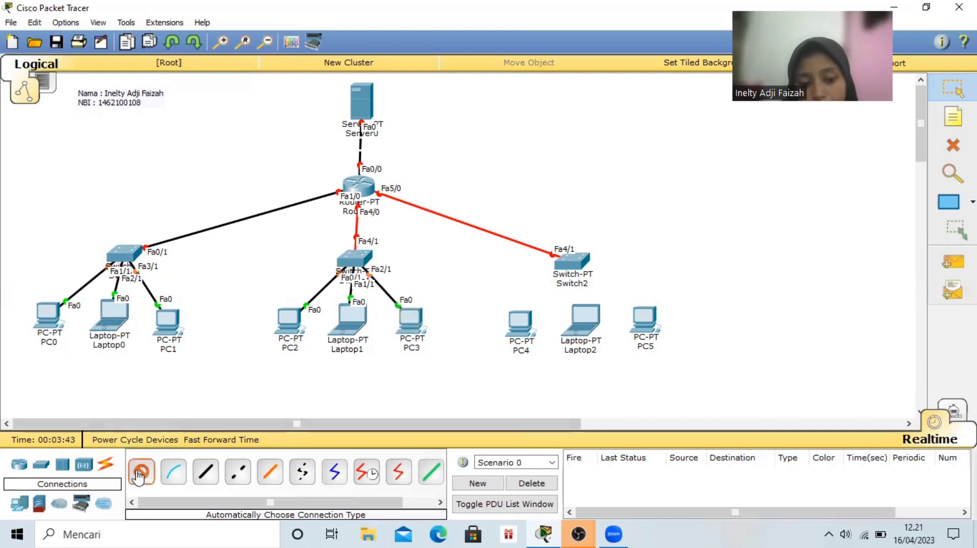
click(570, 262)
click(524, 320)
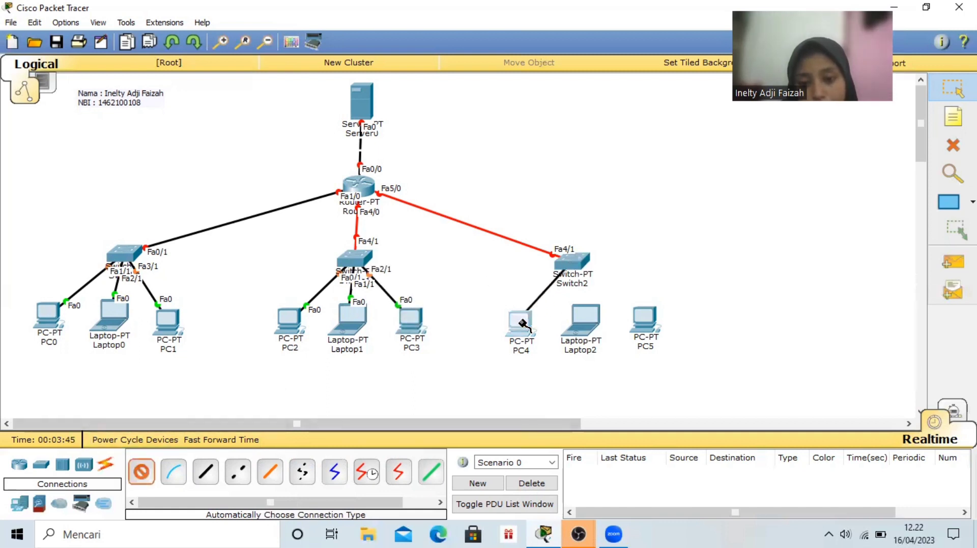
click(142, 470)
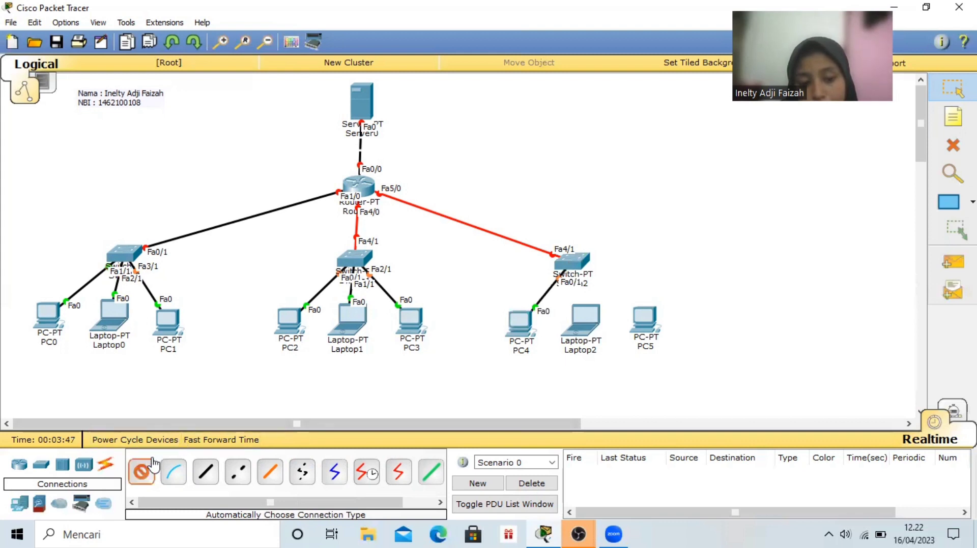
click(578, 263)
click(586, 318)
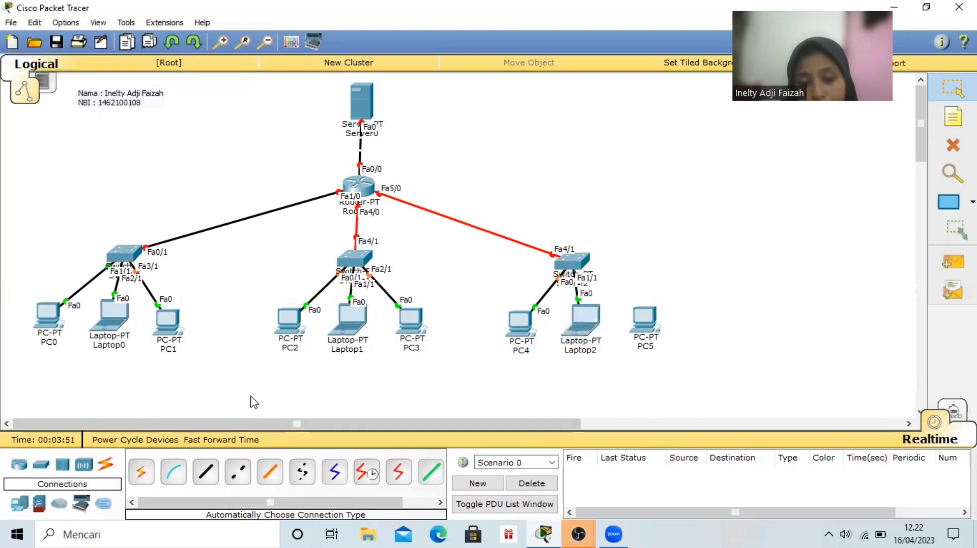
click(142, 473)
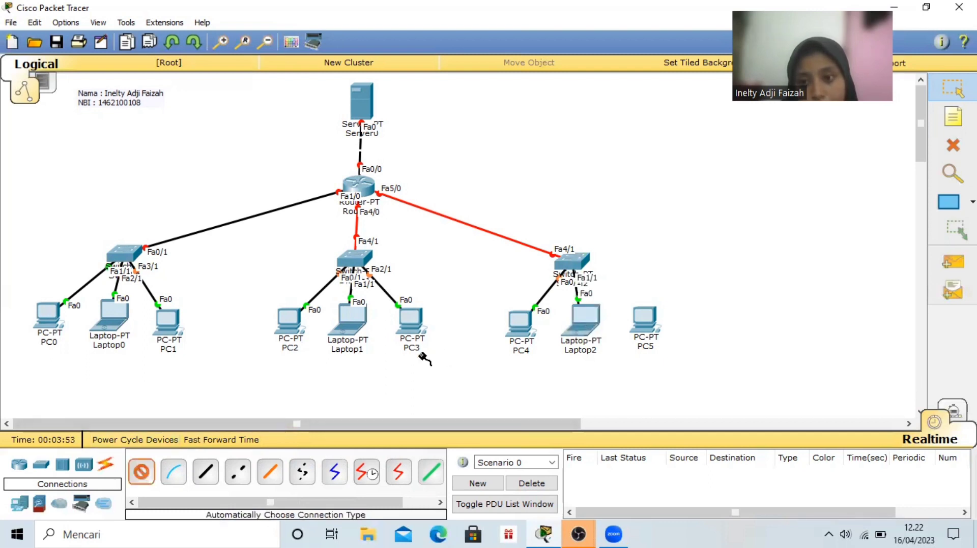
click(578, 262)
click(644, 314)
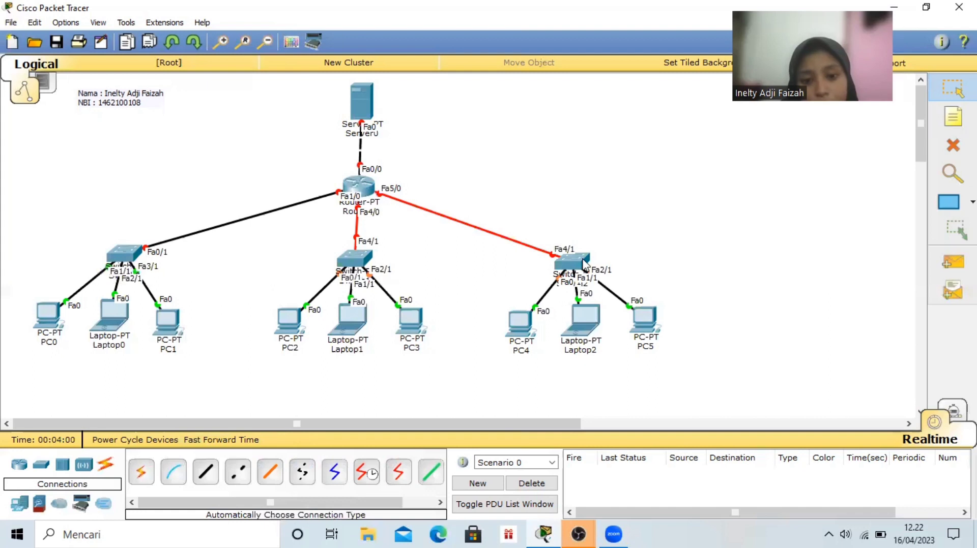
Reposition PC5, Laptop2 and PC4 slightly lower and shift Switch2 to give the Switch2 group clearer spacing
drag(583, 264, 586, 264)
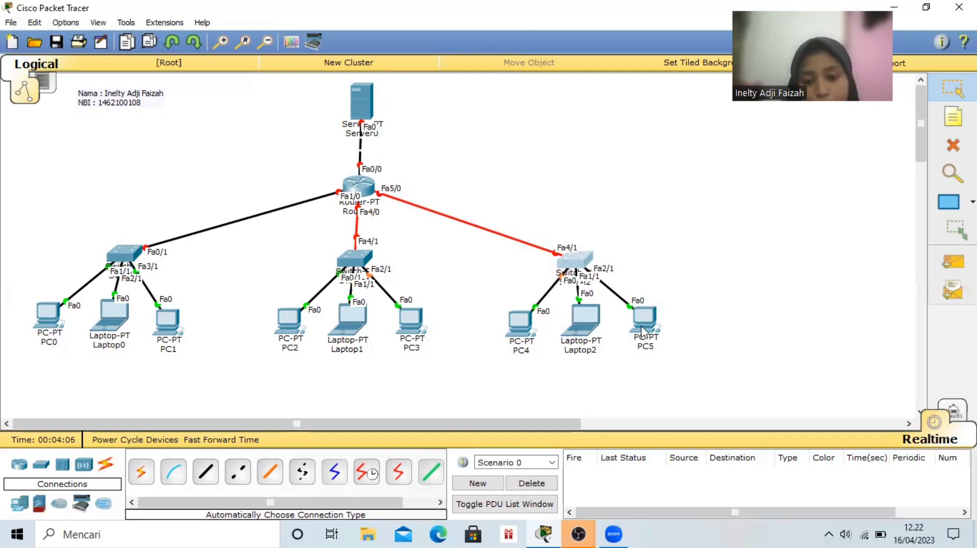
drag(645, 329, 654, 349)
drag(590, 331, 593, 346)
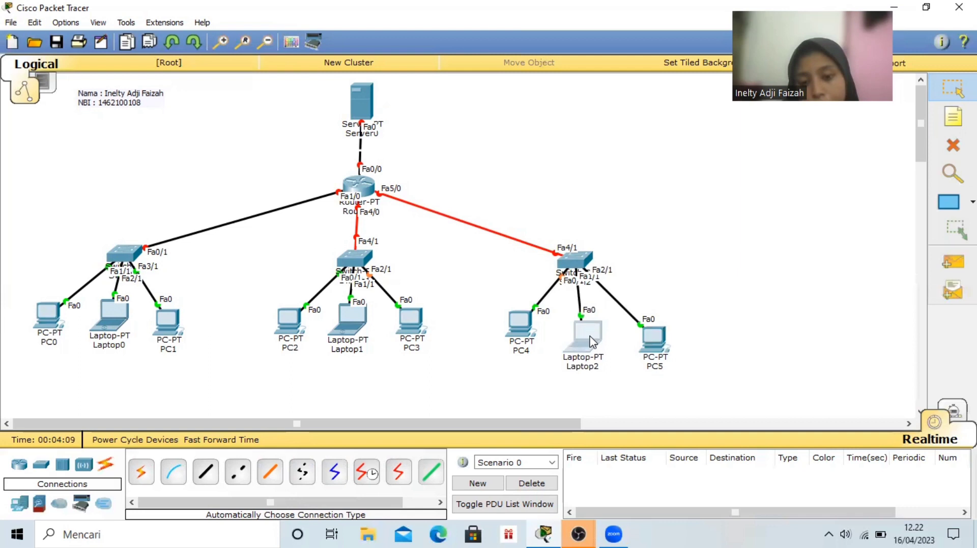
drag(520, 320, 521, 339)
drag(580, 262, 587, 267)
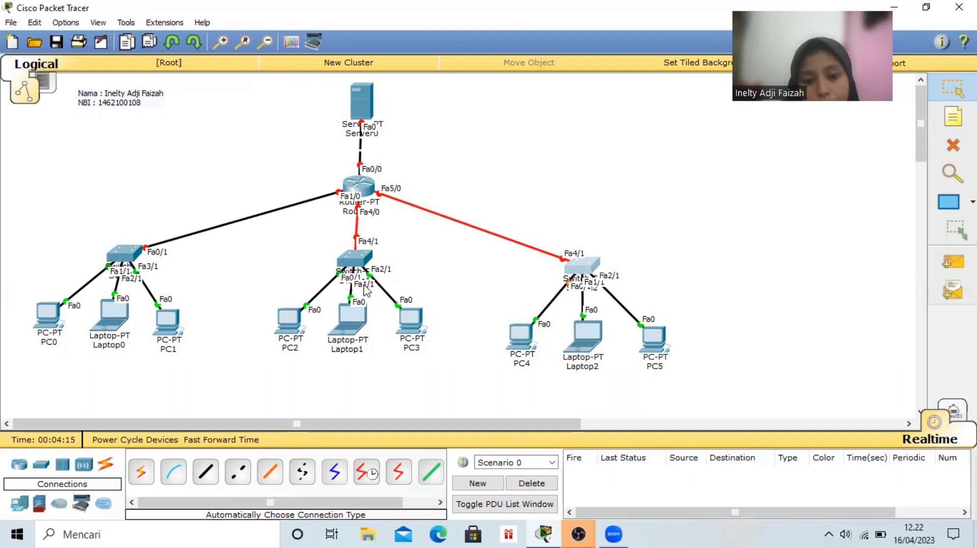
Move PC3, Laptop1 and PC2 lower and farther apart, and shift Switch1 slightly down above them
drag(405, 322, 418, 334)
drag(354, 316, 352, 330)
drag(285, 330, 277, 346)
drag(367, 263, 362, 271)
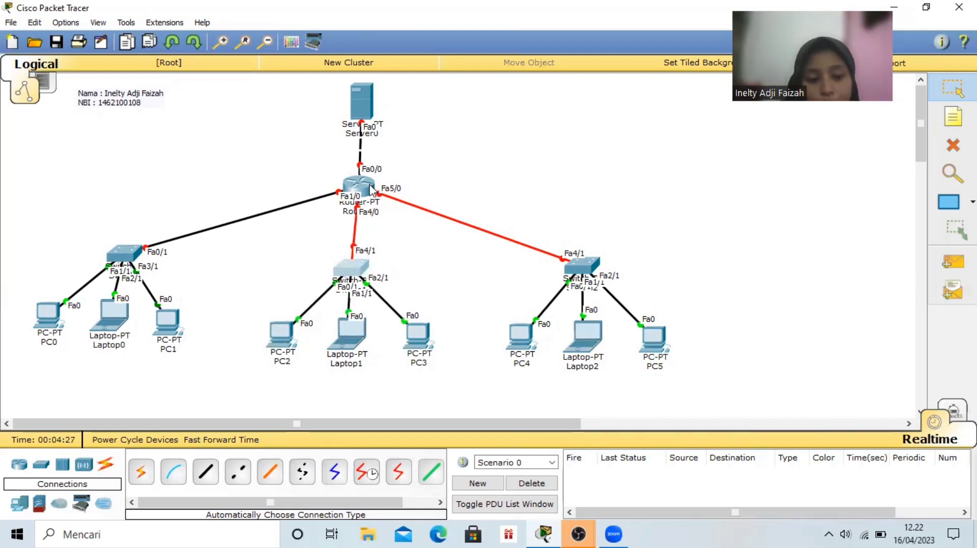
Move PC1, PC0 and Laptop0 slightly lower beneath Switch0 to line up with the other device groups
drag(167, 327, 117, 330)
drag(44, 314, 46, 328)
drag(118, 341, 111, 343)
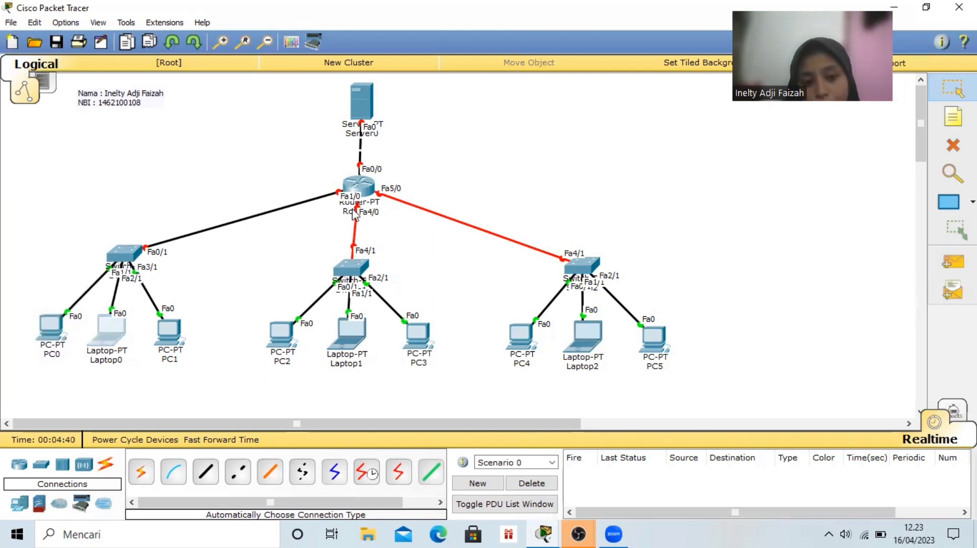
Shift Router0 and Server0 slightly so they line up vertically above Switch1
drag(359, 180, 354, 181)
drag(360, 91, 355, 90)
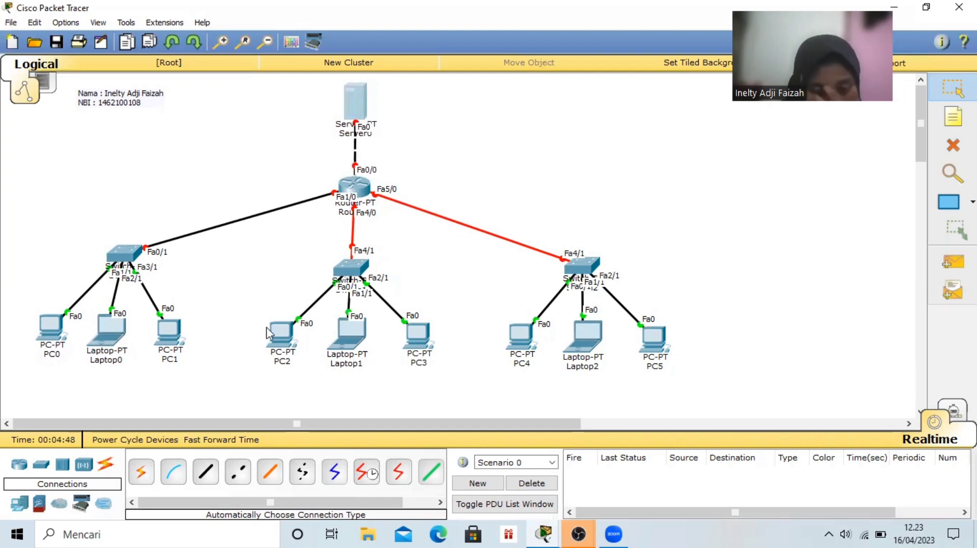
mouse_move(267, 327)
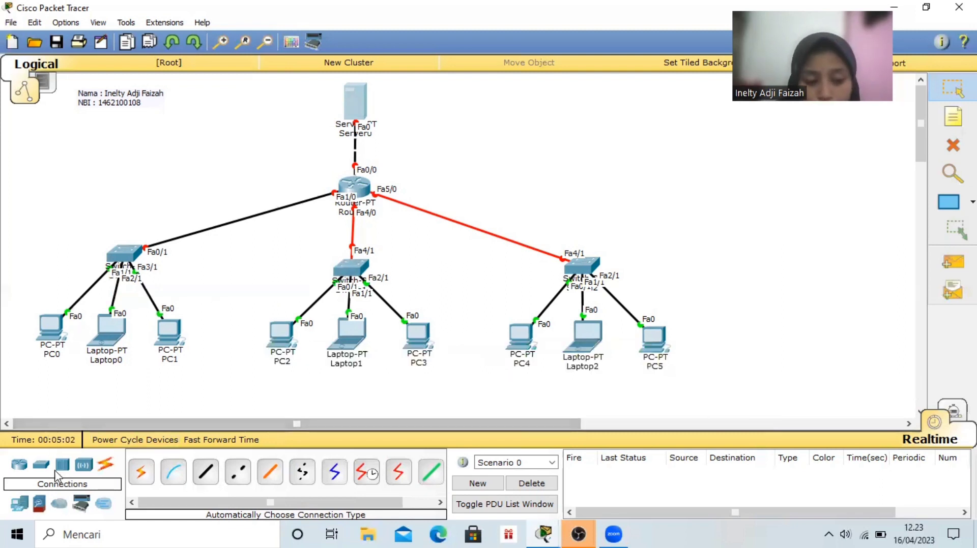
Place a note reading 192.168.10.1 beside Server0
click(953, 145)
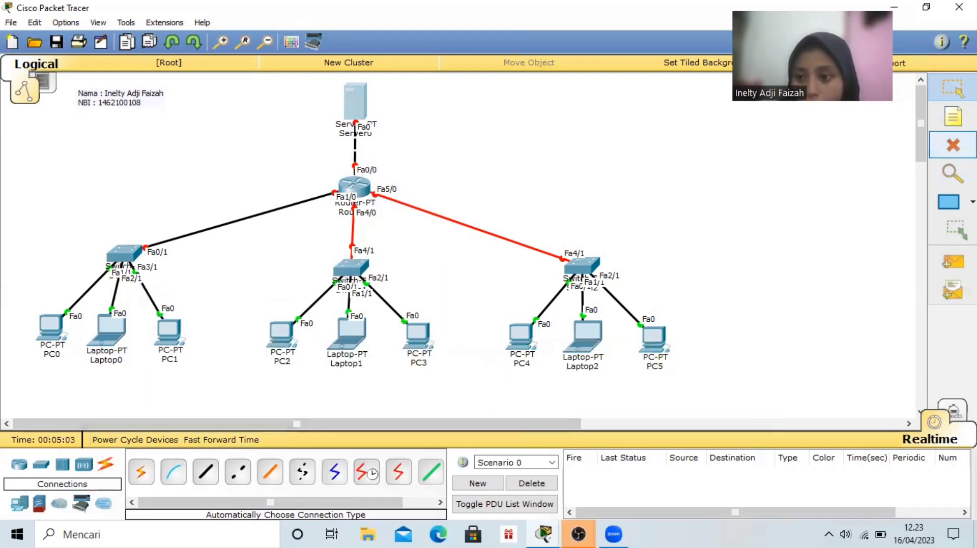
click(952, 117)
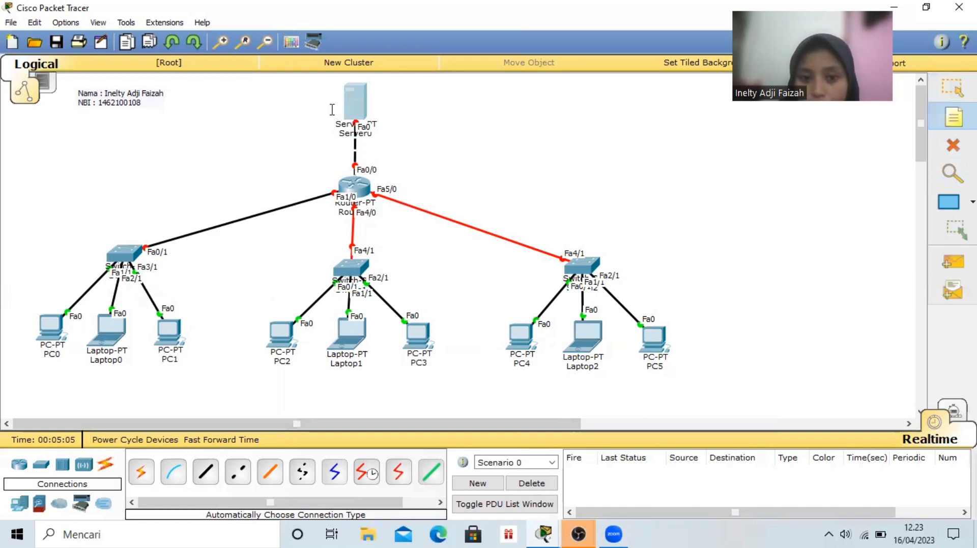
click(387, 97)
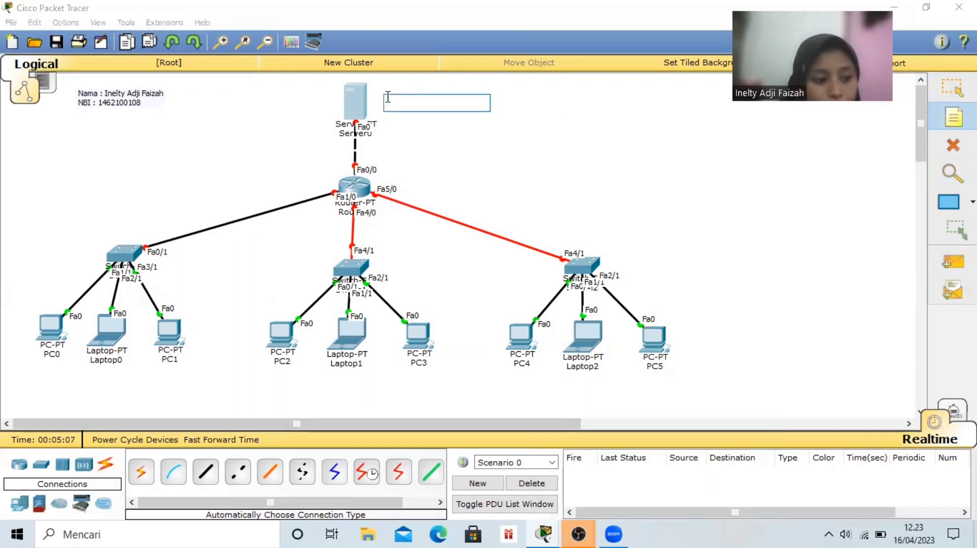
text(192)
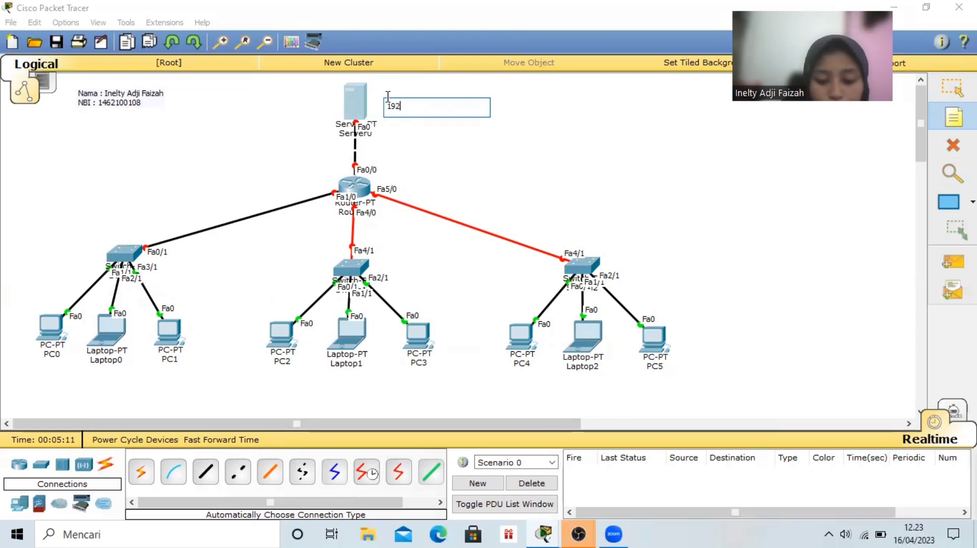
text(.168.10.1)
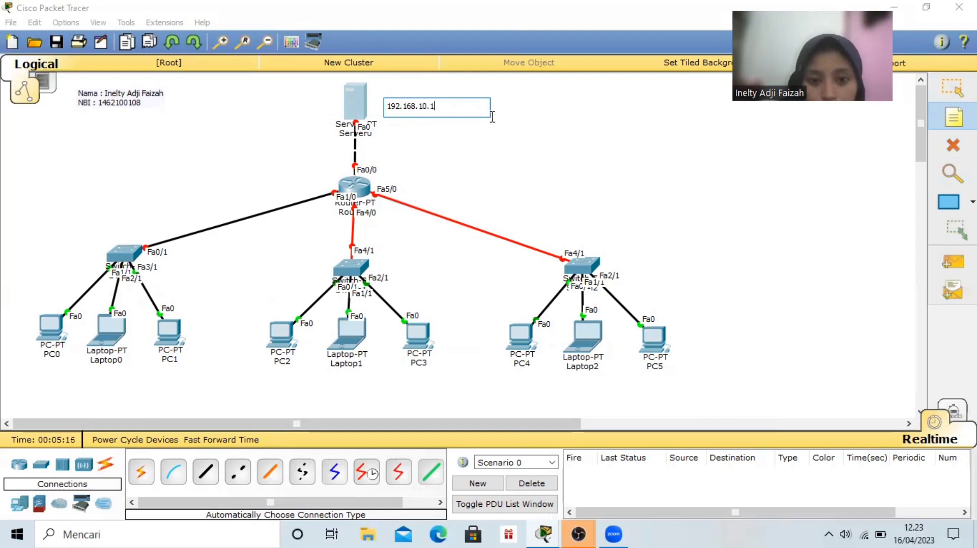
Place a note reading 192.168.10.2 just above Router0, beside its link to the server
click(374, 148)
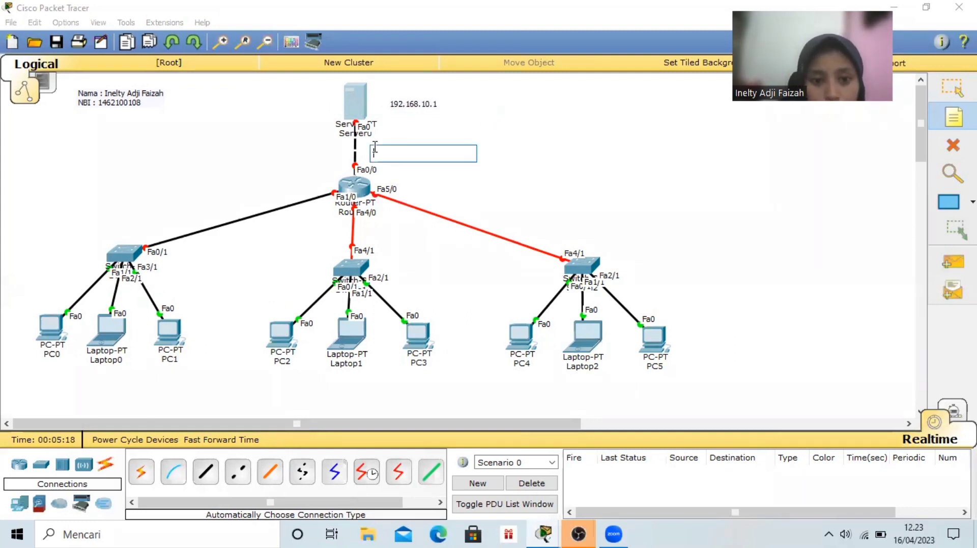
text(19)
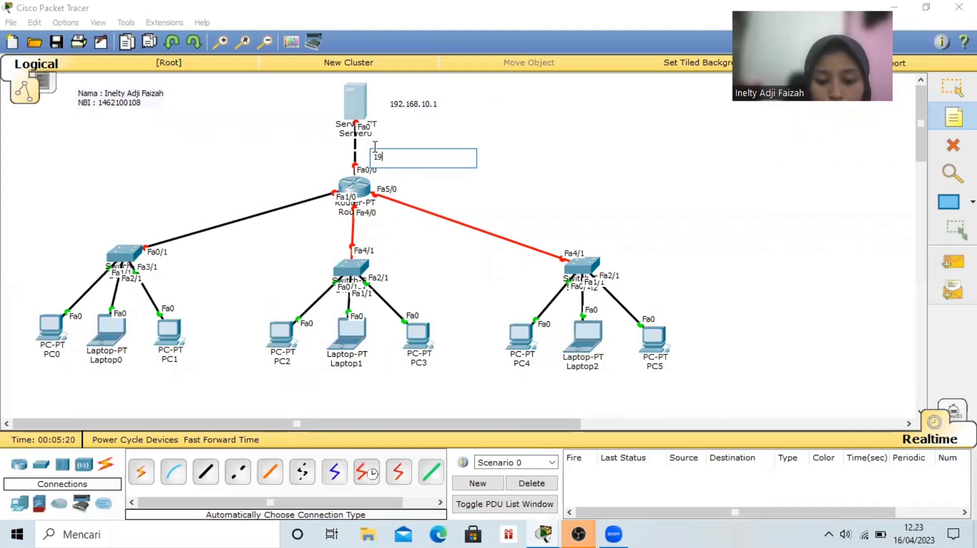
text(2.)
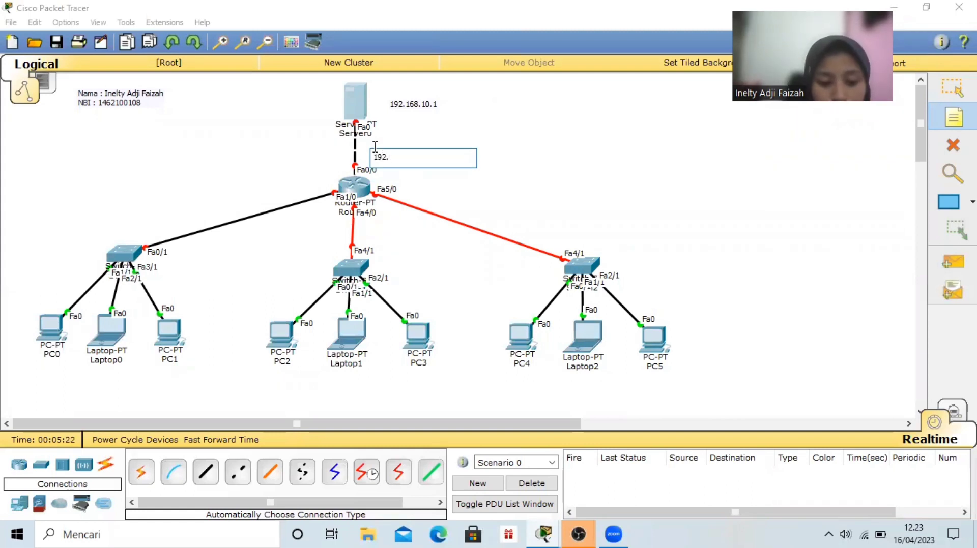
text(168.10.)
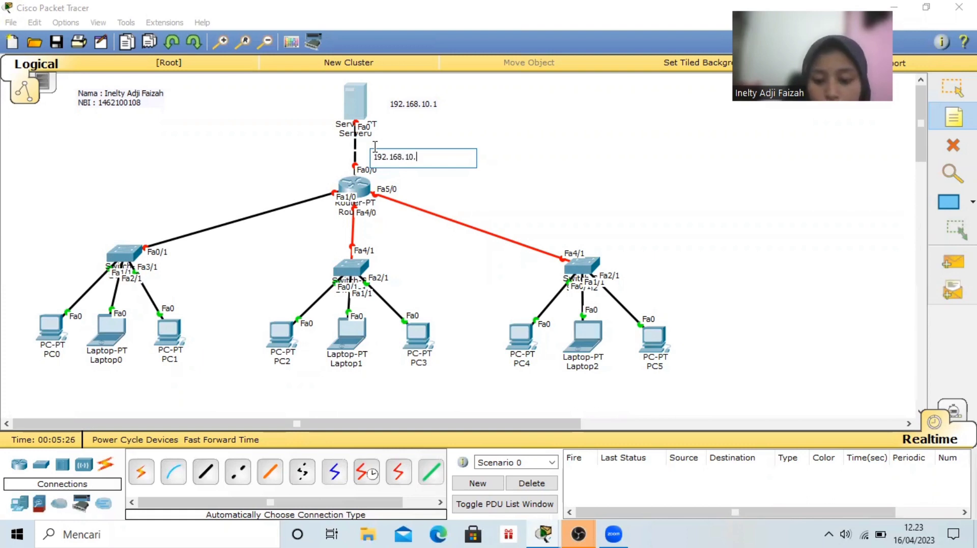
text(2)
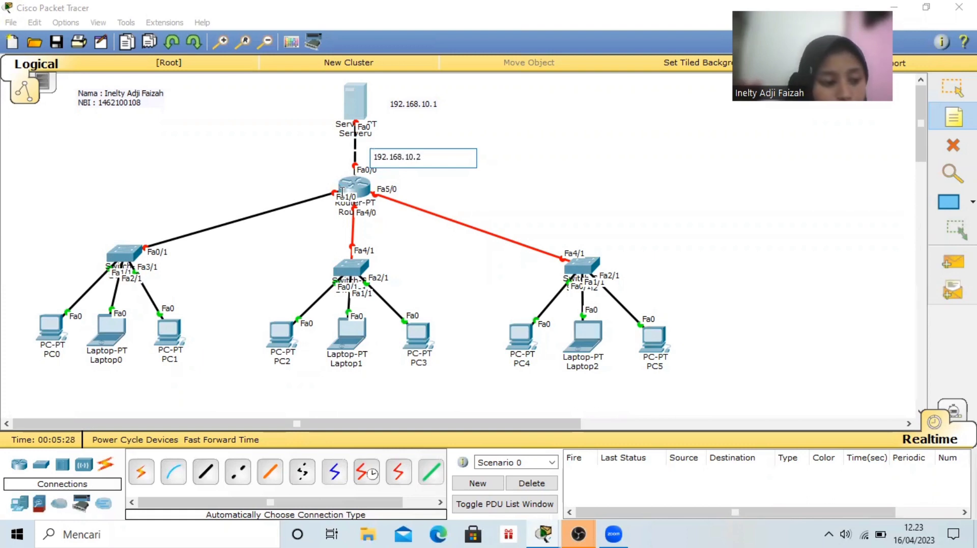
Place a note reading 30.30.30.1 on the link between Router0 and Switch0, near the switch
click(172, 219)
text(3)
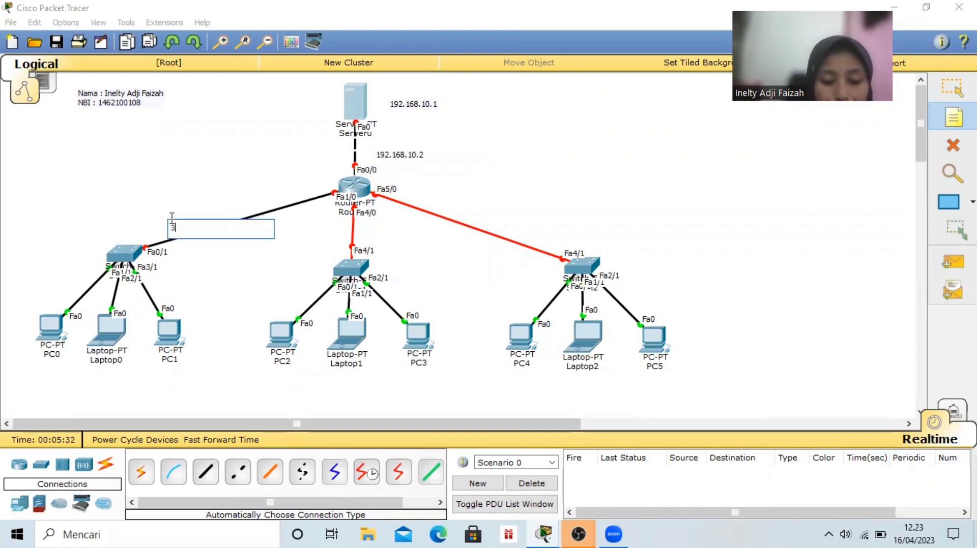
text(0.30.30.1)
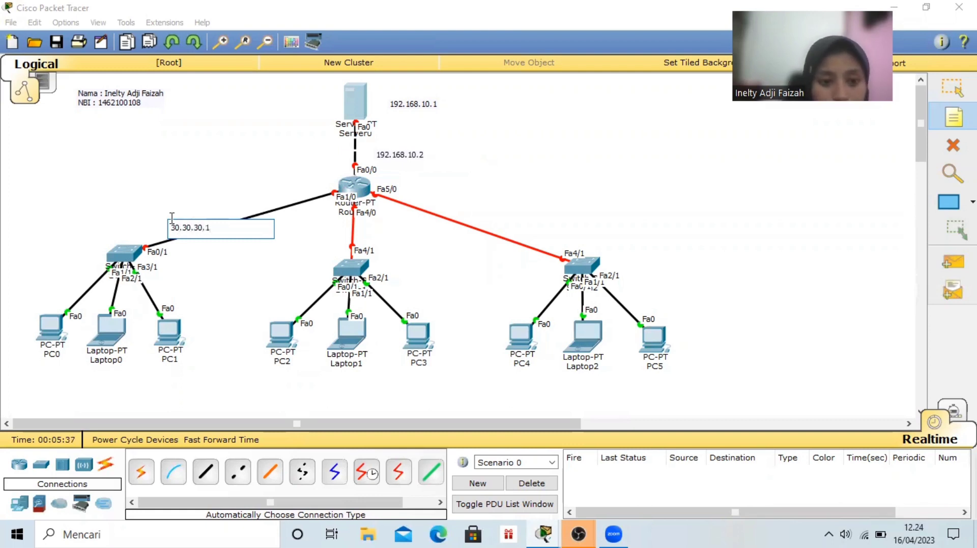
Place a note reading 130.30.30.1 beside the link between Router0 and Switch1, just above the switch
click(298, 245)
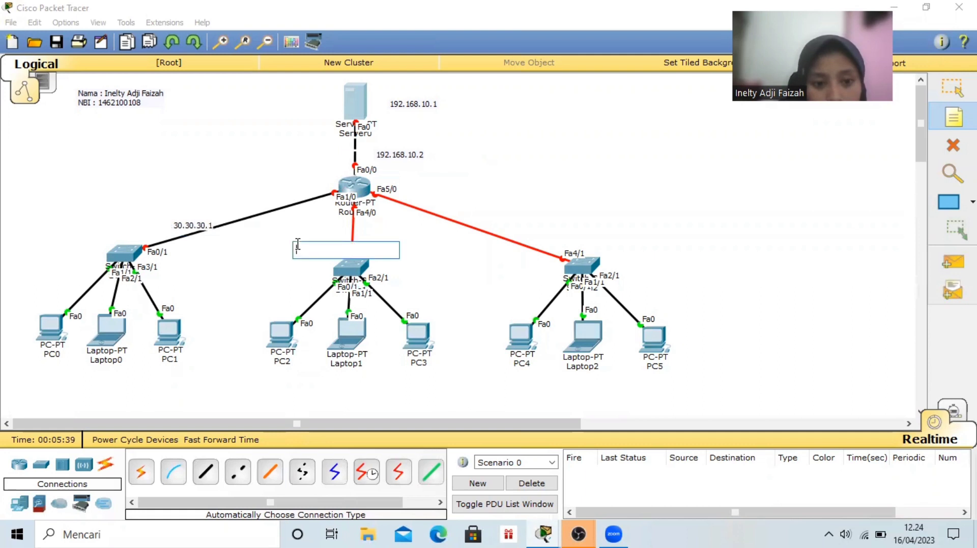
click(287, 239)
click(288, 239)
text(1)
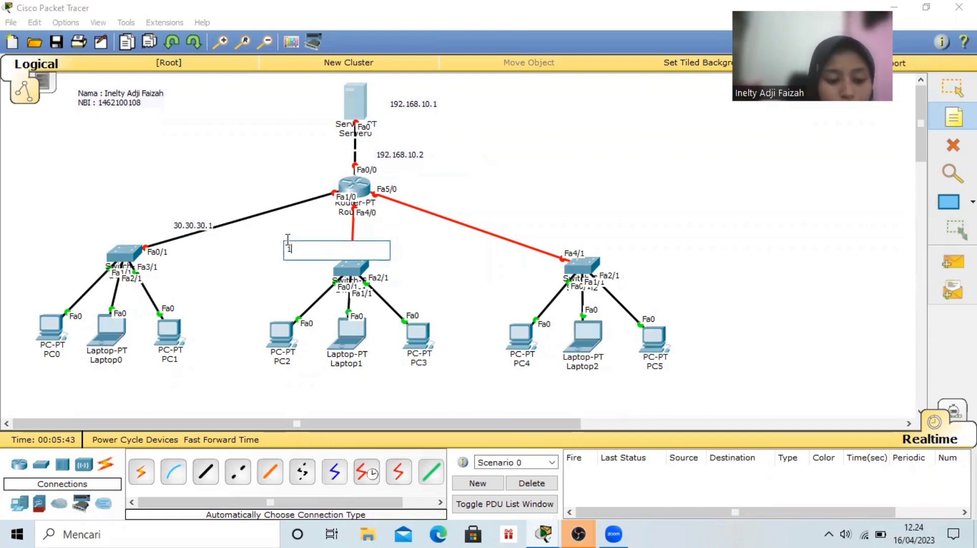
text(30.30.3)
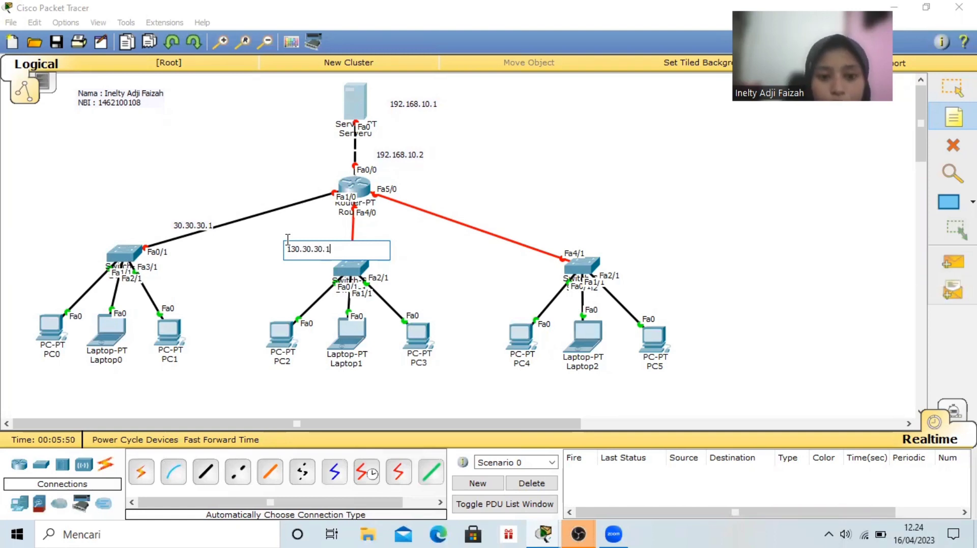
text(0.1)
Place a note reading 192.168.8.1 above Switch2, beside its link to Router0
click(530, 228)
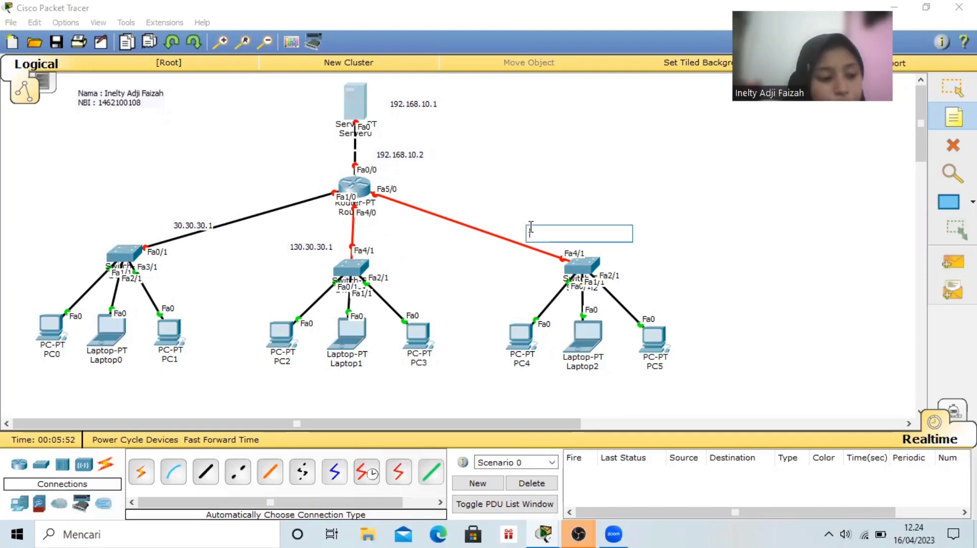
text(192)
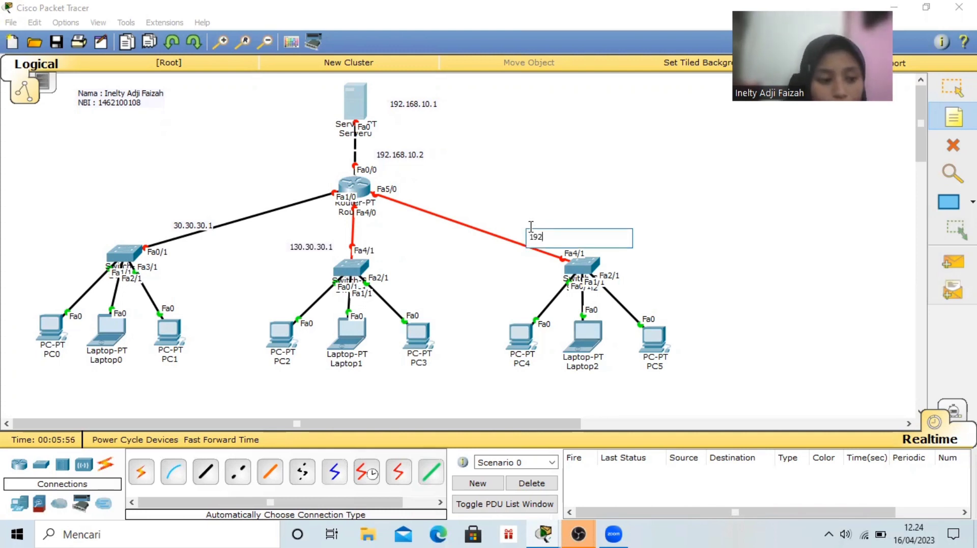
text(.168.8.1)
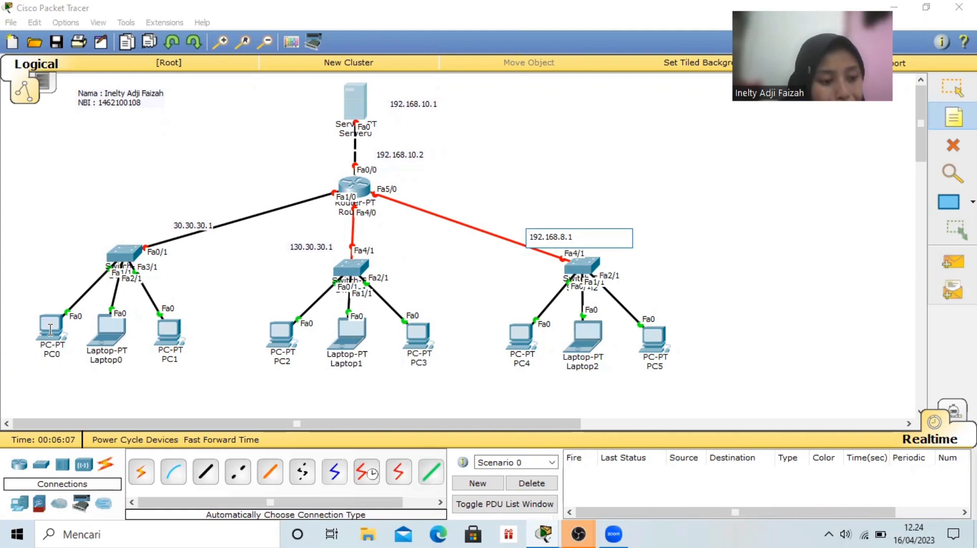
Place a note reading 30.30.30.2 below PC0
click(25, 382)
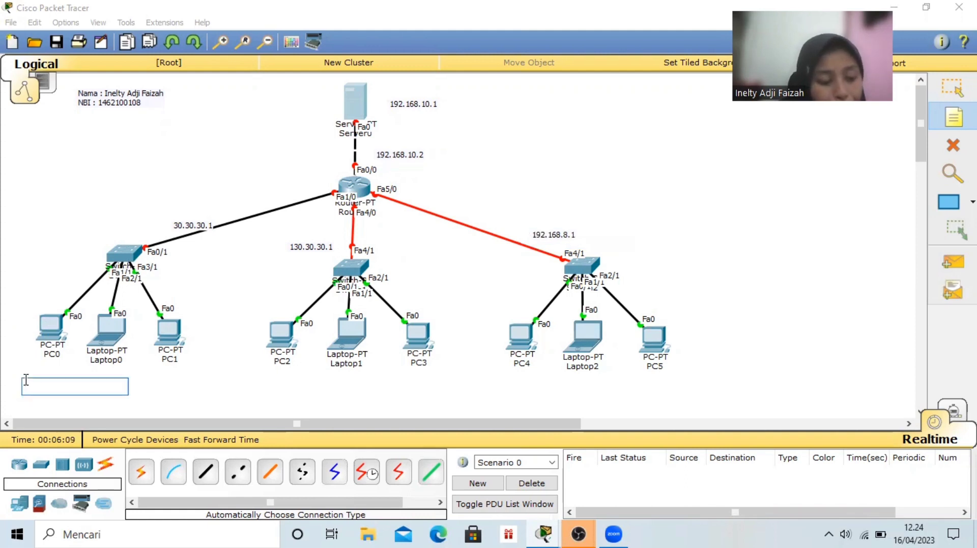
click(24, 373)
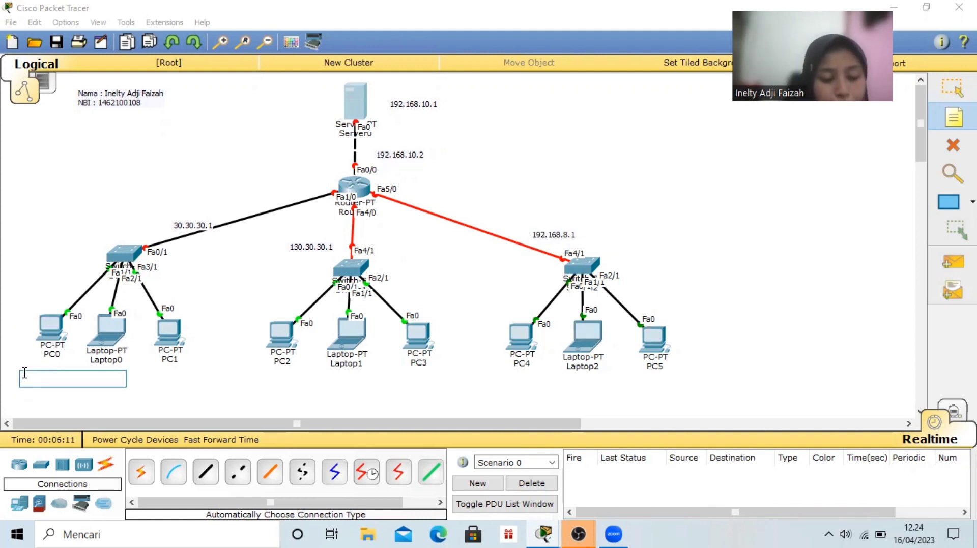
text(30.30.)
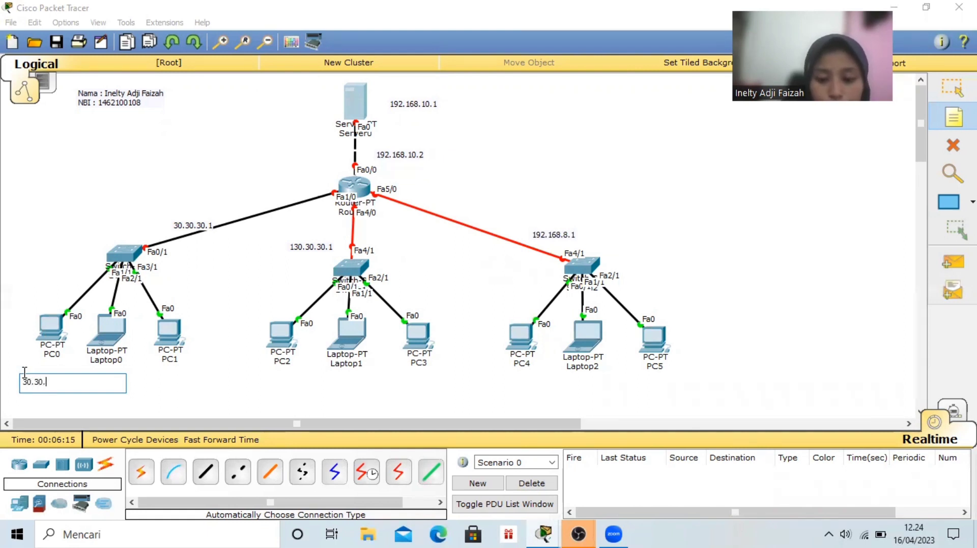
text(30.2)
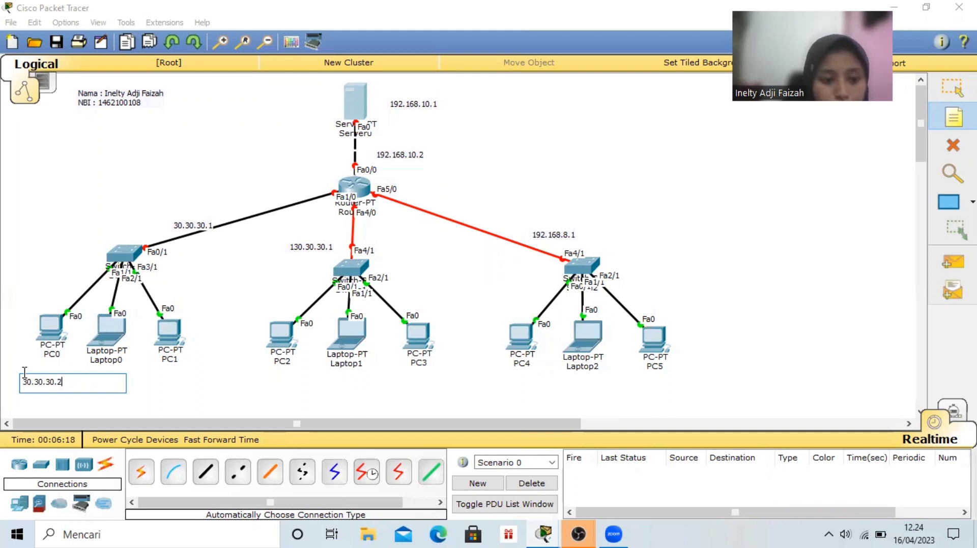
click(150, 379)
Place a note reading 30.30.30.4 below Laptop0
click(86, 377)
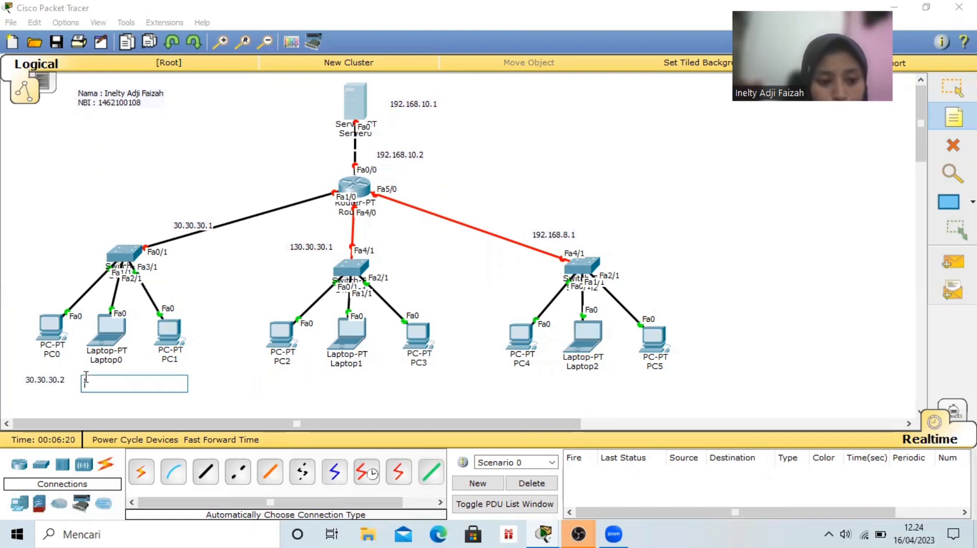
text(3)
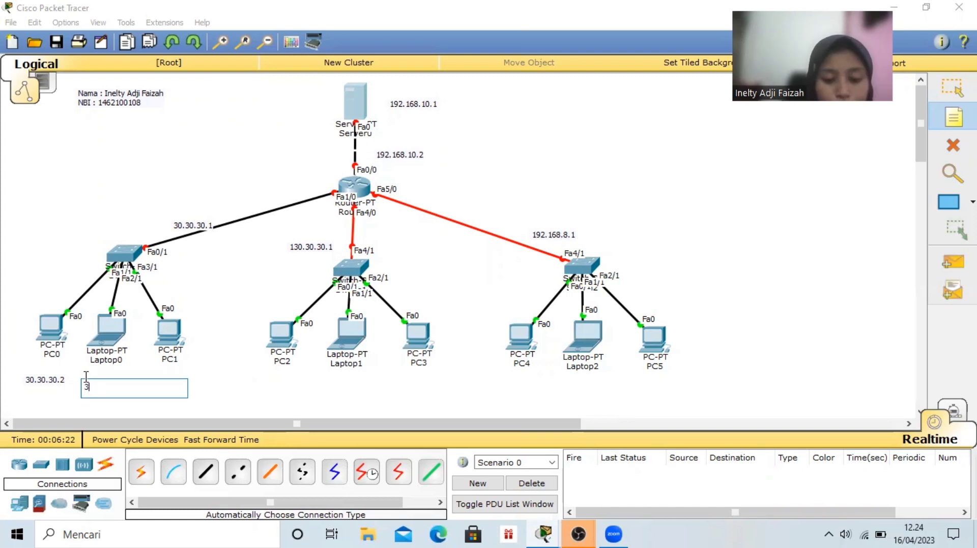
text(0.30)
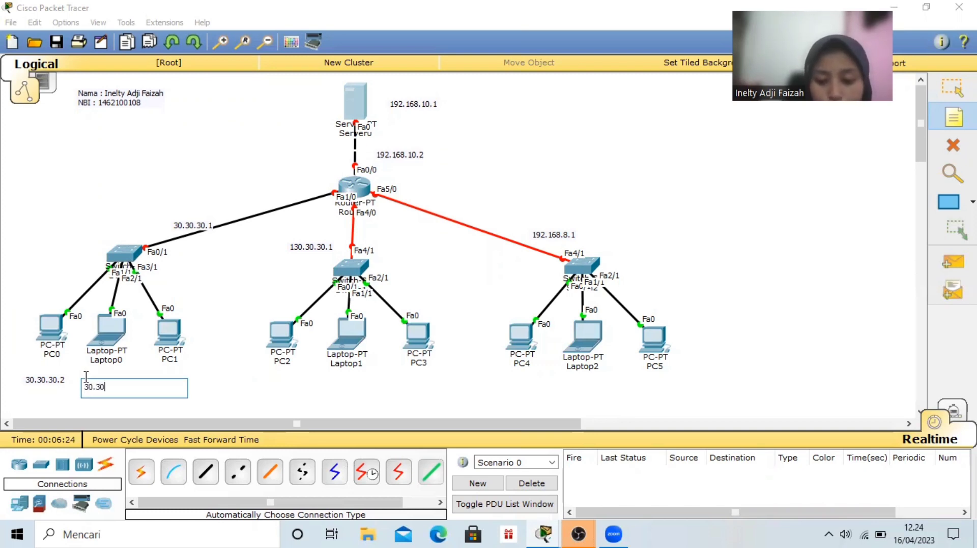
text(.30.4)
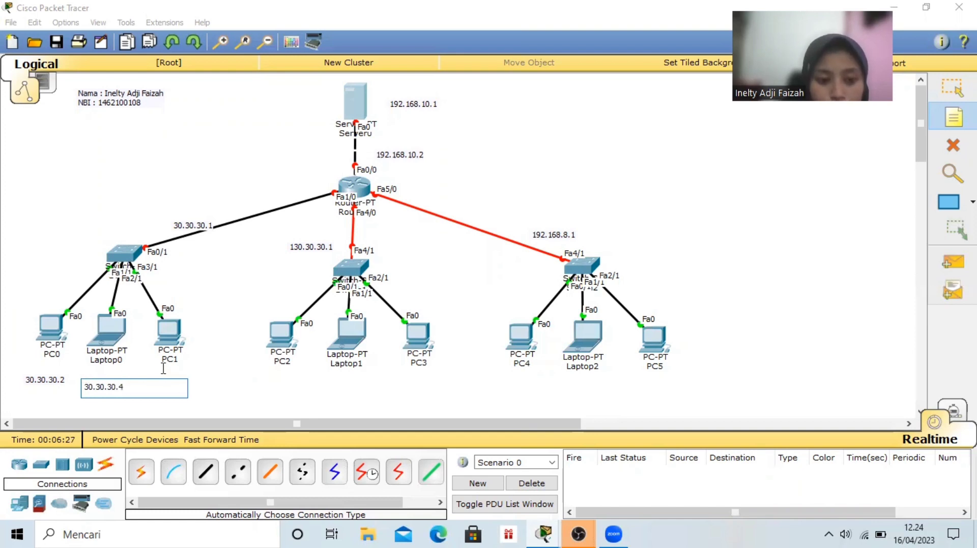
click(209, 398)
Place a note reading 30.30.30.3 below PC1
click(154, 383)
text(3)
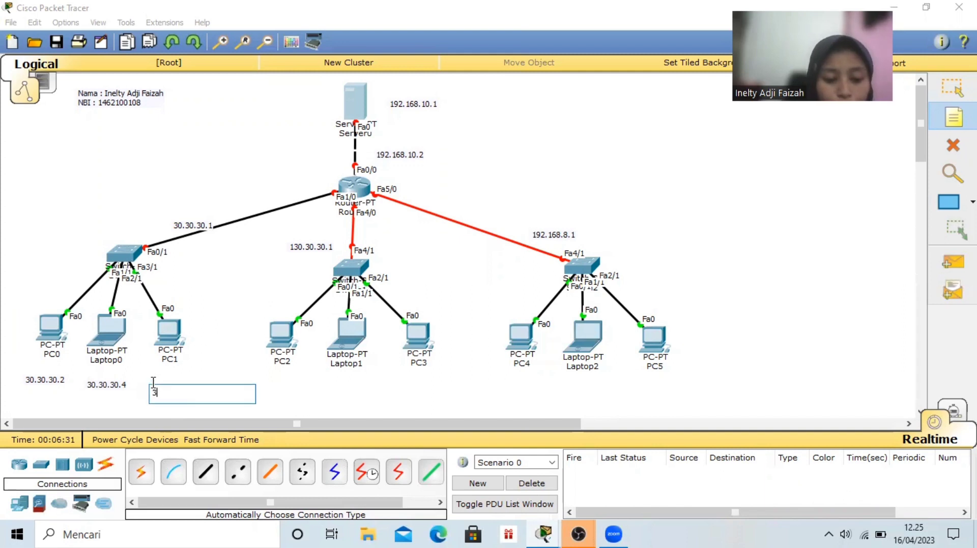
text(0.30.30.3)
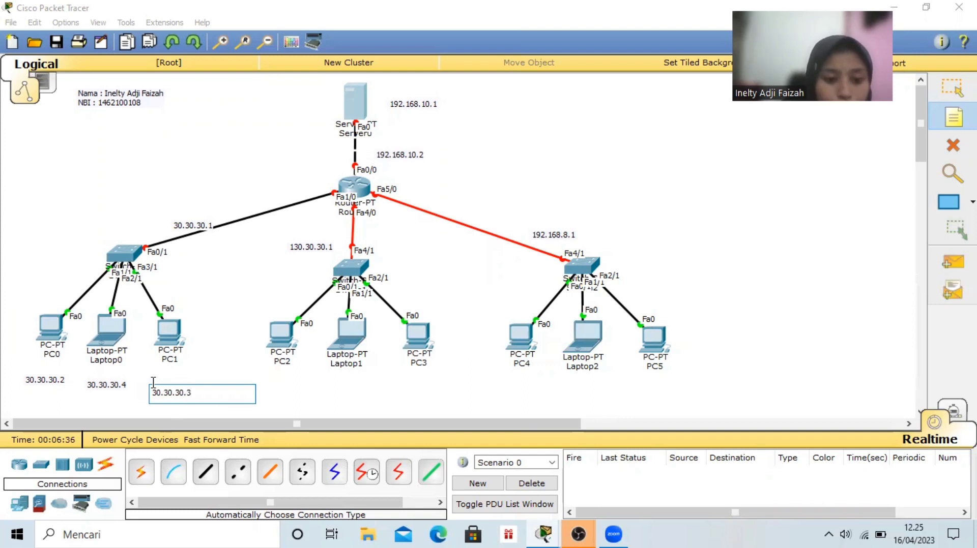
Place a note reading 130.30.30.4 below PC2
click(260, 382)
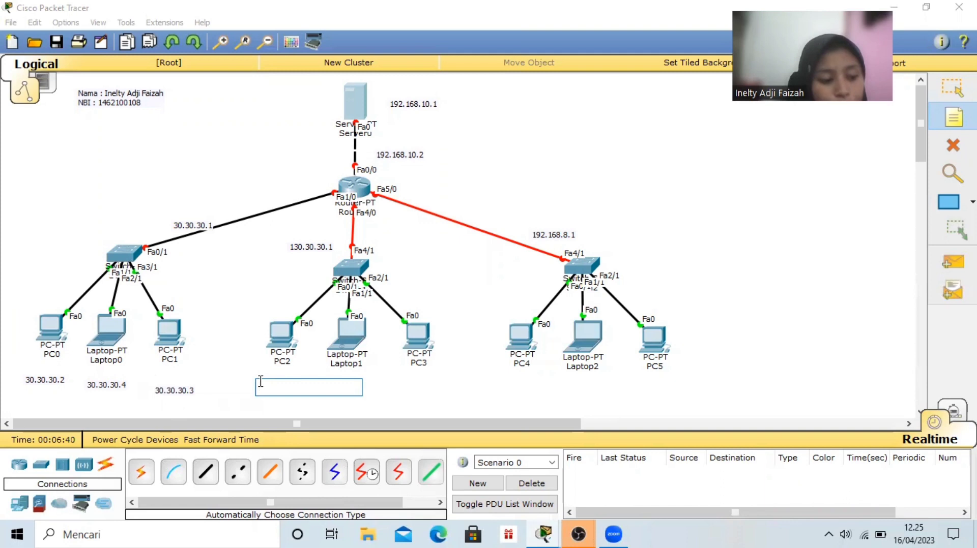
text(130.2)
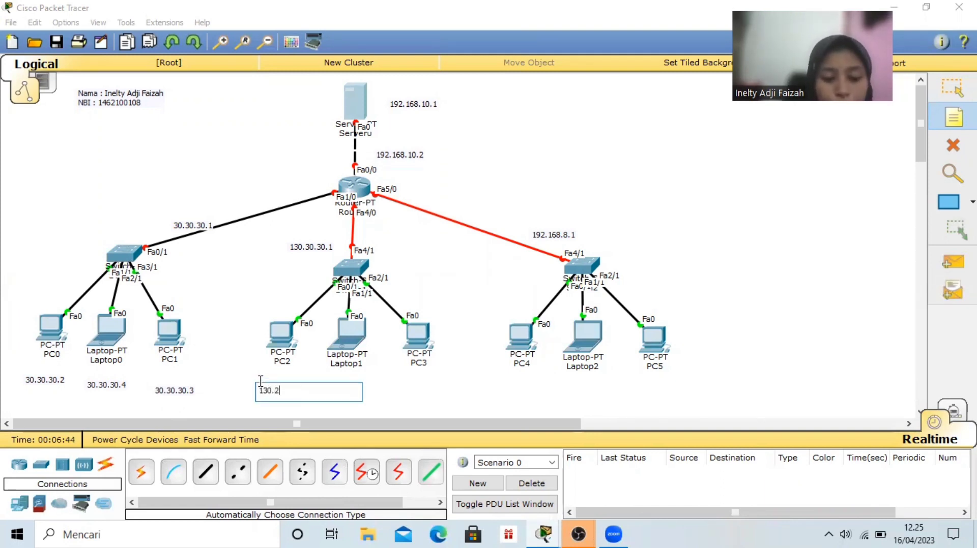
text(30.30.4)
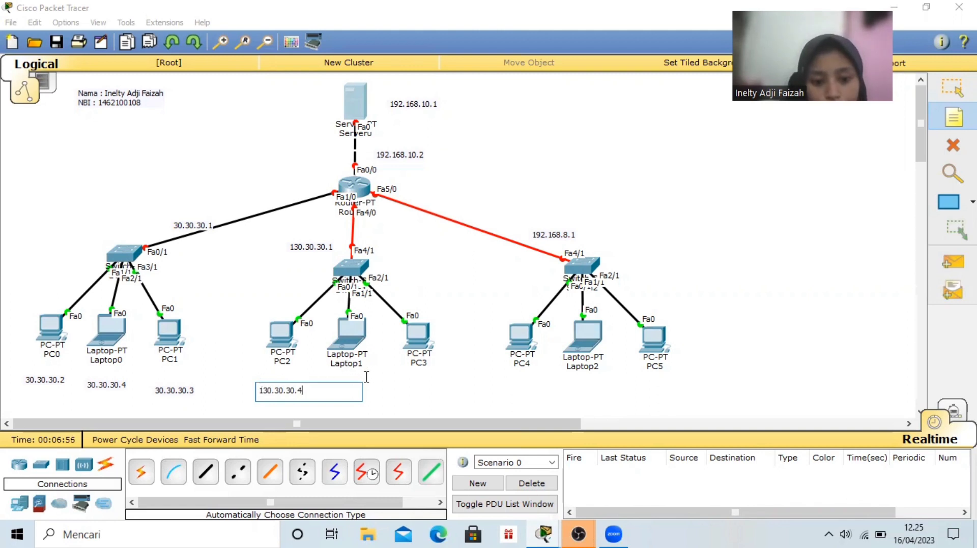
click(361, 379)
Place notes reading 130.30.30.3 below Laptop1 and 130.30.30.2 below PC3
click(319, 386)
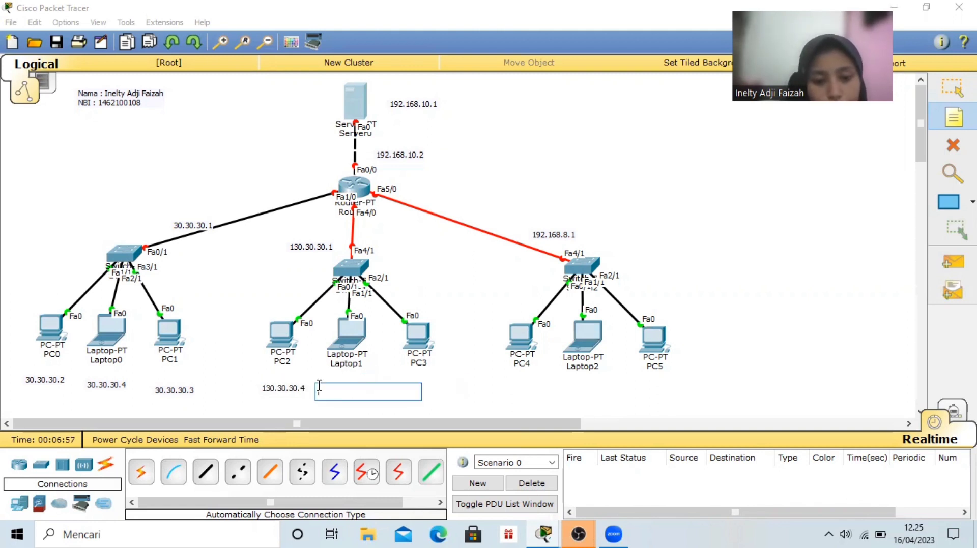
text(130.30.30.3)
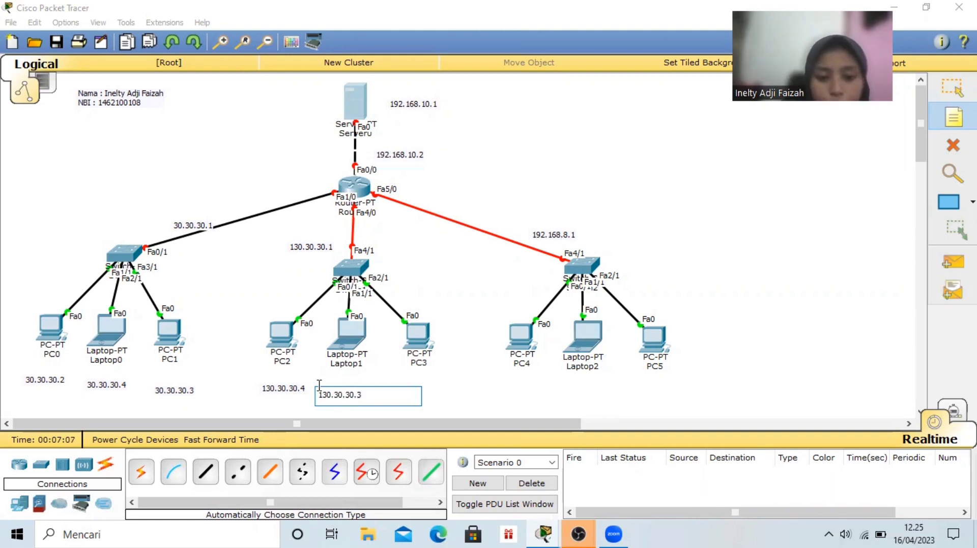
click(418, 380)
click(385, 385)
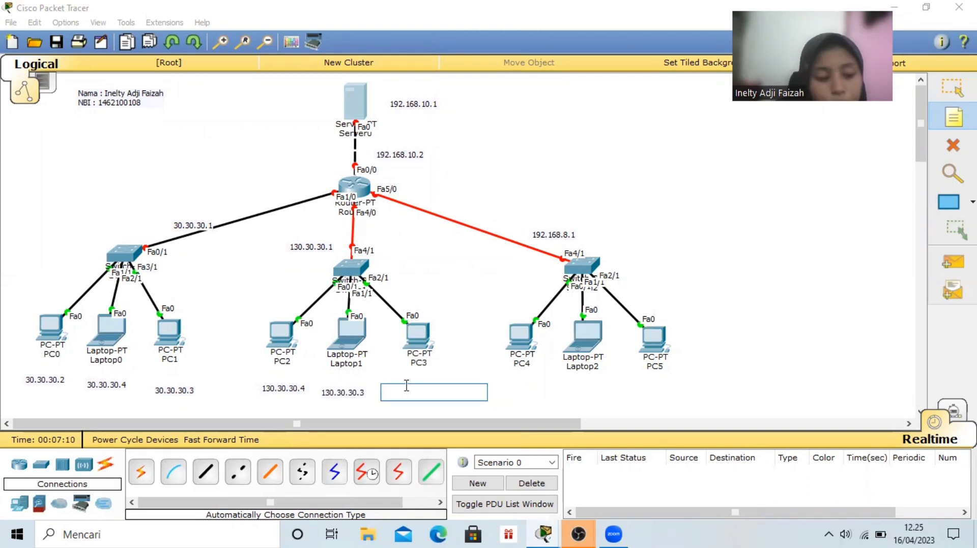
text(130.)
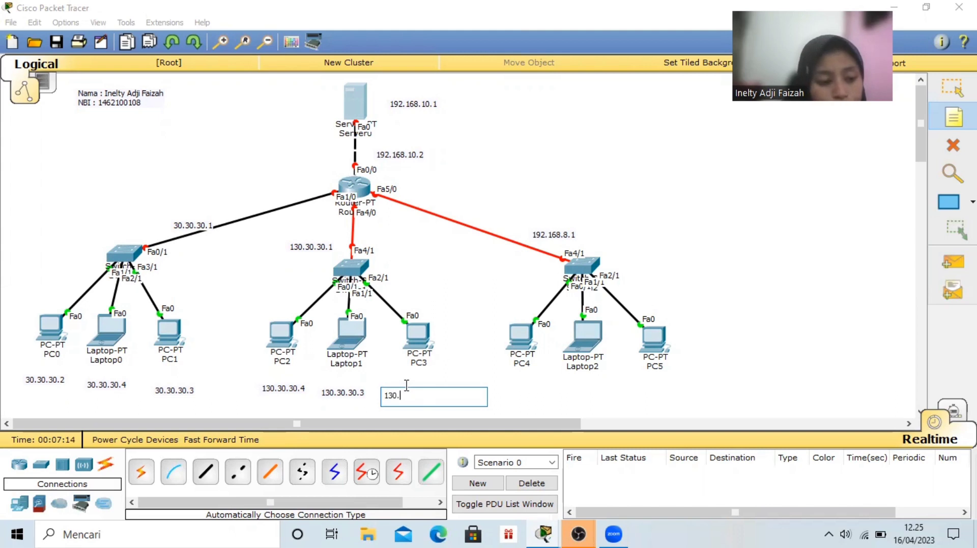
text(30.30.2)
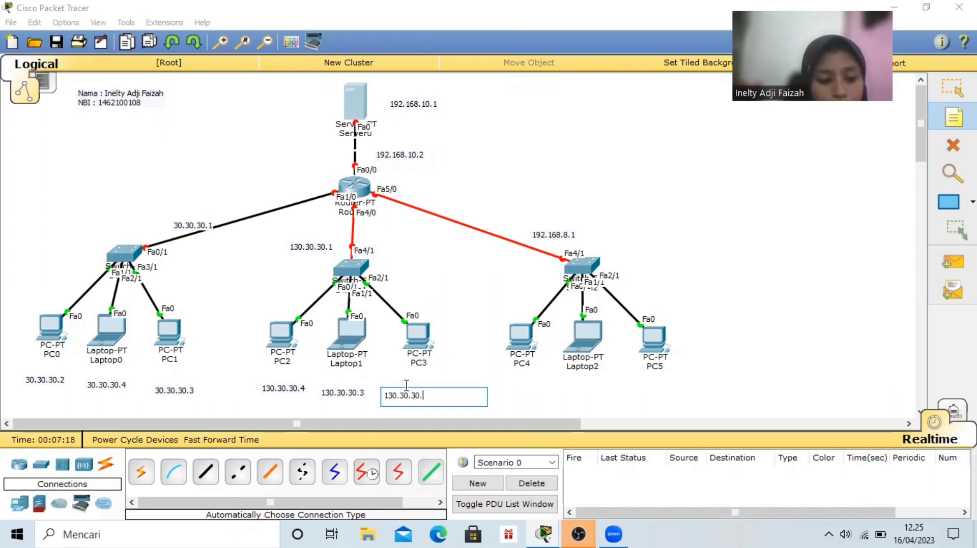
Place a note reading 192.168.8.4 below PC4
click(502, 389)
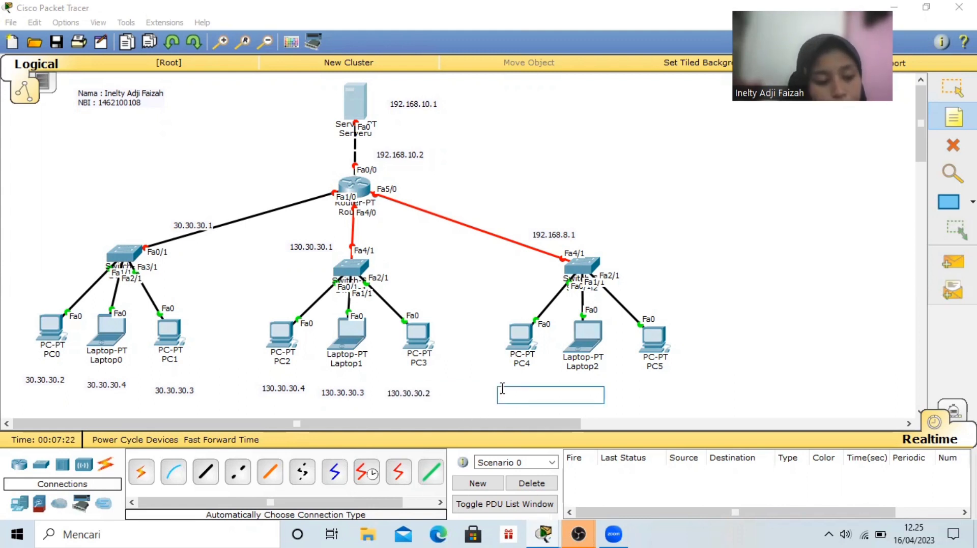
text(1)
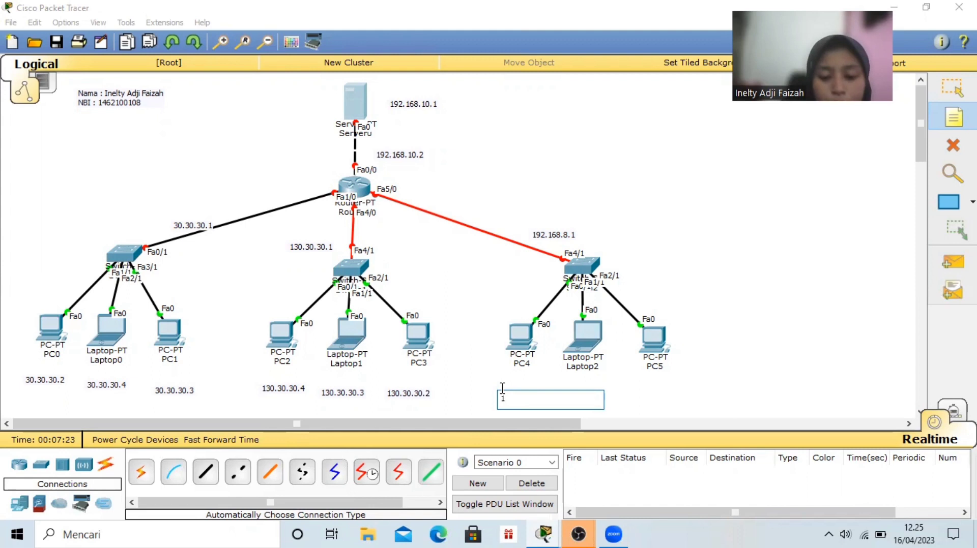
text(92.168.8.4)
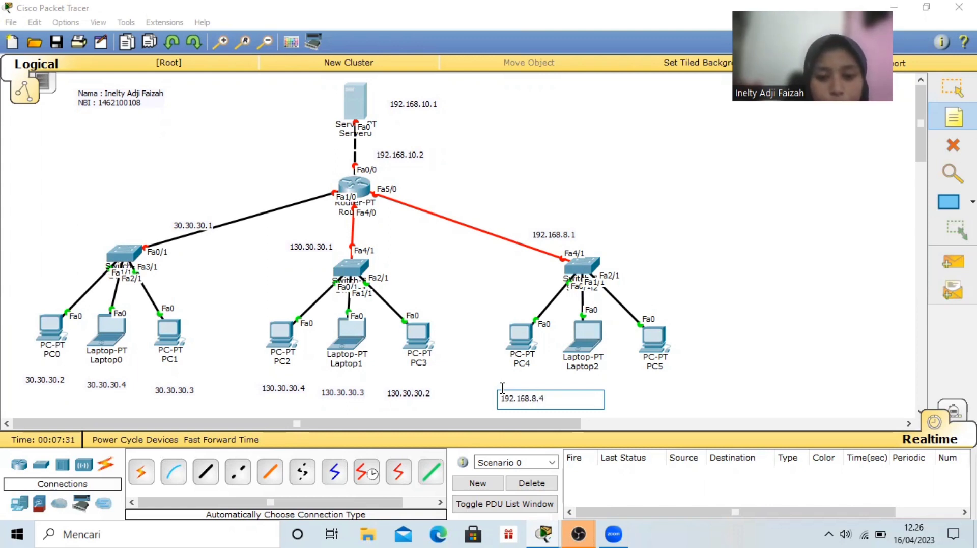
Place notes reading 192.168.8.3 below Laptop2 and 192.168.8.2 below PC5
click(559, 384)
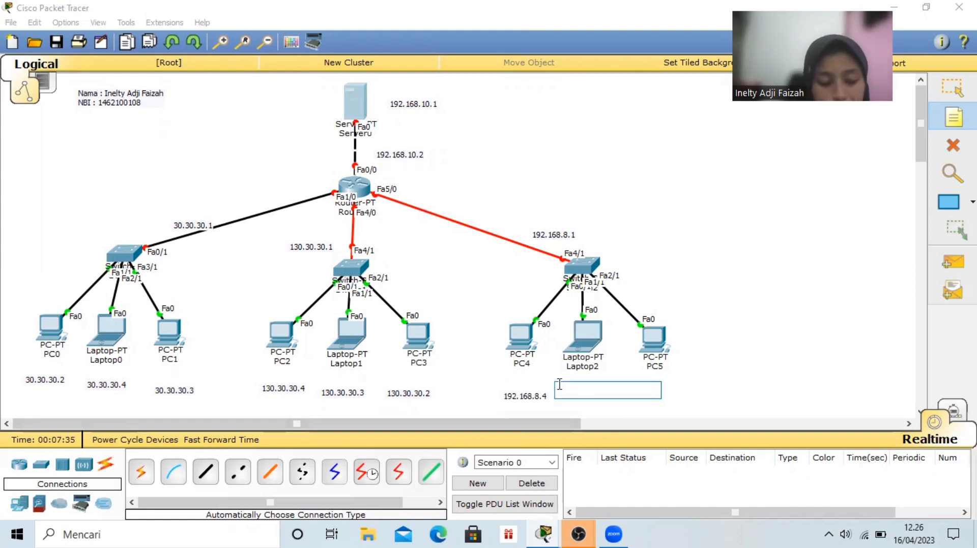
text(192.168.8.3)
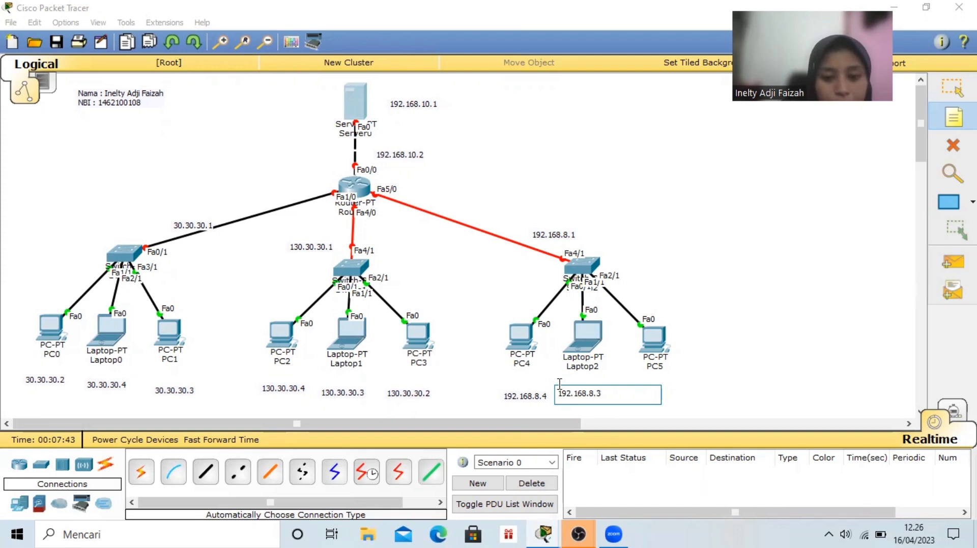
click(662, 386)
click(632, 389)
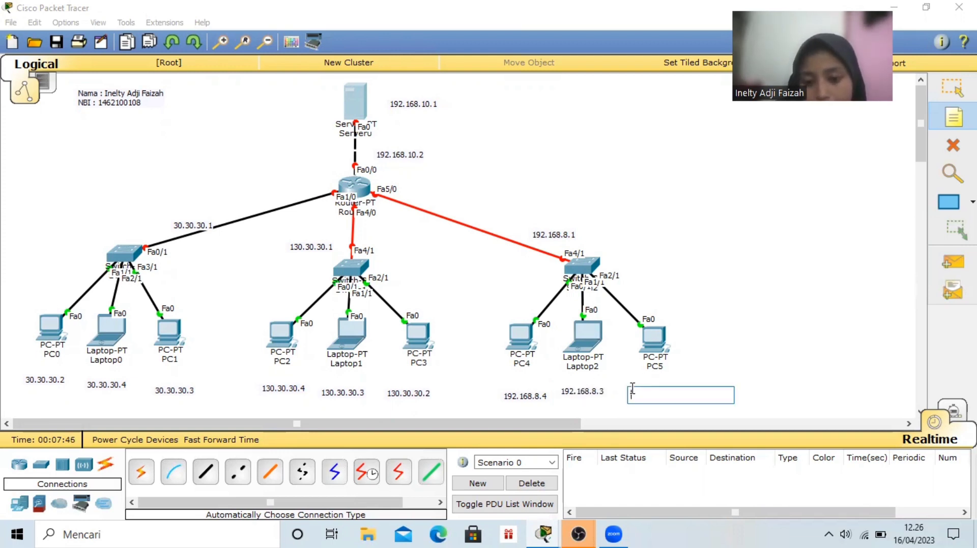
text(192.168.8.2)
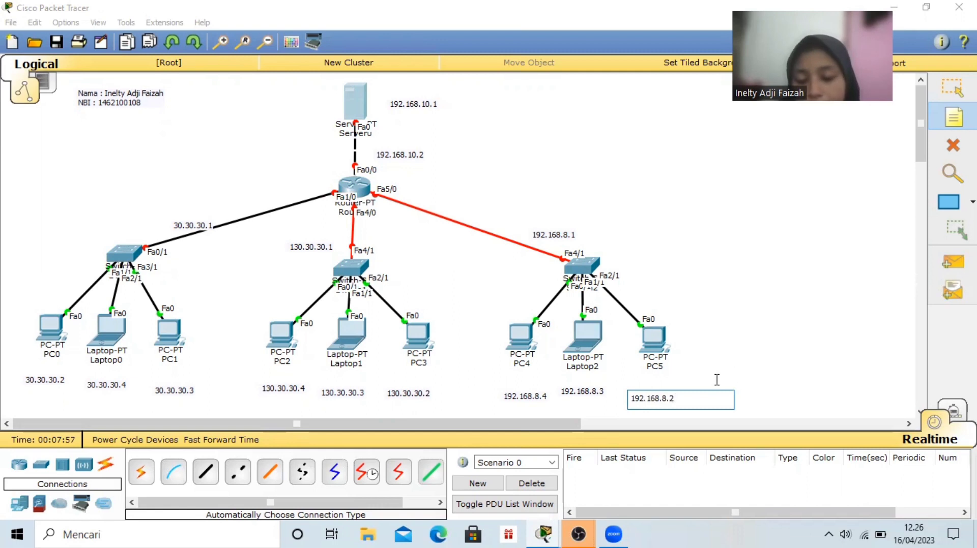
Move the 192.168.10.1 note closer to Server0 and shift the 192.168.10.2 note slightly nearer the server-router link
click(952, 87)
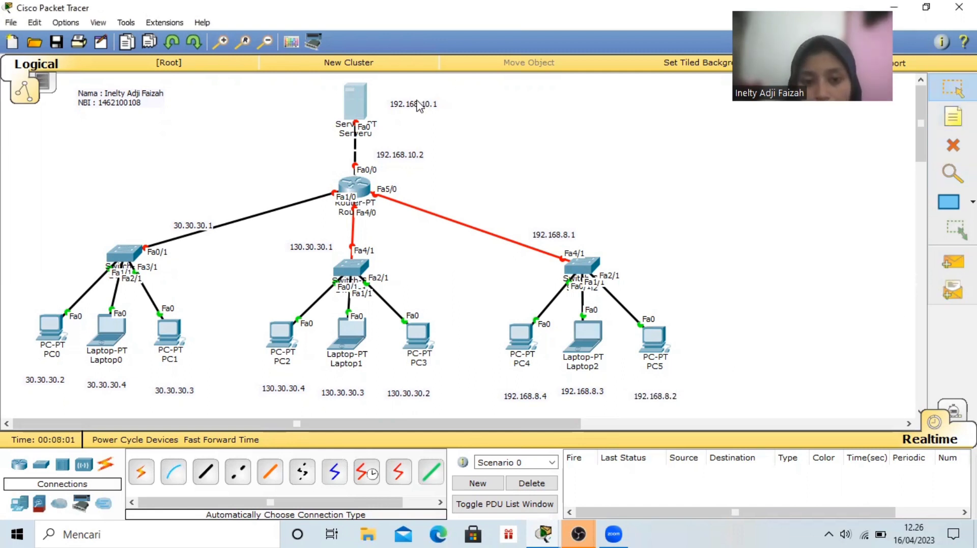
drag(417, 106, 403, 103)
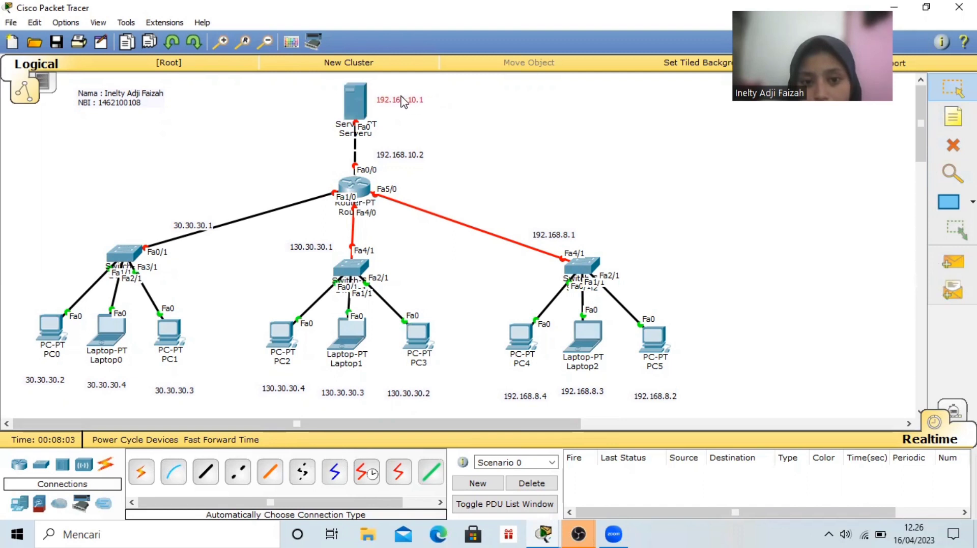
double_click(406, 155)
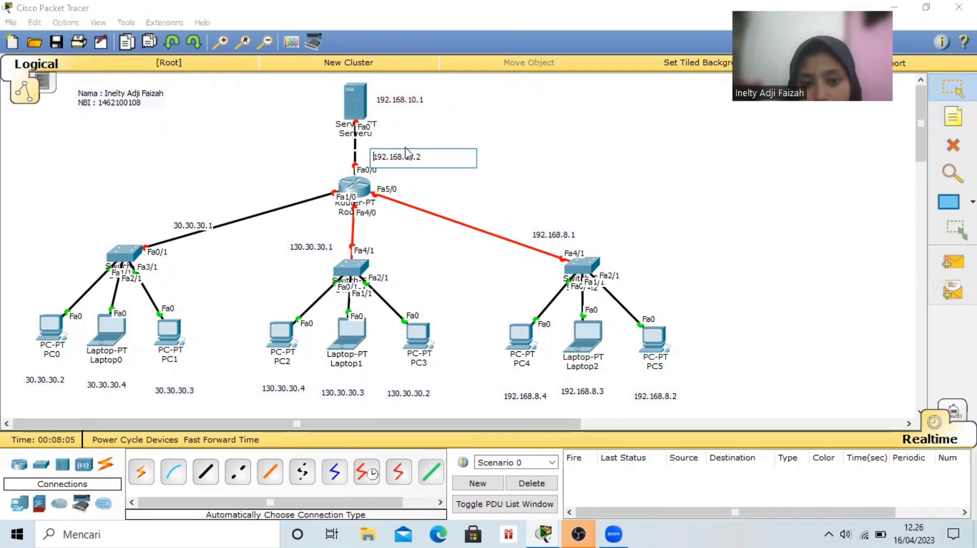
click(442, 139)
drag(417, 157, 413, 153)
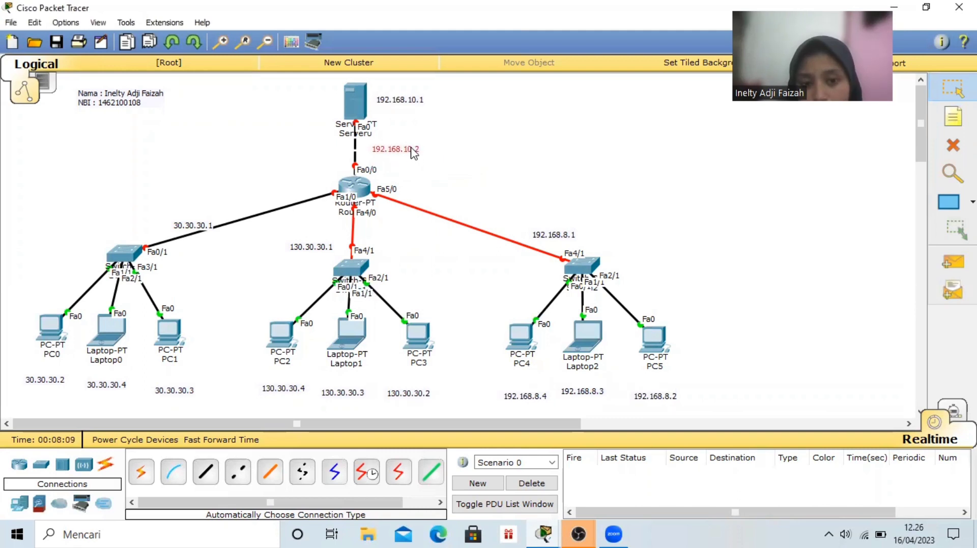
Move the 30.30.30.1, 130.30.30.1 and 192.168.8.1 notes along their switch links, closer to Router0
double_click(190, 225)
mouse_move(215, 200)
mouse_down()
mouse_move(205, 227)
mouse_move(186, 213)
mouse_move(215, 208)
mouse_up()
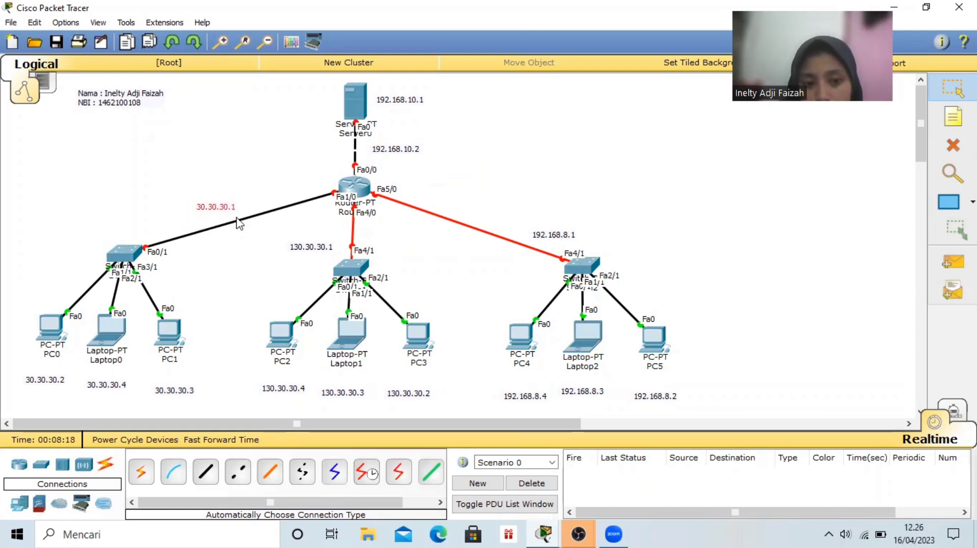
drag(308, 248, 316, 229)
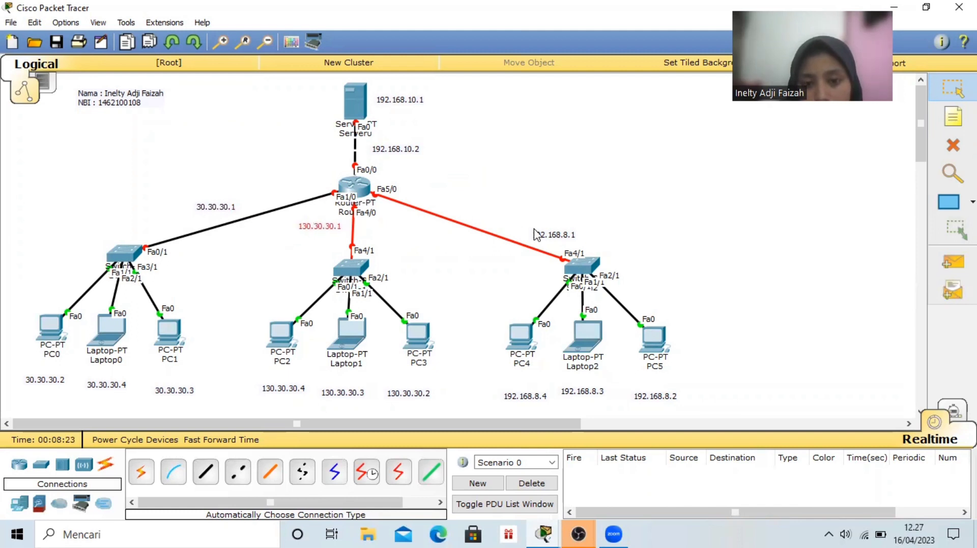
drag(549, 240, 511, 228)
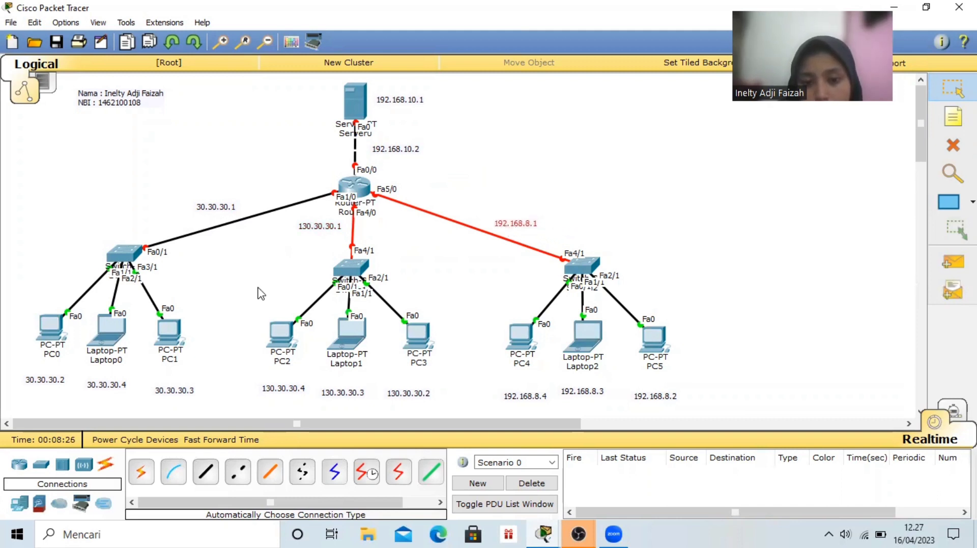
Move the 30.30.30.2, 30.30.30.4 and 30.30.30.3 notes up directly beneath PC0, Laptop0 and PC1
click(35, 377)
drag(34, 366, 35, 355)
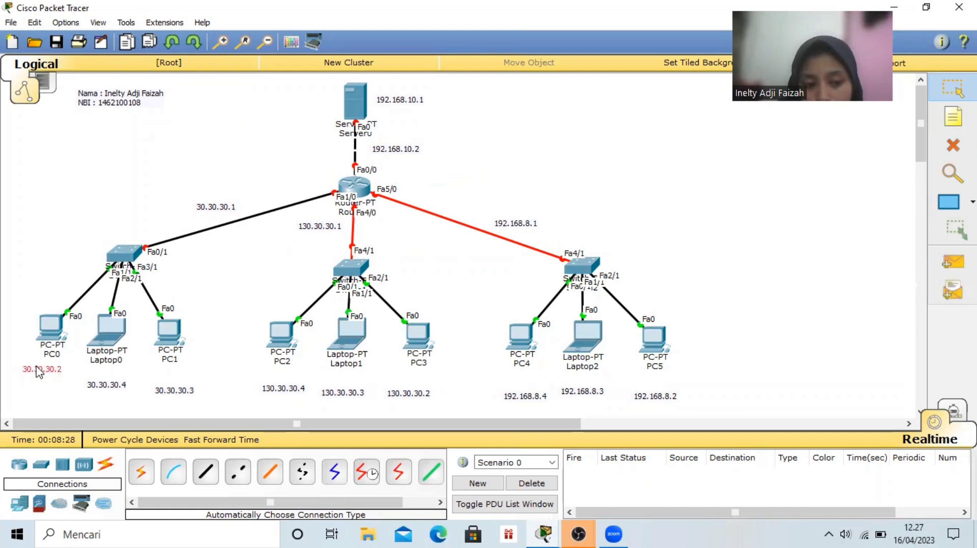
drag(111, 393, 108, 381)
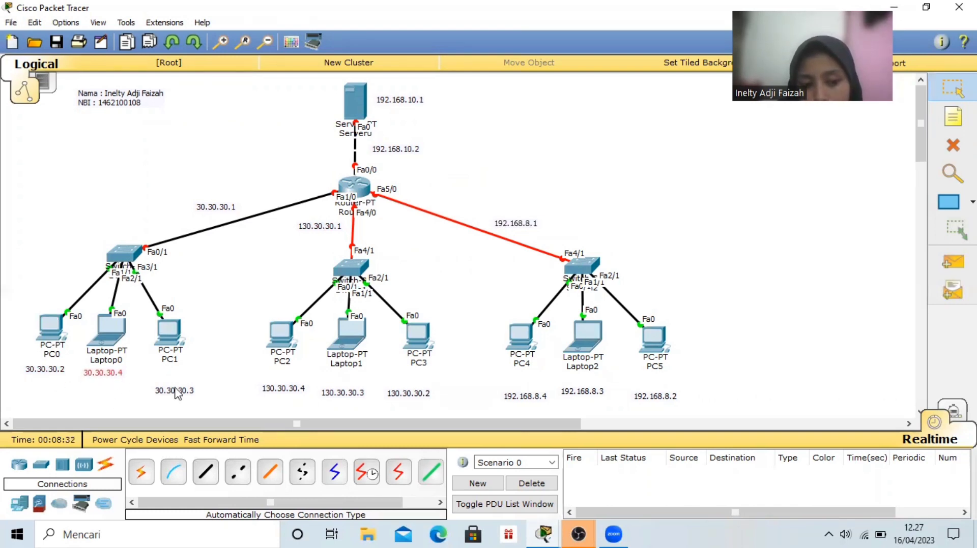
drag(181, 395, 175, 379)
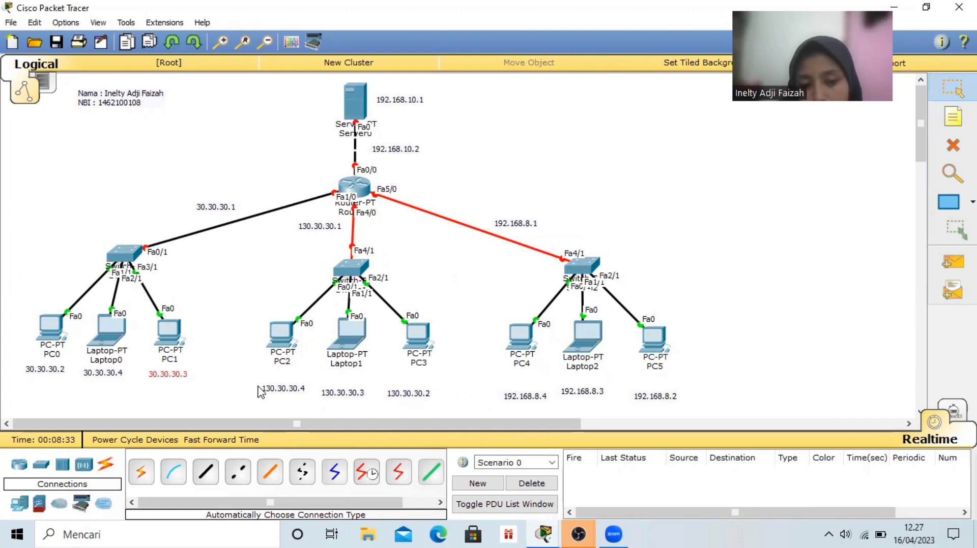
Move the 130.30.30.4, 130.30.30.3 and 130.30.30.2 notes up directly beneath PC2, Laptop1 and PC3
drag(275, 388, 273, 382)
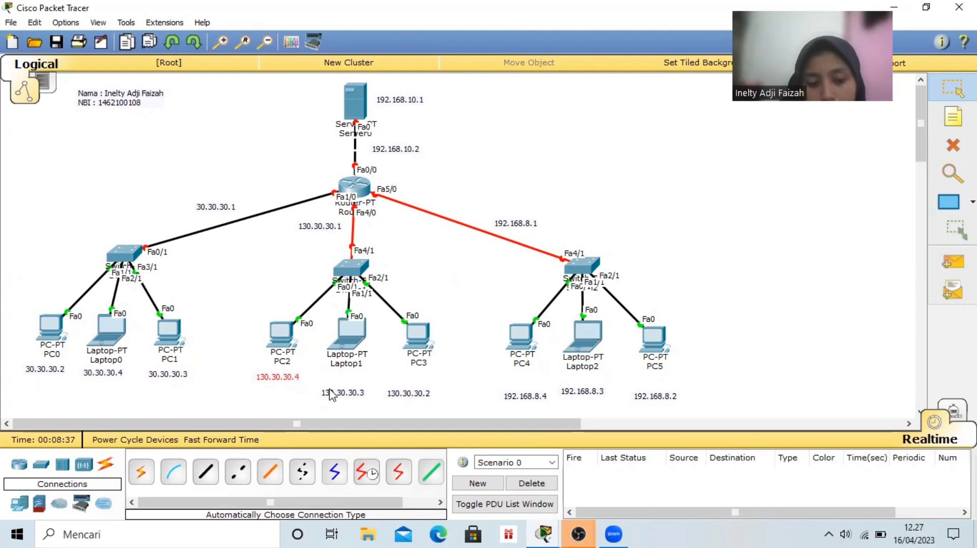
mouse_move(338, 392)
mouse_down()
mouse_move(350, 367)
mouse_move(334, 375)
mouse_up()
drag(413, 398, 426, 380)
Move the 192.168.8.4, 192.168.8.3 and 192.168.8.2 notes up directly beneath PC4, Laptop2 and PC5
drag(522, 401, 516, 380)
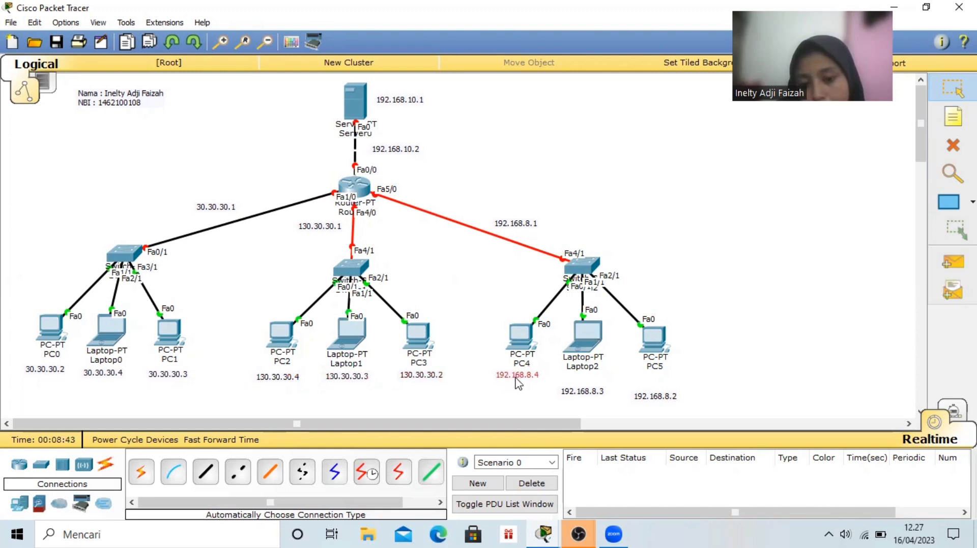
click(591, 392)
drag(590, 388, 589, 378)
drag(650, 400, 650, 382)
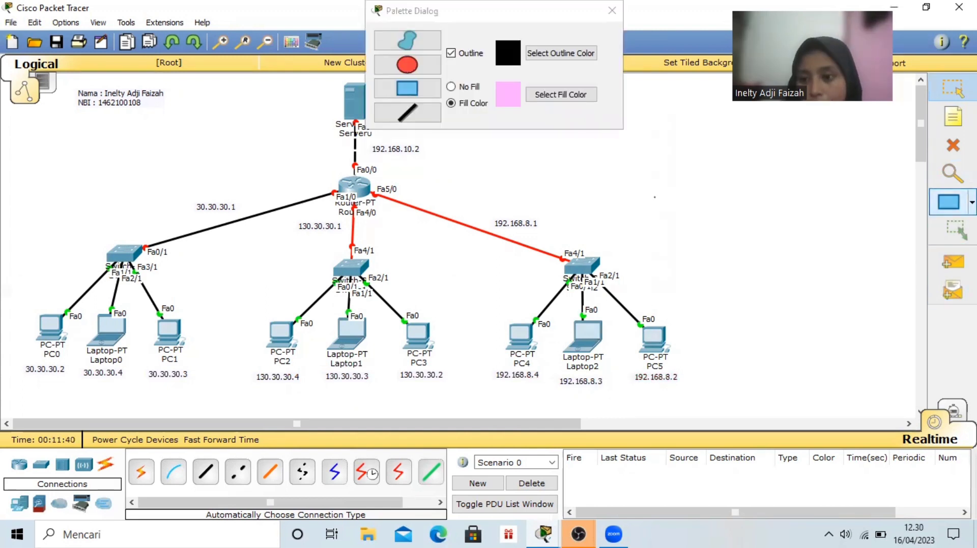
Draw a light pink filled rectangle behind the student note, Server0 and Router0, ending just above the three switches
click(972, 202)
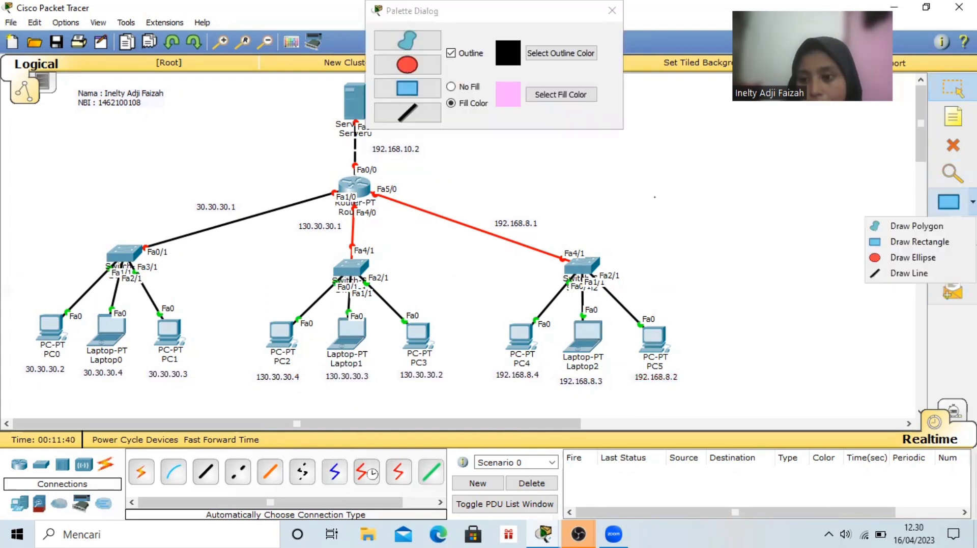
click(938, 243)
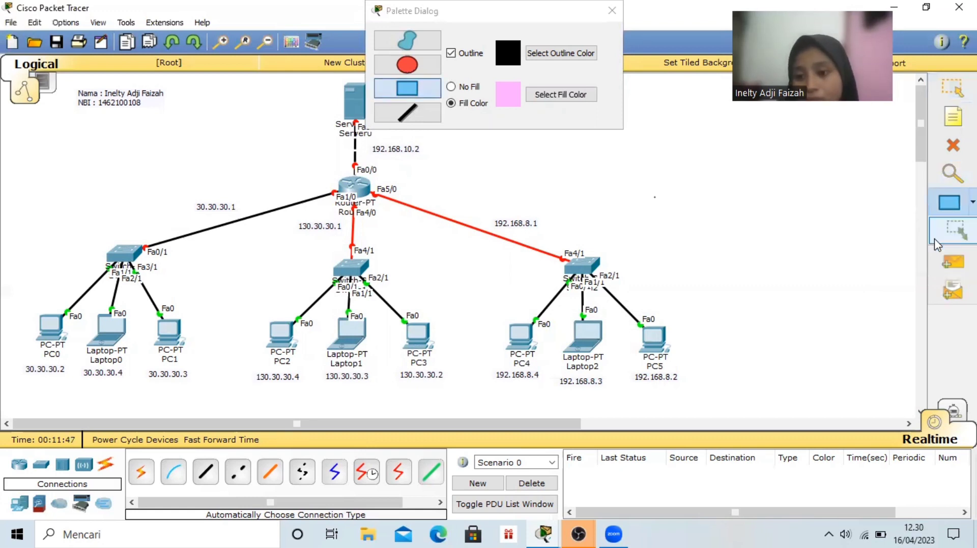
click(547, 93)
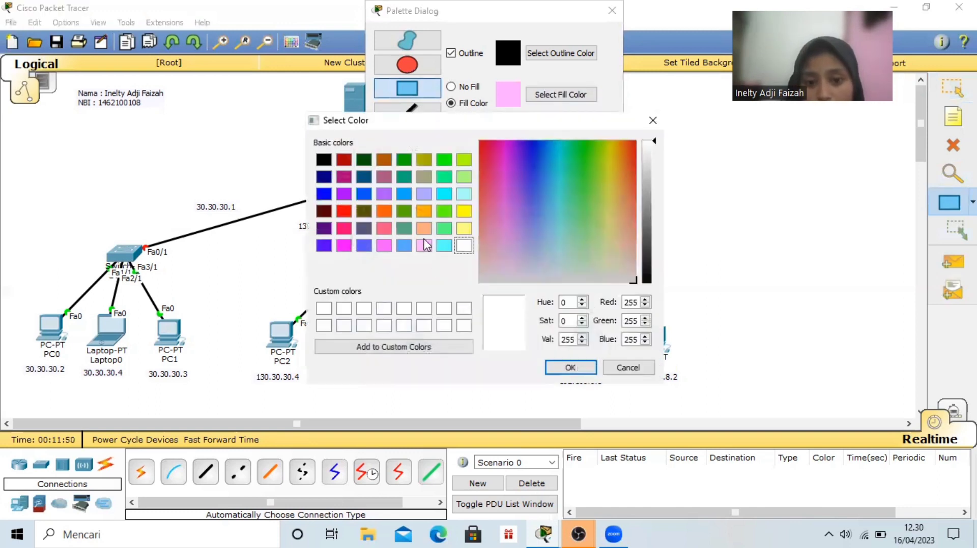
click(424, 246)
click(565, 367)
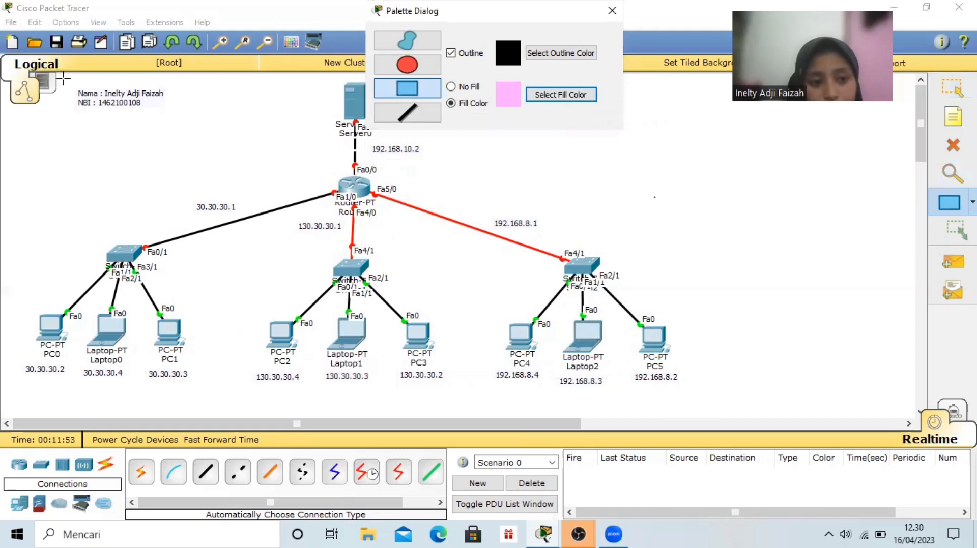
mouse_move(60, 77)
mouse_down()
mouse_move(252, 168)
mouse_move(482, 251)
mouse_move(734, 246)
mouse_up()
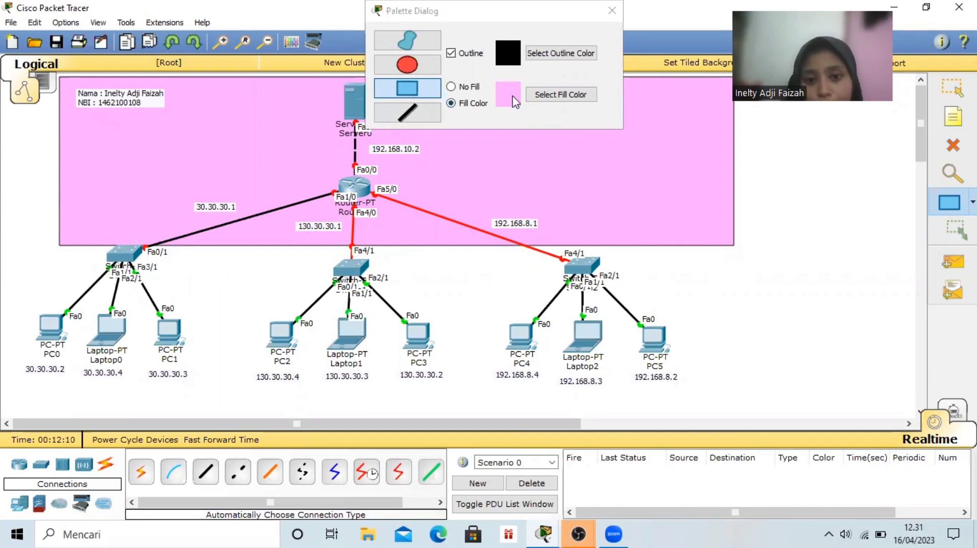
Draw a purple filled rectangle behind the 30.30.30.x switch group, extending down from the pink rectangle's lower-left corner
click(538, 96)
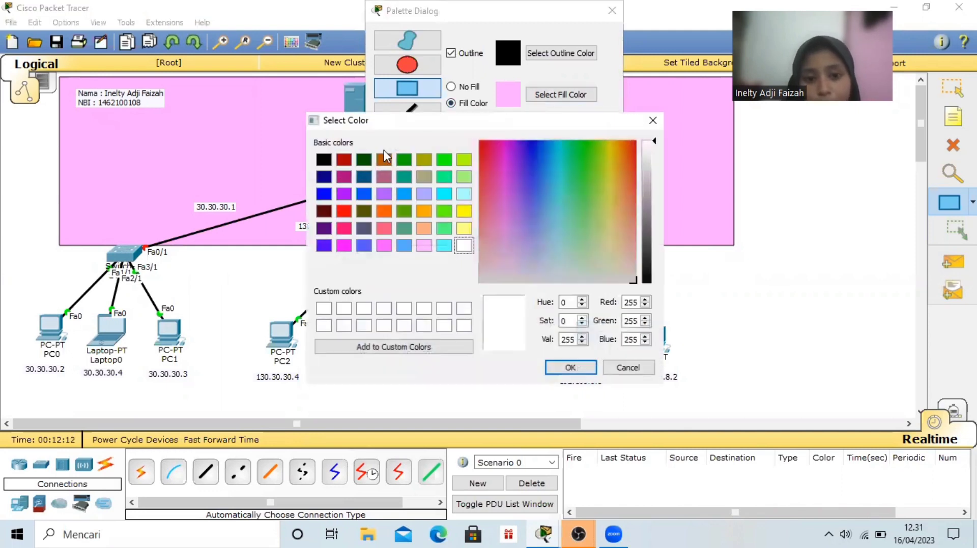
click(384, 194)
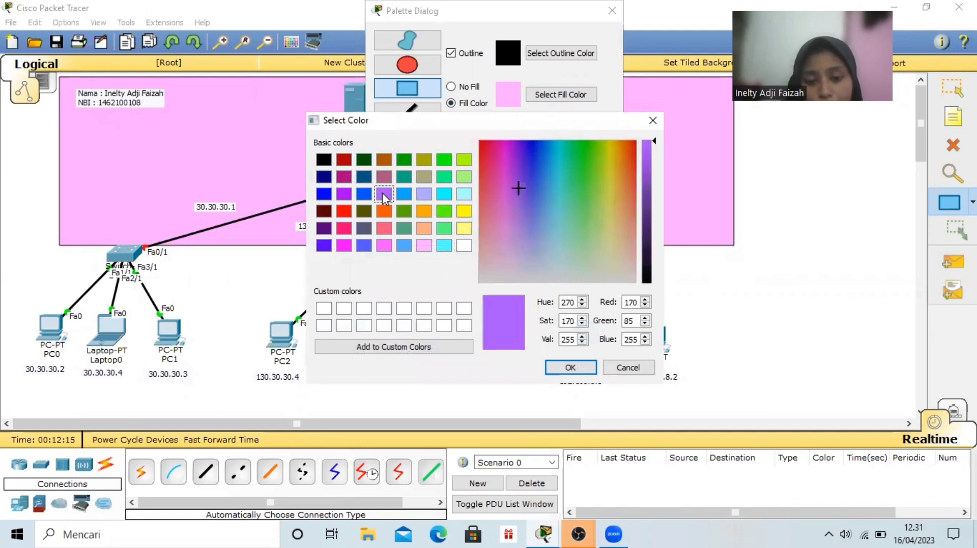
click(344, 193)
click(381, 195)
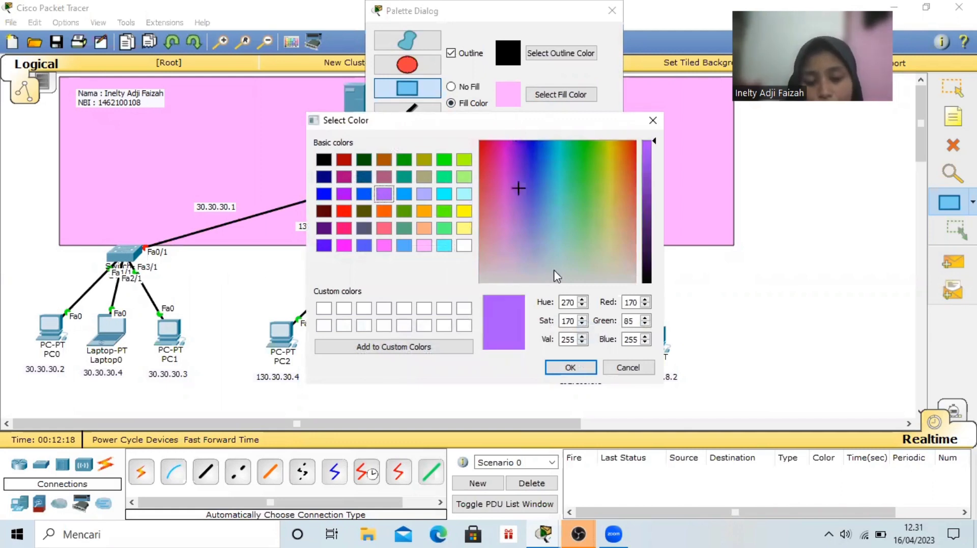
click(570, 368)
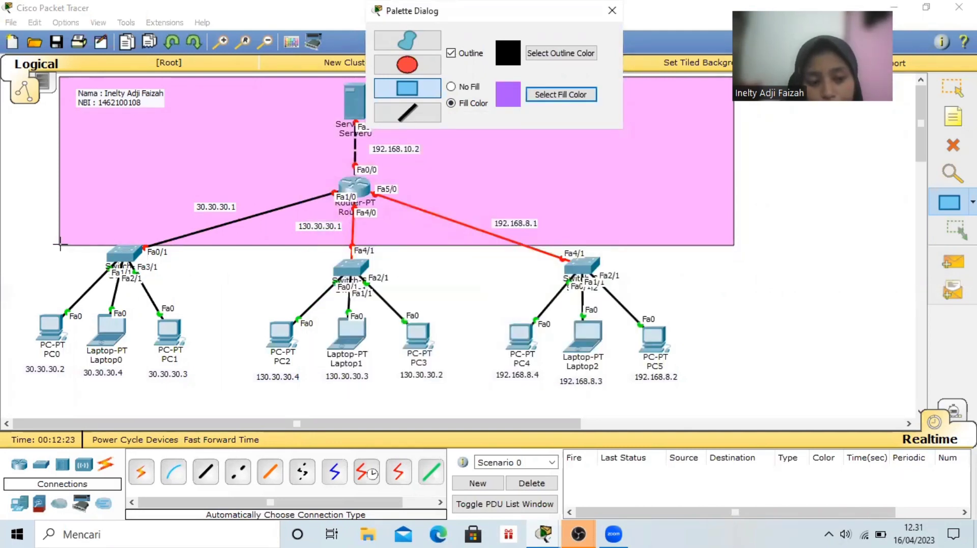
mouse_move(59, 245)
mouse_down()
mouse_move(147, 328)
mouse_move(160, 379)
mouse_move(193, 433)
mouse_move(235, 420)
mouse_up()
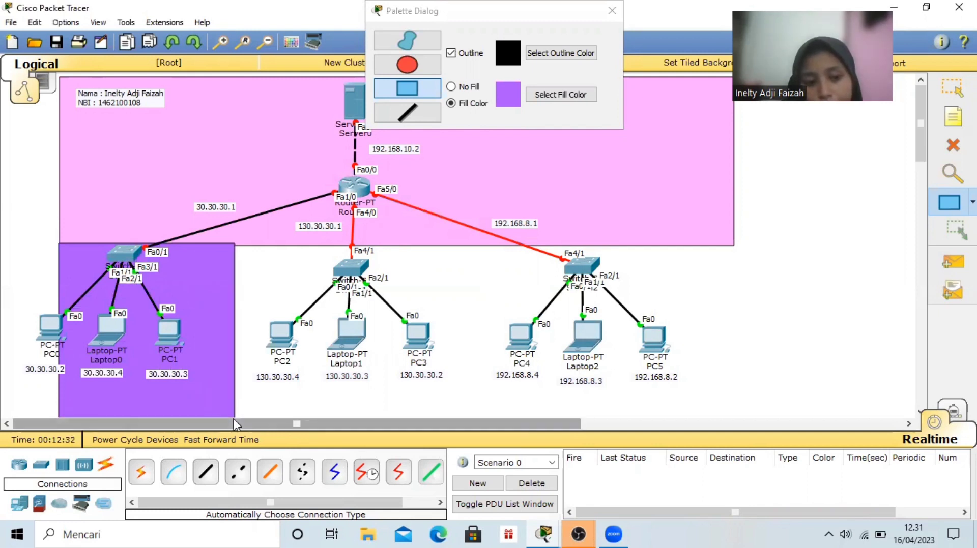
Draw a light cyan filled rectangle beside the purple one, behind the switch group of PC2, Laptop1 and PC3
click(544, 96)
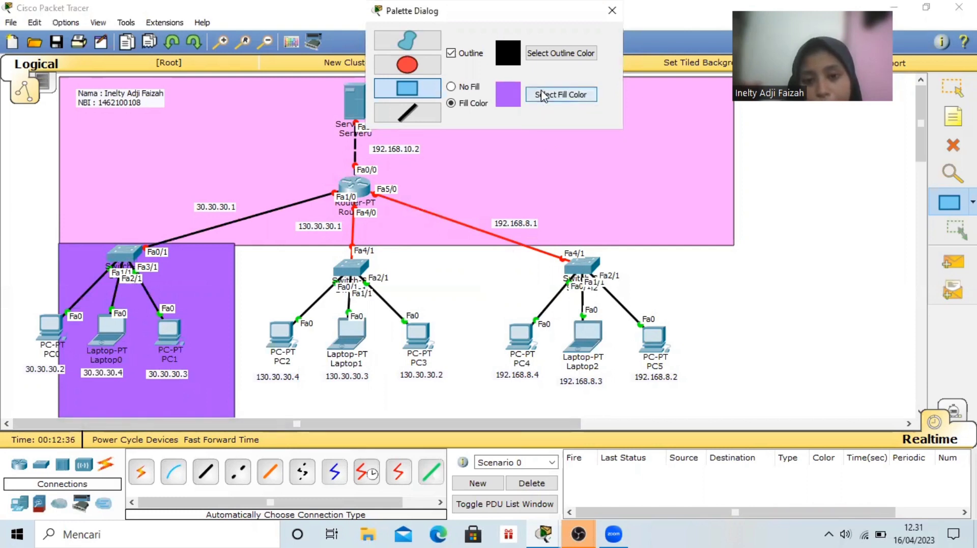
click(543, 96)
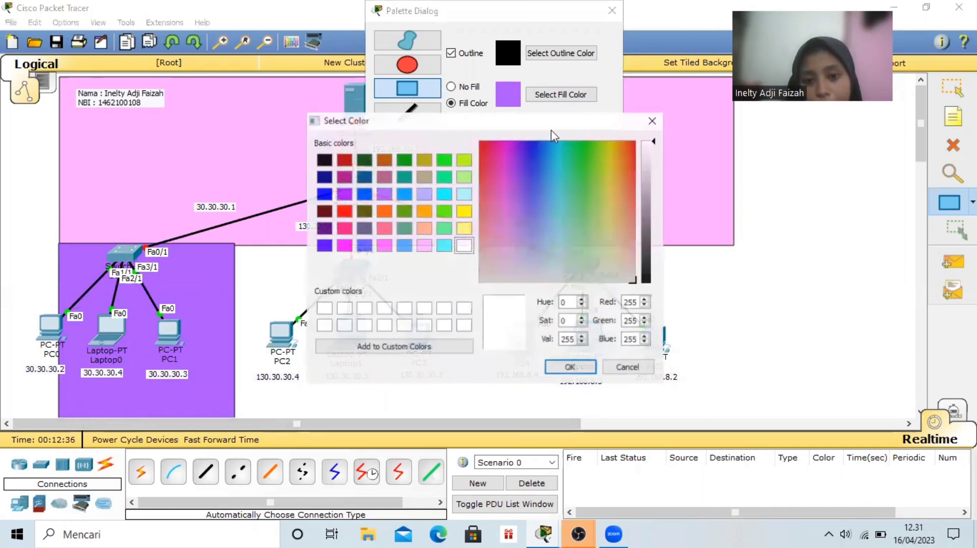
click(463, 193)
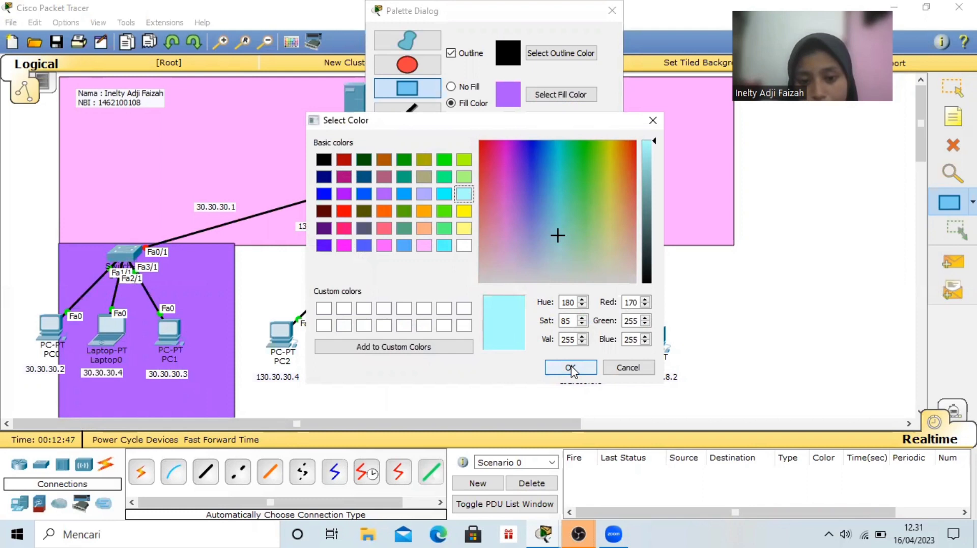
click(570, 365)
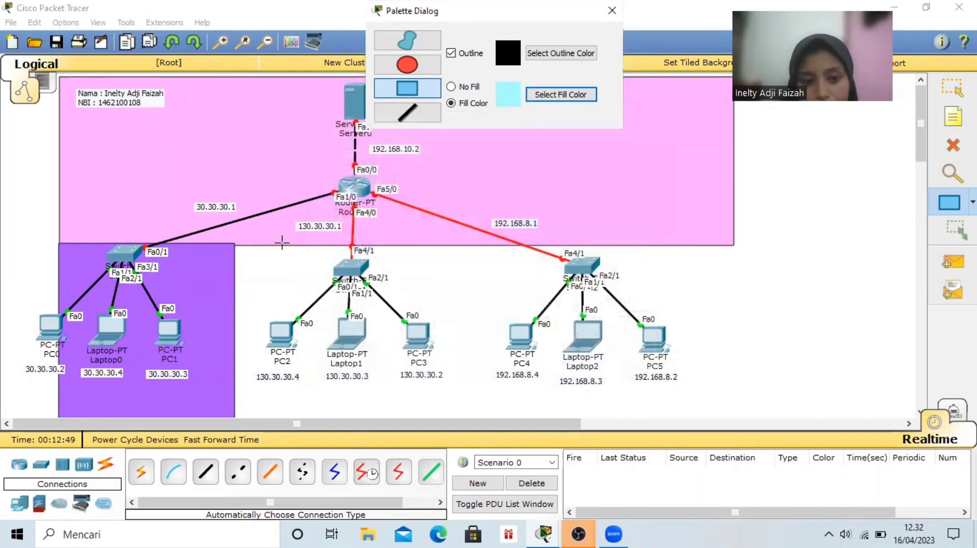
drag(234, 242, 478, 422)
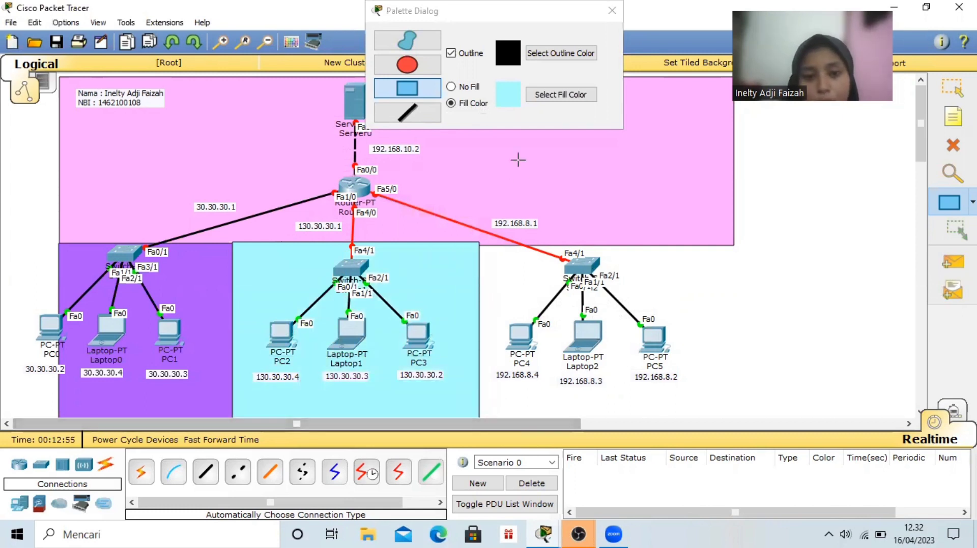
Draw a light yellow filled rectangle beside the cyan one, behind the switch group of PC4, Laptop2 and PC5
click(543, 96)
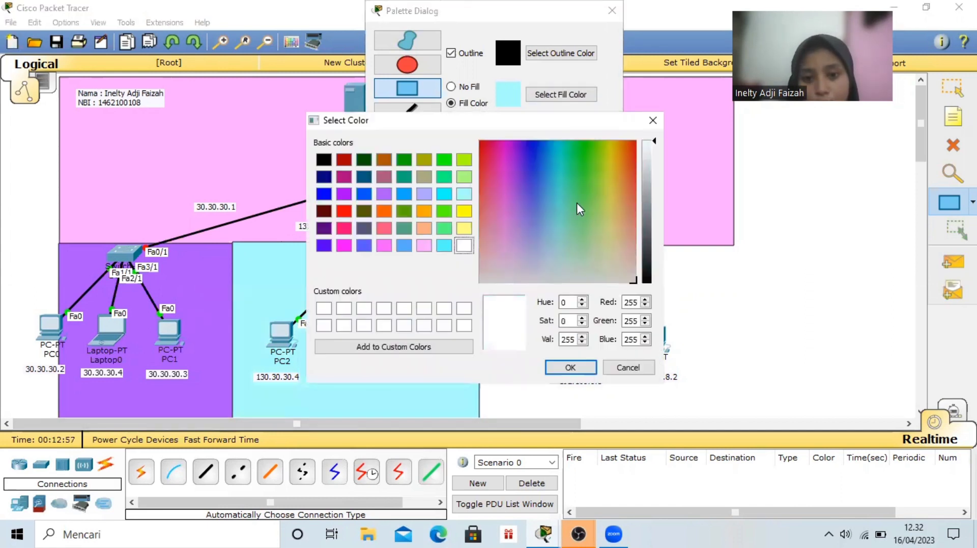
click(465, 229)
click(570, 367)
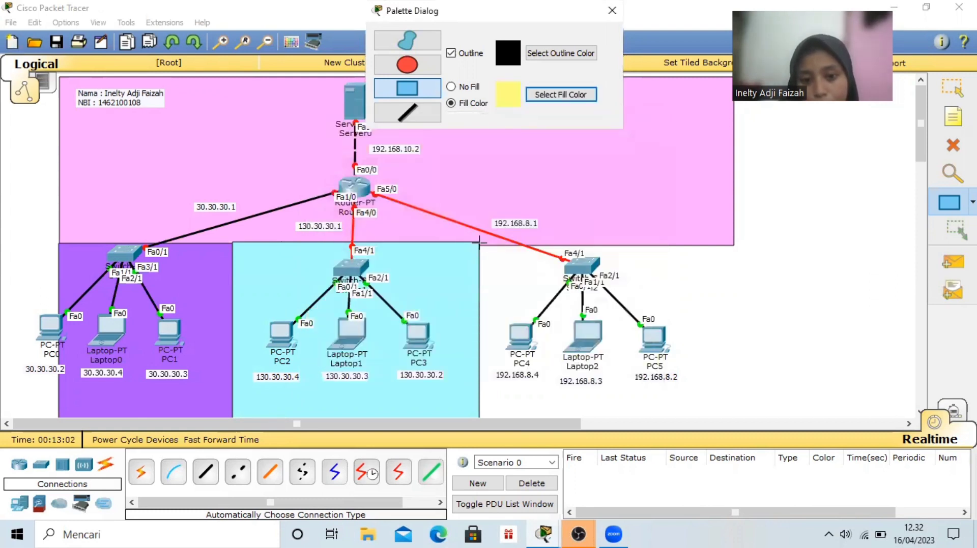
drag(478, 243, 738, 444)
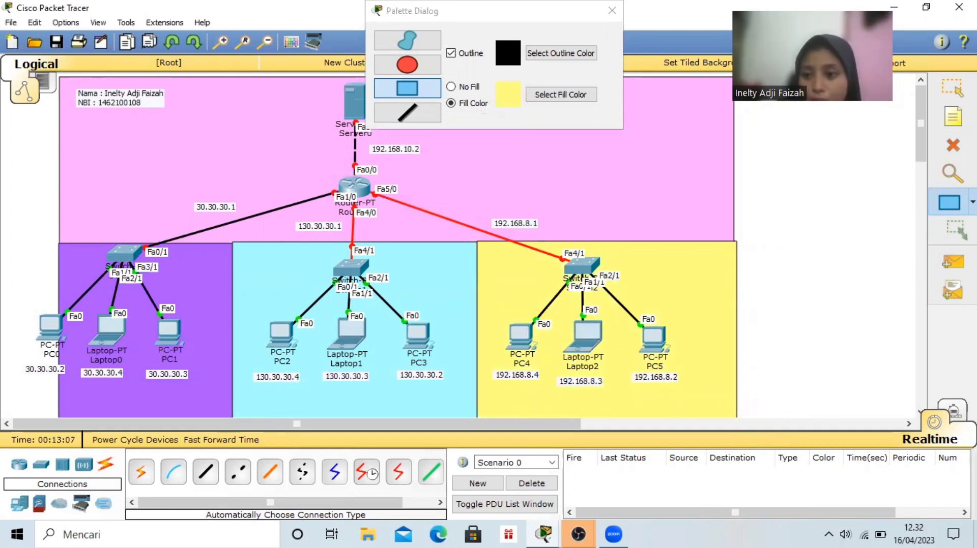
Move the switches of the cyan and yellow areas up onto the upper edges of their rectangles
click(951, 87)
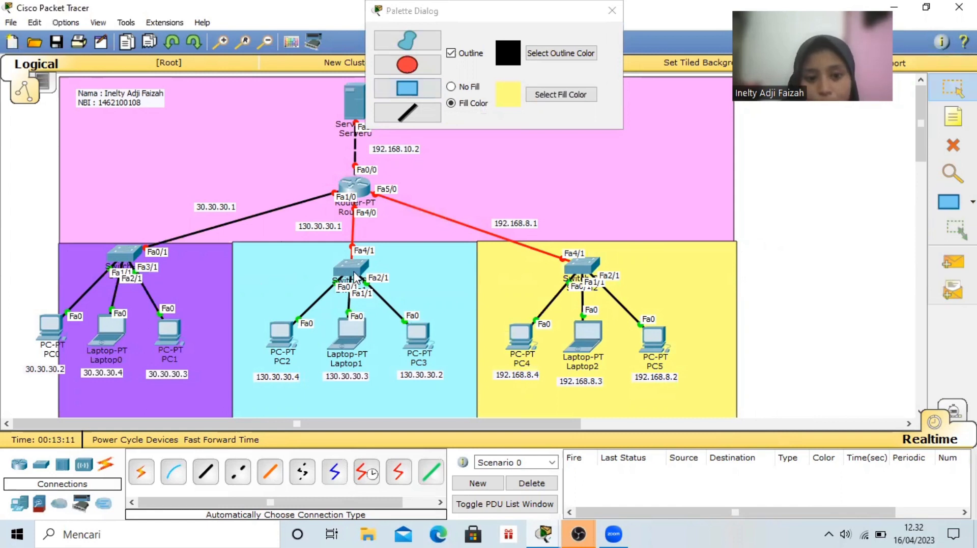
drag(355, 273, 352, 248)
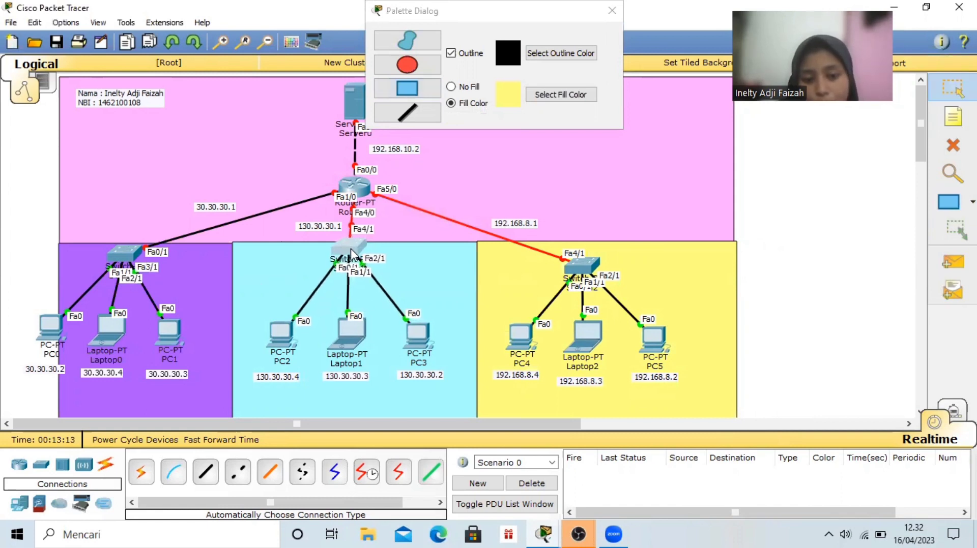
drag(576, 267, 558, 248)
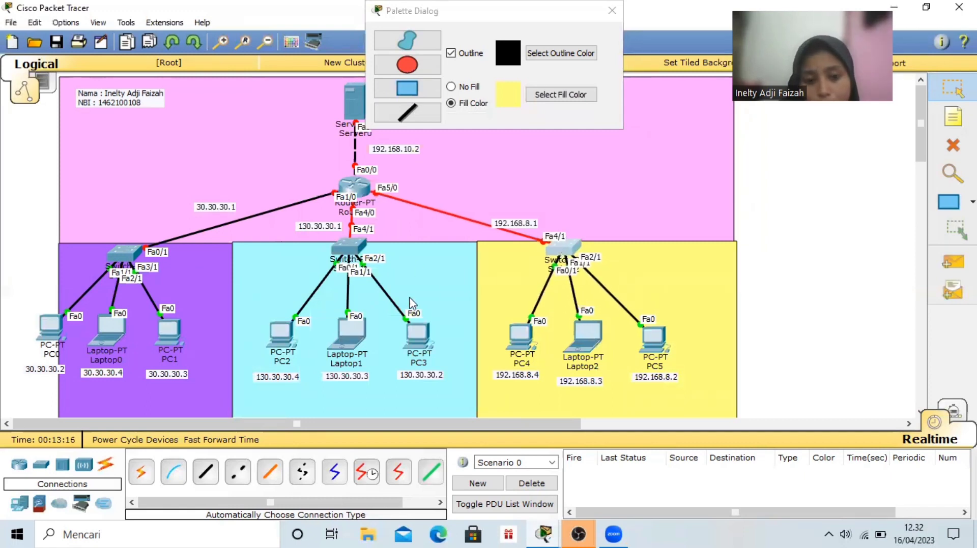
Shift PC1, Laptop0 and PC0 to the right so that all three sit inside the purple rectangle
drag(164, 337, 181, 337)
drag(111, 331, 127, 327)
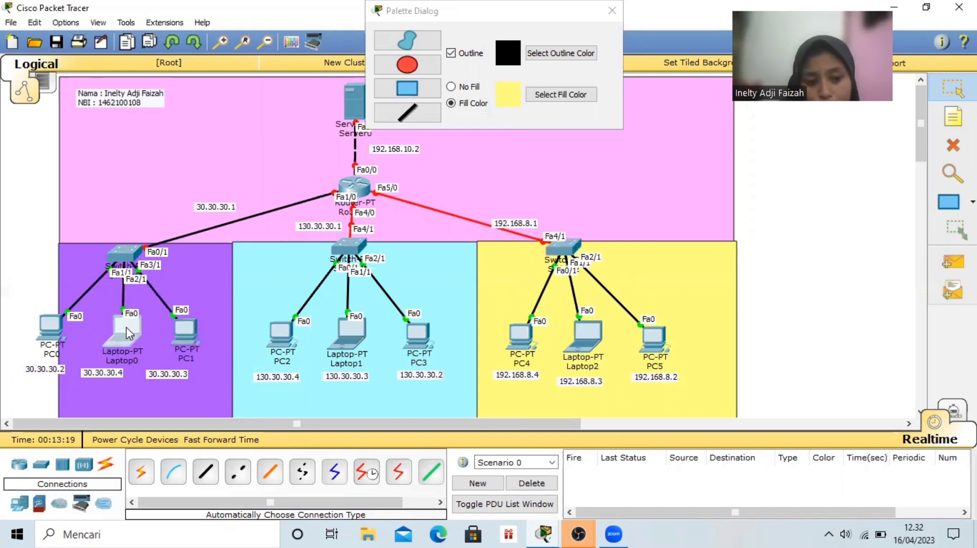
drag(41, 324, 63, 331)
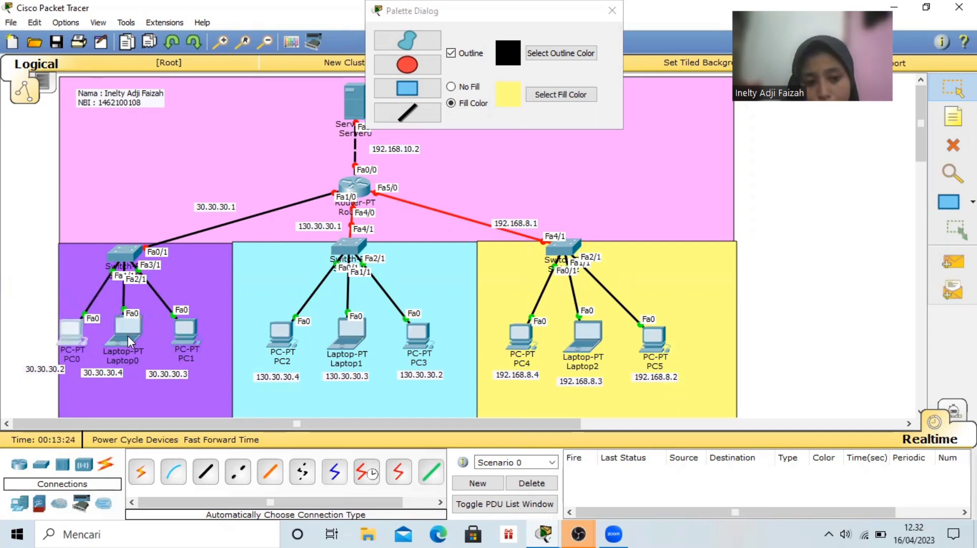
click(128, 335)
drag(131, 337, 133, 338)
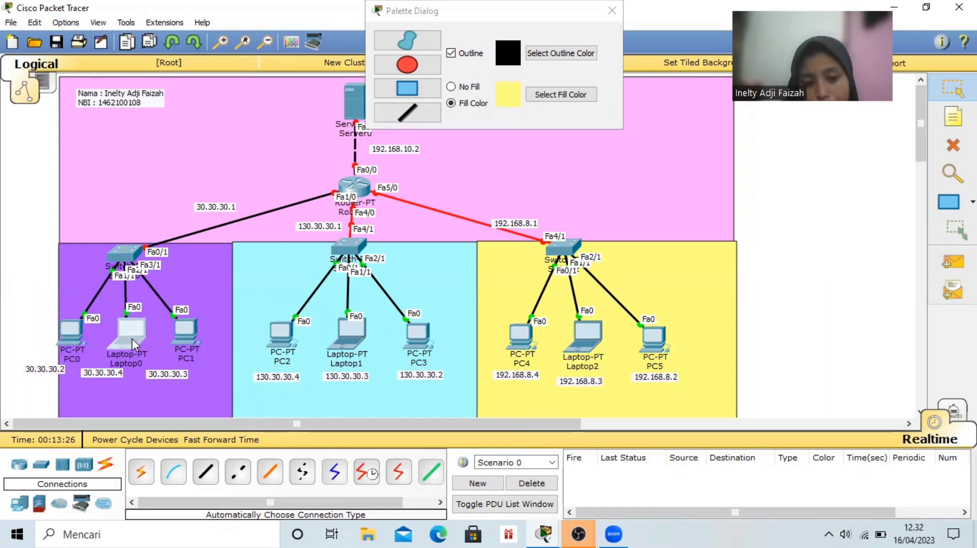
double_click(163, 375)
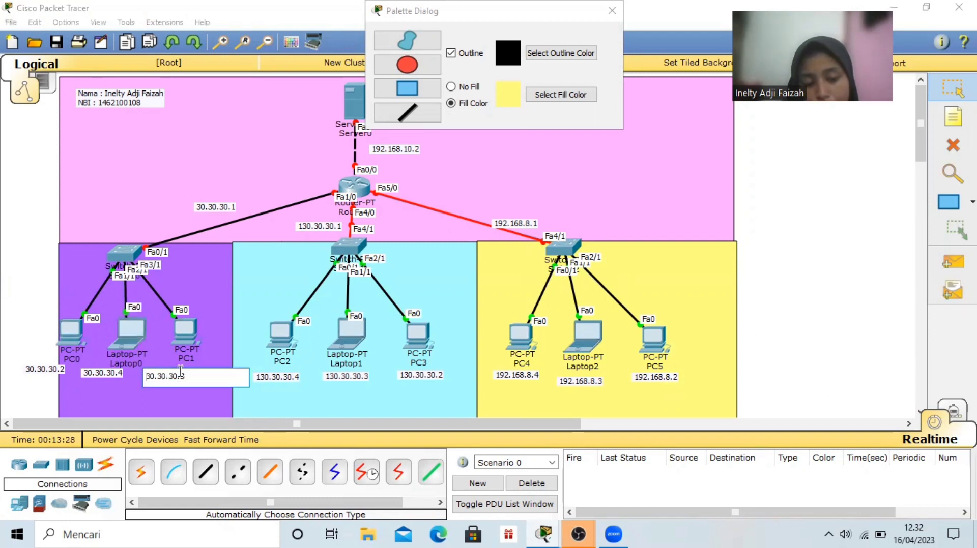
double_click(205, 362)
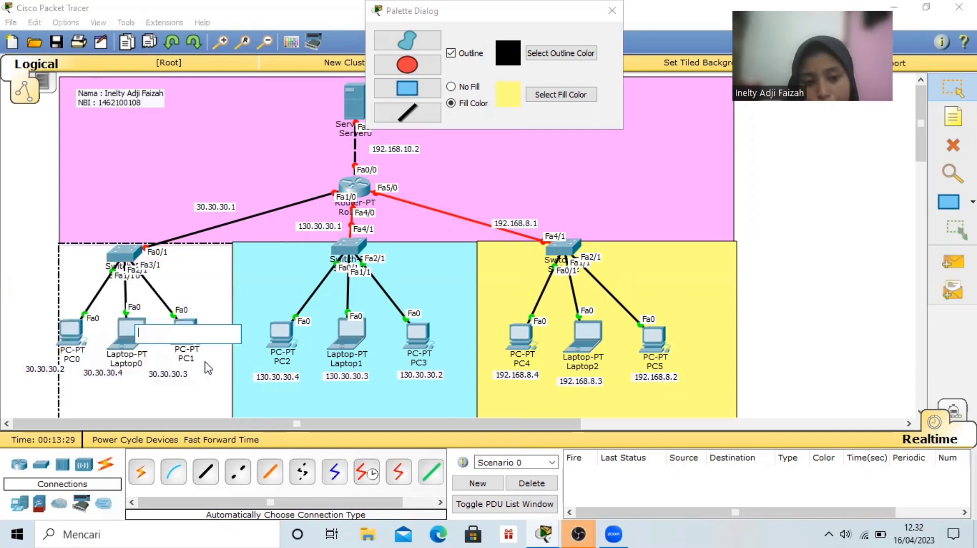
click(175, 379)
double_click(173, 375)
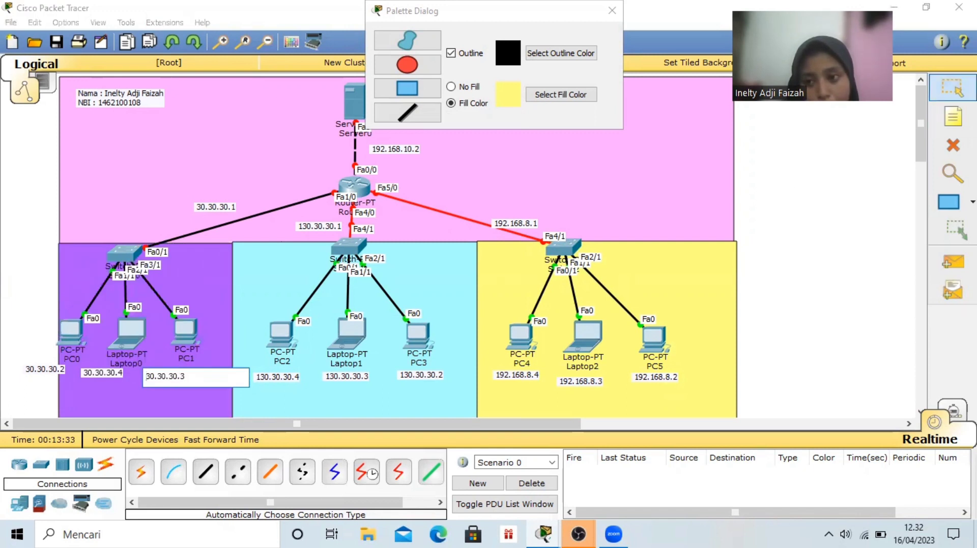
click(953, 89)
Move the 30.30.30.3, 30.30.30.4 and 30.30.30.2 notes to the right, beneath PC1, Laptop0 and PC0
click(169, 376)
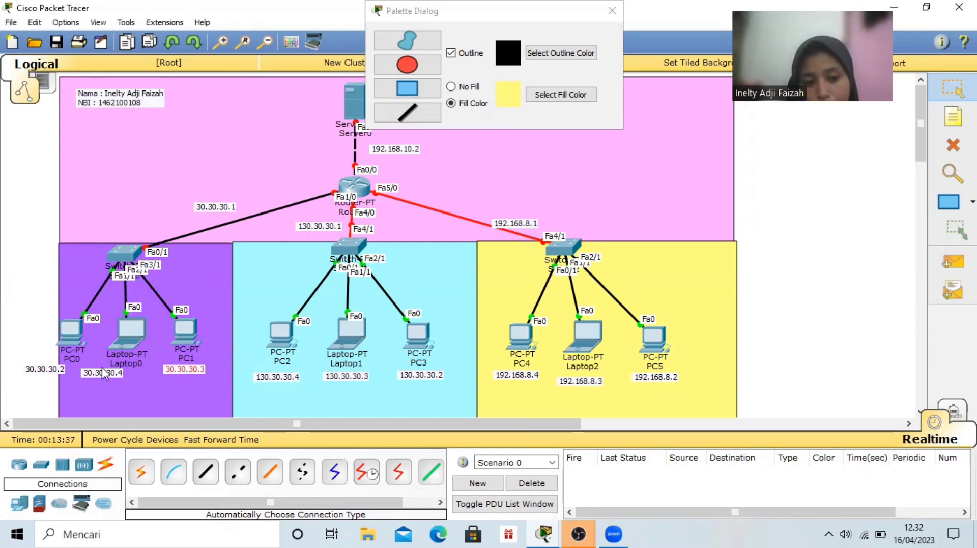
drag(103, 374, 124, 374)
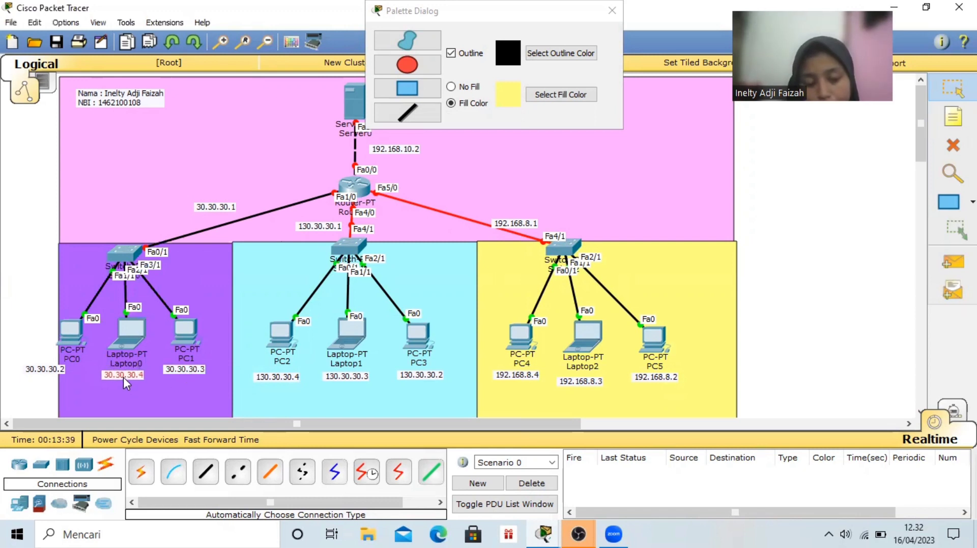
click(58, 371)
drag(78, 371, 93, 377)
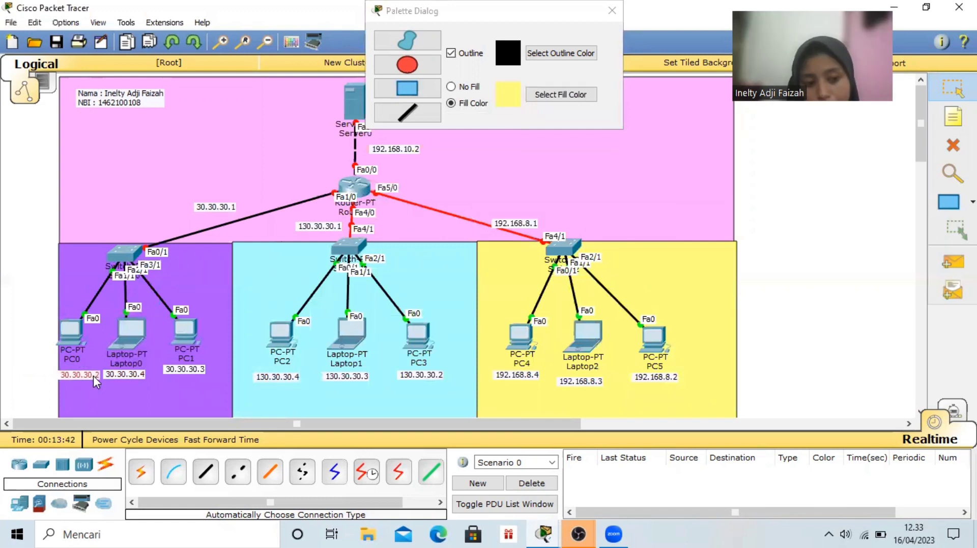
click(120, 373)
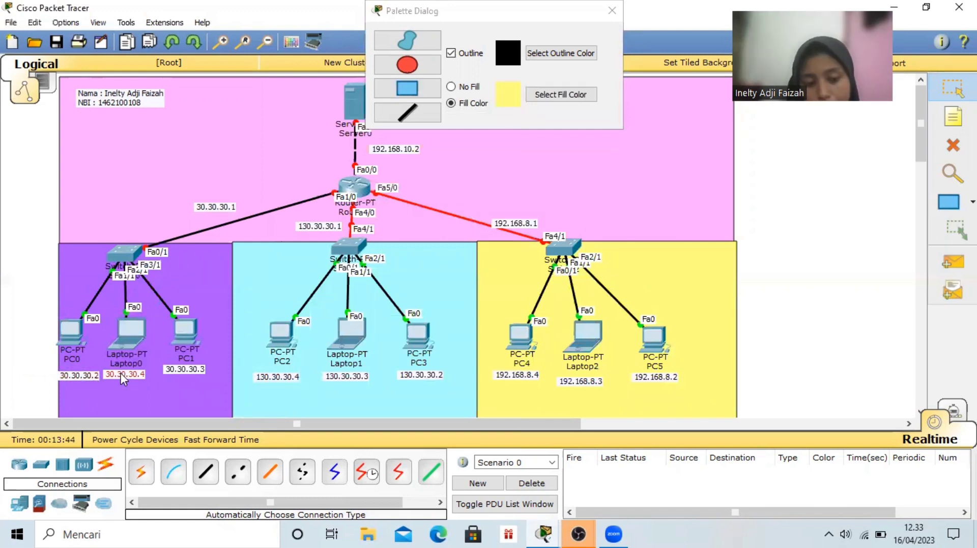
drag(127, 374, 126, 374)
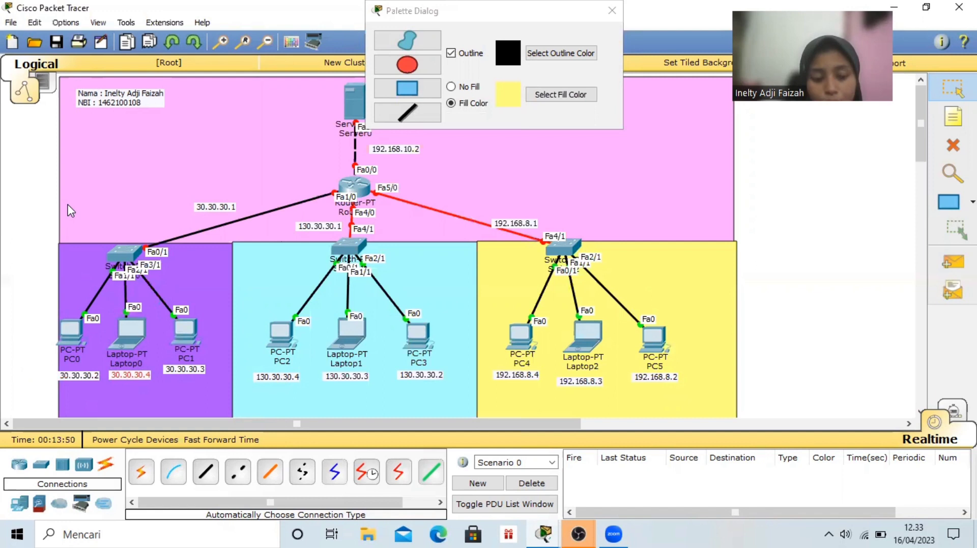
Spread PC1, Laptop0 and PC0 slightly right and down in the purple area, and realign their IP notes beneath them
drag(185, 333, 200, 341)
drag(136, 336, 150, 344)
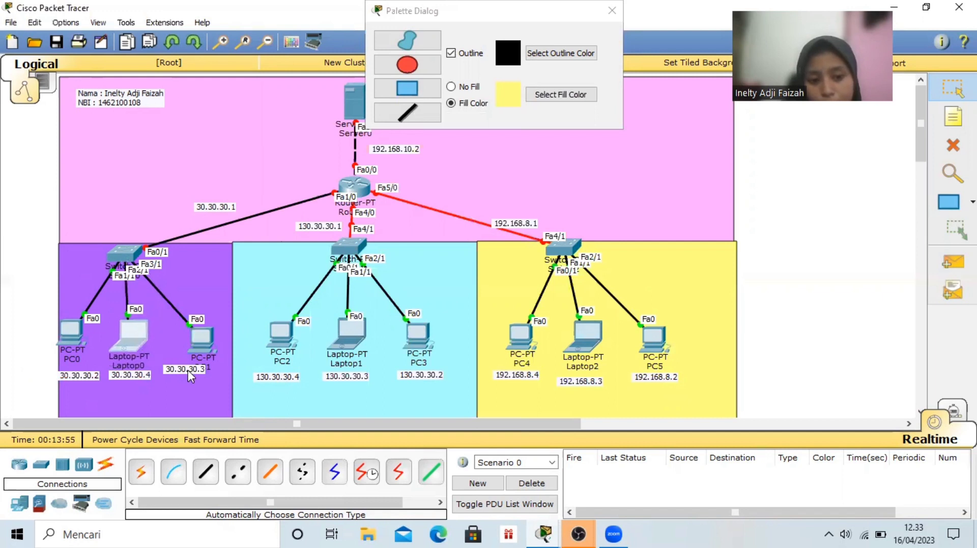
drag(190, 370, 203, 377)
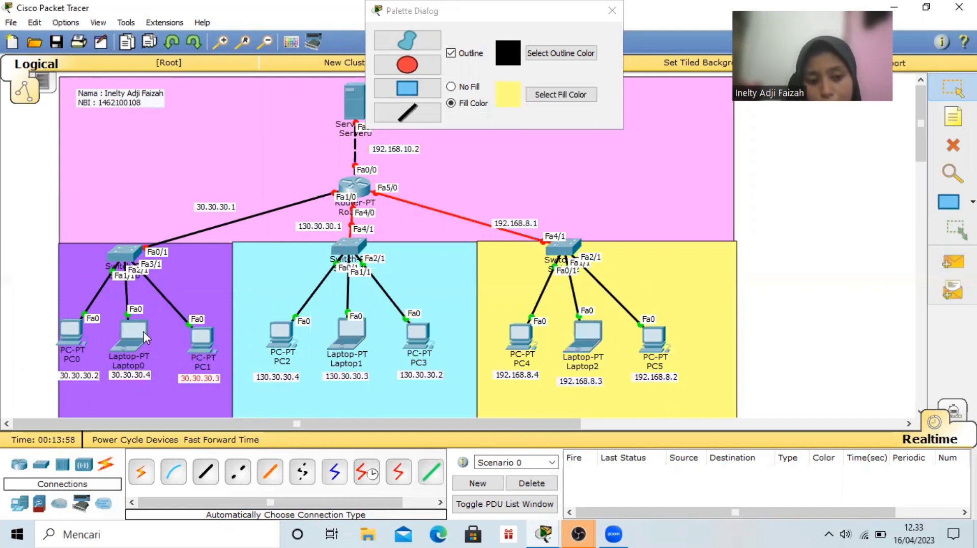
drag(133, 334, 136, 339)
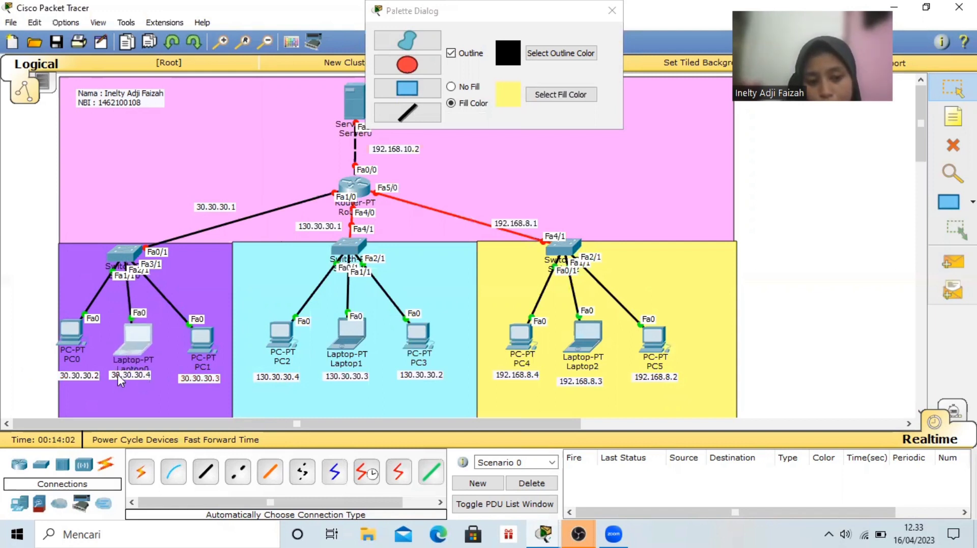
drag(118, 374, 123, 379)
drag(70, 332, 82, 337)
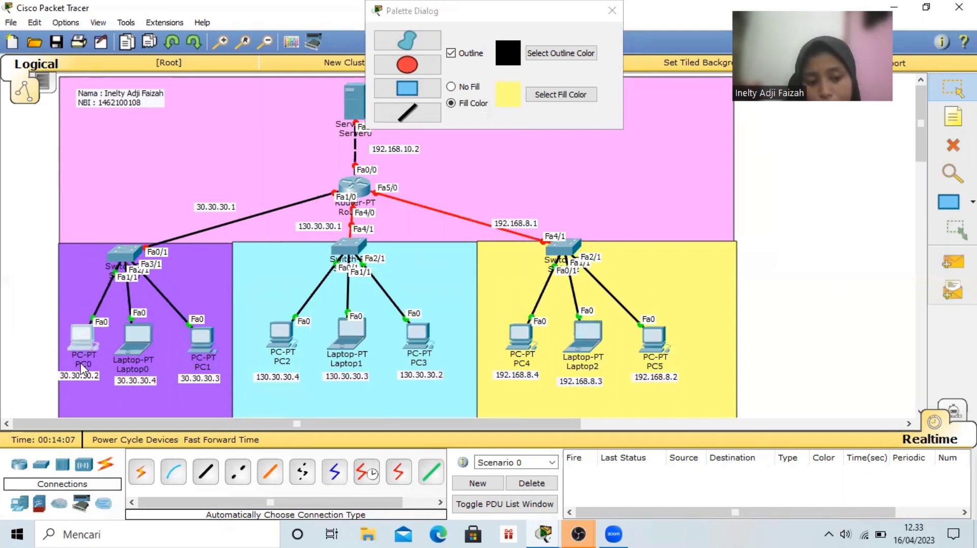
click(82, 377)
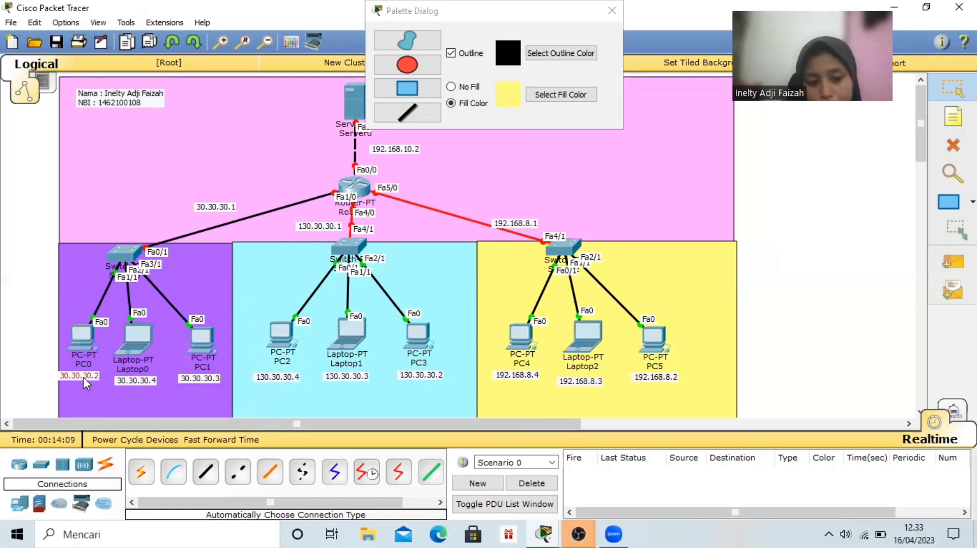
drag(88, 377, 85, 382)
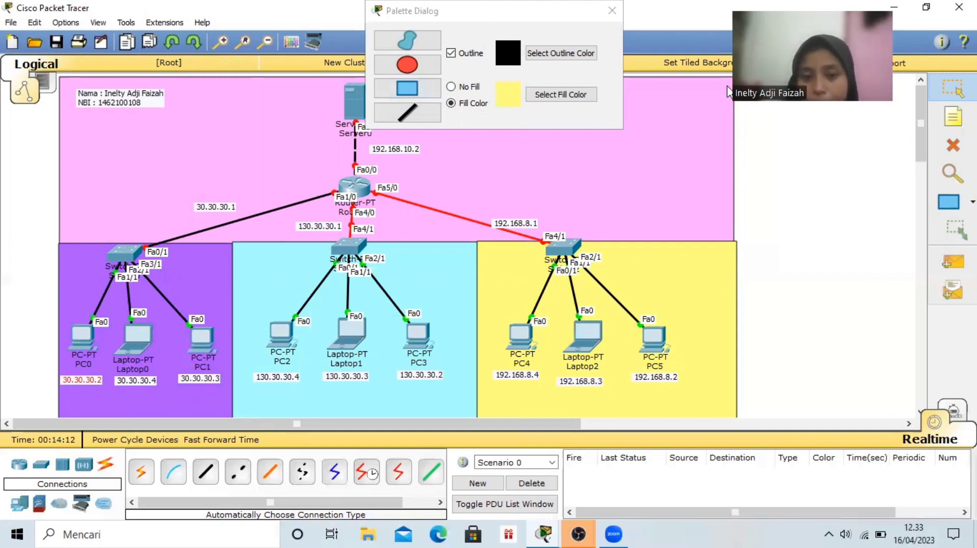
Close the drawing palette and open the FTP service settings of Server0
click(612, 10)
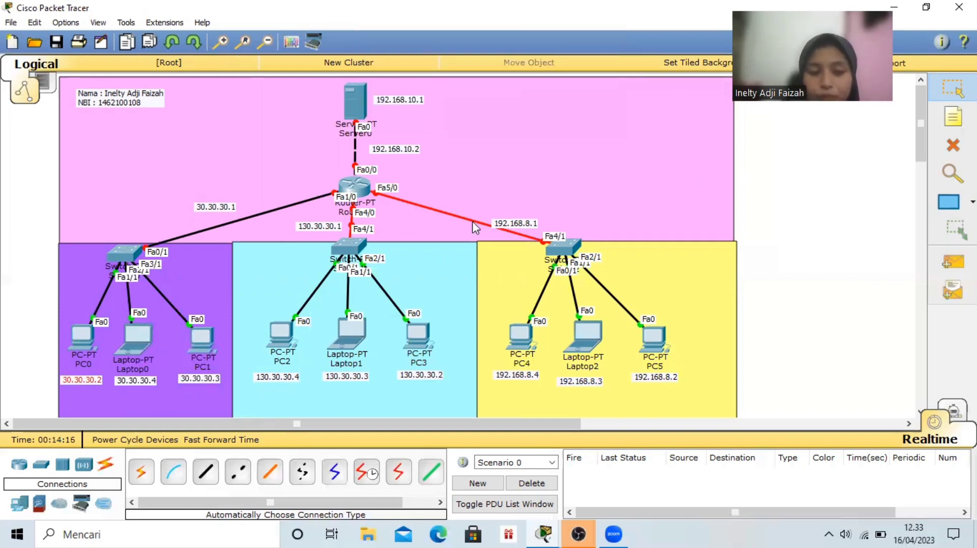
click(356, 99)
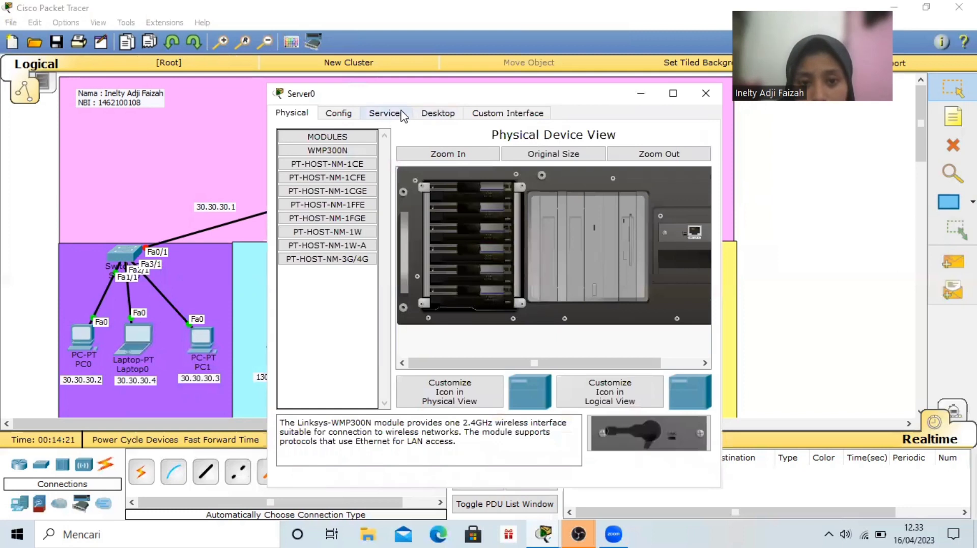
click(402, 115)
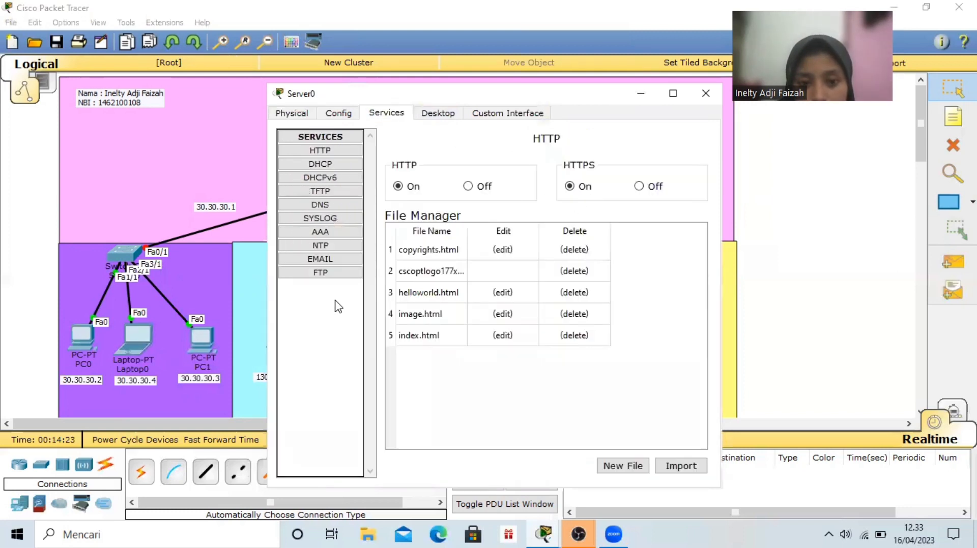
click(344, 273)
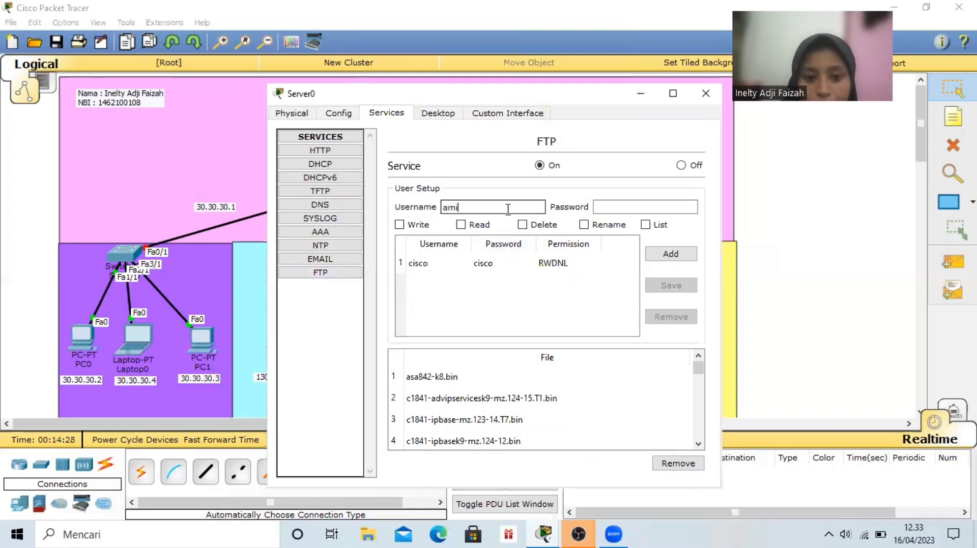
Add an FTP user named admin with its password and the Write, Read, Delete, Rename and List permissions
click(508, 209)
text(adm)
click(602, 202)
text(inelty)
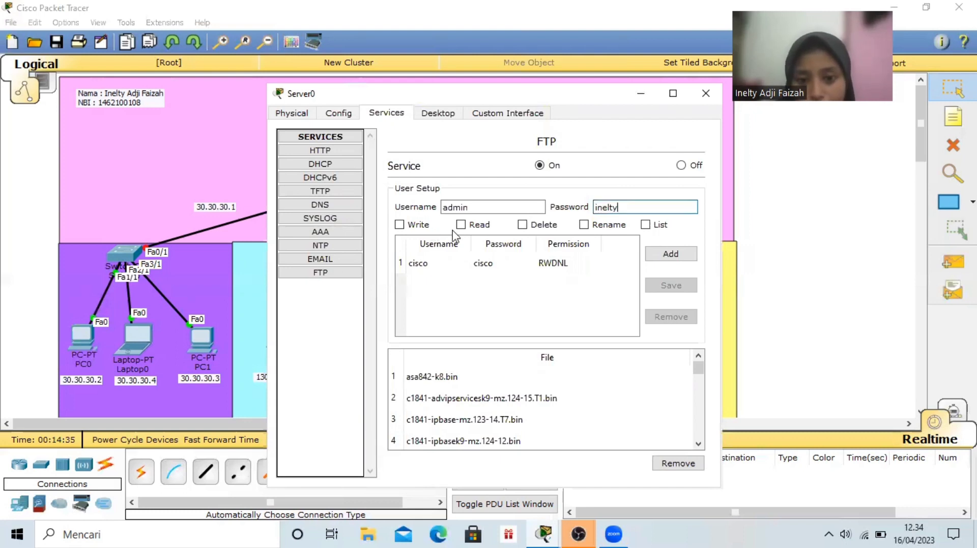
click(400, 226)
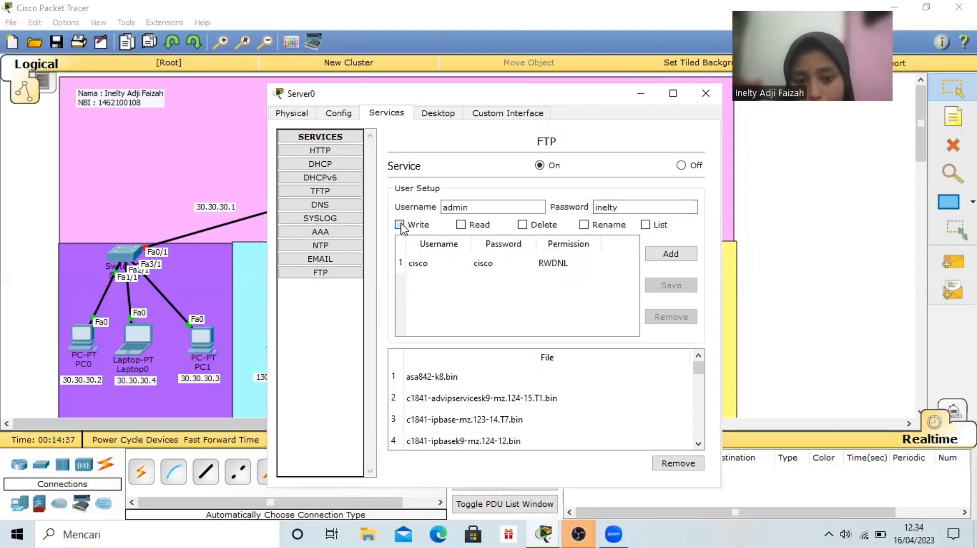
click(460, 226)
click(521, 226)
click(672, 257)
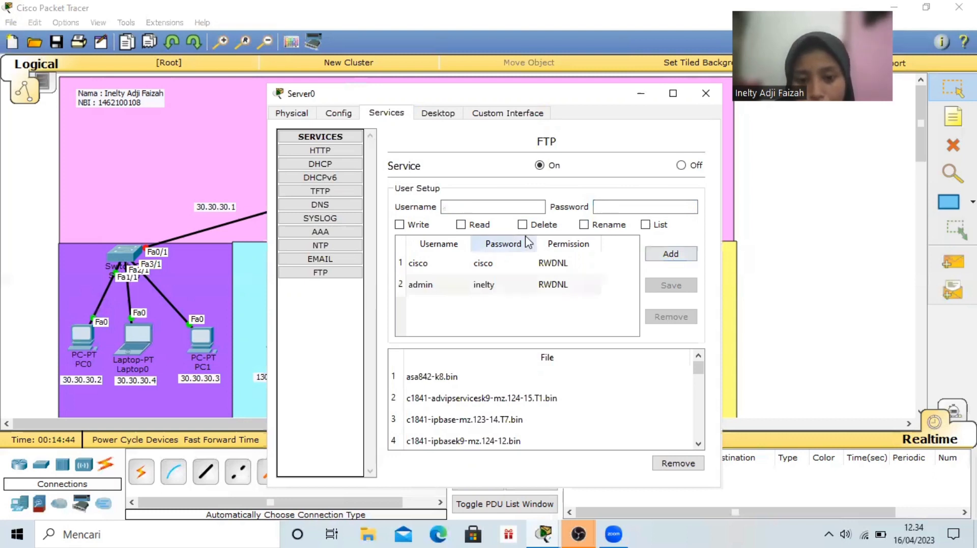
Add a second FTP user named user with its password and only the Read permission
click(482, 204)
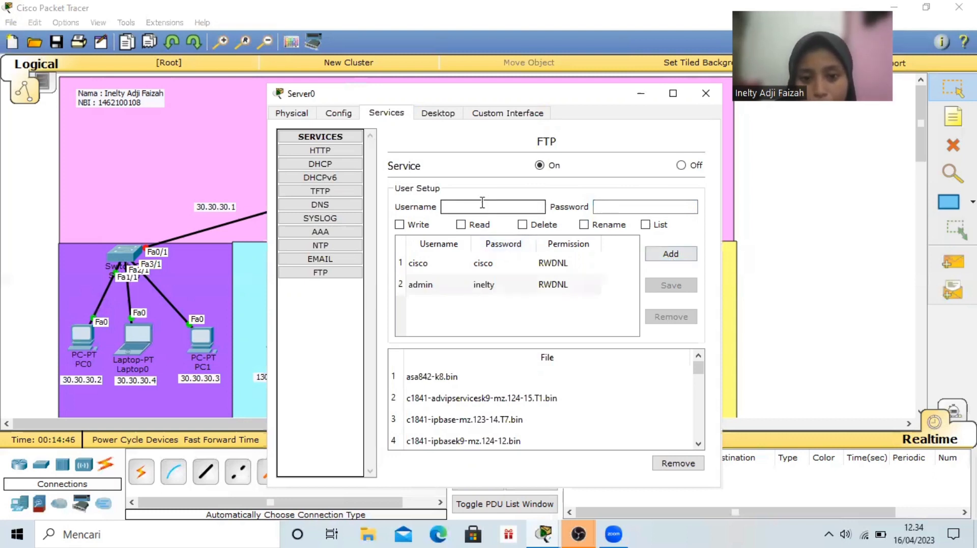
text(user)
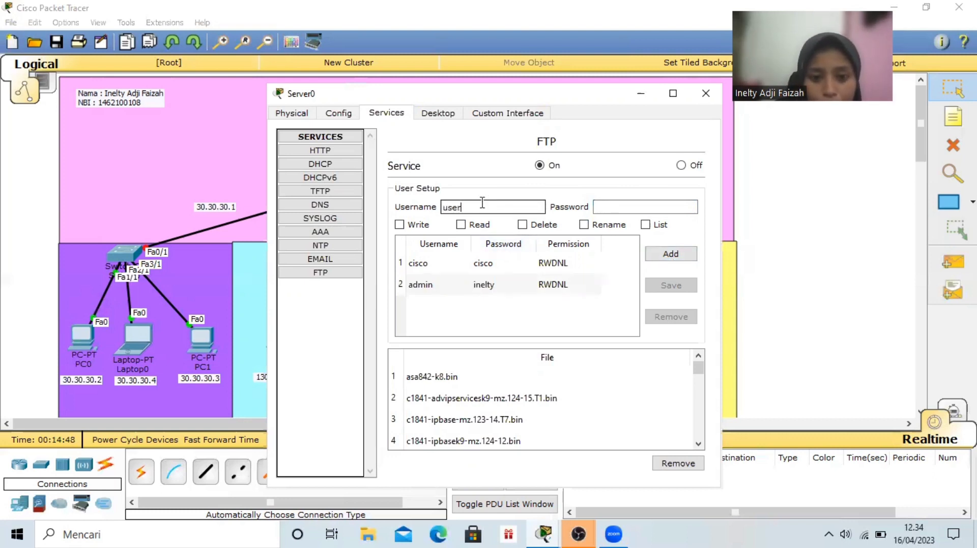
click(609, 206)
text(u)
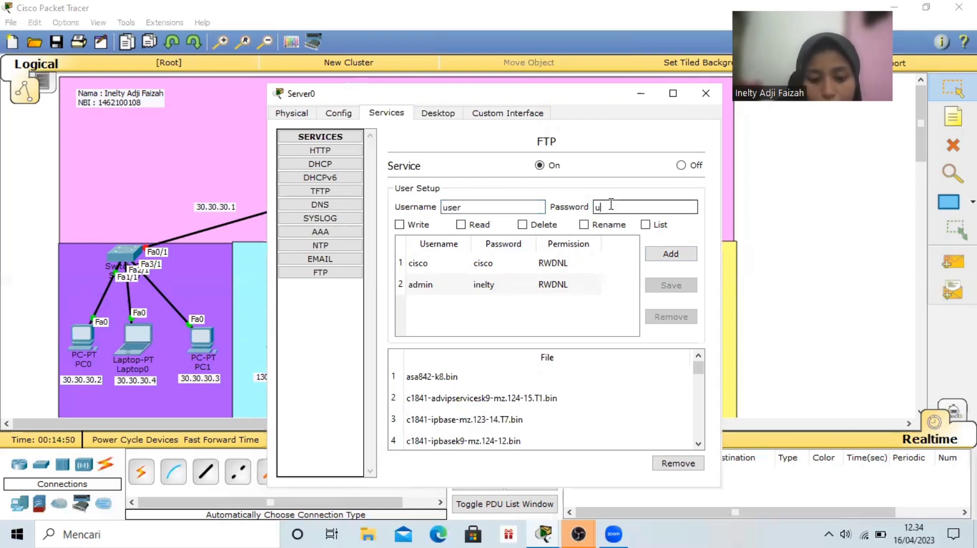
text(ser1)
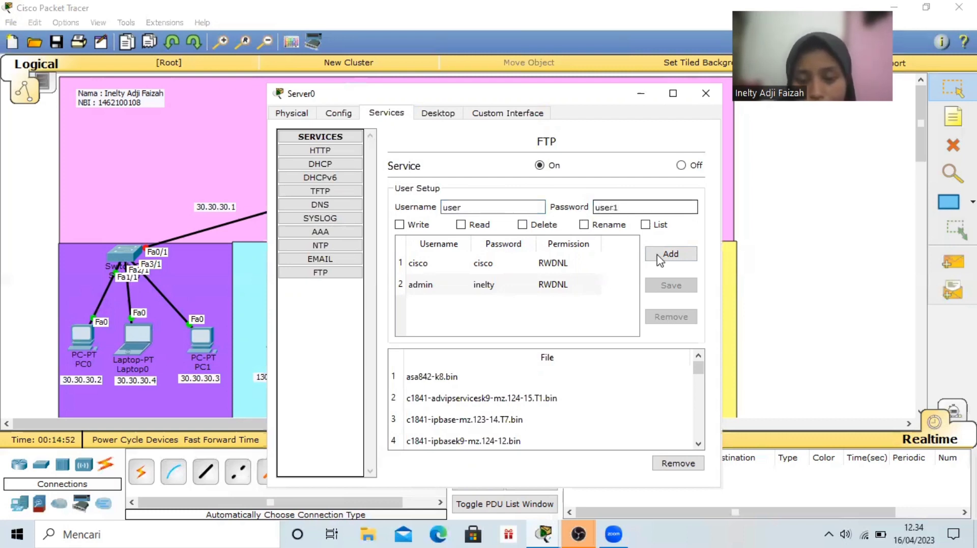
click(460, 225)
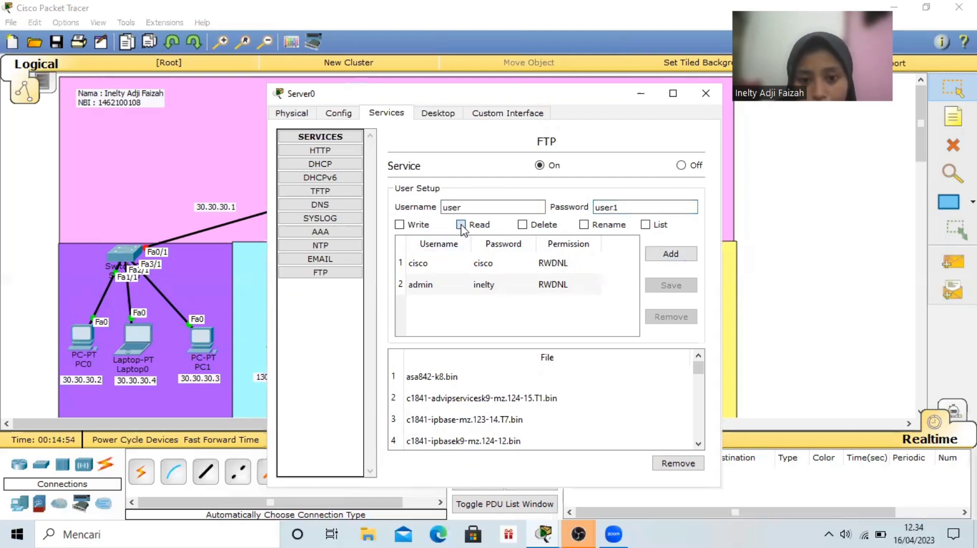
click(677, 257)
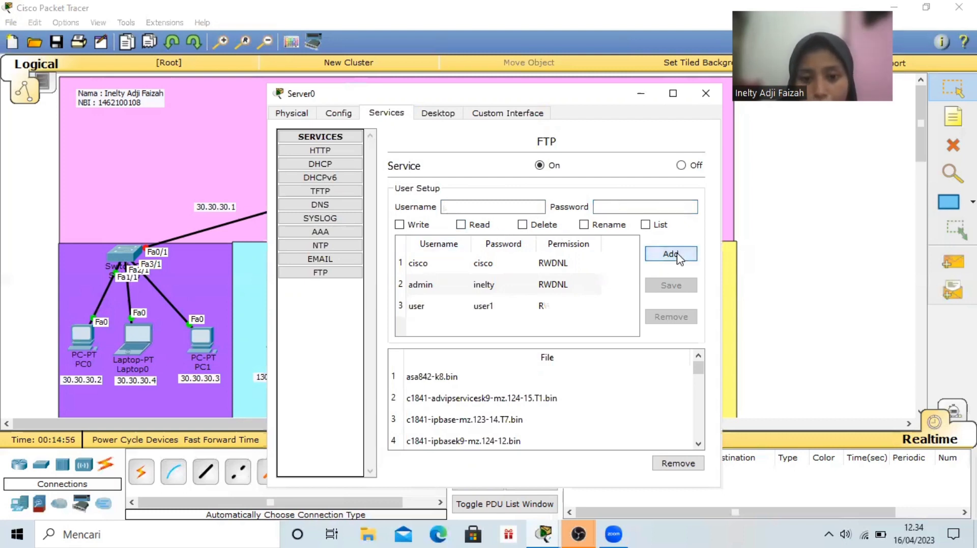
Give Server0's FastEthernet0 the static IP address 192.168.10.1 with subnet mask 255.255.255.0
click(350, 117)
click(456, 114)
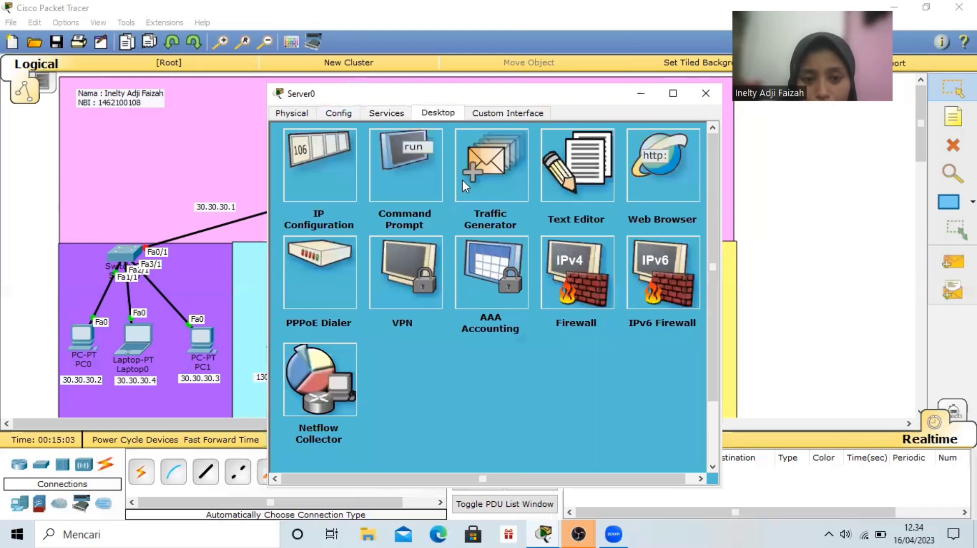
click(333, 158)
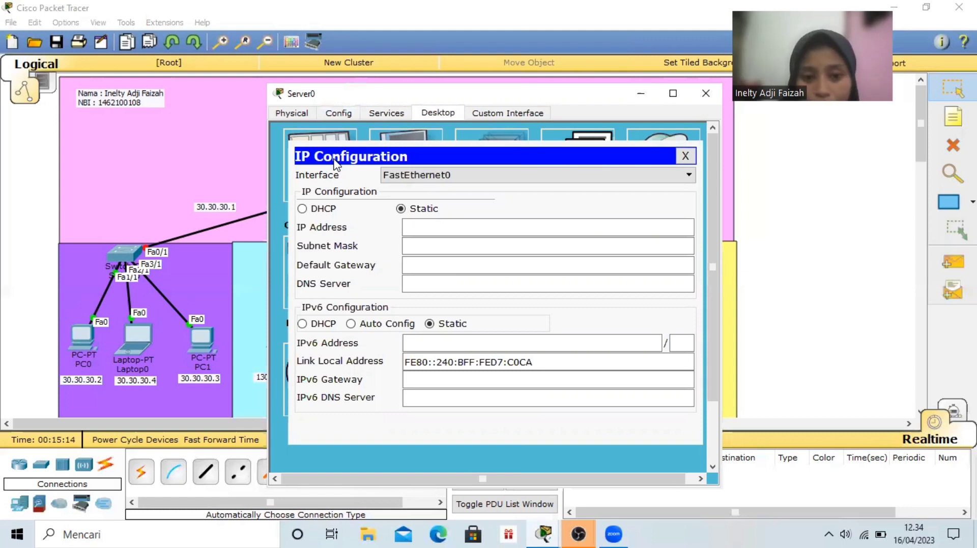
click(423, 224)
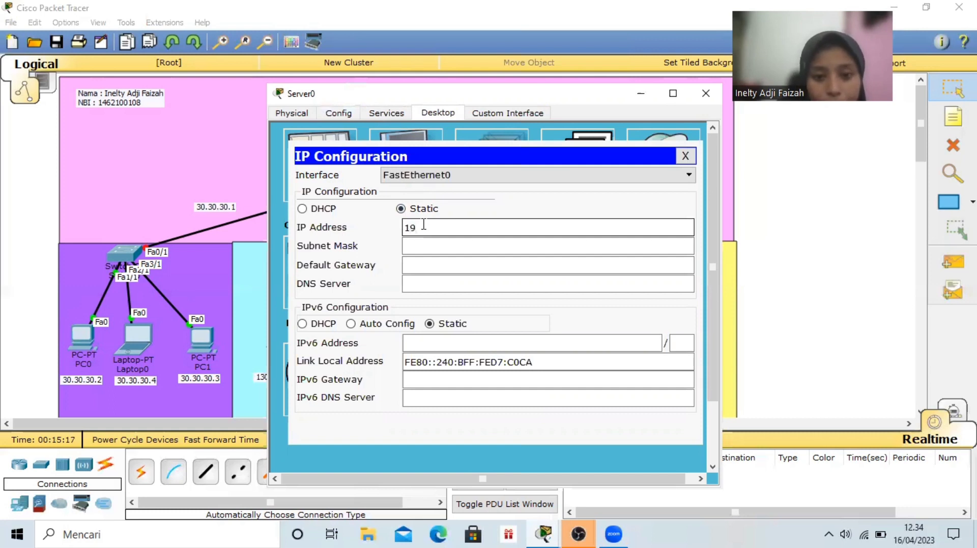
text(192.168)
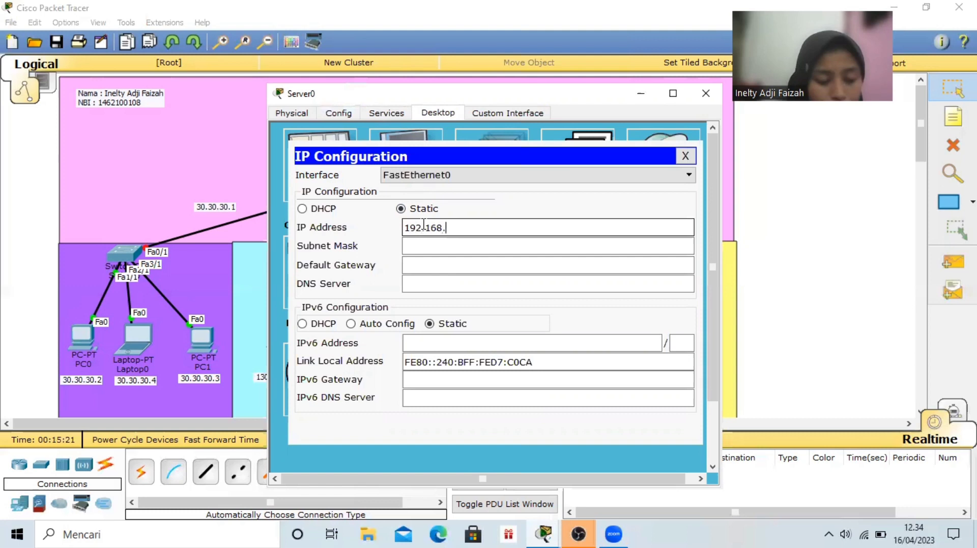
text(.10.1)
click(442, 243)
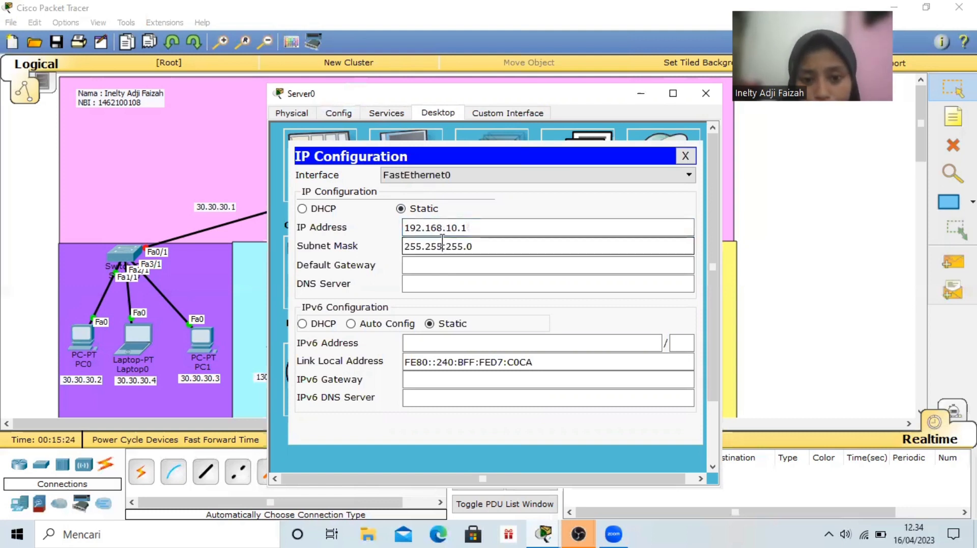
key(Tab)
Set Server0's default gateway to 192.168.10.2 and its DNS server to 192.168.10.1, closing the server's window when done
drag(482, 229, 406, 227)
key(ctrl+c)
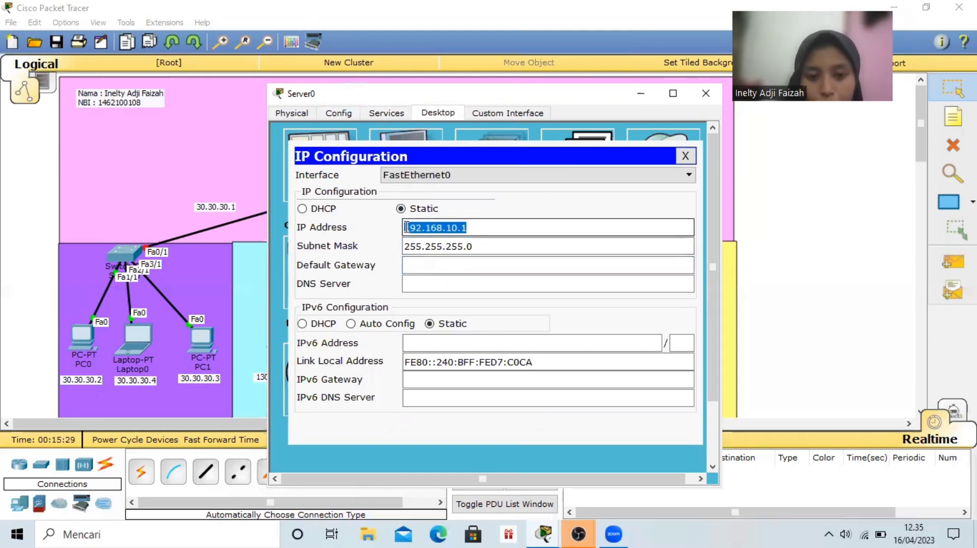
click(442, 262)
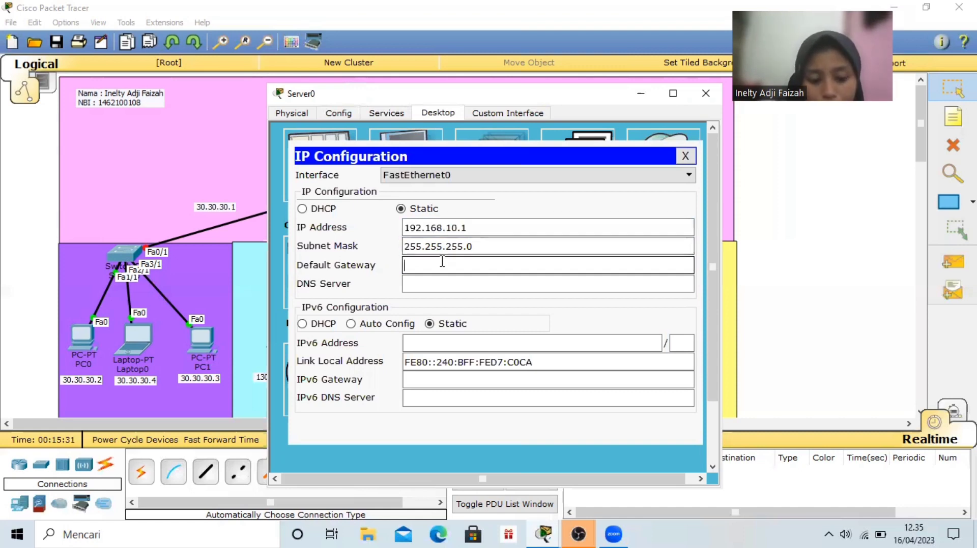
key(ctrl+v)
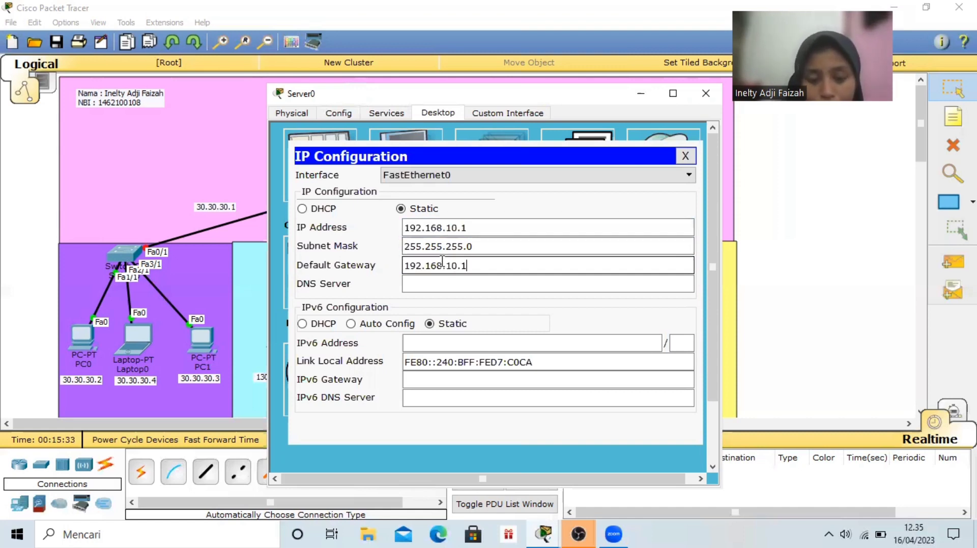
key(BackSpace)
text(2)
click(462, 284)
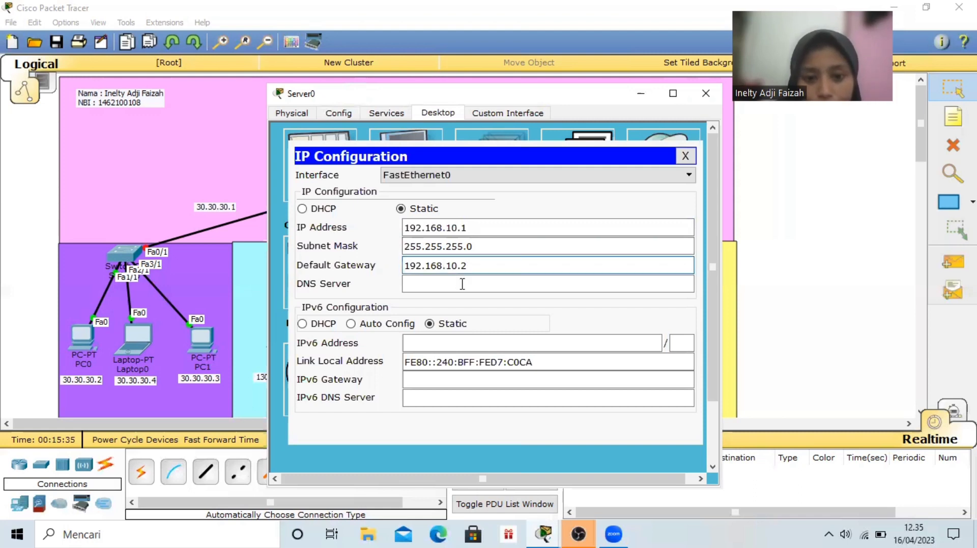
key(ctrl+v)
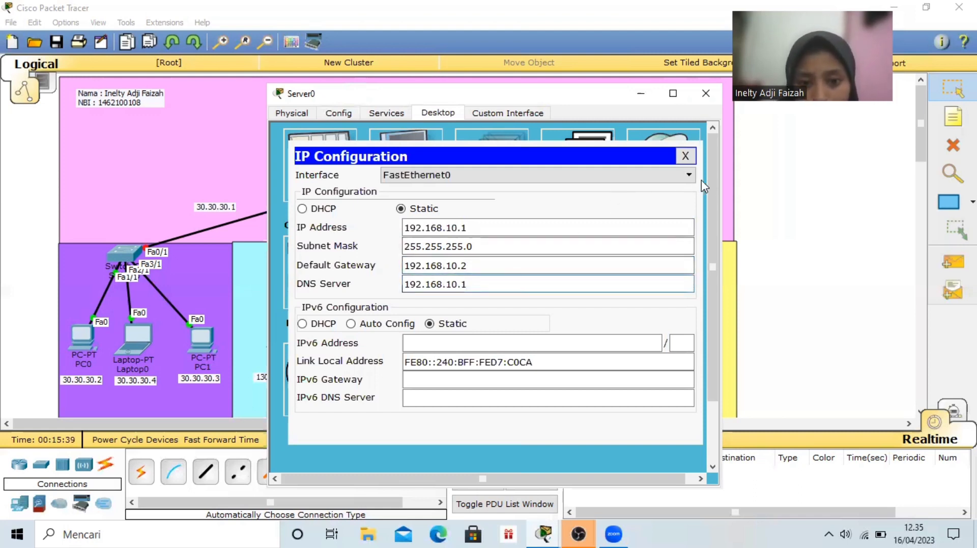
click(705, 93)
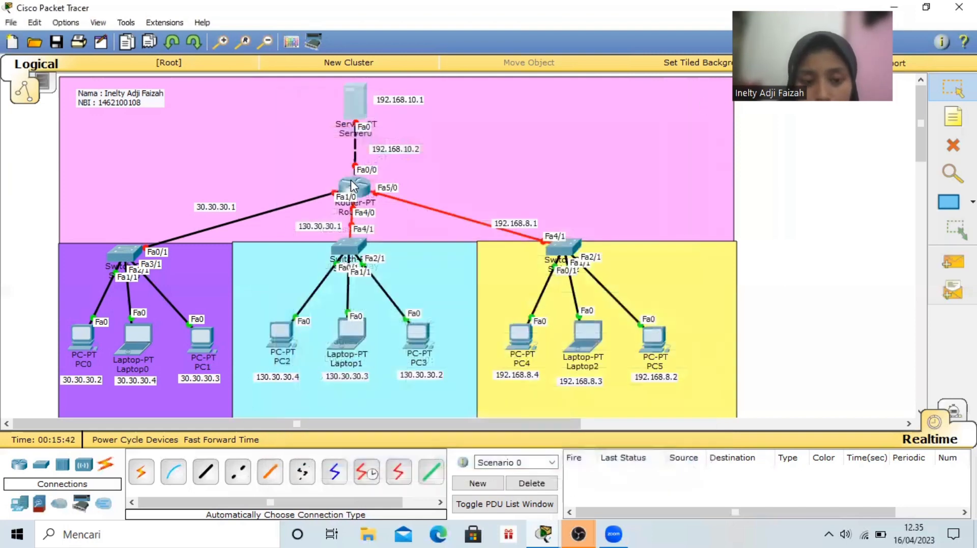
Configure Router0's FastEthernet0/0 interface with IP address 192.168.10.2 and subnet mask 255.255.255.0, and turn the port on
click(351, 186)
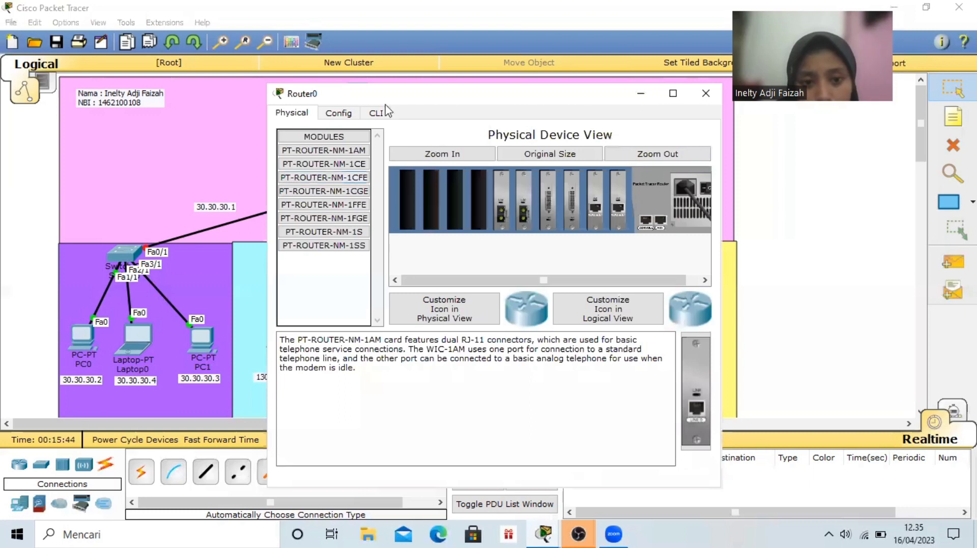
click(350, 114)
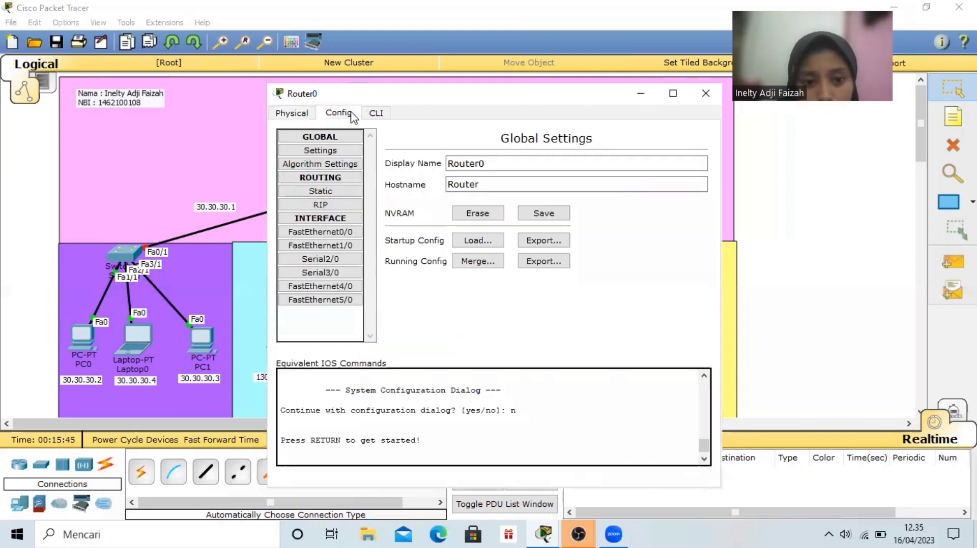
click(343, 231)
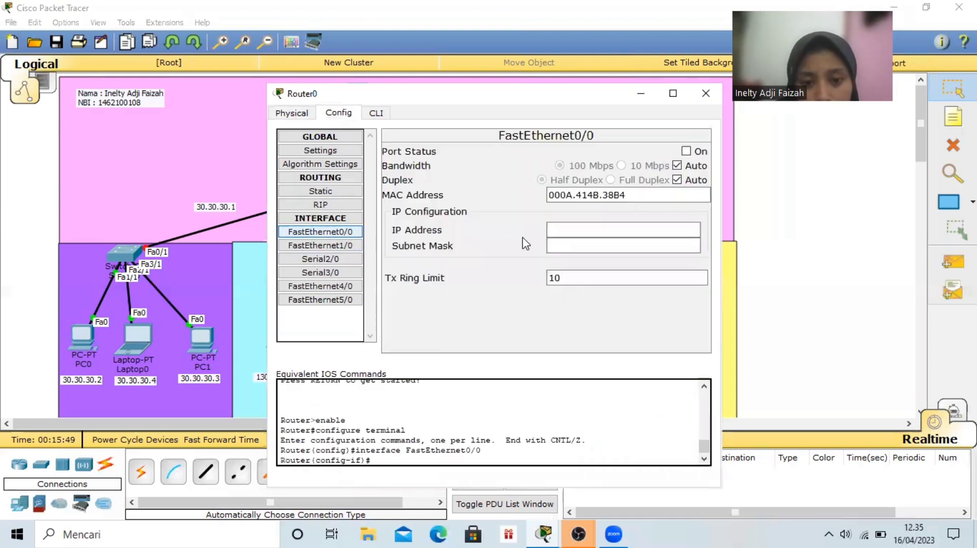
click(576, 227)
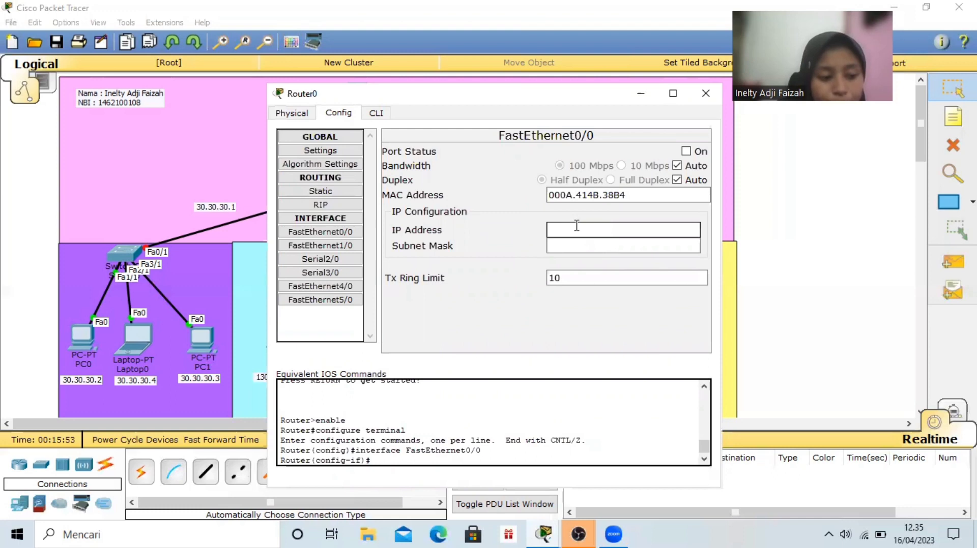
text(192.16)
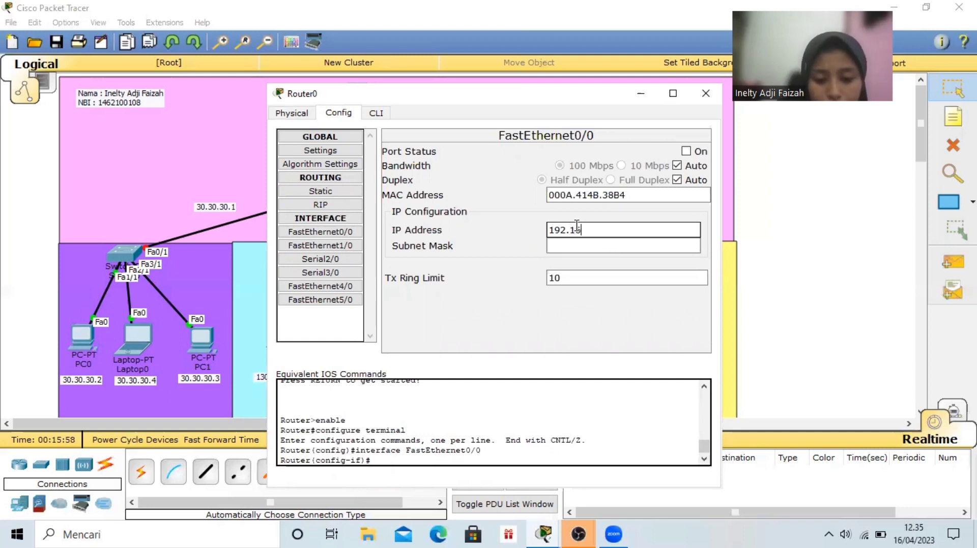
text(8.10.2)
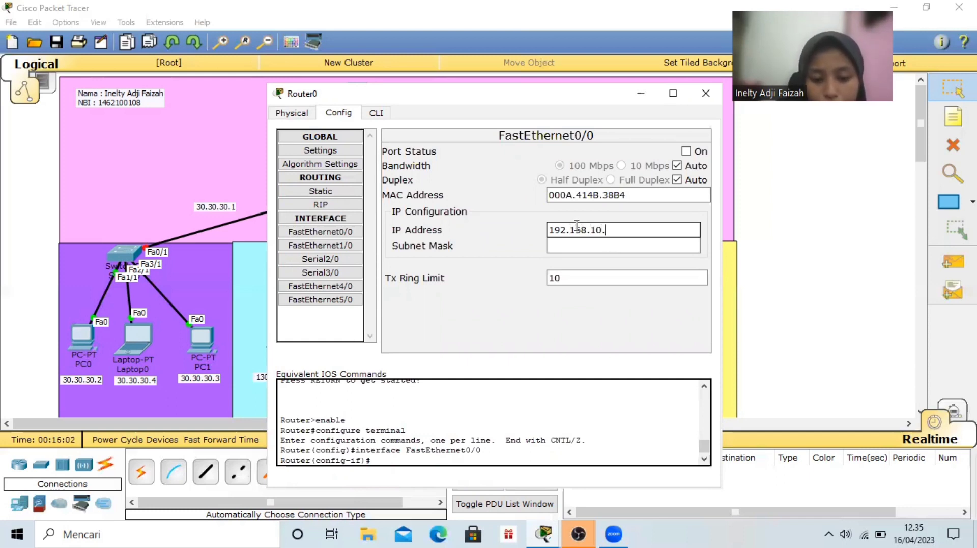
click(604, 249)
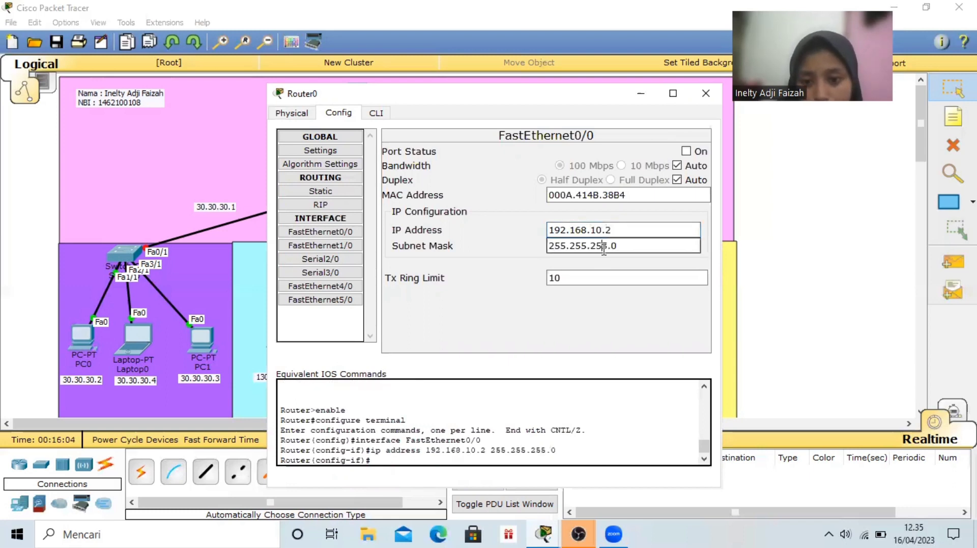
click(686, 152)
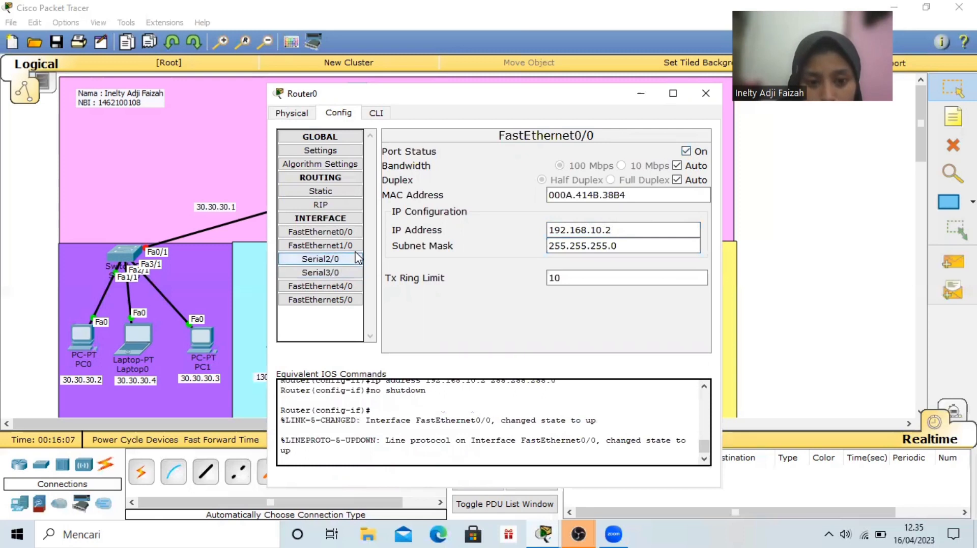
Configure Router0's FastEthernet1/0 interface with IP address 30.30.30.1 and subnet mask 255.0.0.0, and turn the port on
click(326, 245)
click(578, 233)
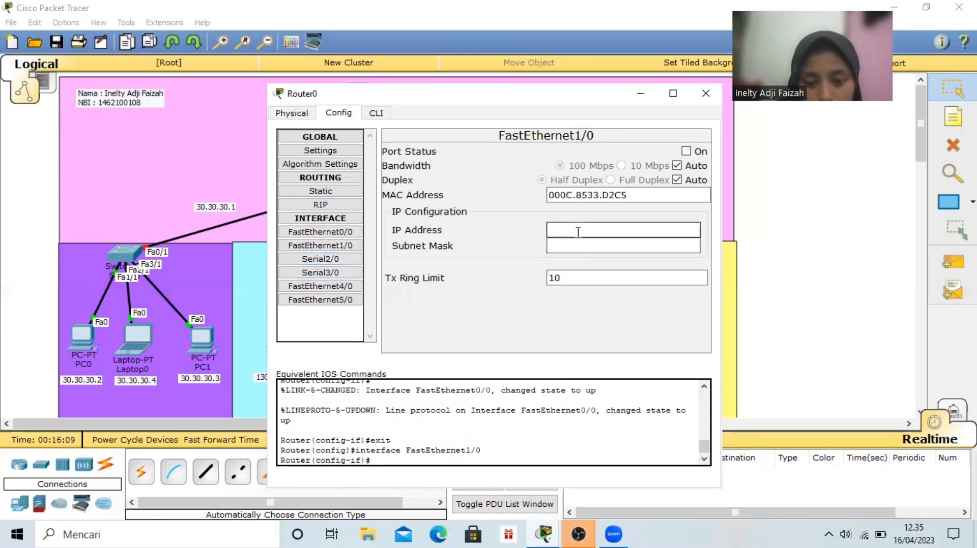
text(30.)
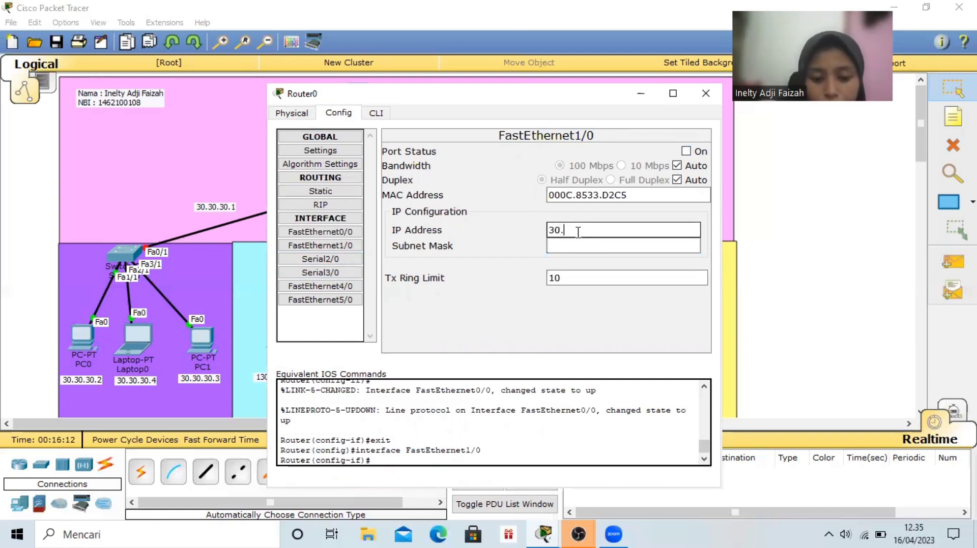
text(30)
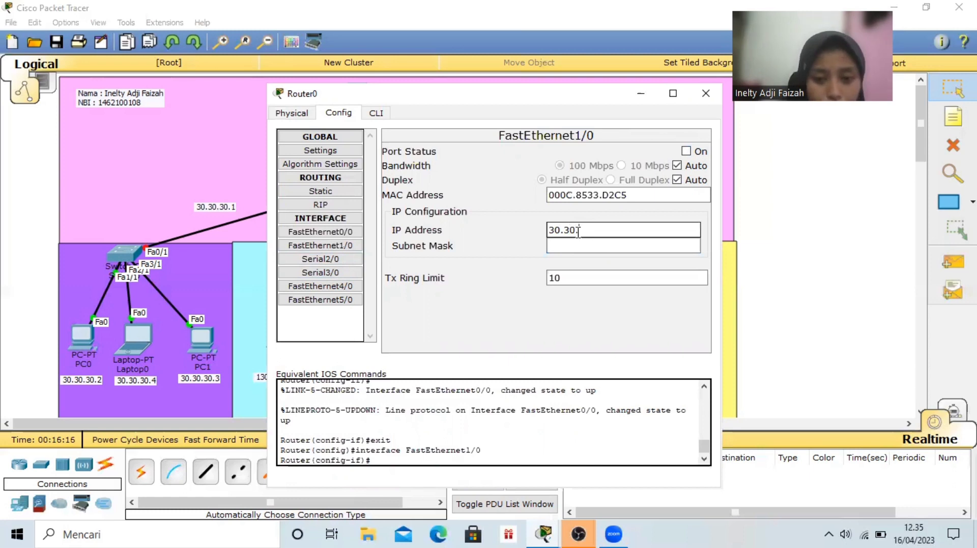
text(.30.1)
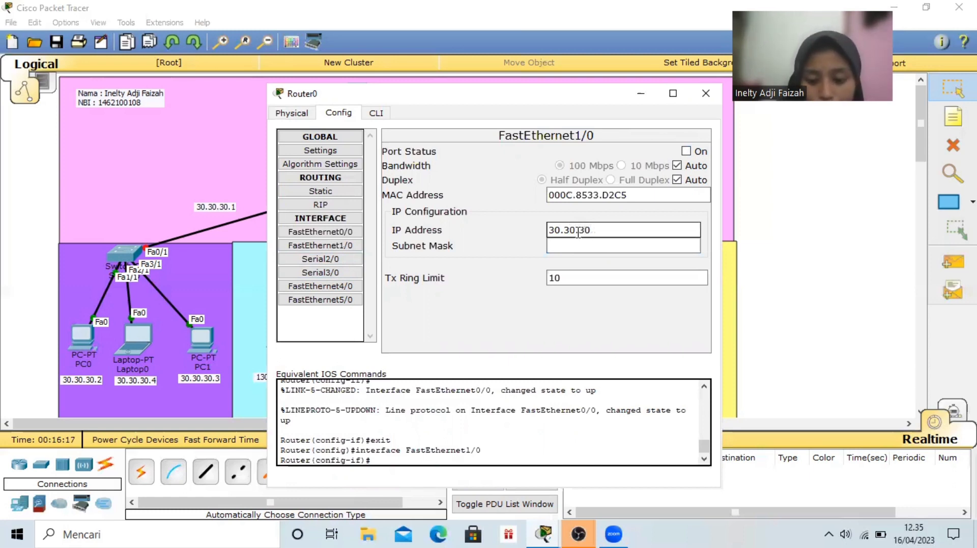
click(590, 244)
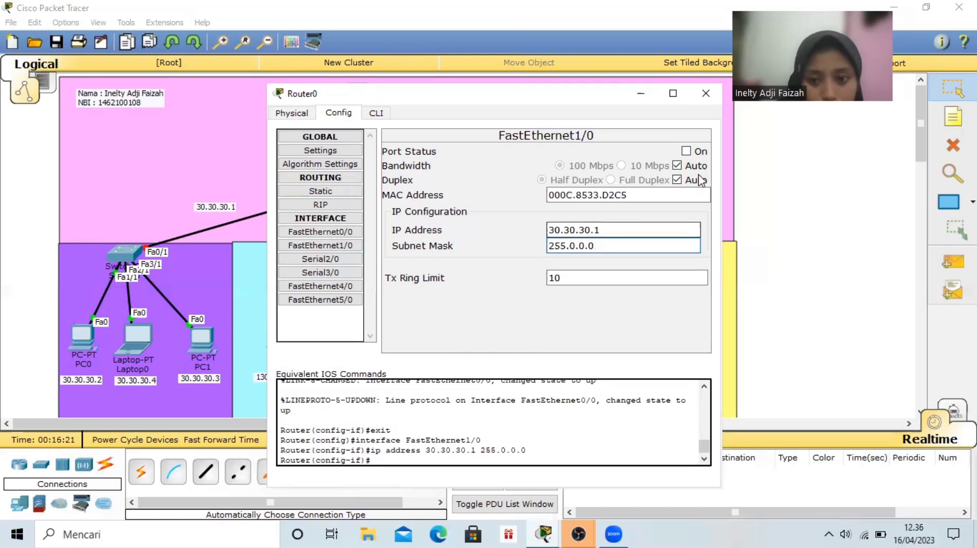
click(685, 151)
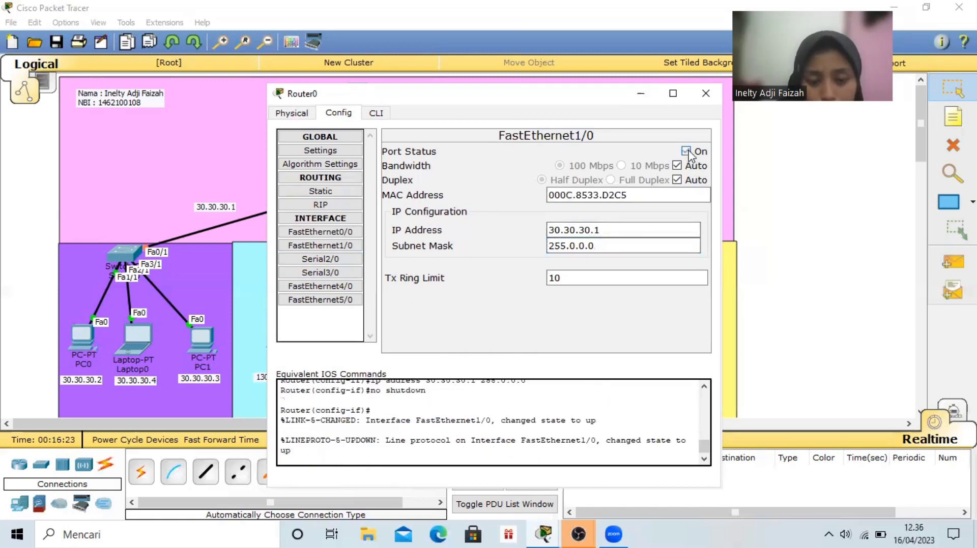
Configure Router0's FastEthernet4/0 interface with IP address 130.30.30.1 and subnet mask 255.255.0.0, and turn the port on
click(336, 286)
click(577, 232)
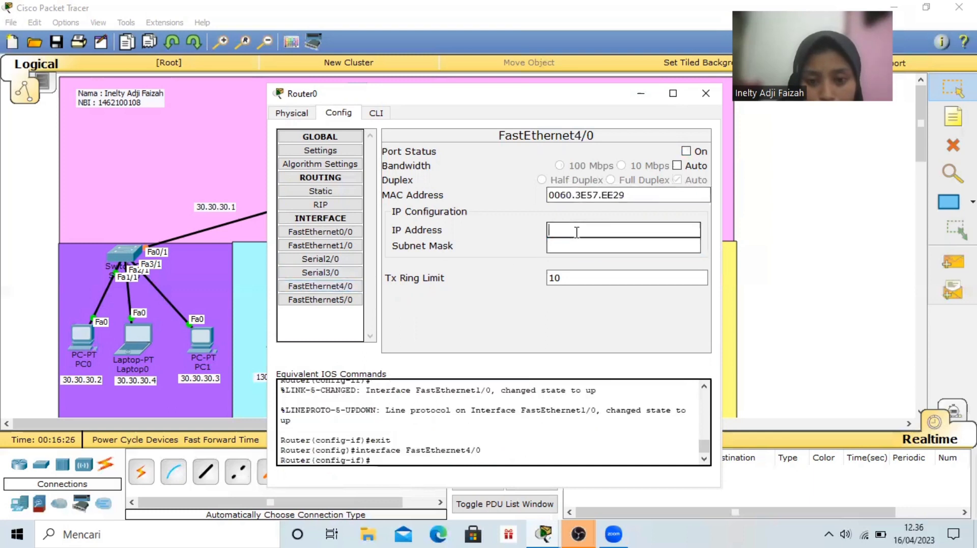
text(1)
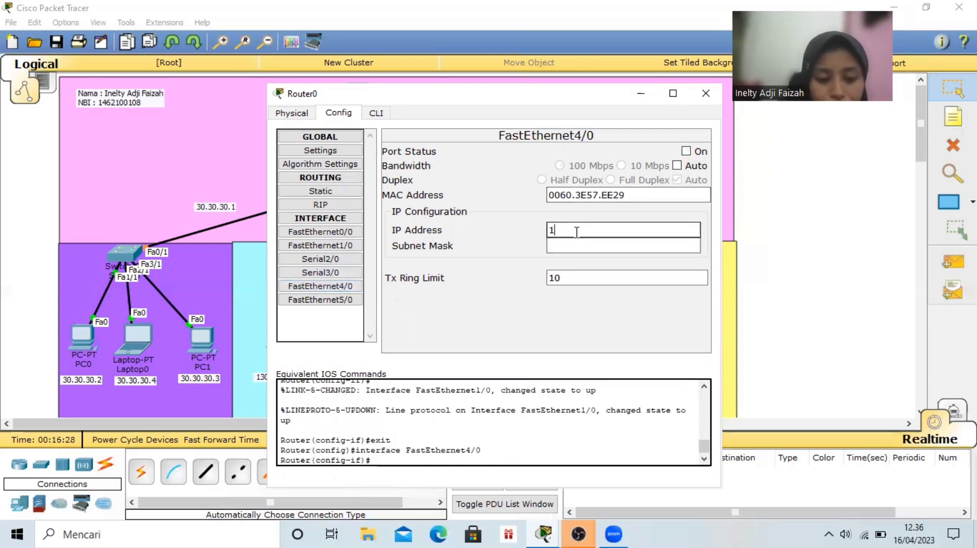
text(30)
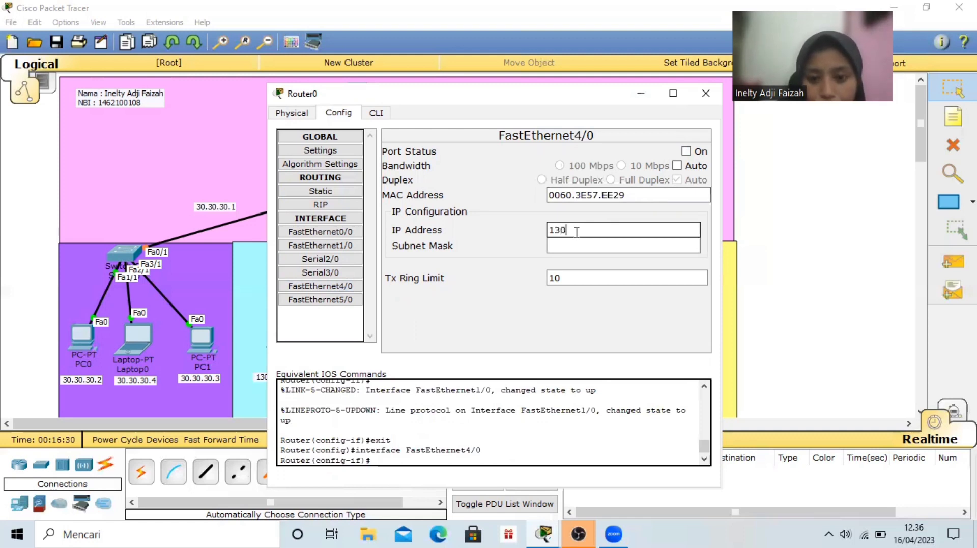
text(.3)
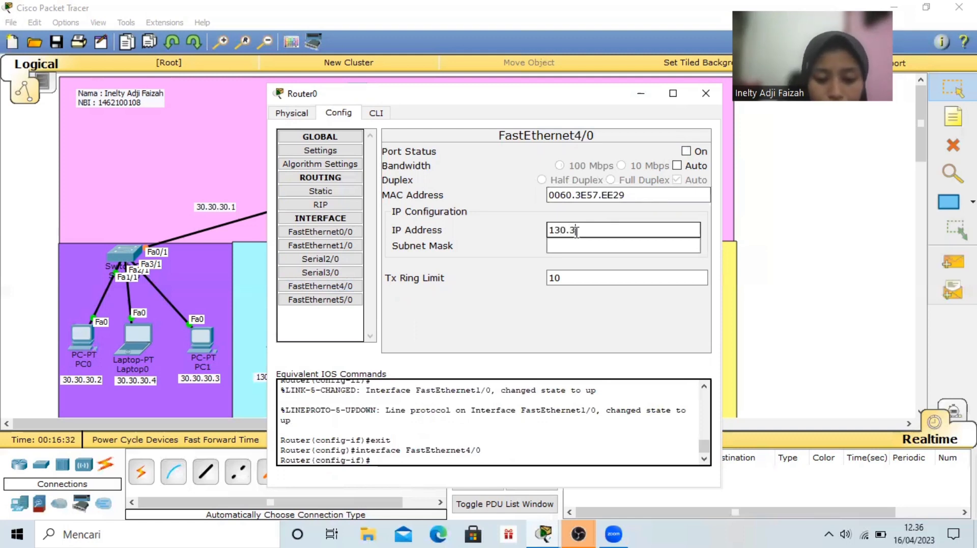
text(0.30.)
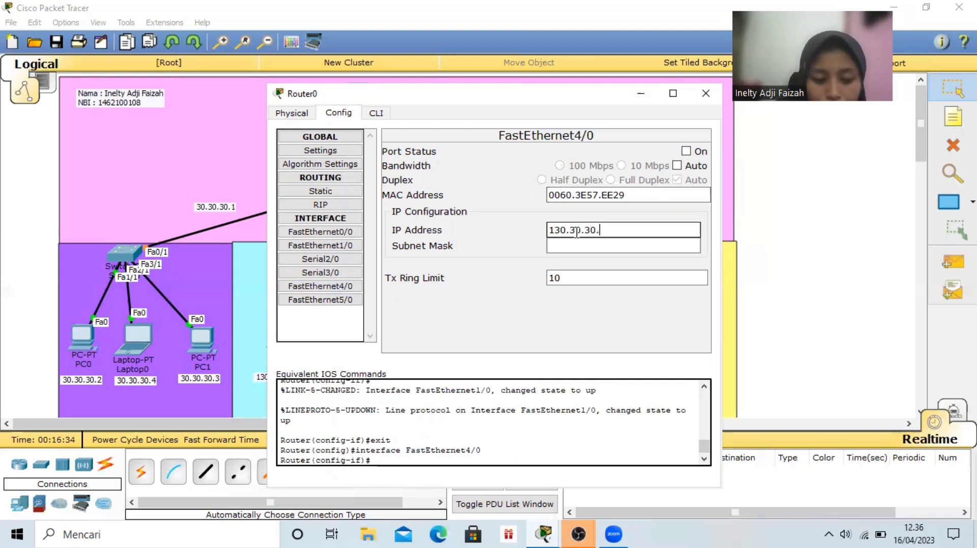
text(1)
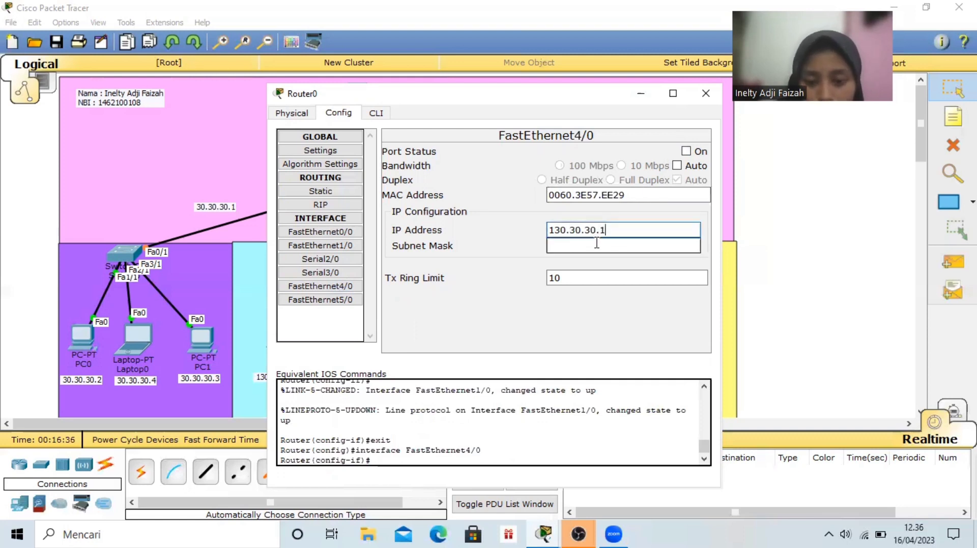
click(593, 246)
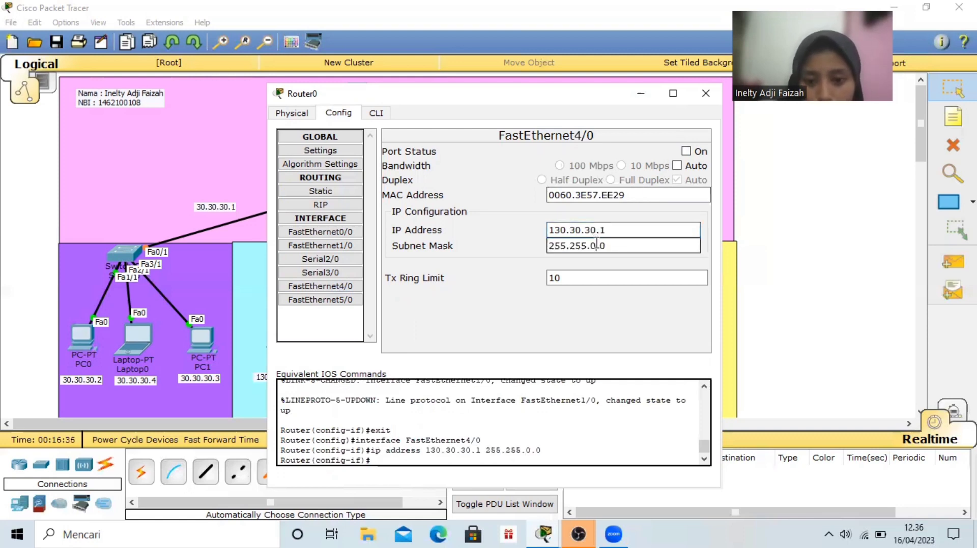
click(686, 151)
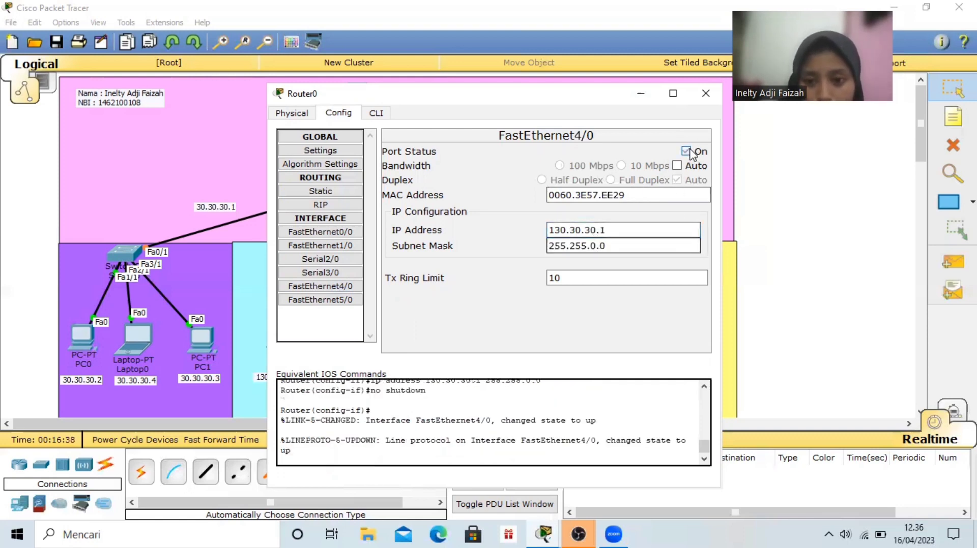
Give Router0's FastEthernet5/0 the IP address 192.168.8.1 and subnet mask 255.255.255.0, turn the port on, and close the router's window
click(318, 300)
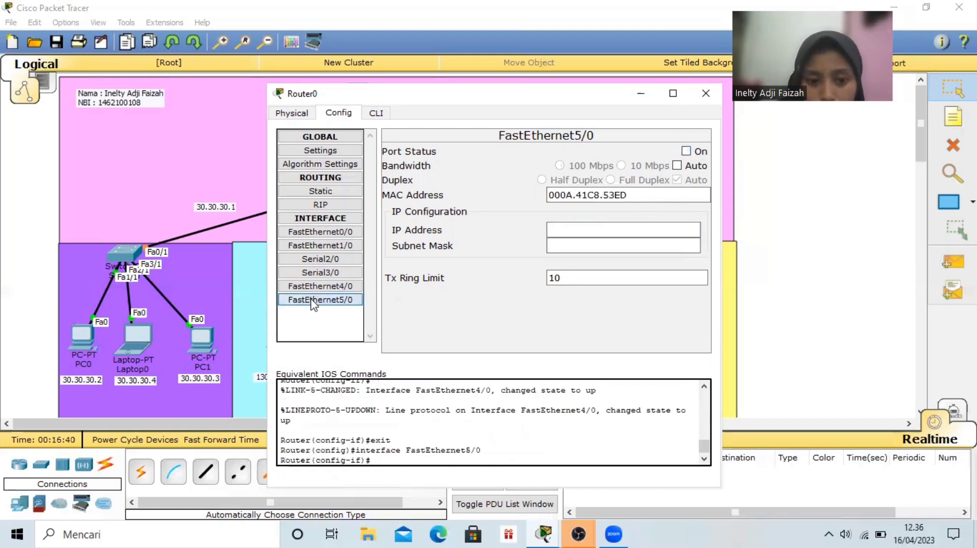
click(563, 229)
text(192.168.)
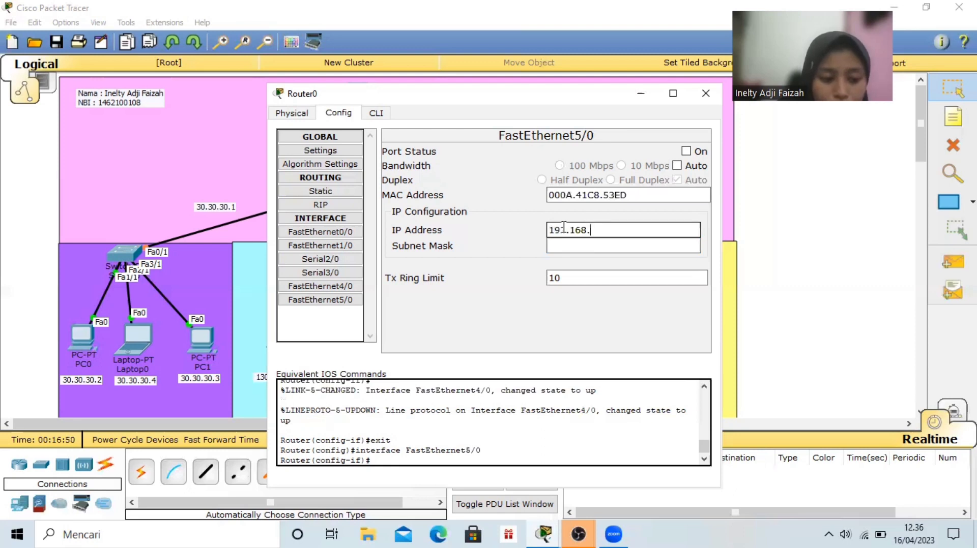
text(8.)
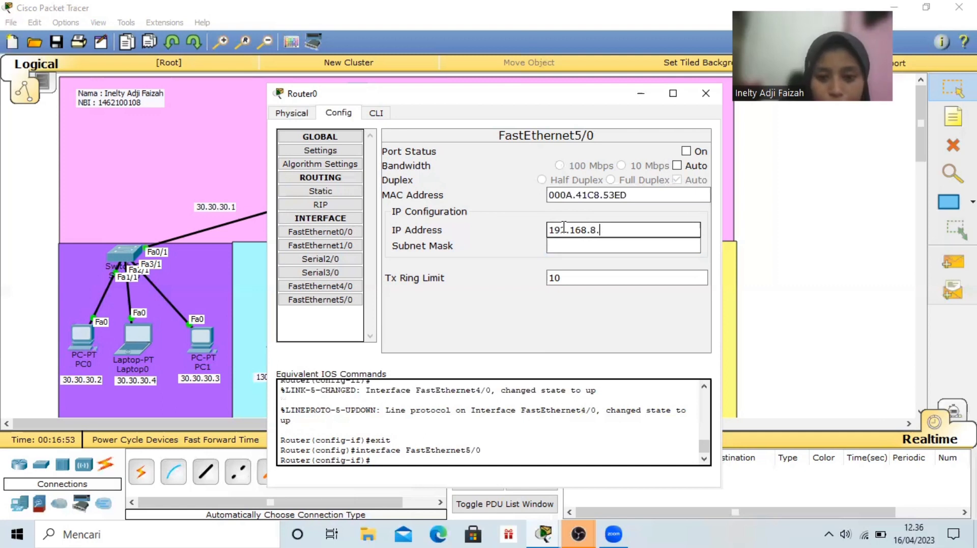
text(1)
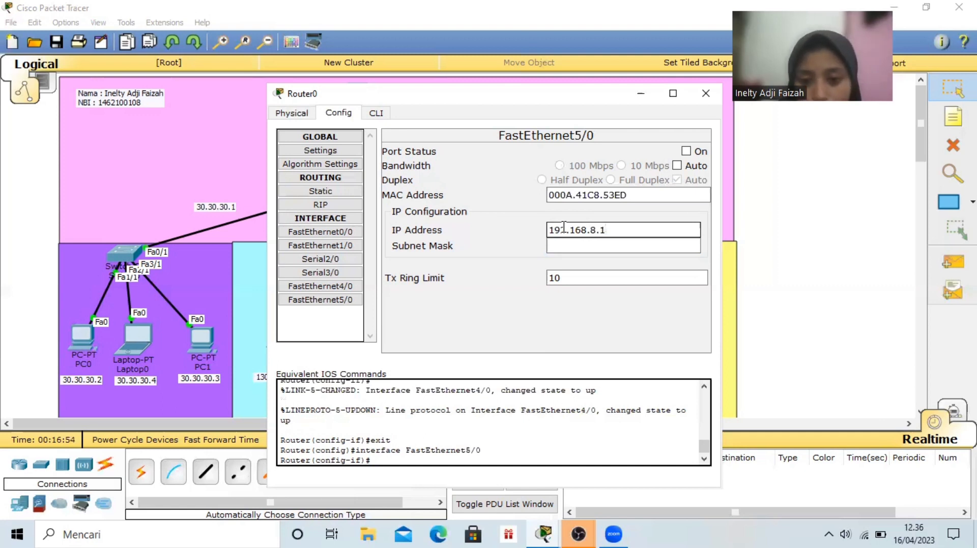
click(629, 246)
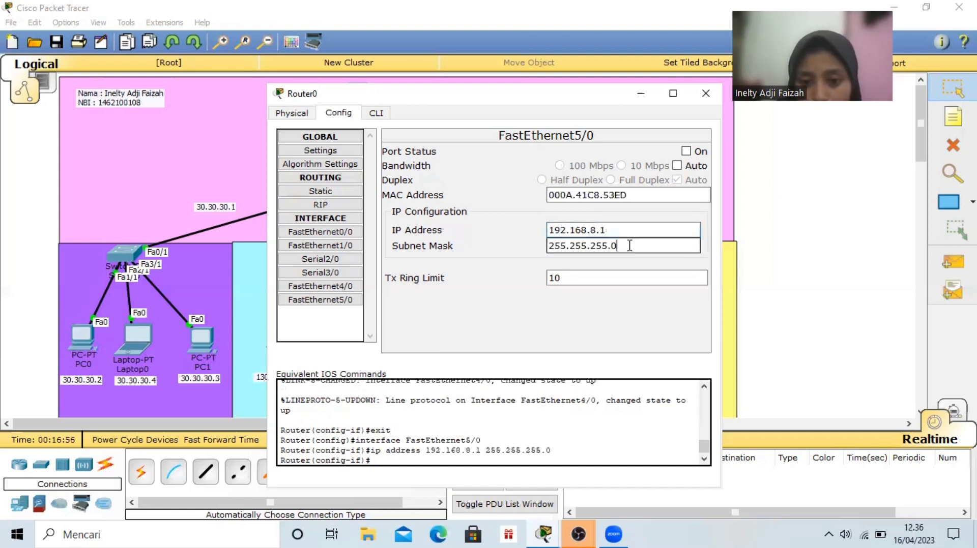
click(685, 151)
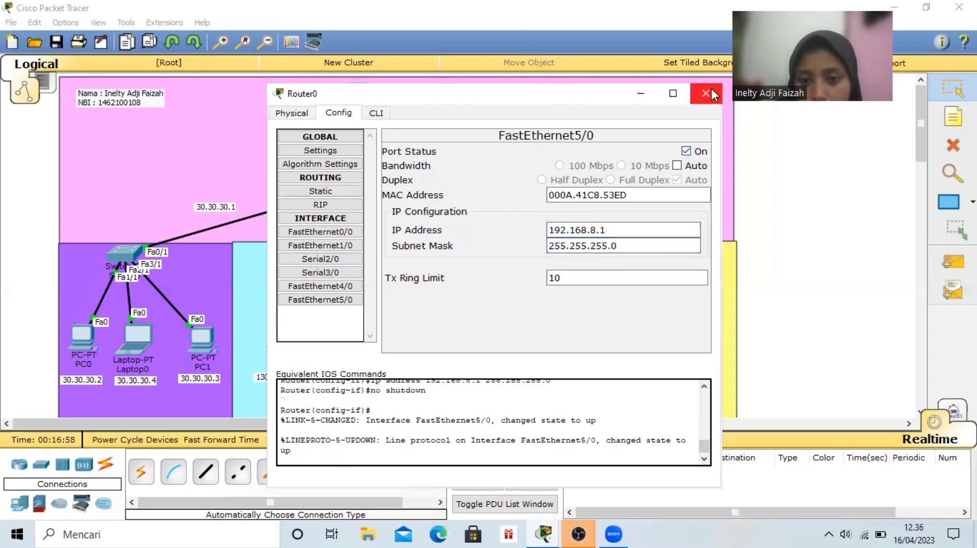
click(706, 93)
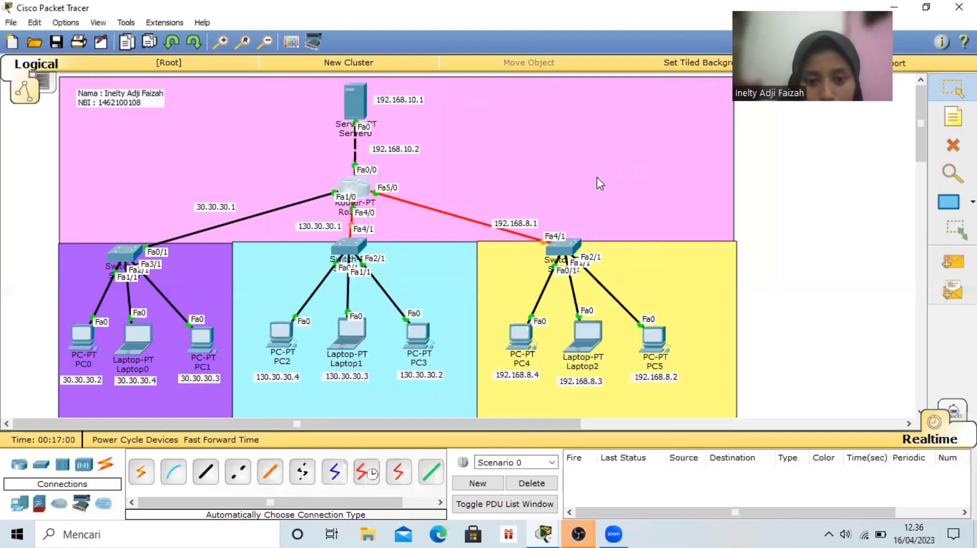
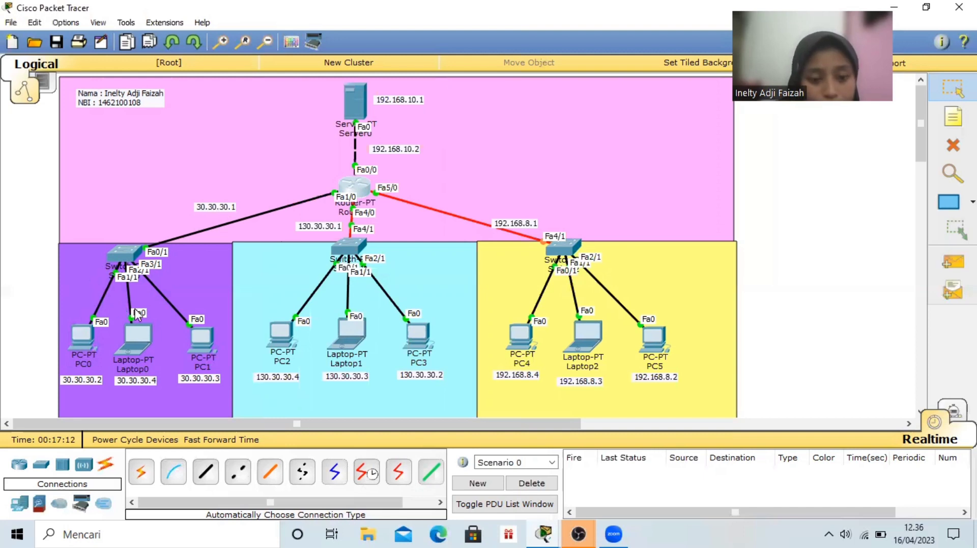
Give PC0 the static IP address 30.30.30.2 with subnet mask 255.0.0.0 in its IP configuration
click(81, 341)
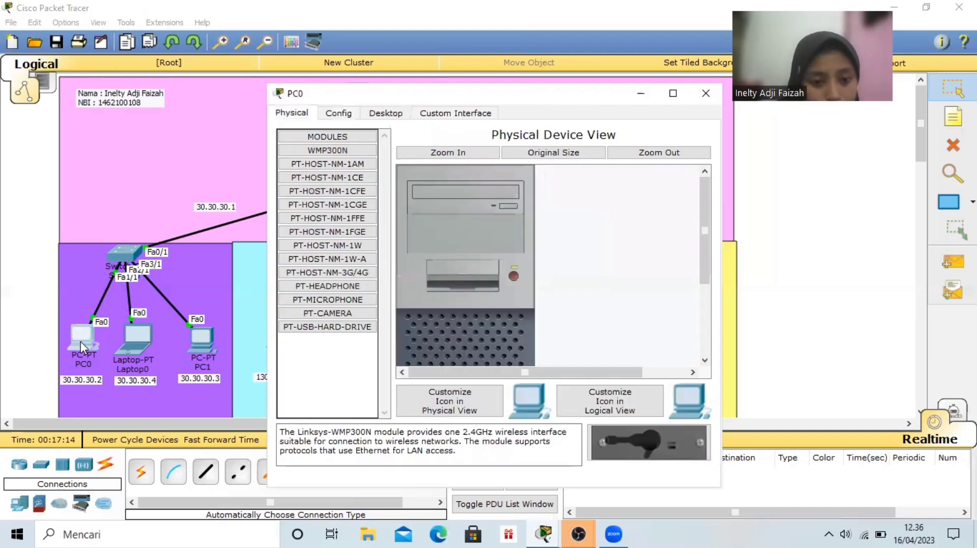
click(385, 113)
click(334, 156)
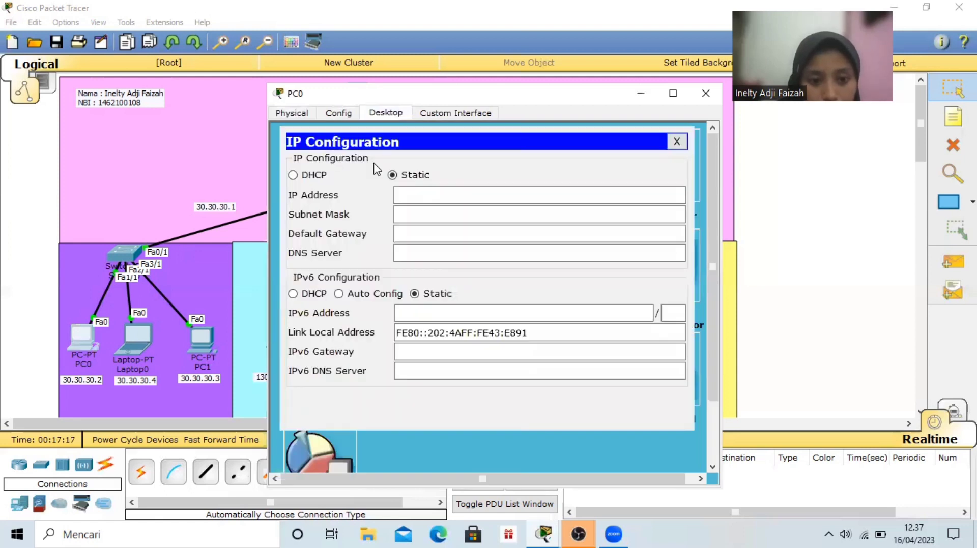
click(440, 197)
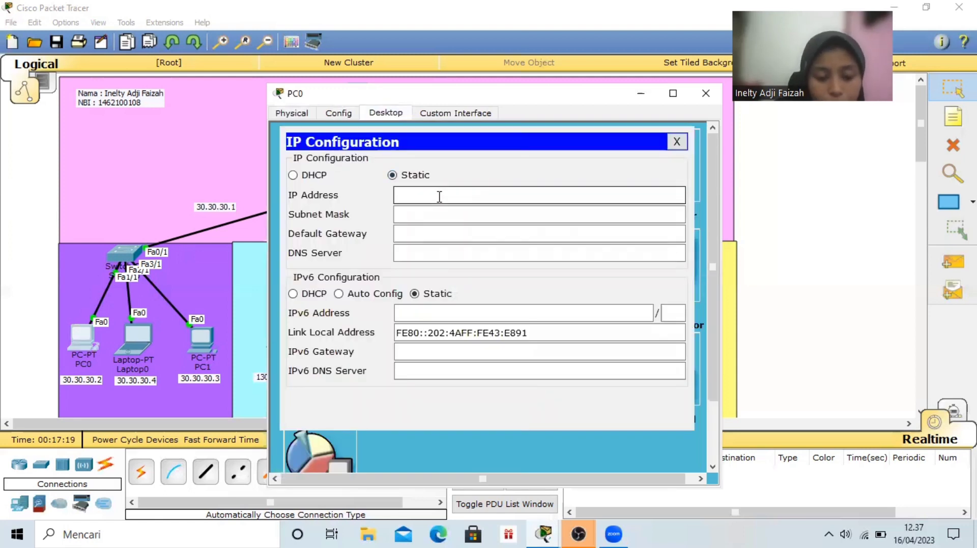
text(30.)
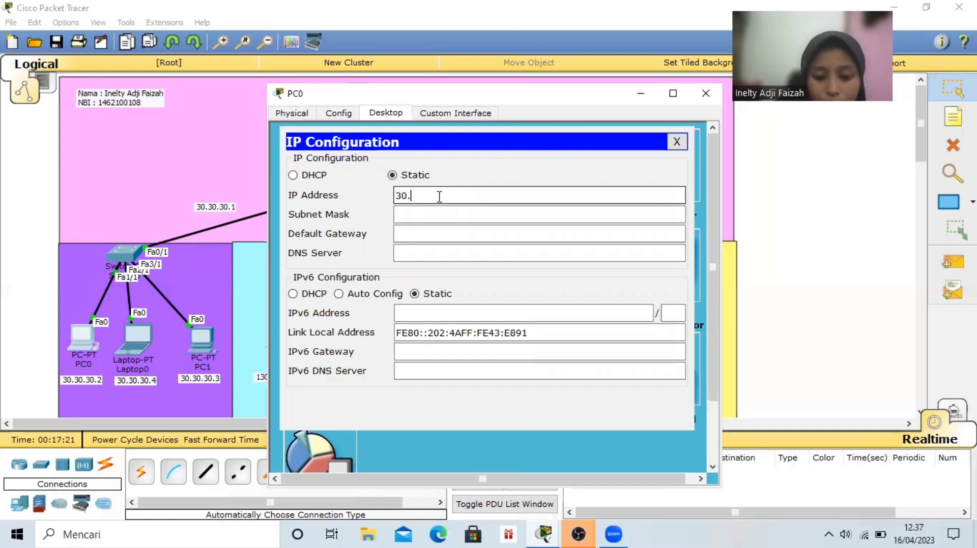
text(30.30.3)
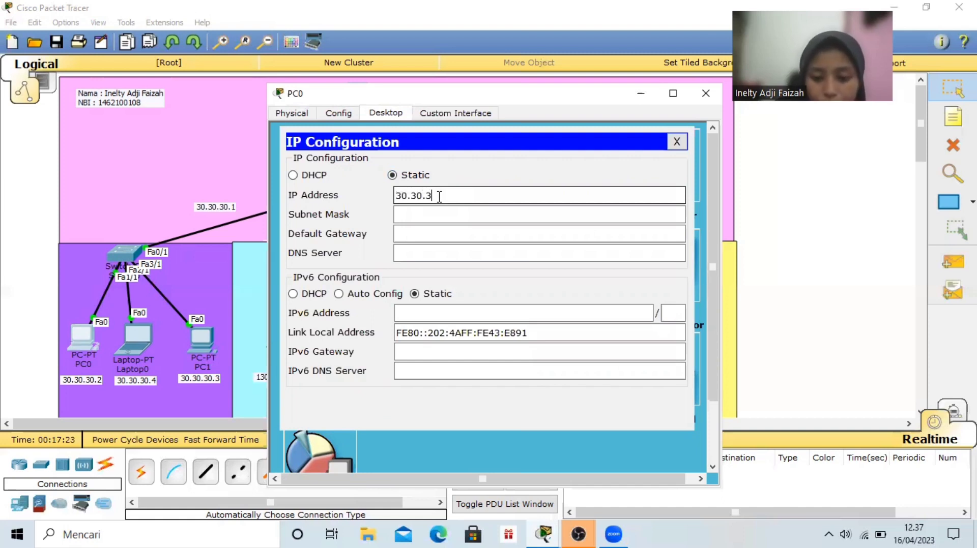
text(.2)
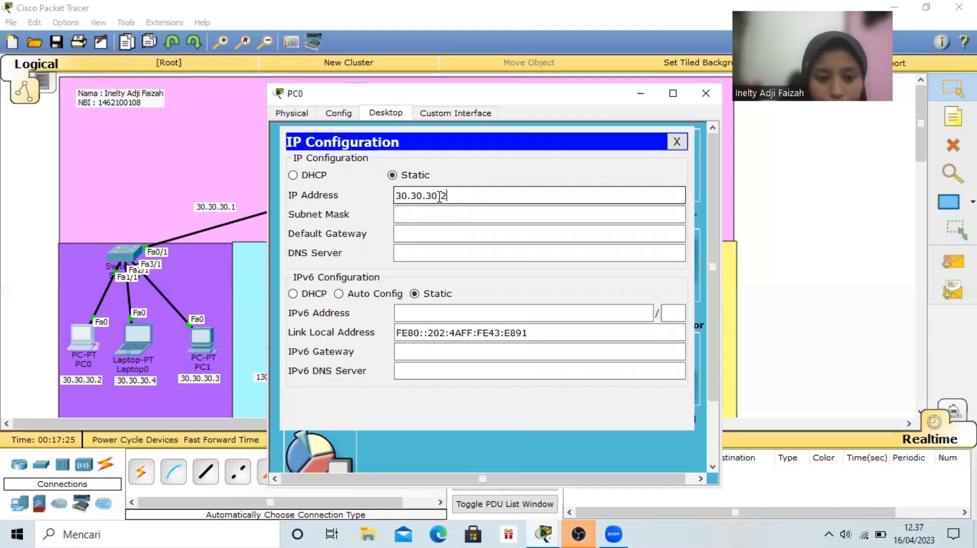
click(458, 216)
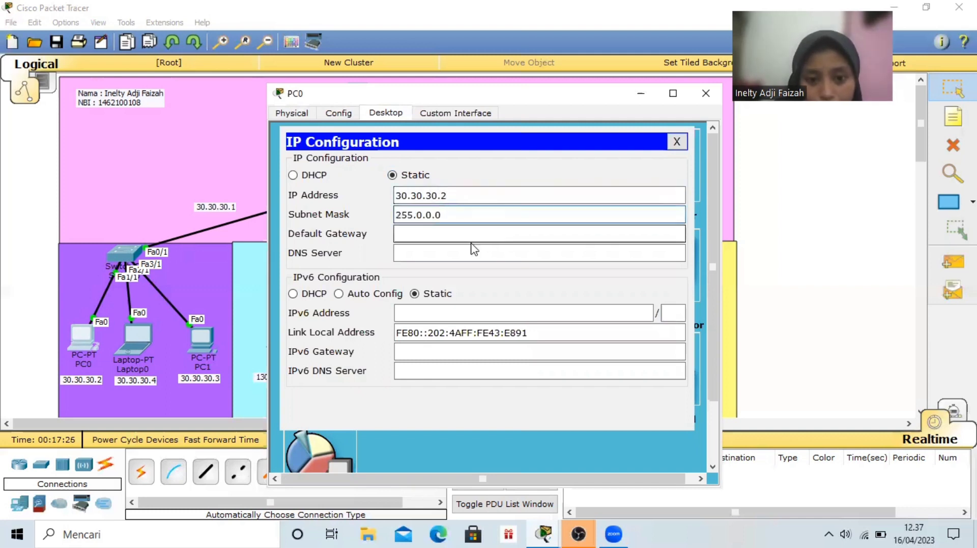
Set PC0's default gateway to 30.30.30.1
click(472, 234)
click(453, 195)
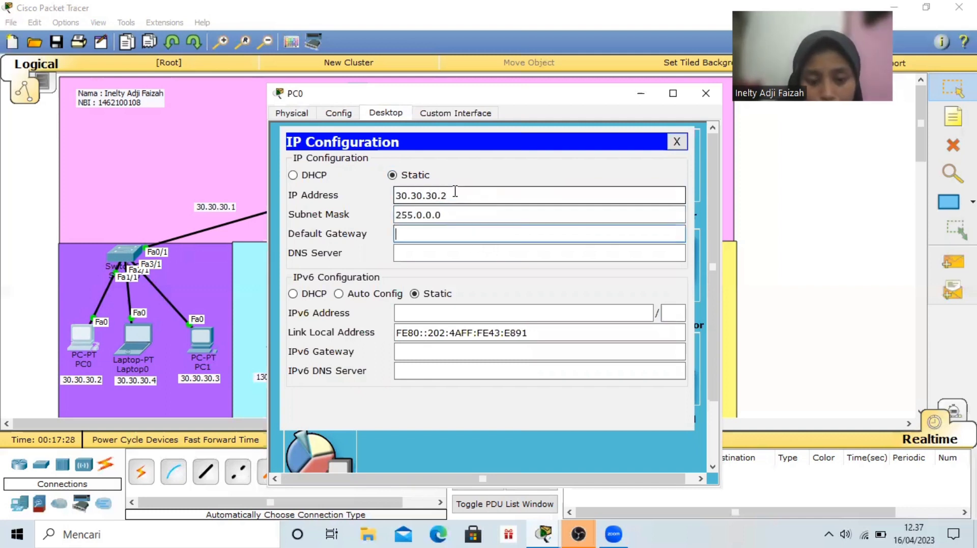
drag(453, 195, 397, 195)
key(ctrl+c)
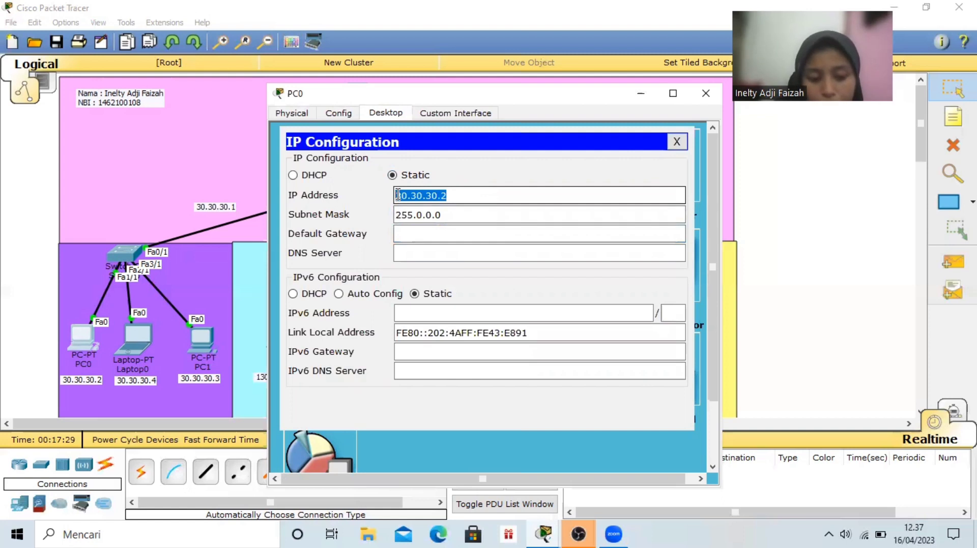
click(434, 229)
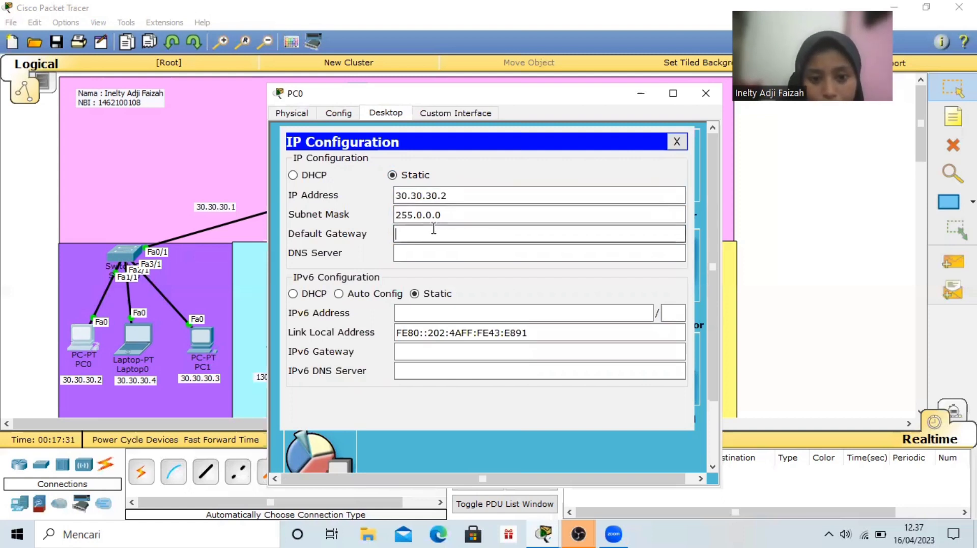
key(ctrl+v)
key(BackSpace)
text(1)
Set PC0's DNS server to 192.168.10.1 and close the PC0 window
click(443, 258)
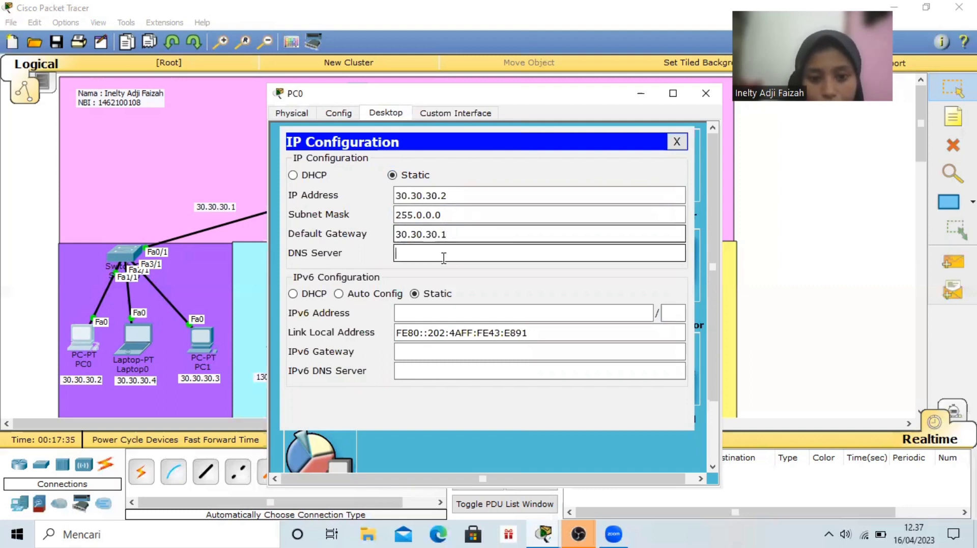
text(192)
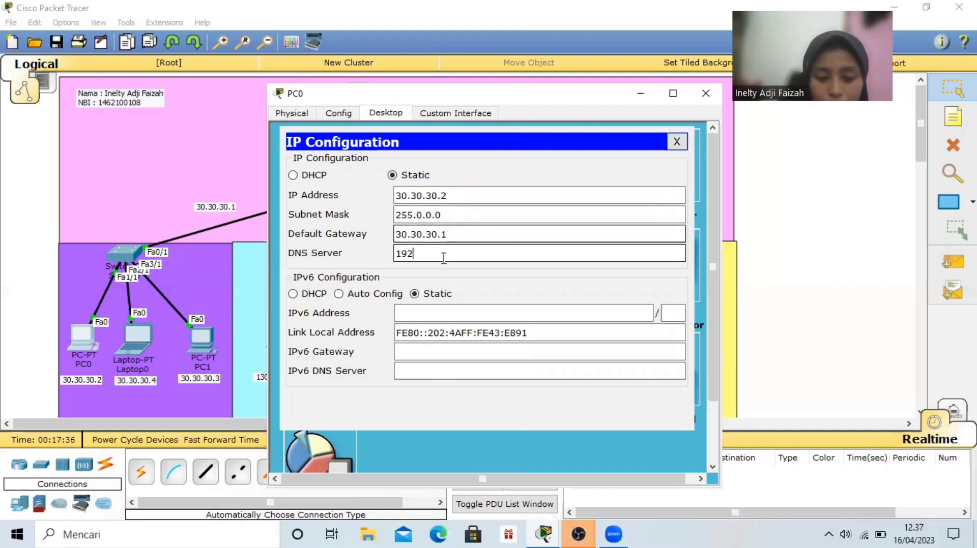
text(.168)
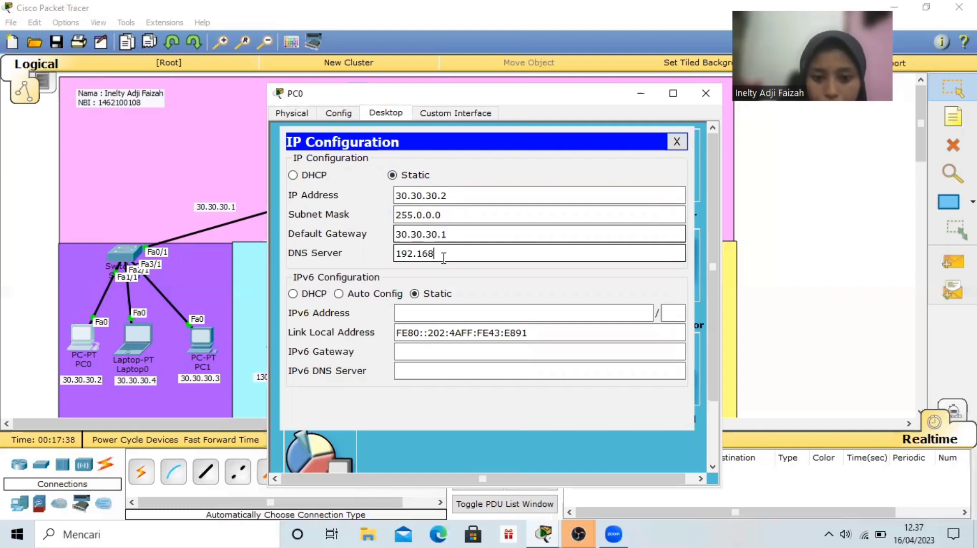
text(.1)
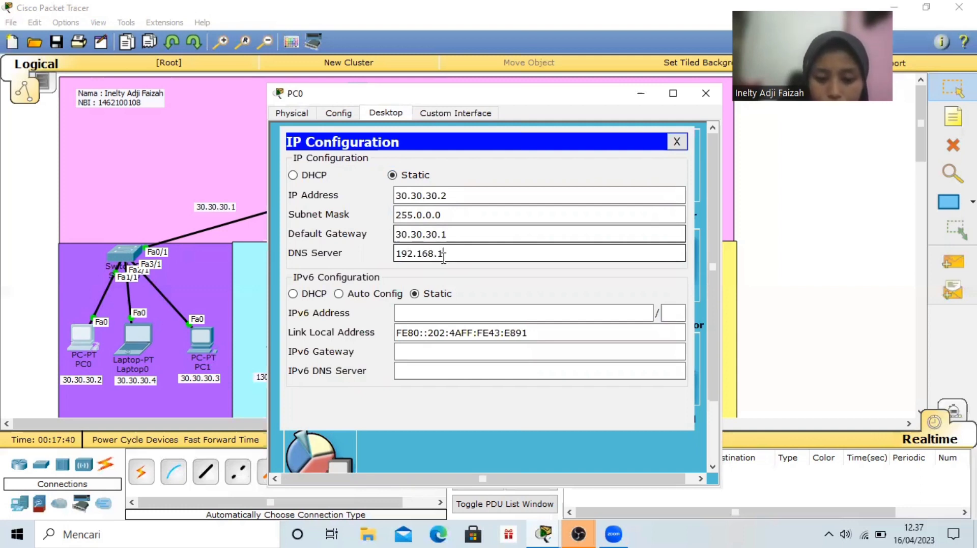
text(0.1)
click(705, 94)
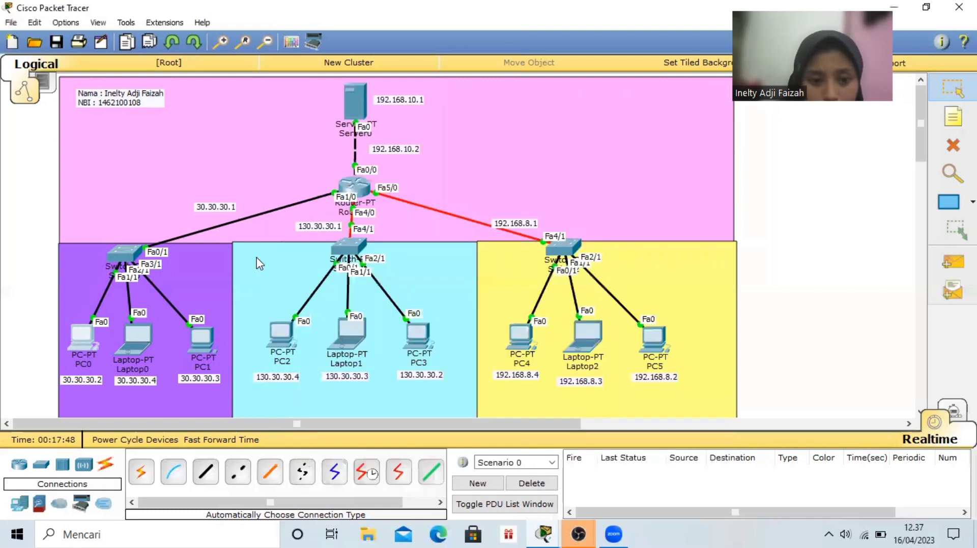
Give Laptop0 the static IP address 30.30.30.4 with subnet mask 255.0.0.0 in its IP configuration
click(141, 330)
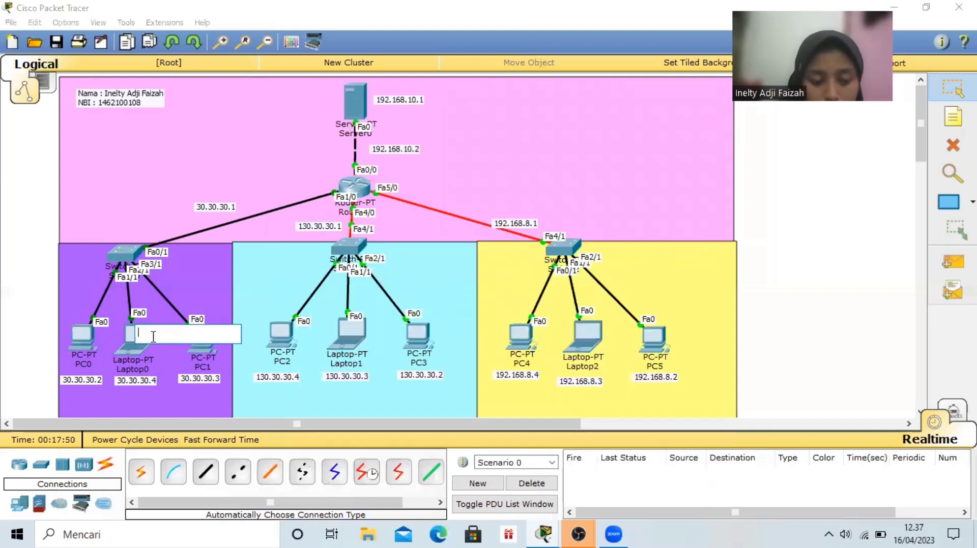
click(124, 340)
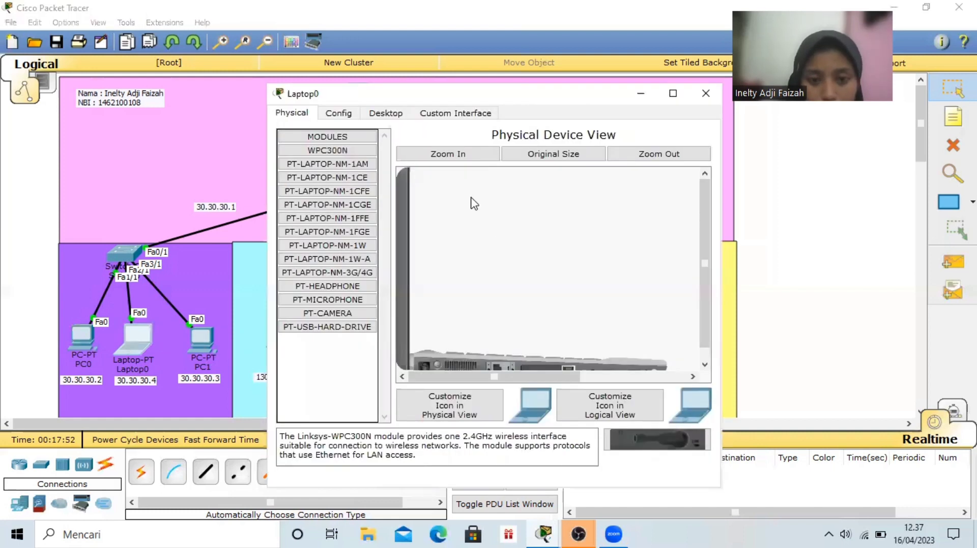
click(385, 113)
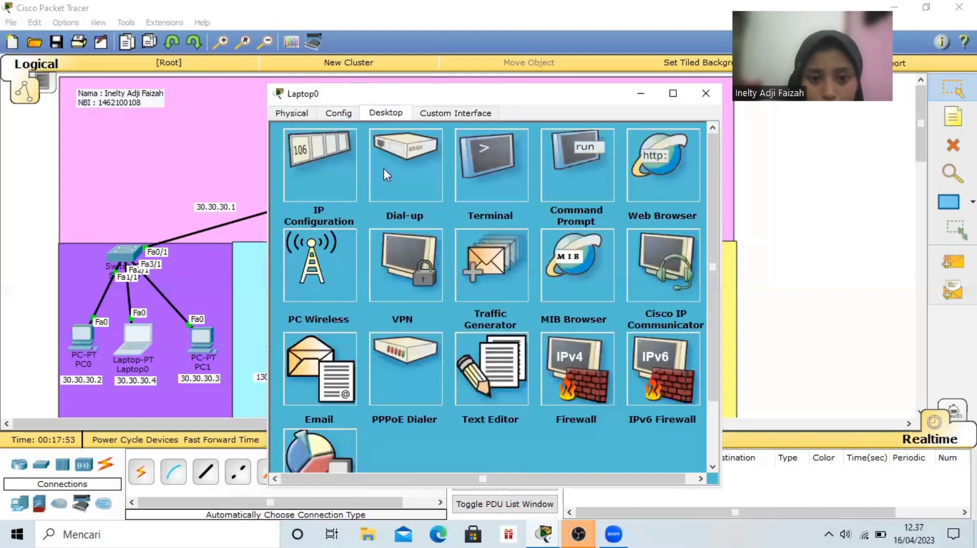
click(337, 161)
click(428, 189)
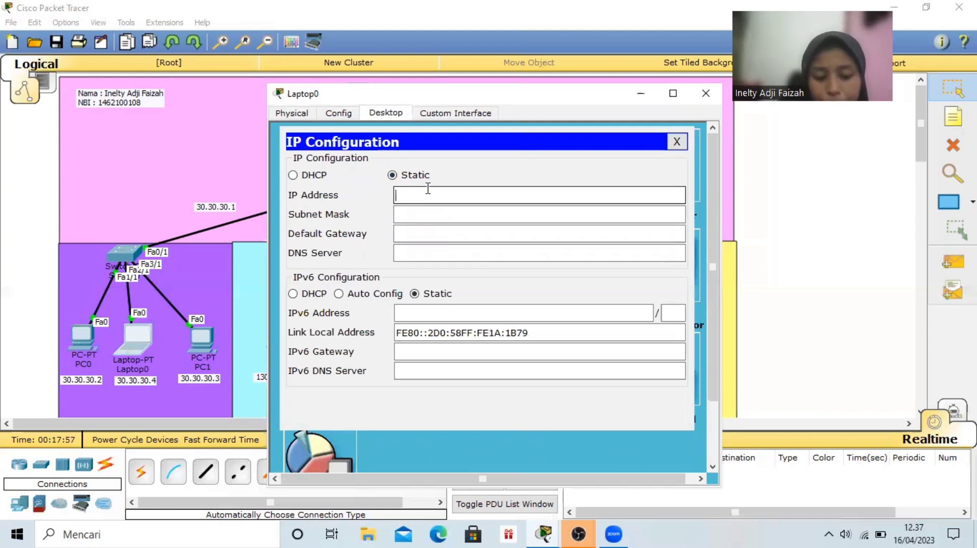
text(30.30.30.2)
key(BackSpace)
text(4)
click(439, 214)
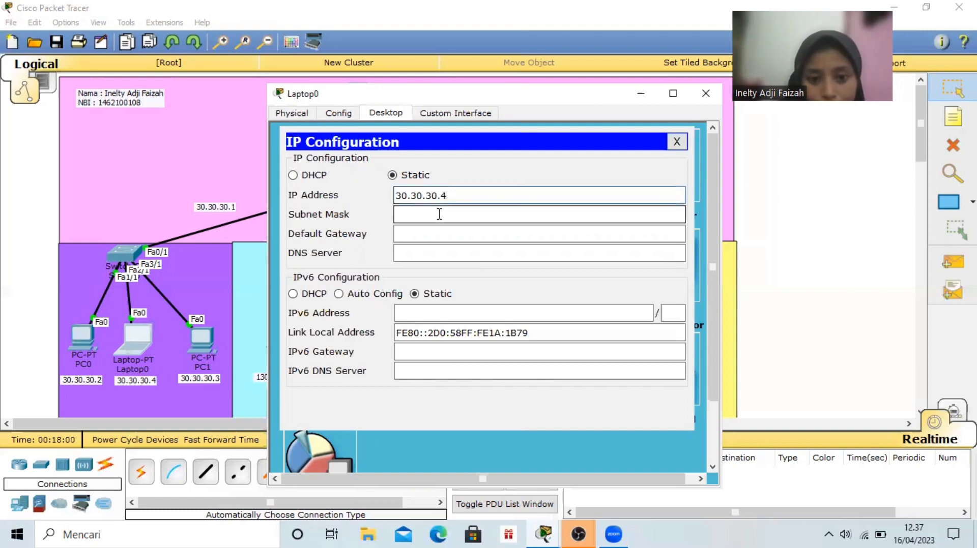
Set Laptop0's default gateway to 30.30.30.1 and DNS server to 192.168.10.1, and close its window
click(453, 237)
text(30.30.30.2)
key(BackSpace)
text(1)
click(466, 252)
text(19)
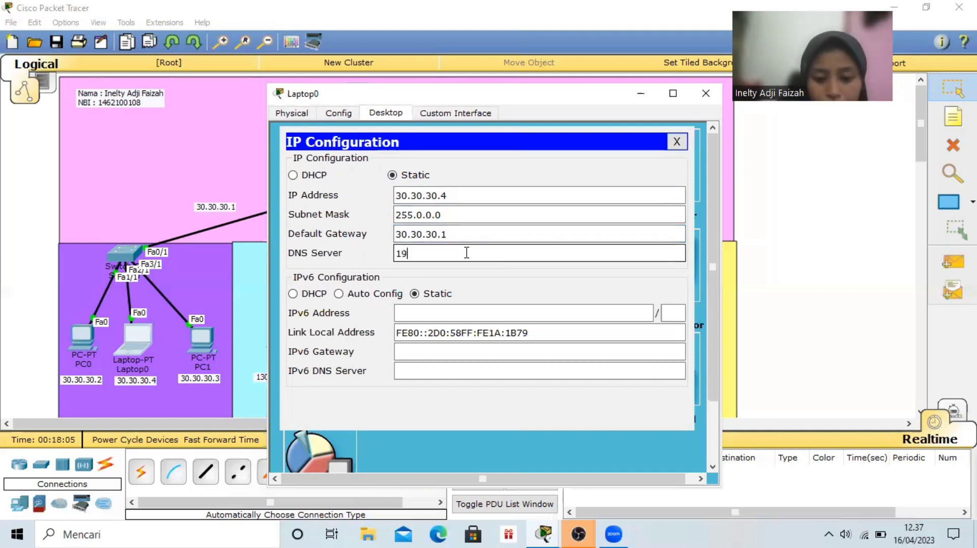
text(2.1)
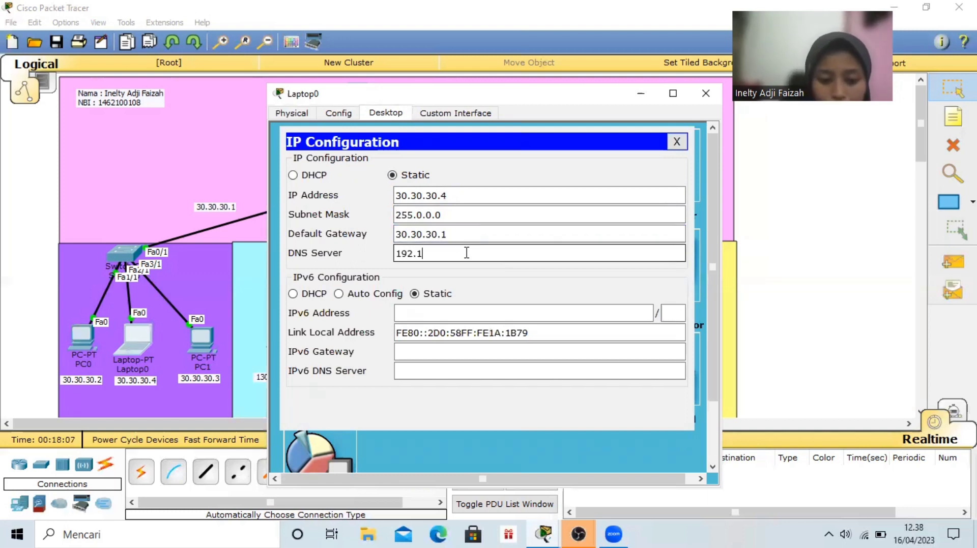
text(68.10.1)
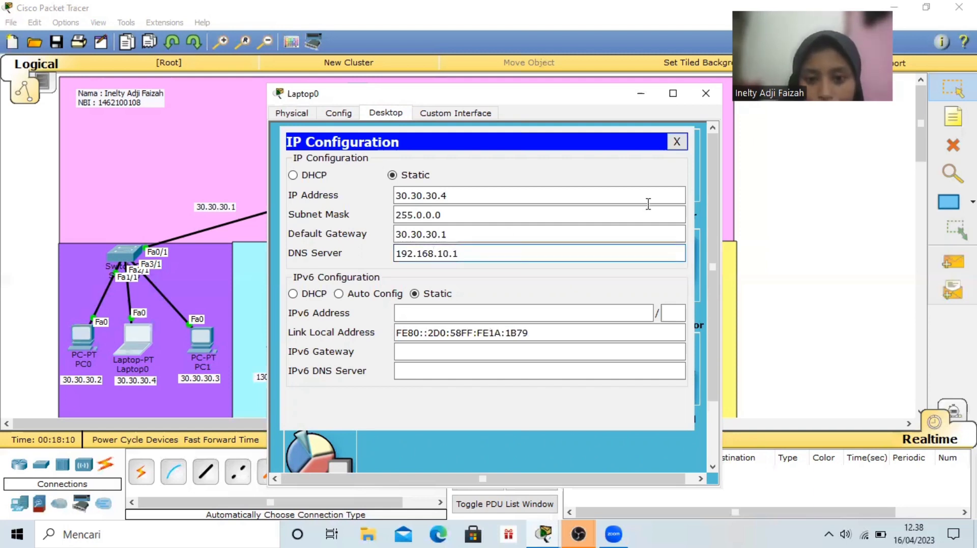
click(704, 93)
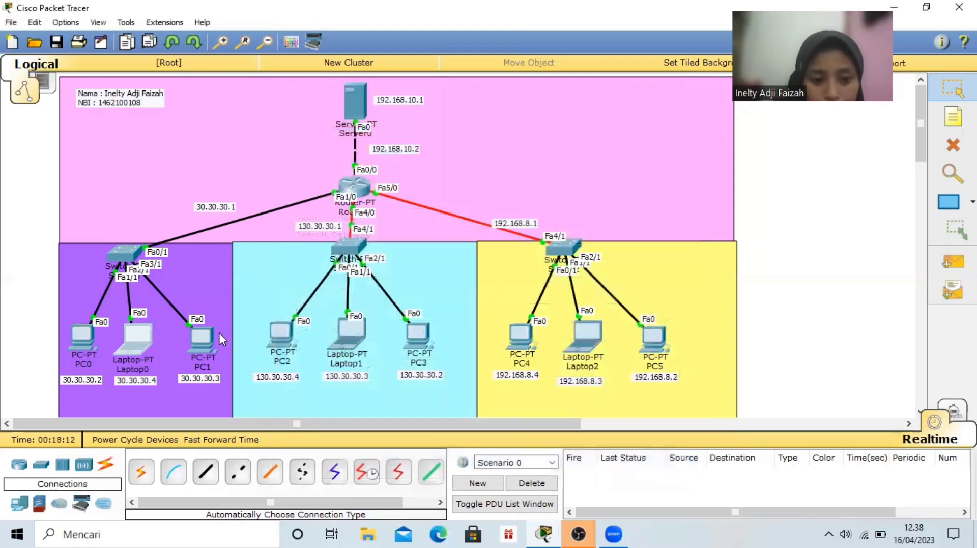
Give PC1 the static IP address 30.30.30.3 with subnet mask 255.0.0.0 in its IP configuration
click(204, 334)
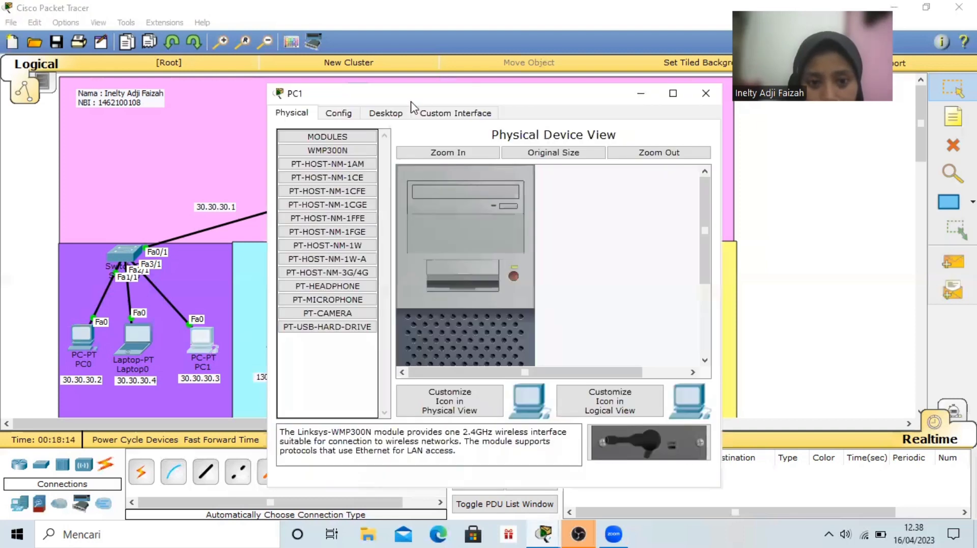
click(397, 112)
click(343, 168)
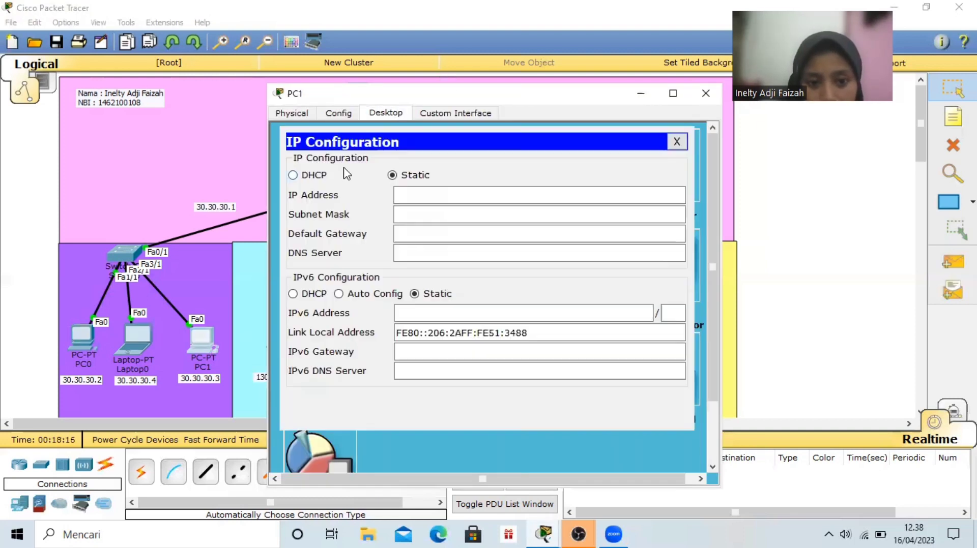
click(431, 193)
text(1)
key(BackSpace)
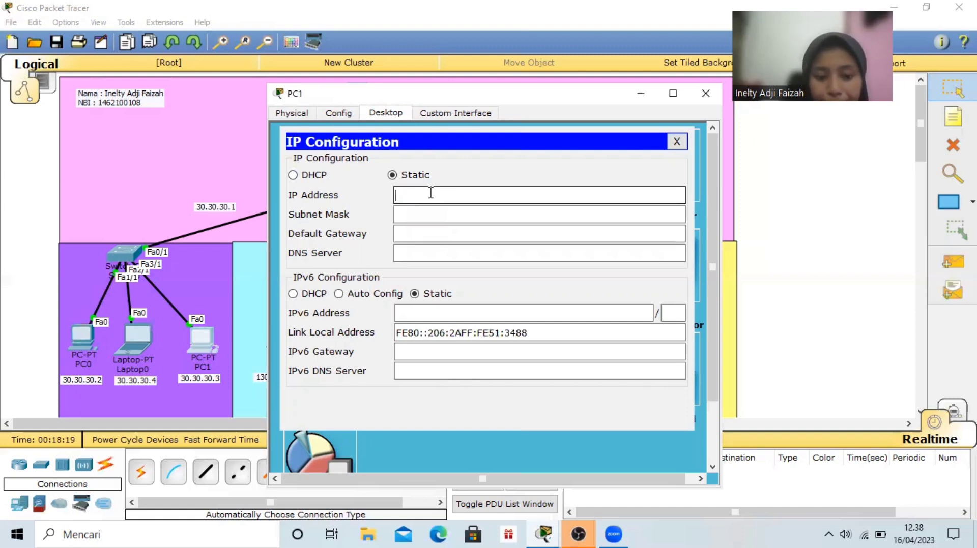
text(30.30.30.2)
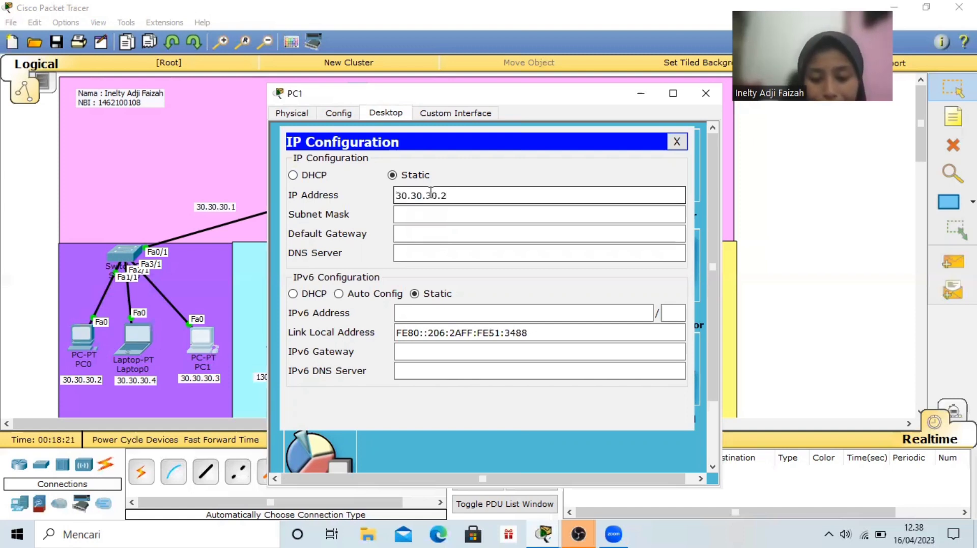
key(BackSpace)
text(3)
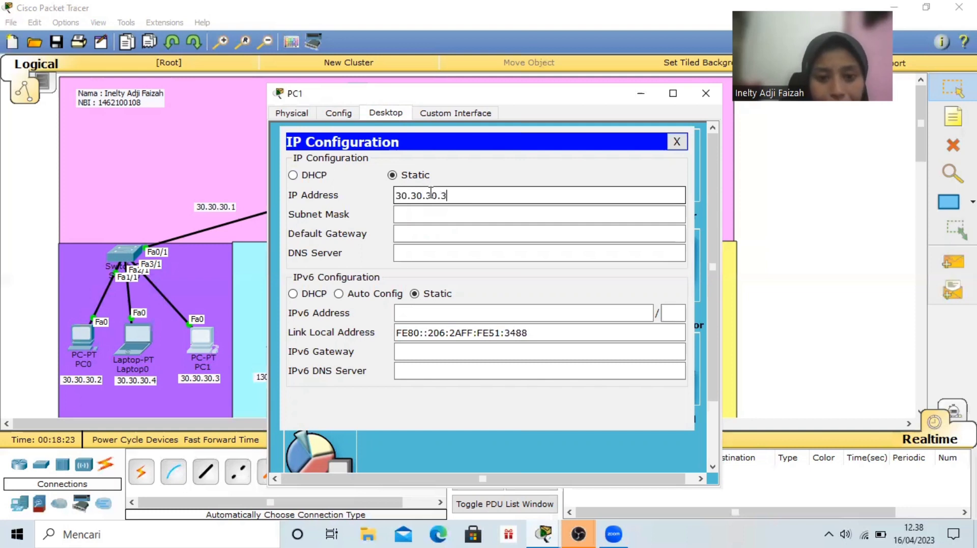
click(441, 215)
text(255.0.0.0)
Set PC1's default gateway to 30.30.30.1 and DNS server to 192.168.10.1, and close its window
click(453, 236)
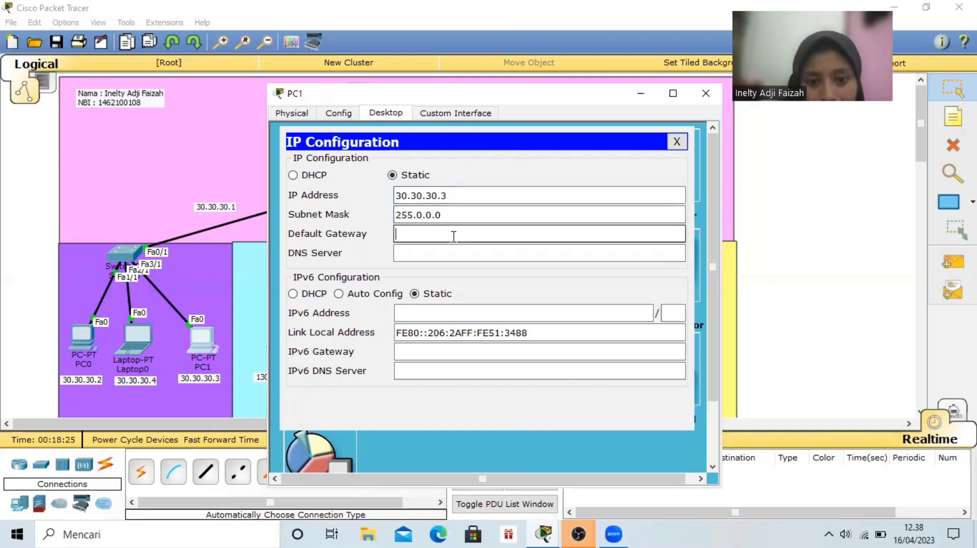
text(30.30.30.2)
key(BackSpace)
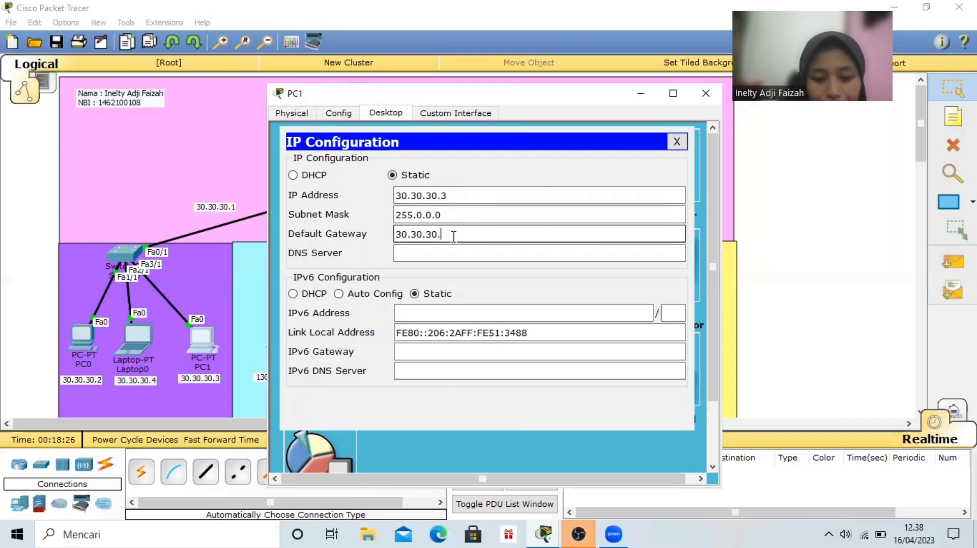
text(1)
click(458, 252)
text(192.)
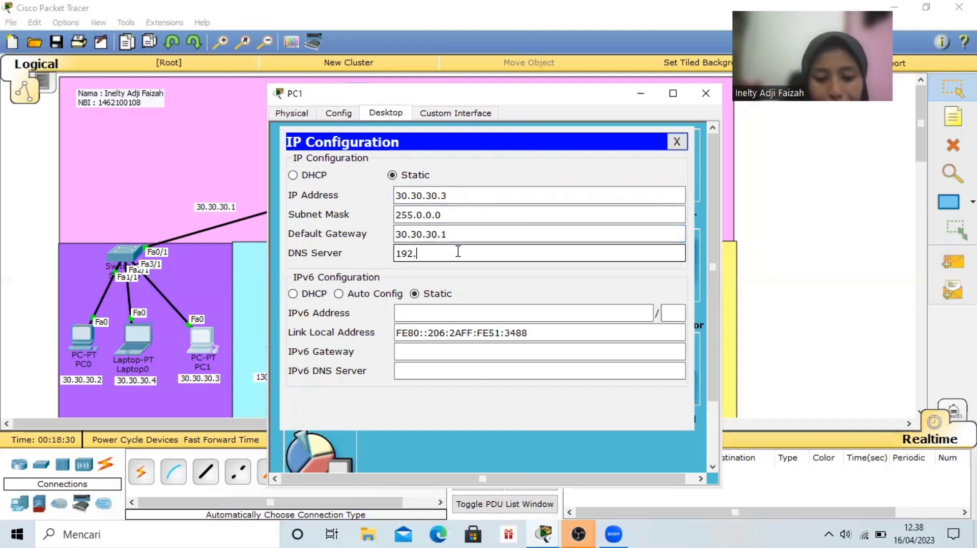
text(168.10.1)
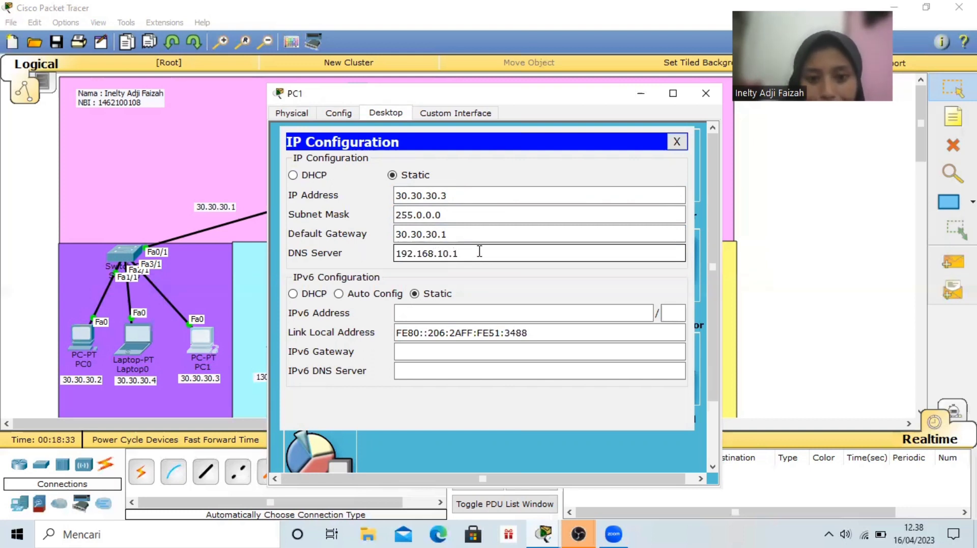
click(705, 94)
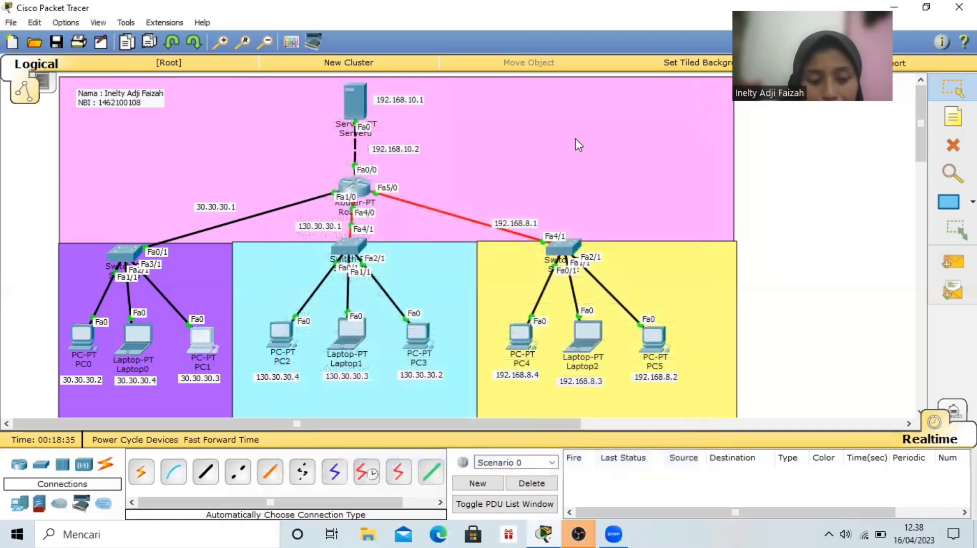
Give PC2 the static IP address 130.30.30.4 with subnet mask 255.255.0.0 in its IP configuration
click(285, 328)
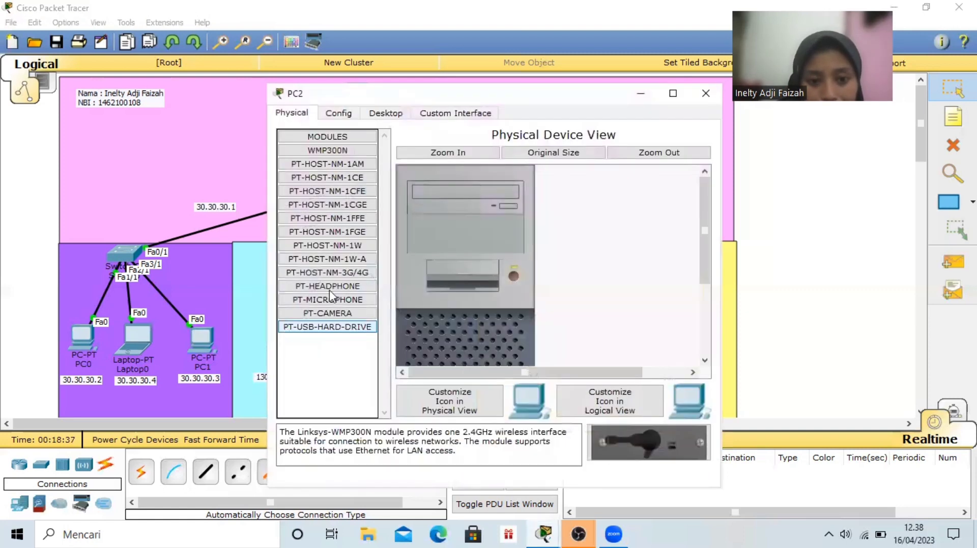
click(385, 114)
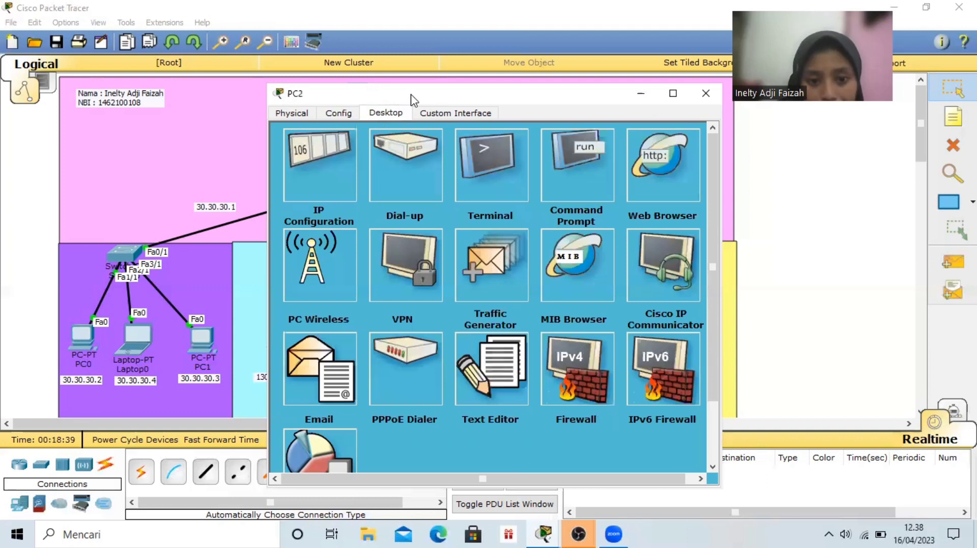
drag(411, 99, 482, 104)
click(387, 167)
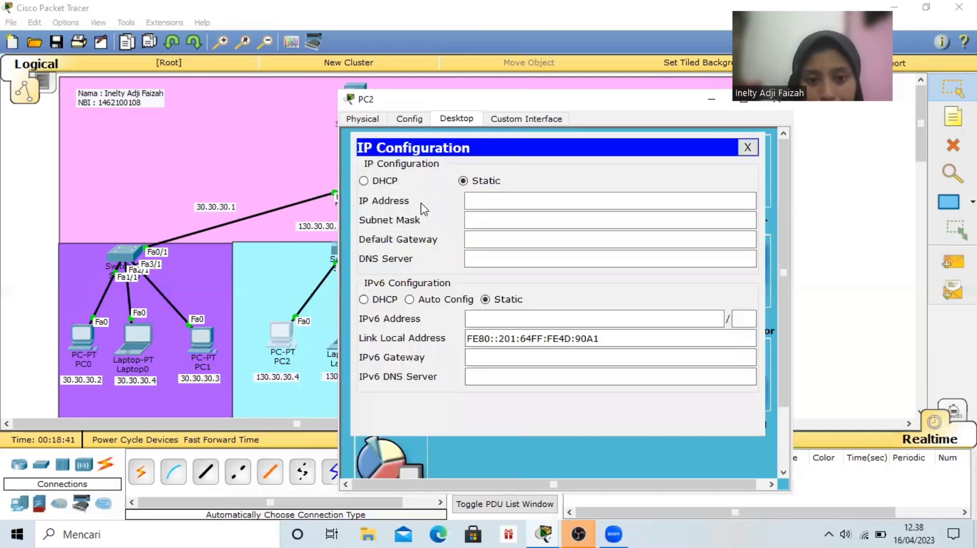
click(514, 203)
text(130)
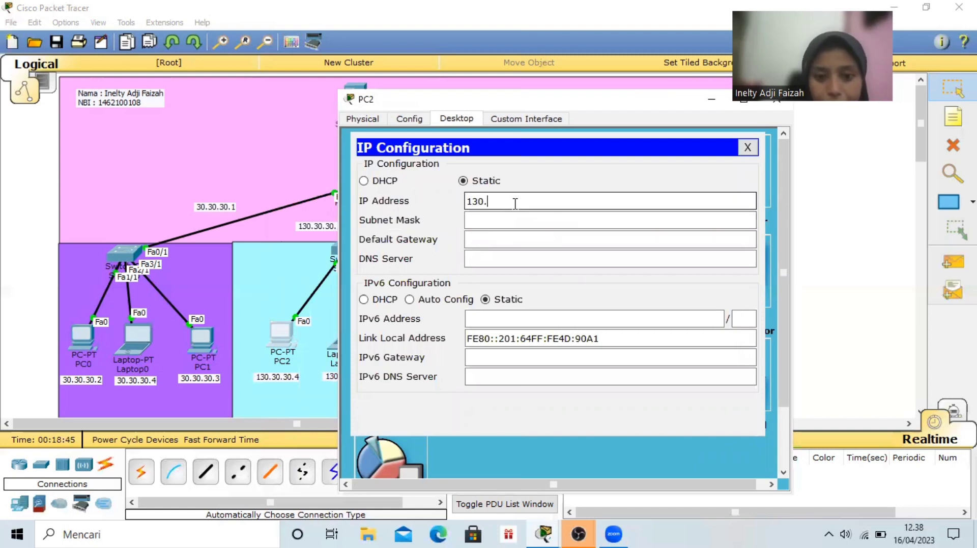
text(.30.)
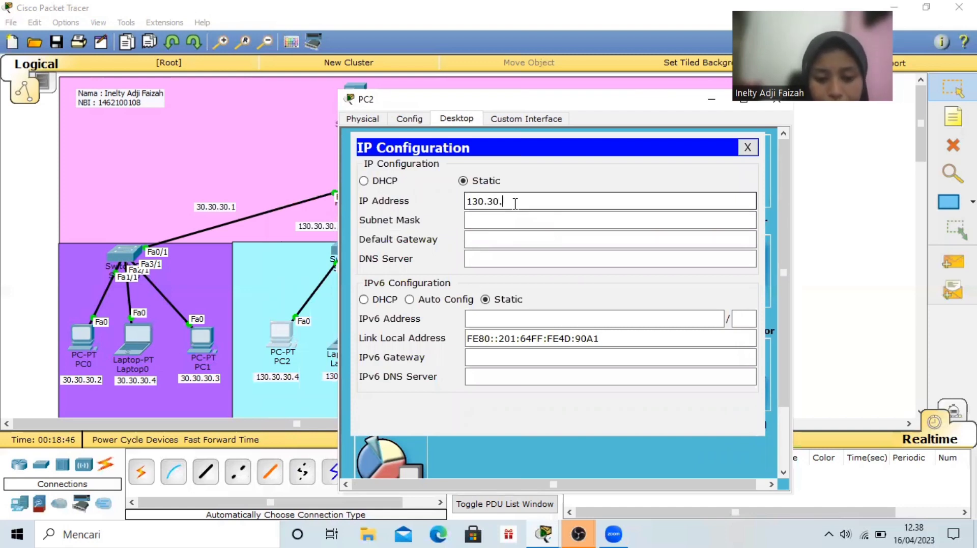
text(30)
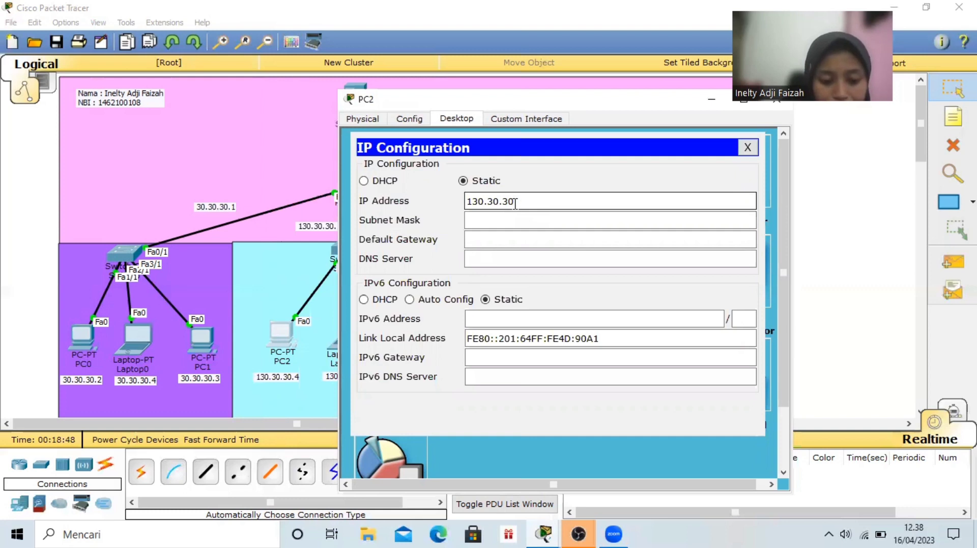
text(.4)
click(531, 222)
Set PC2's default gateway to 130.30.30.1 and DNS server to 192.168.10.1, and close its window
click(537, 238)
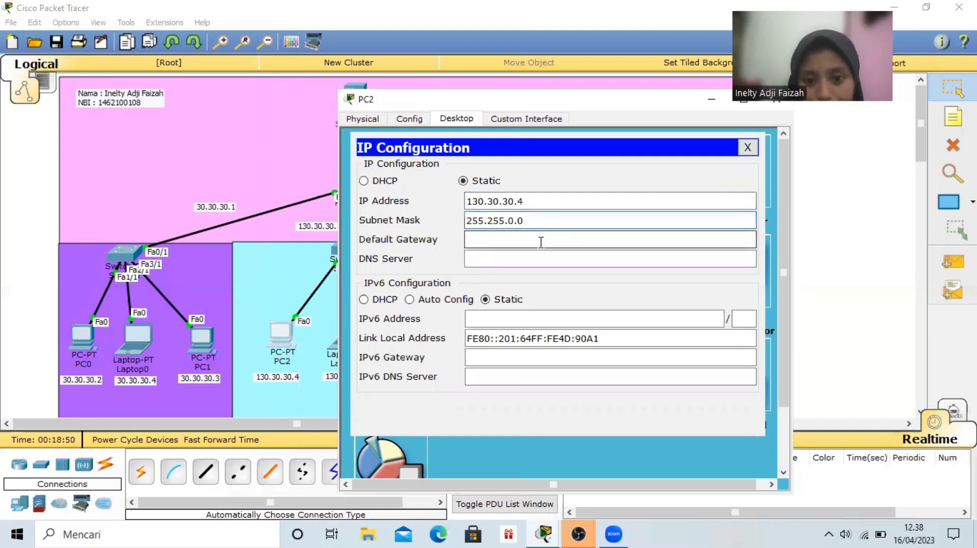
drag(537, 199, 466, 200)
key(ctrl+c)
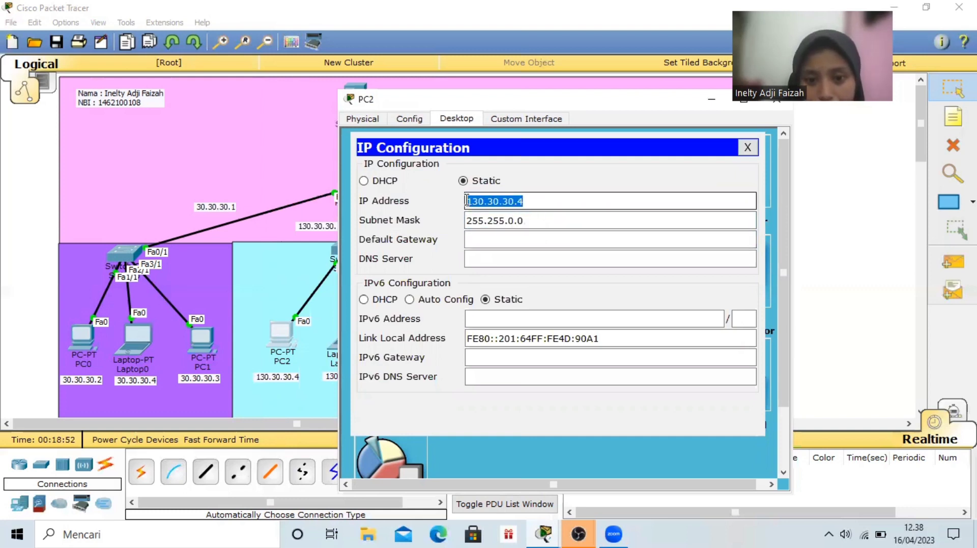
click(491, 237)
key(ctrl+v)
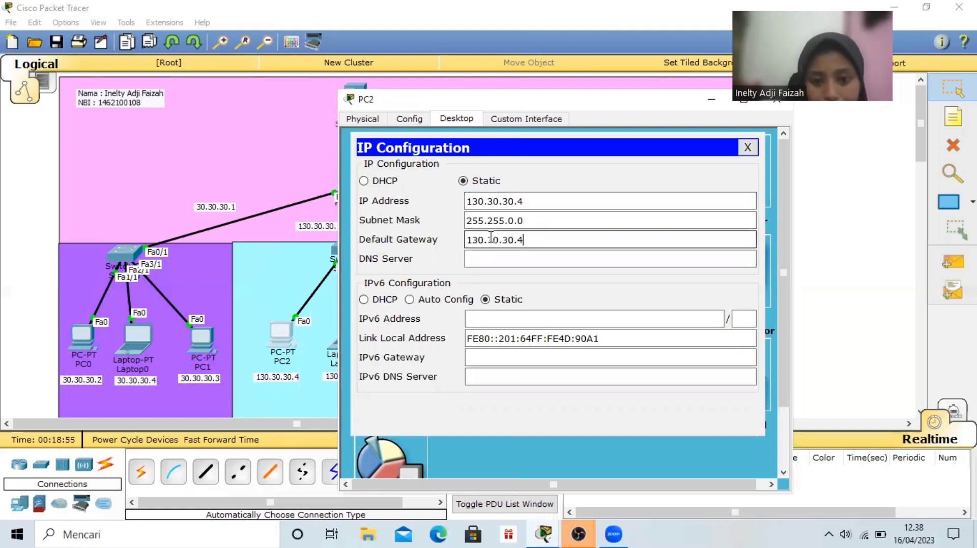
key(BackSpace)
text(1)
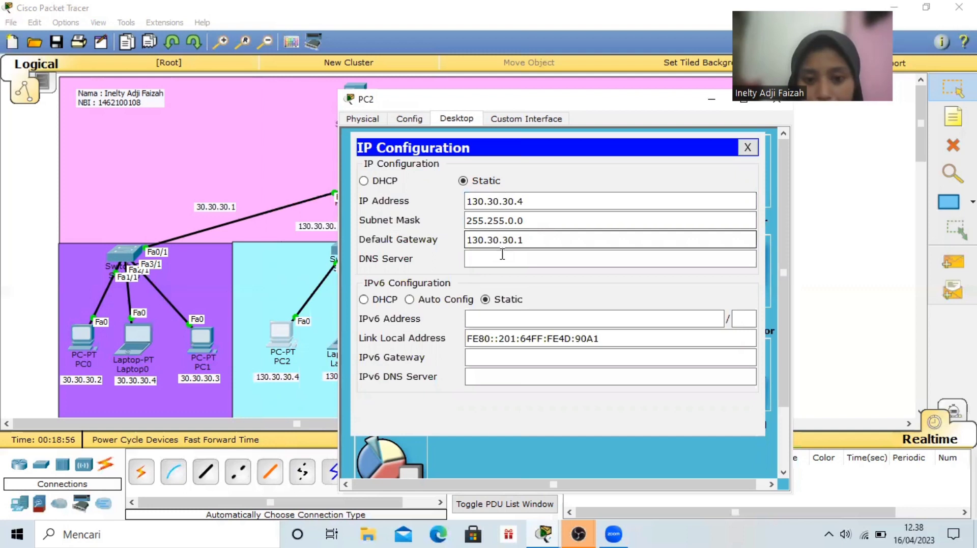
click(504, 257)
text(192.168.10)
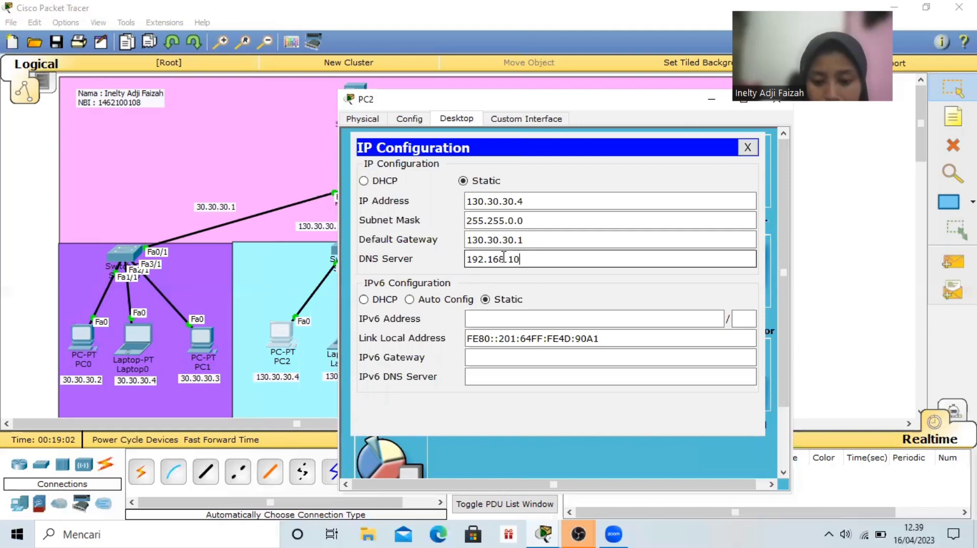
text(.1)
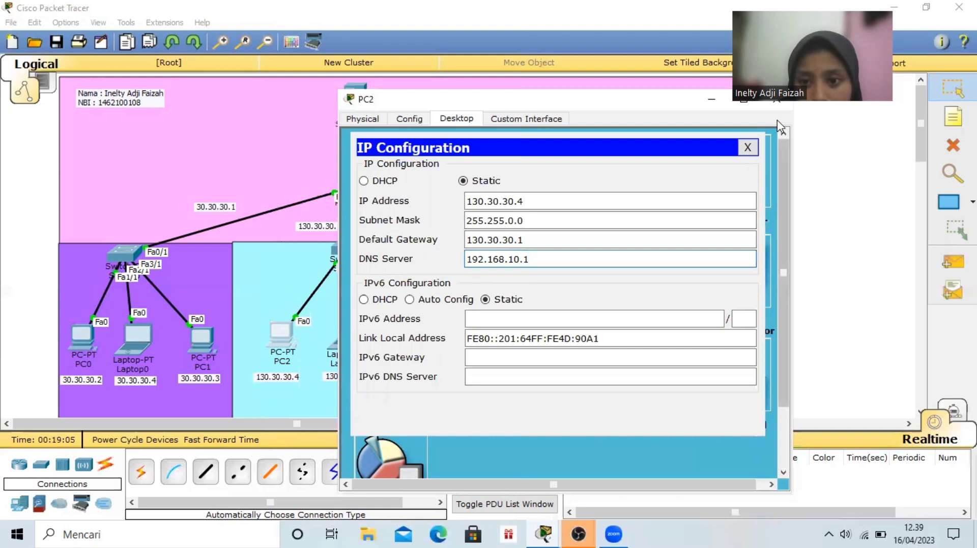
click(777, 99)
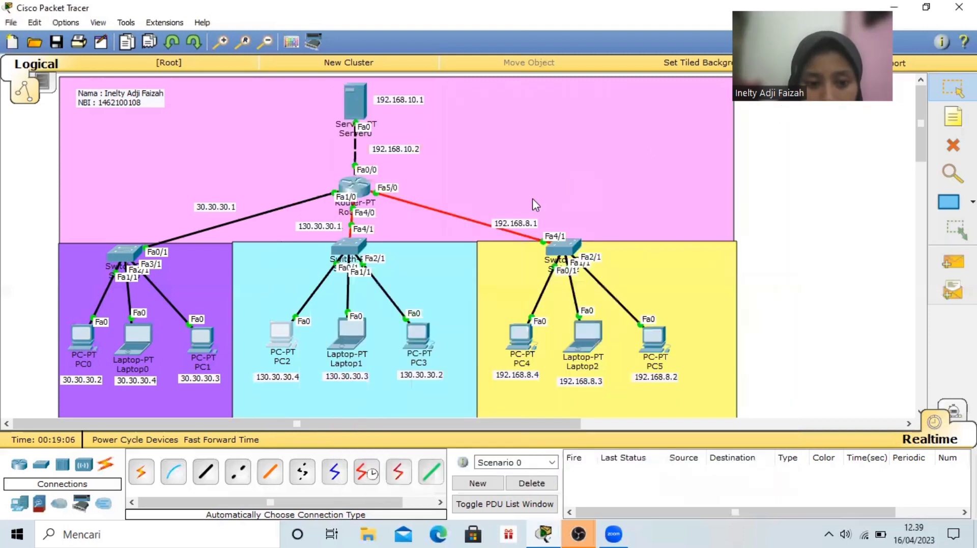
Give Laptop1 the static IP address 130.30.30.3 with subnet mask 255.255.0.0 in its IP configuration
click(345, 326)
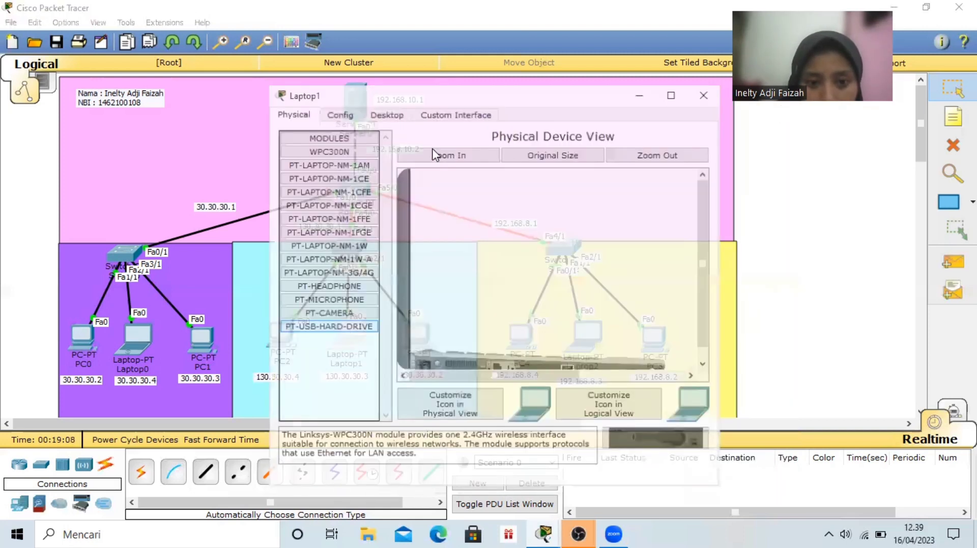
click(385, 113)
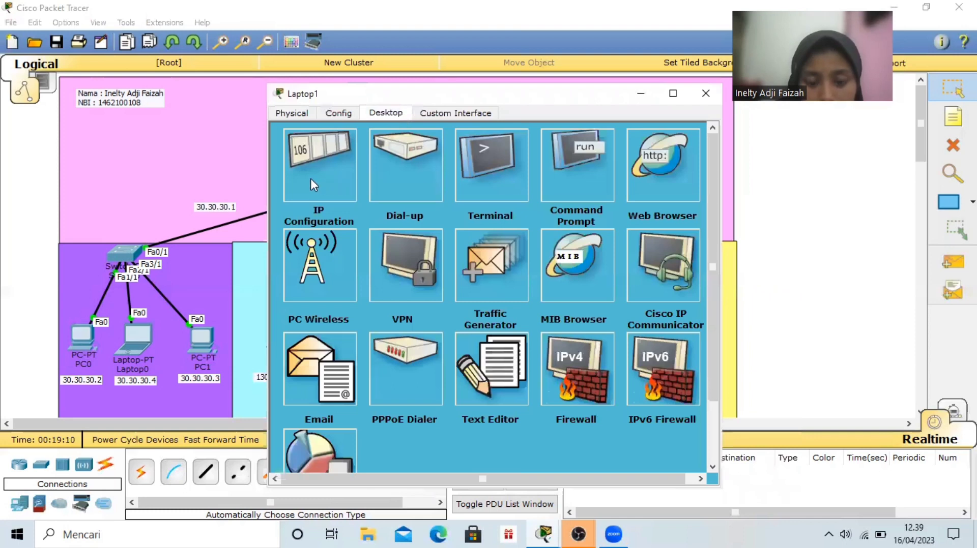
click(311, 178)
click(432, 191)
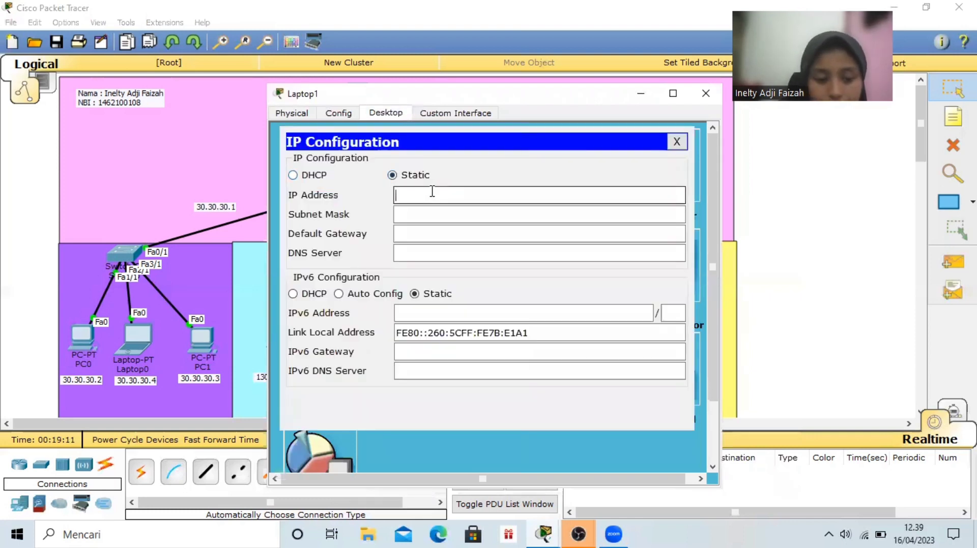
text(130.30.30.4)
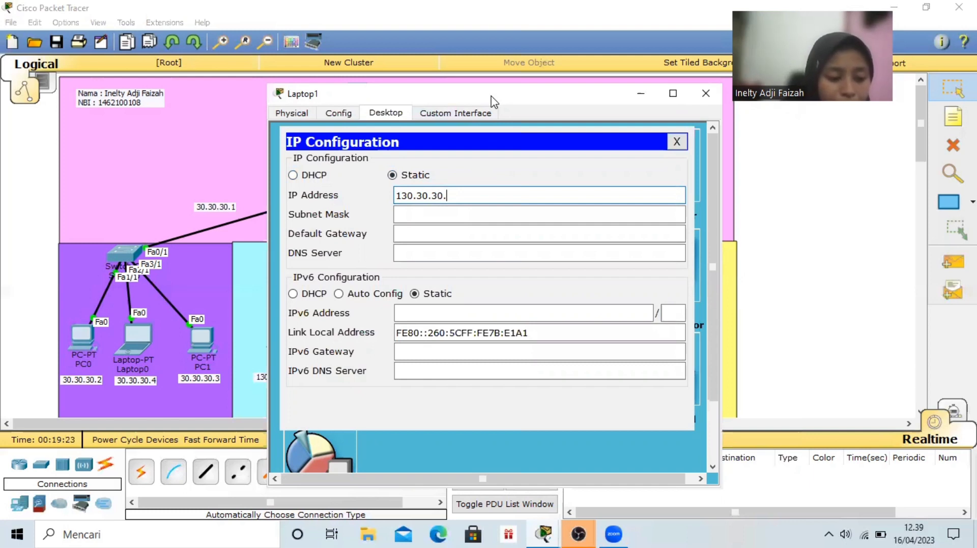
text(3)
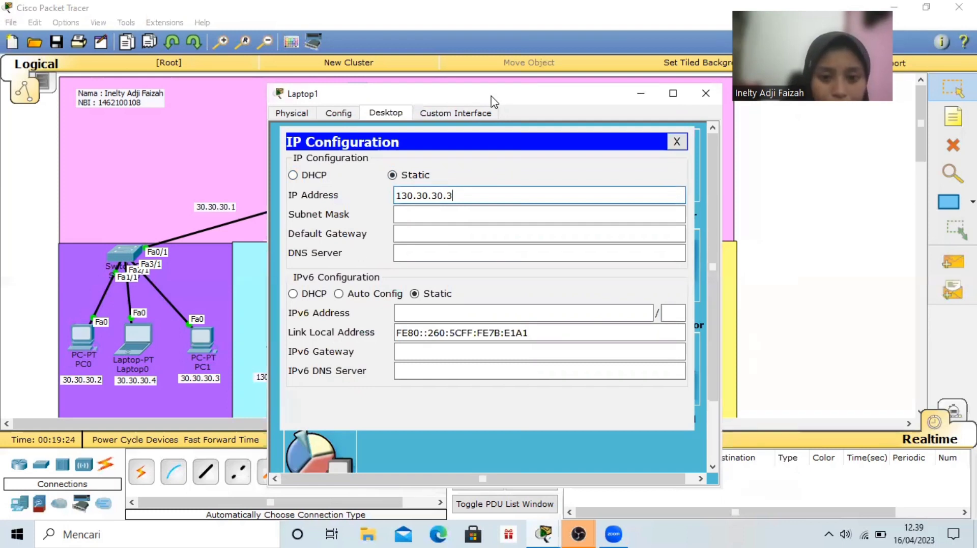
click(508, 214)
text(255.255.0.0)
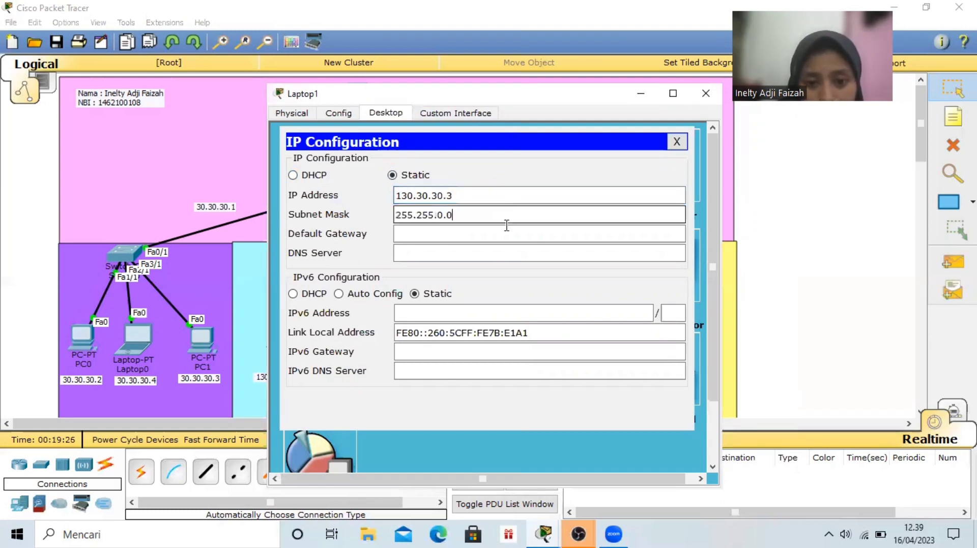
Set Laptop1's default gateway to 130.30.30.1 and DNS server to 192.168.10.1, and close its window
click(505, 233)
text(130.30.30.4)
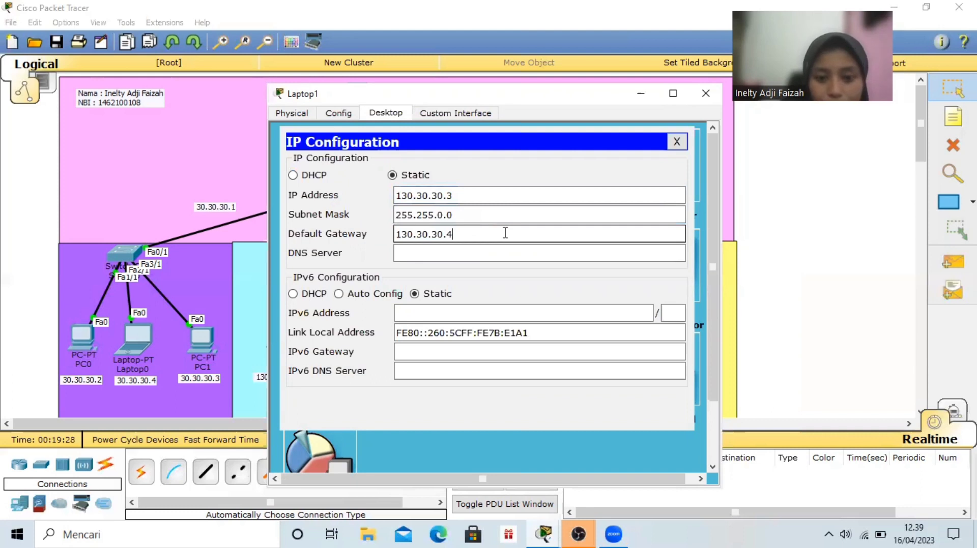
click(505, 254)
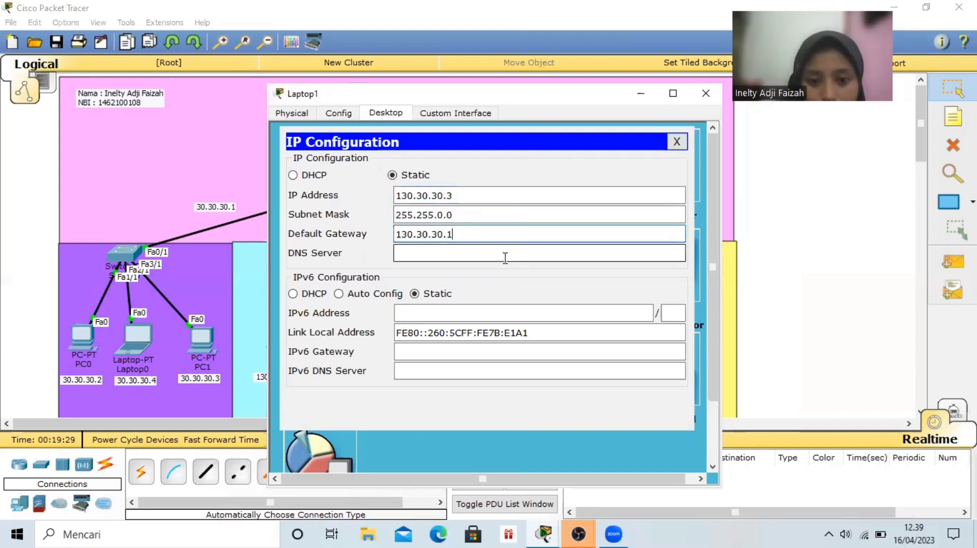
text(192.168.10.1)
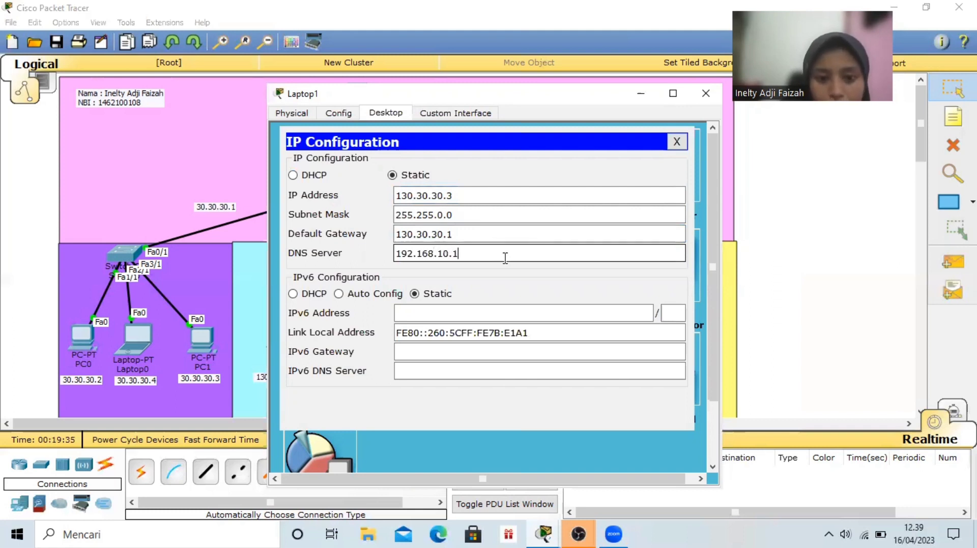
click(706, 94)
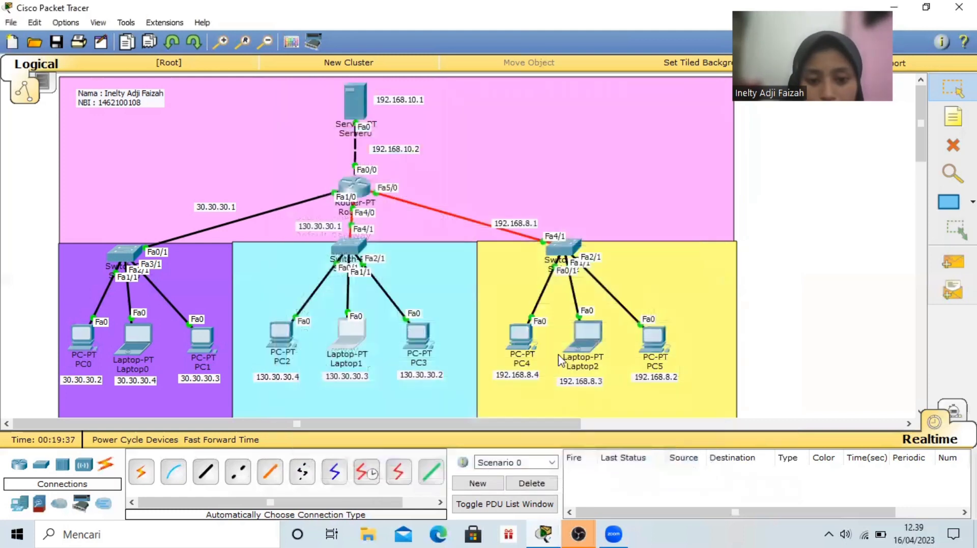
Give PC3 the static IP address 130.30.30.2 with subnet mask 255.255.0.0 in its IP configuration
click(421, 331)
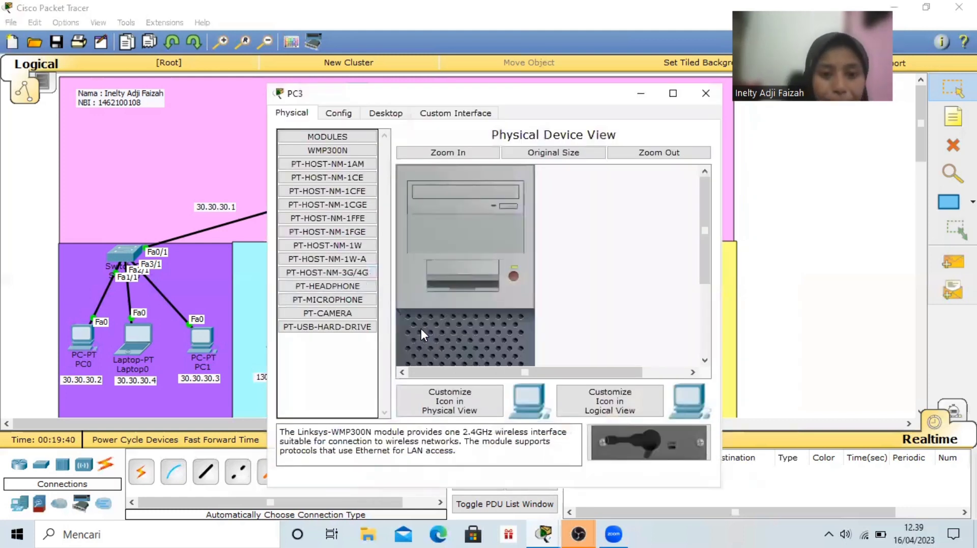
click(387, 114)
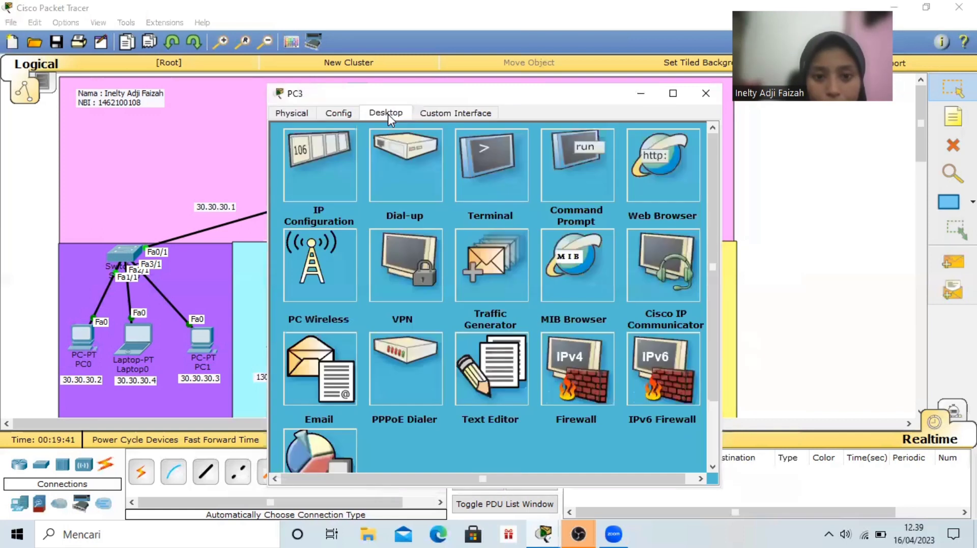
click(340, 175)
click(440, 194)
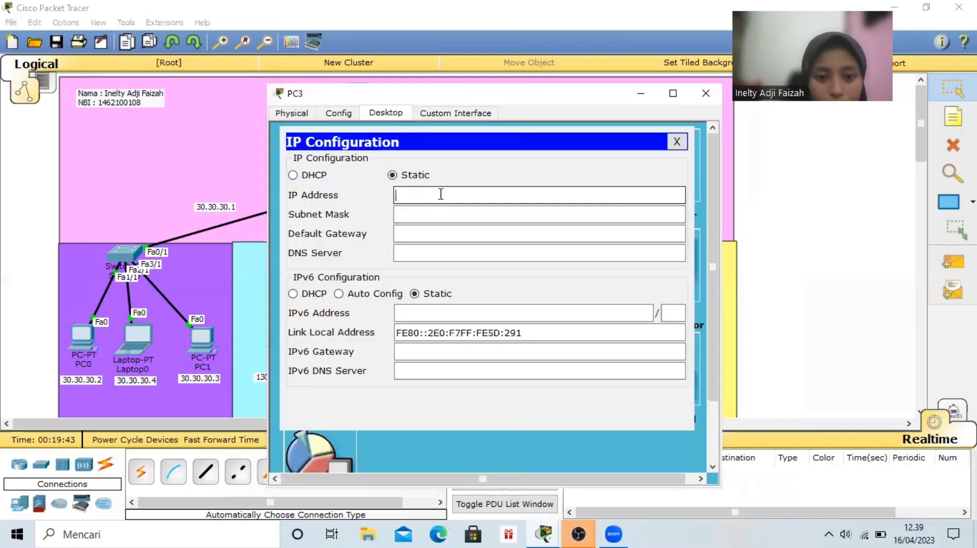
text(130.30.30.4)
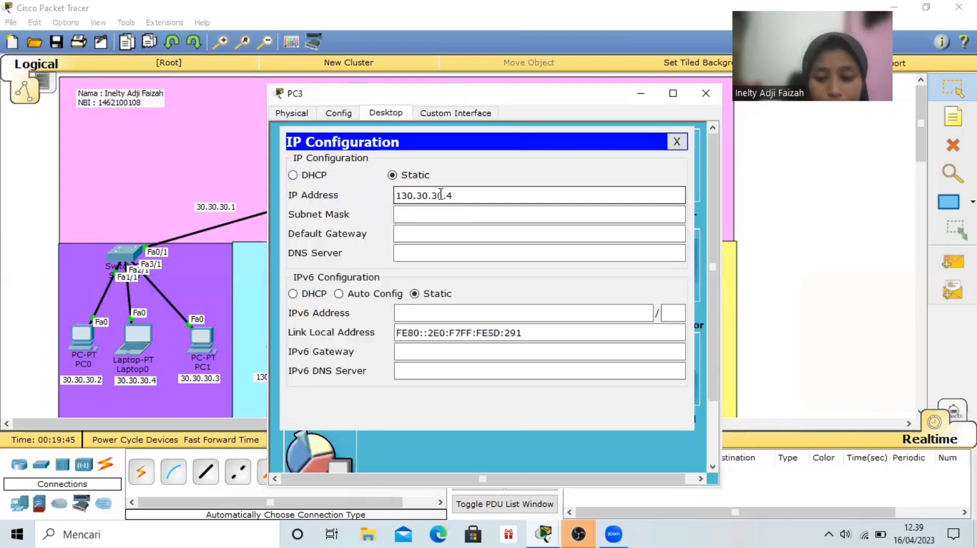
text(2)
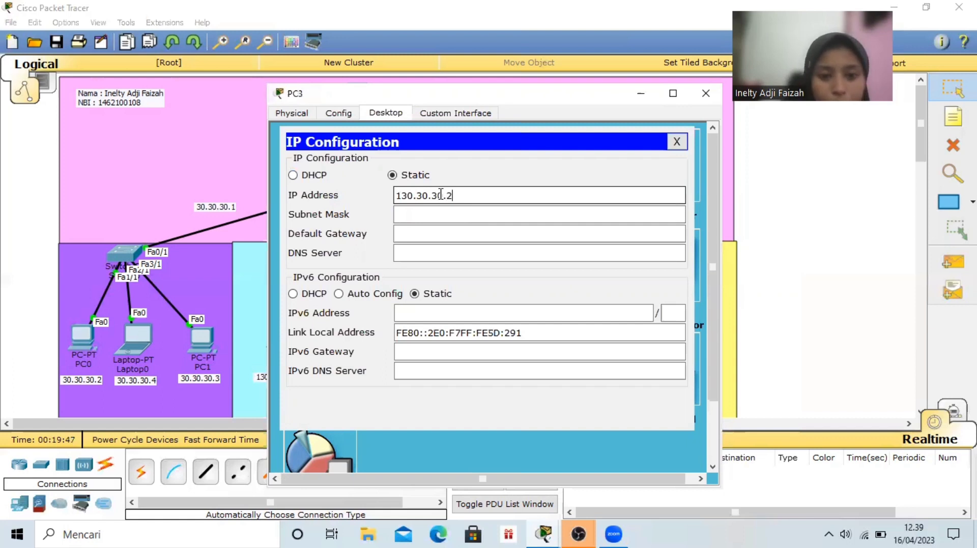
click(467, 209)
Set PC3's default gateway to 130.30.30.1 and DNS server to 192.168.10.1, and close its window
click(468, 230)
text(130.30.30.4)
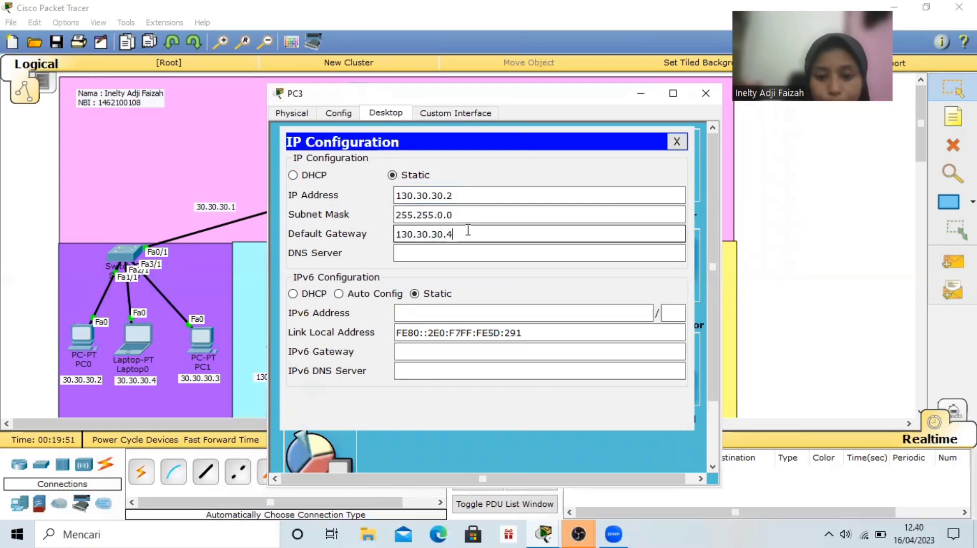
text(1)
click(479, 254)
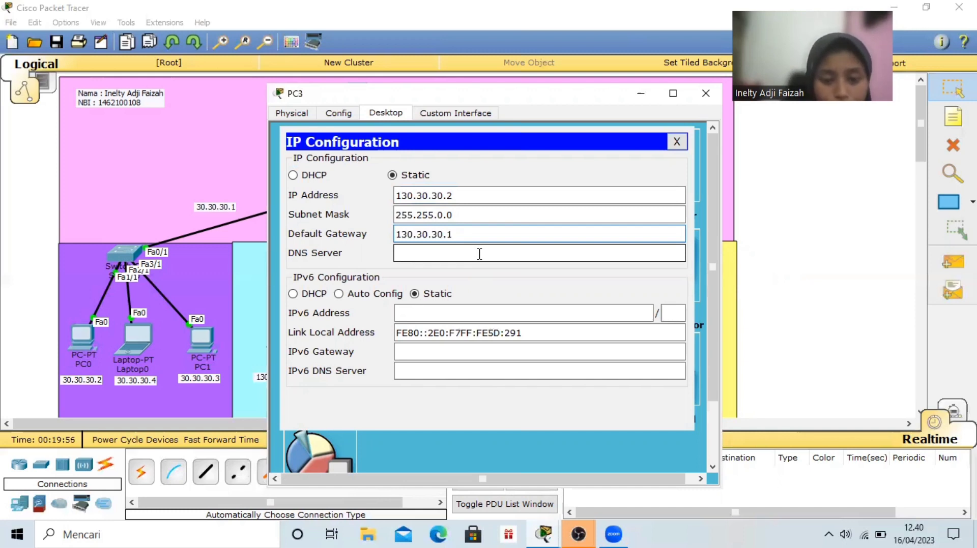
text(192.16)
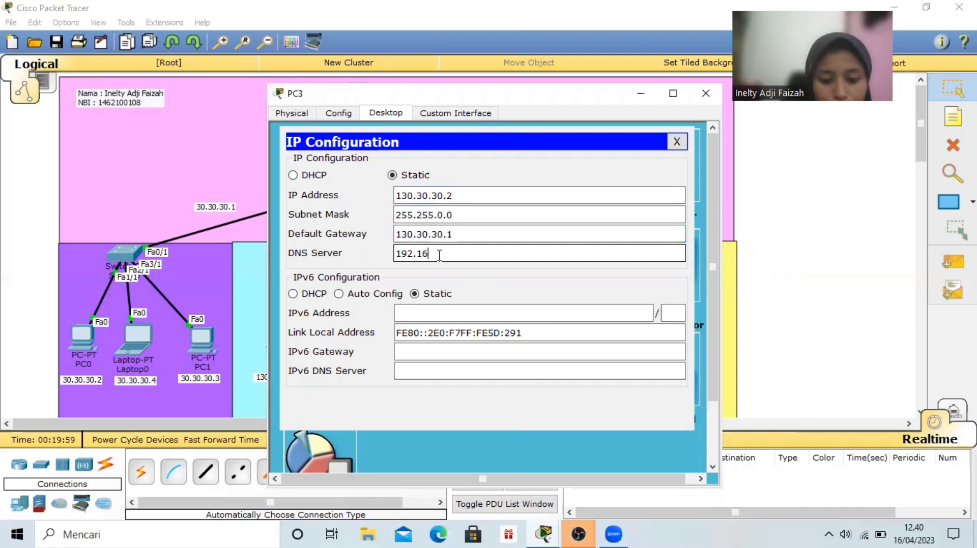
text(8.10.1)
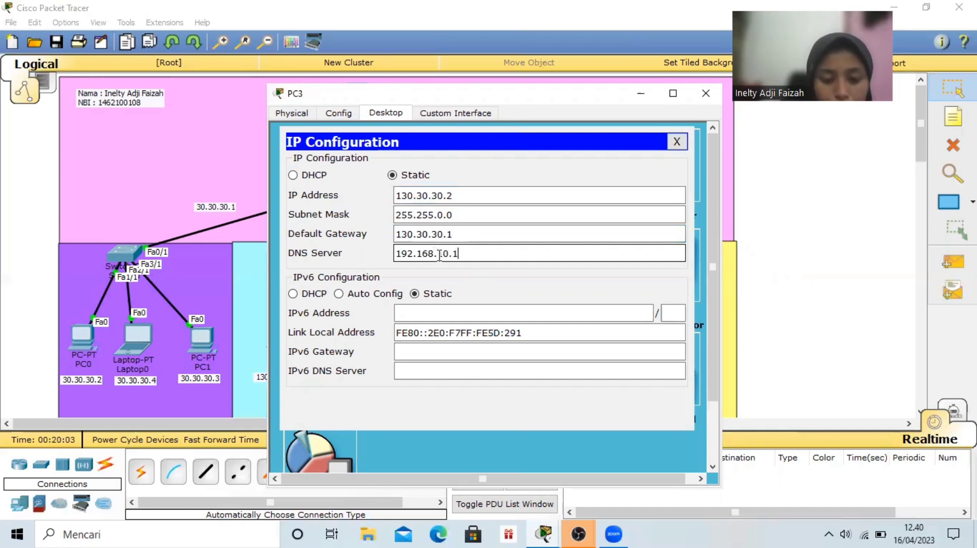
click(704, 90)
Give PC4 the static IP address 192.168.8.4 with subnet mask 255.255.255.0 in its IP configuration
click(515, 339)
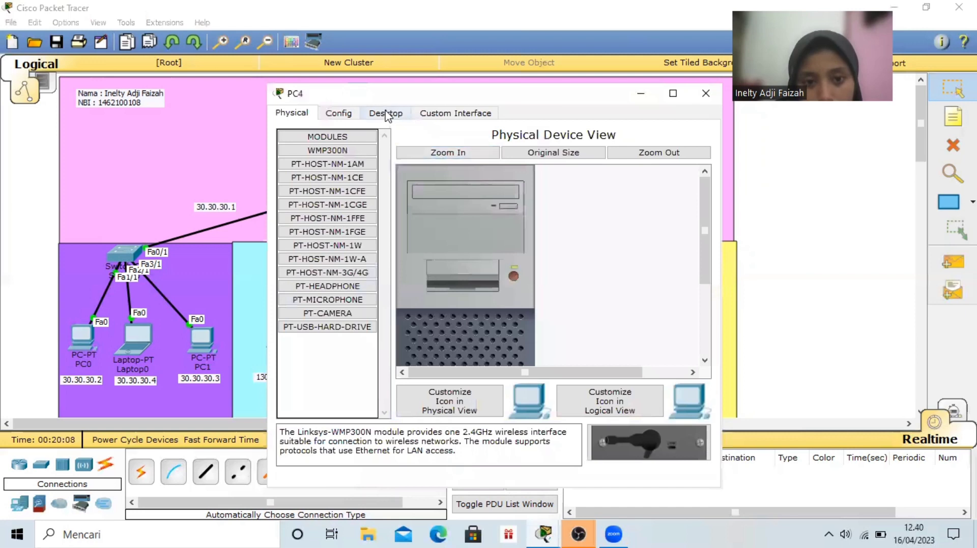
click(387, 115)
click(334, 153)
click(430, 193)
text(19)
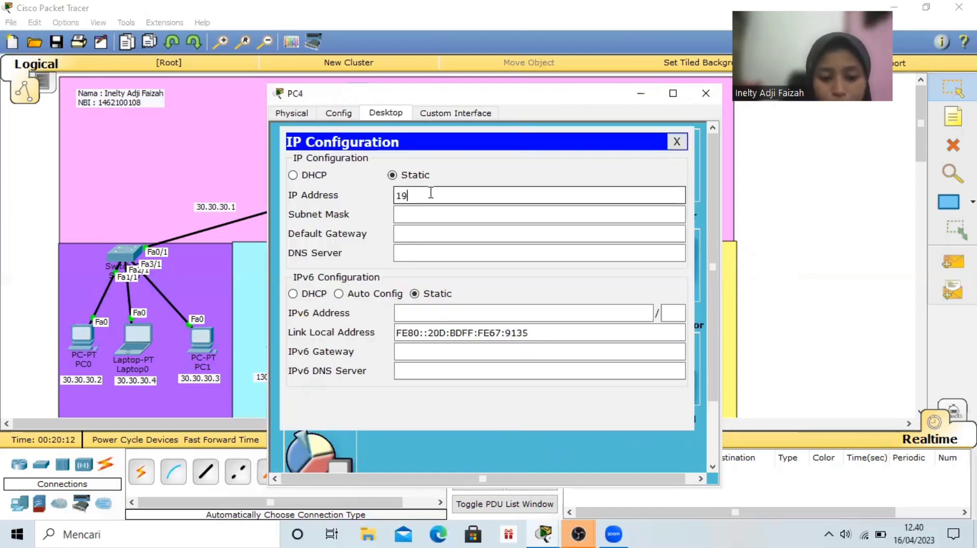
text(2.168)
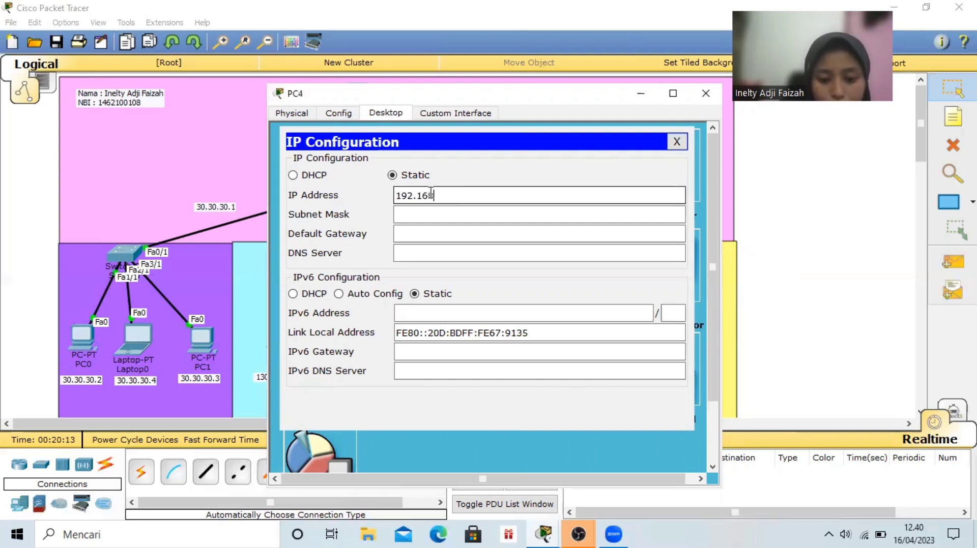
text(.8.)
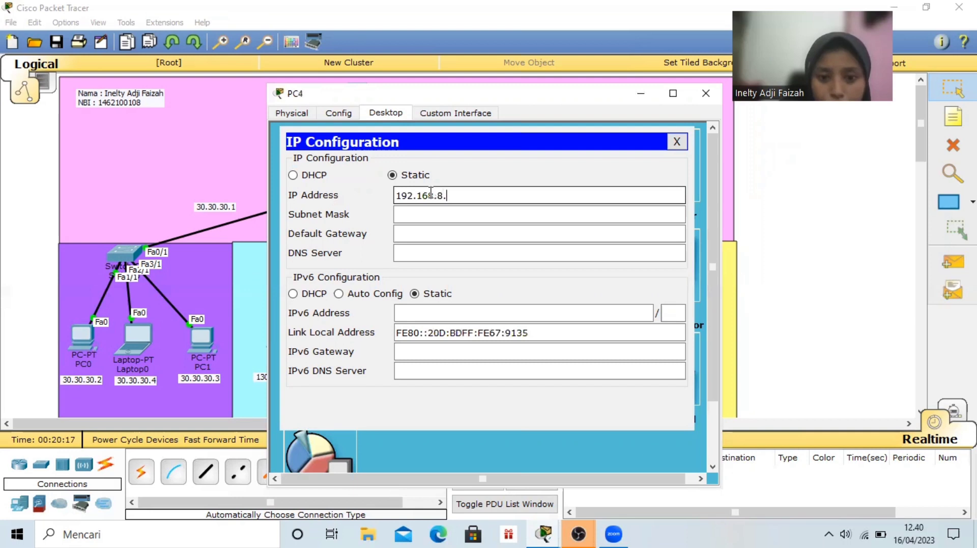
text(4)
key(Tab)
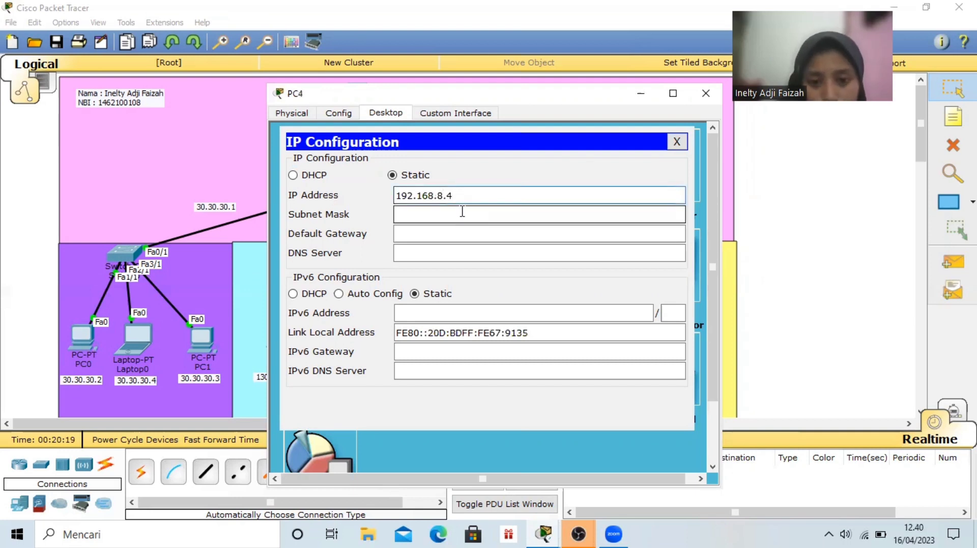
Set PC4's default gateway to 192.168.8.1 and DNS server to 192.168.10.1, and close its window
drag(457, 195, 396, 197)
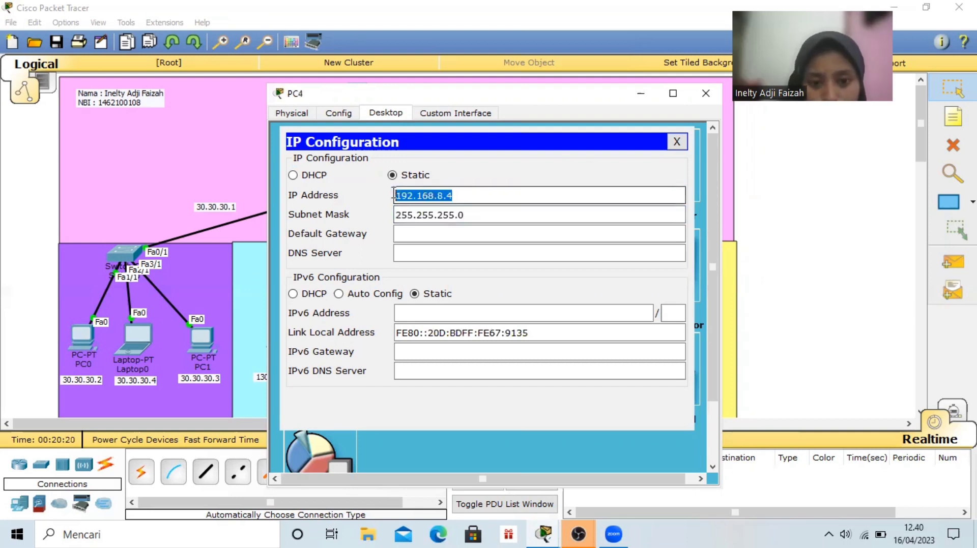
click(420, 233)
text(192.168.8.1)
click(444, 255)
text(192)
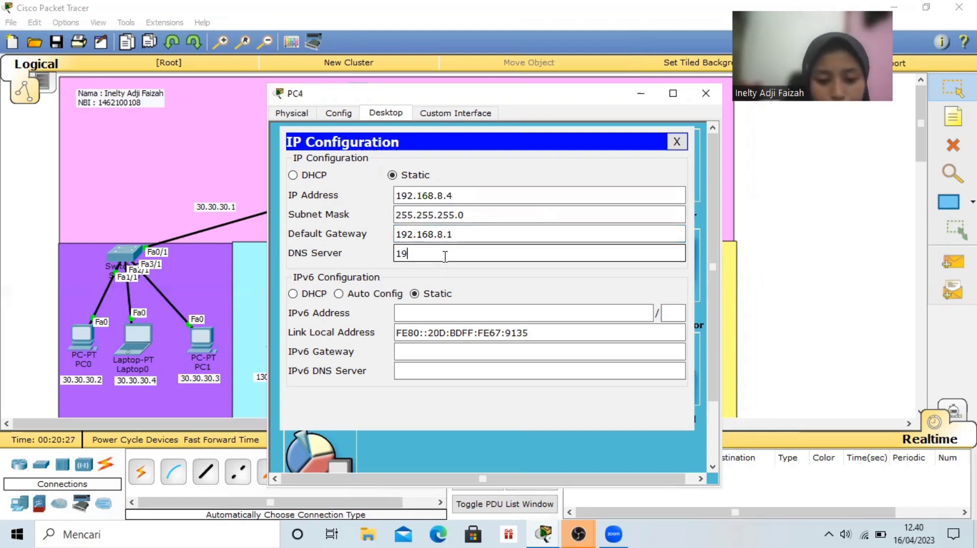
text(.168.10.1)
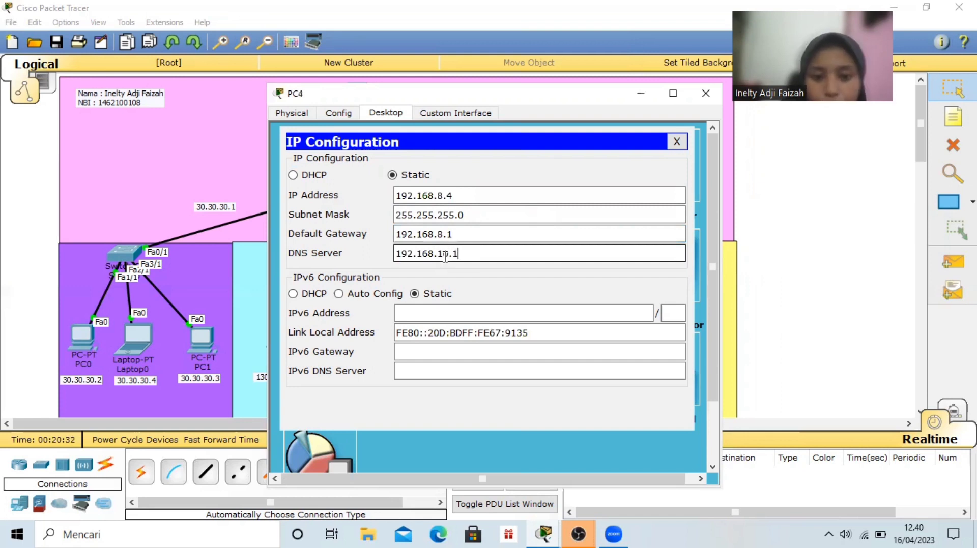
click(704, 101)
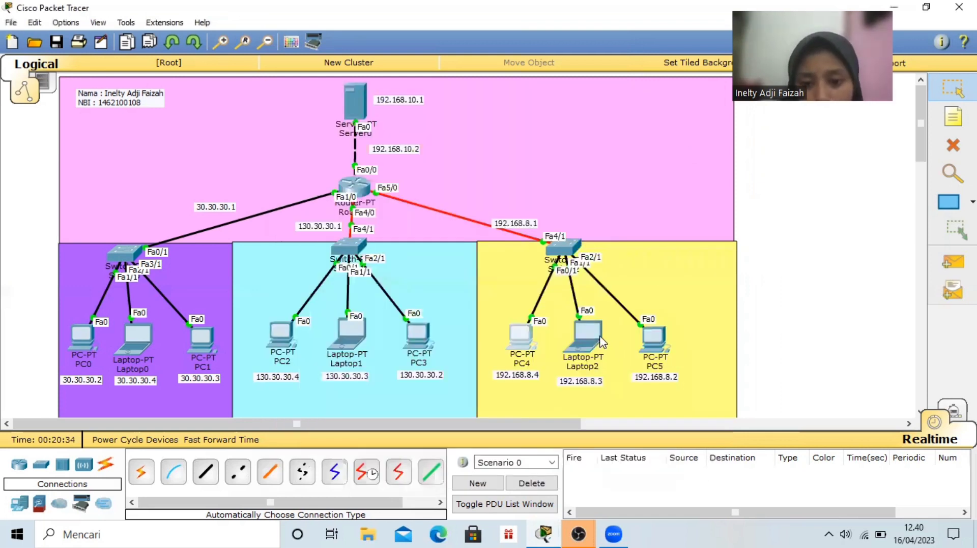
Give Laptop2 the static IP address 192.168.8.3 with subnet mask 255.255.255.0 in its IP configuration
click(588, 331)
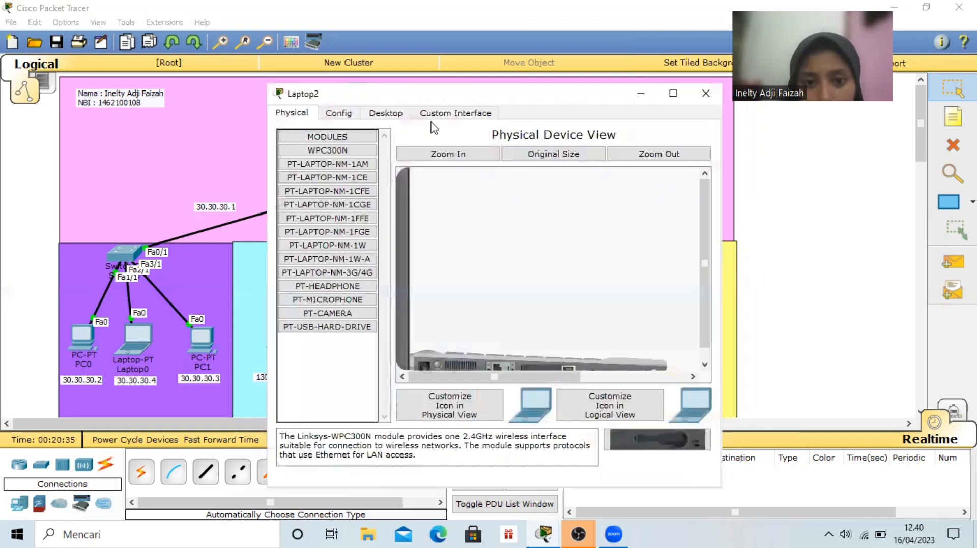
click(387, 113)
click(333, 179)
click(420, 192)
text(192.168.8.4)
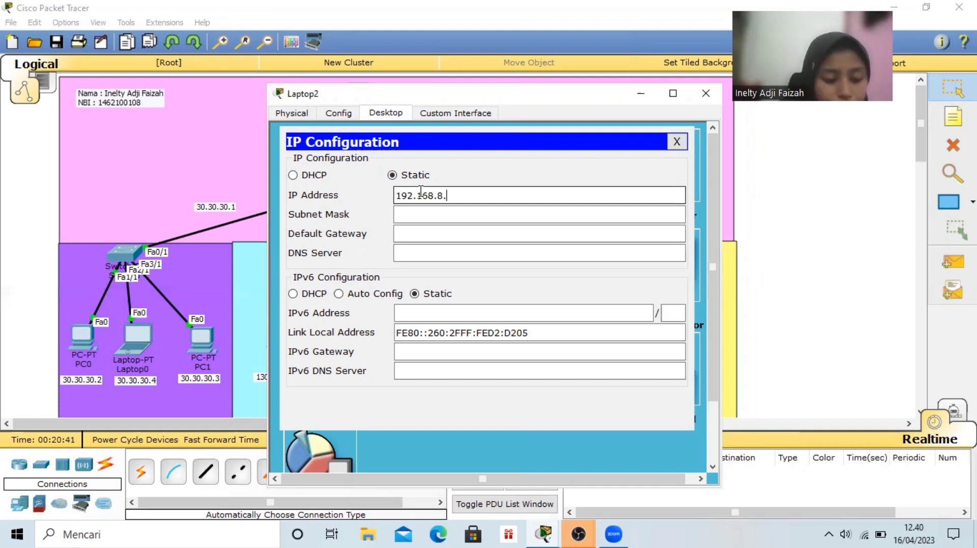
click(449, 214)
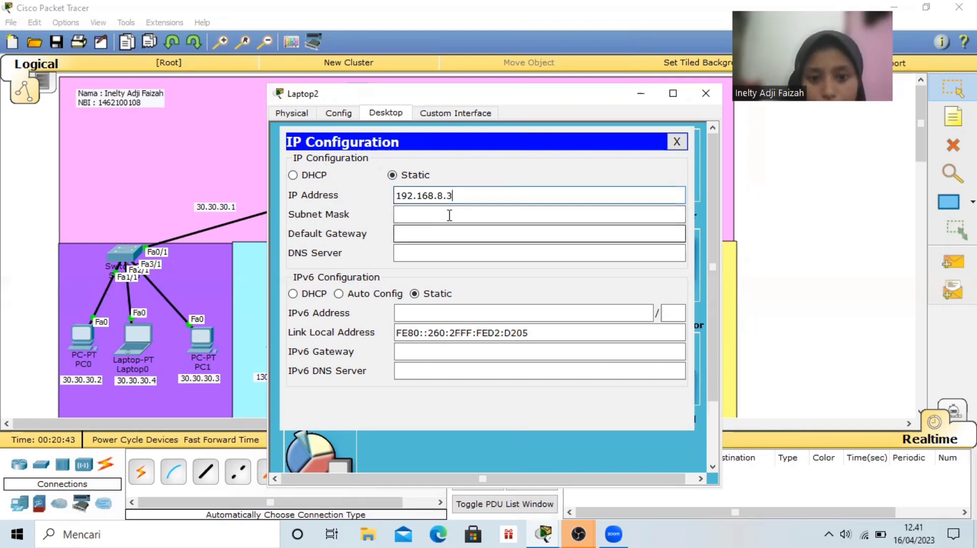
drag(450, 216, 459, 234)
Set Laptop2's default gateway to 192.168.8.1 and DNS server to 192.168.10.1, and close its window
click(459, 234)
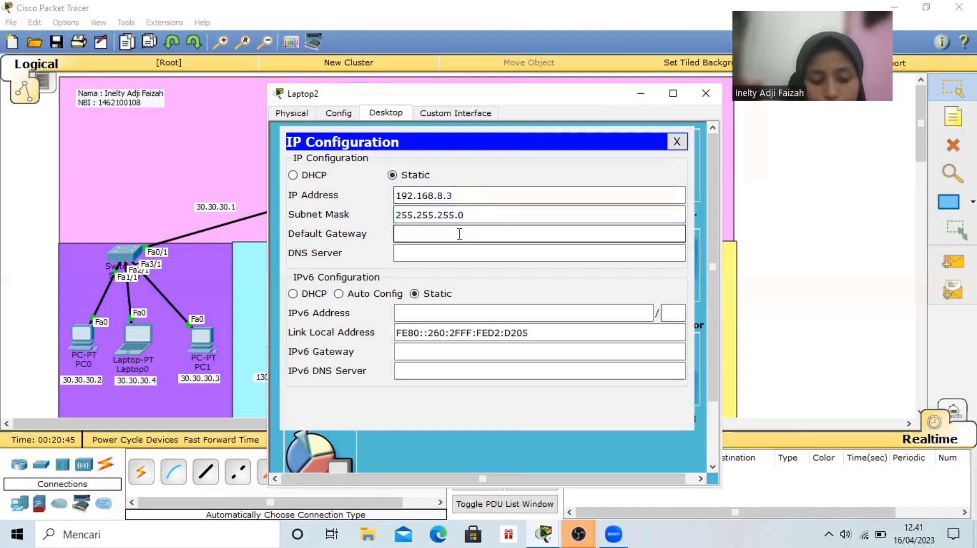
text(192.168.8.4)
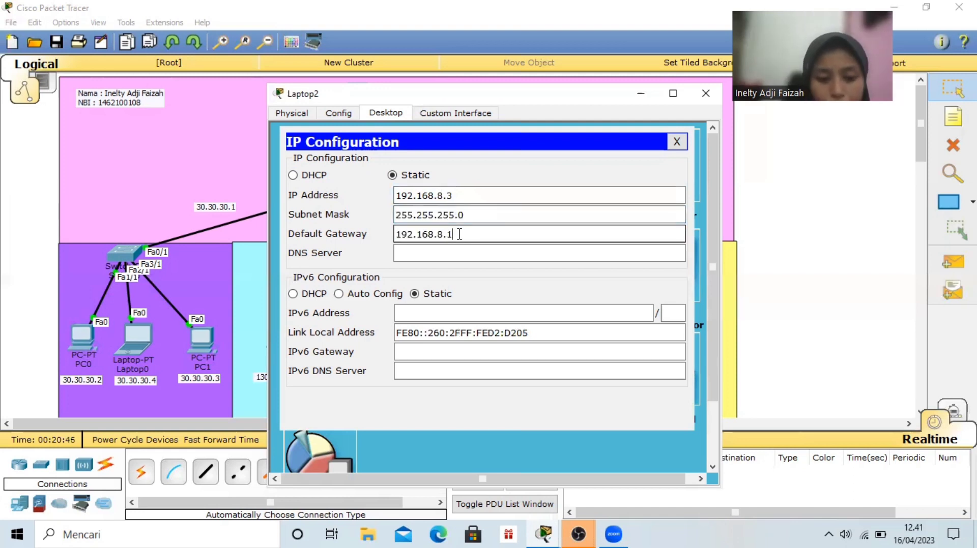
click(466, 254)
text(1)
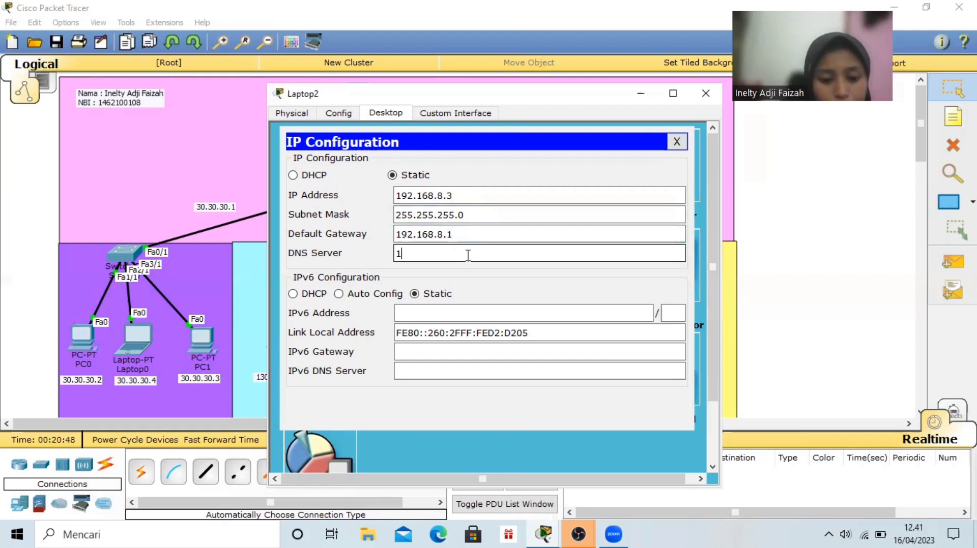
text(92.1)
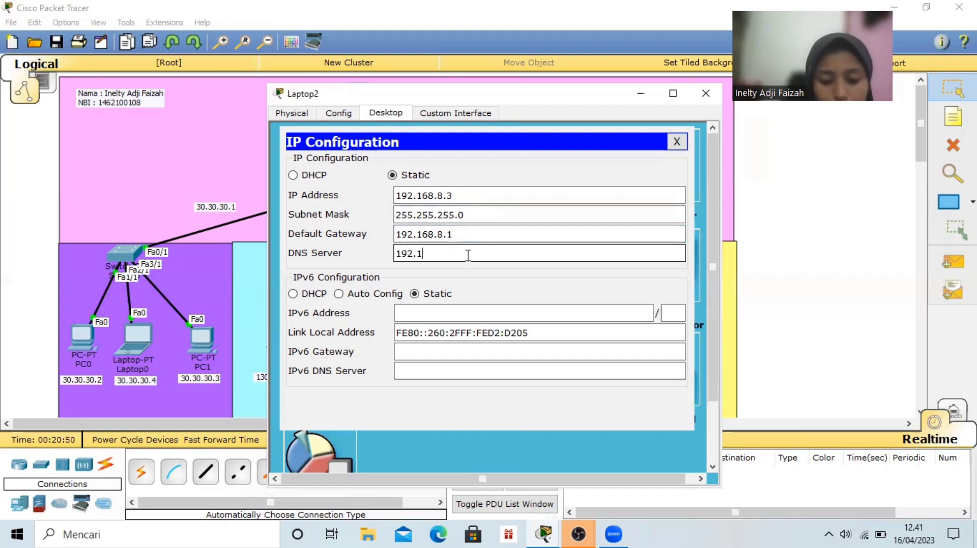
text(68.10.1)
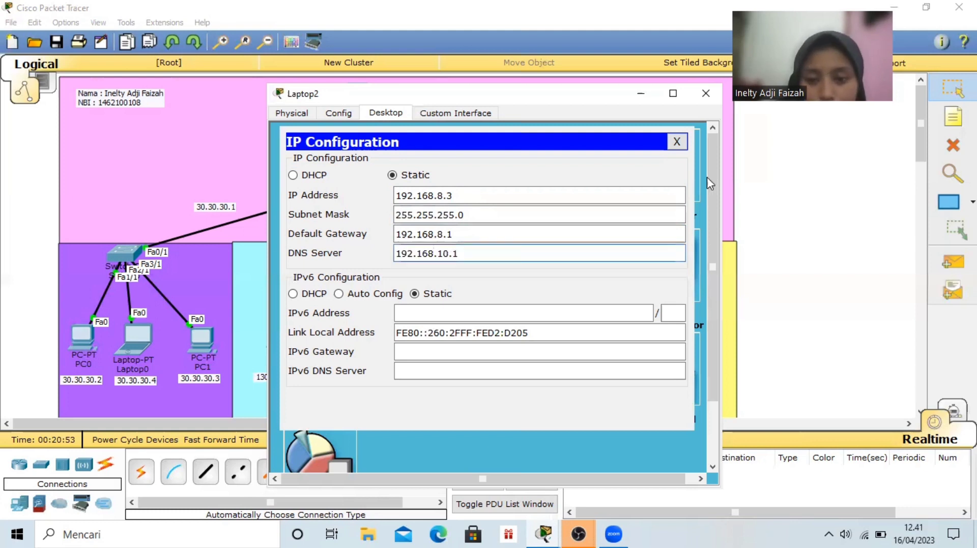
click(706, 93)
Give PC5 the static IP address 192.168.8.2 with subnet mask 255.255.255.0 in its IP configuration
click(654, 337)
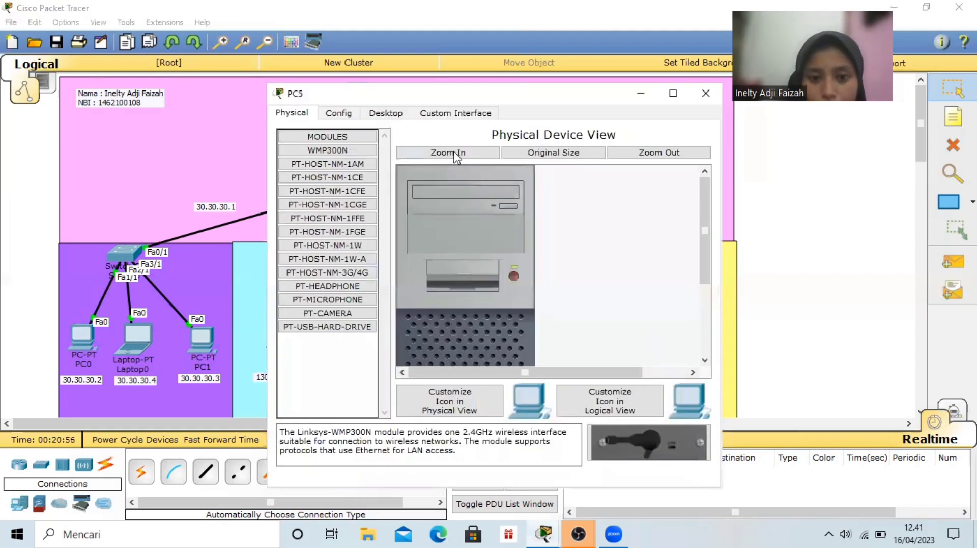
click(386, 112)
click(332, 160)
click(402, 193)
text(192.168.8.4)
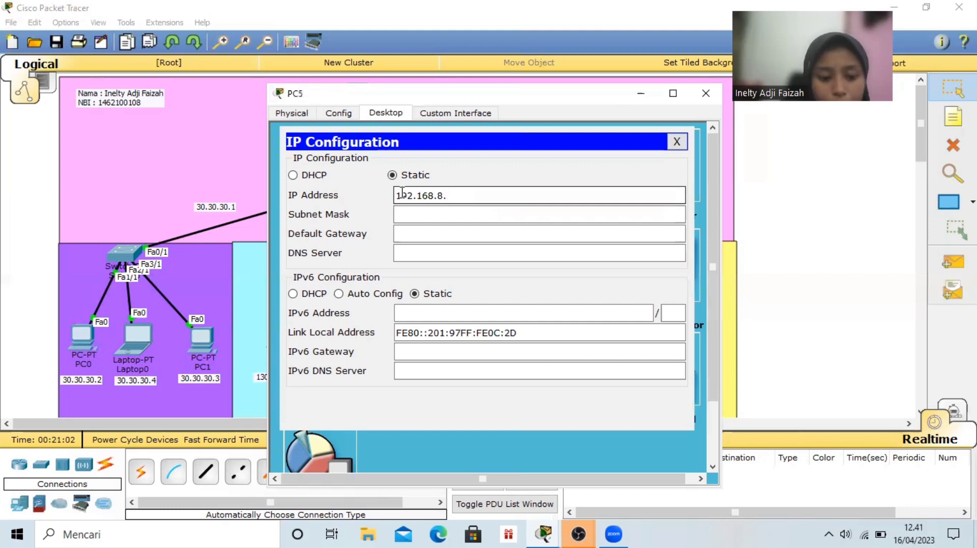
drag(439, 214, 455, 238)
Set PC5's default gateway to 192.168.8.1 and DNS server to 192.168.10.1, and close its window
click(454, 238)
text(192.168.8.4)
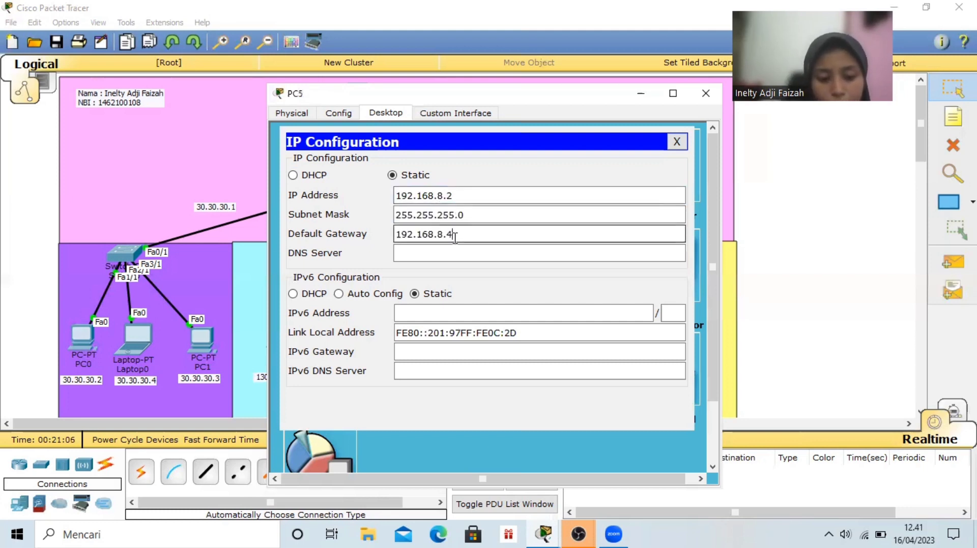
key(BackSpace)
text(1)
click(456, 251)
text(19)
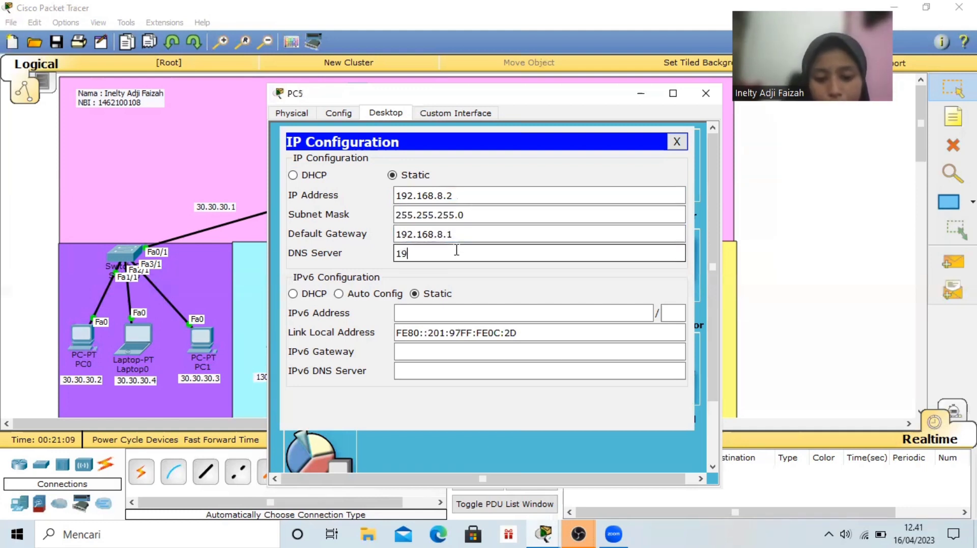
text(2.168.10.1)
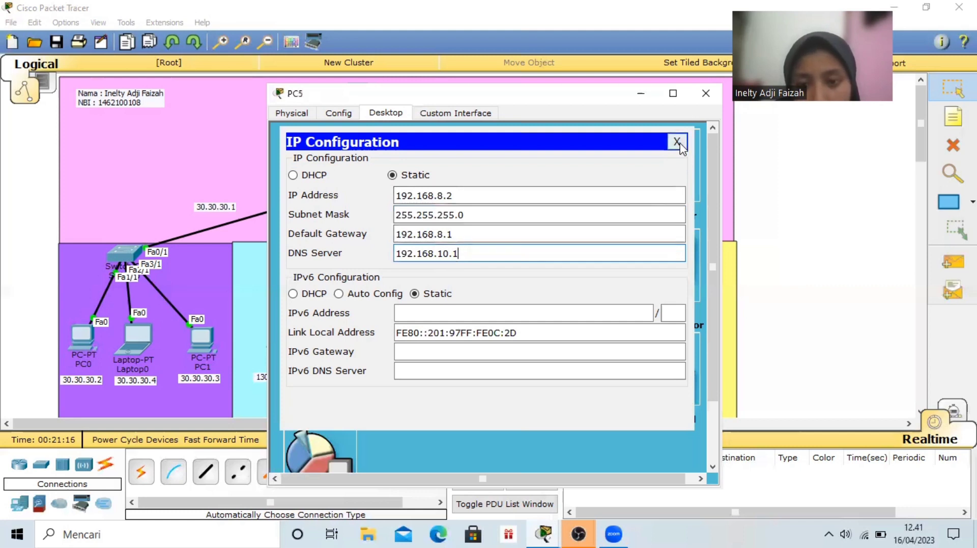
click(707, 95)
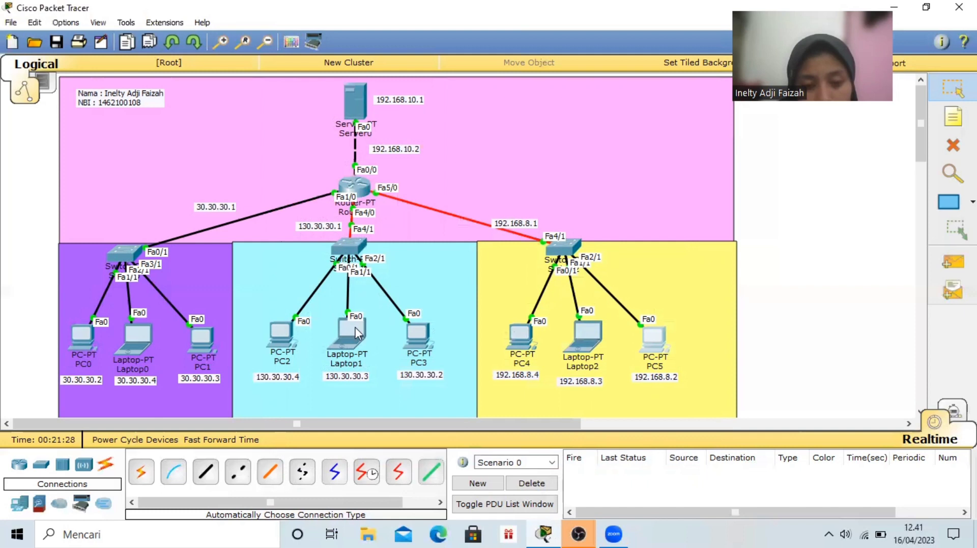
Open Laptop1's Text Editor and enter a "Nama :" line with the student's full name
mouse_move(360, 338)
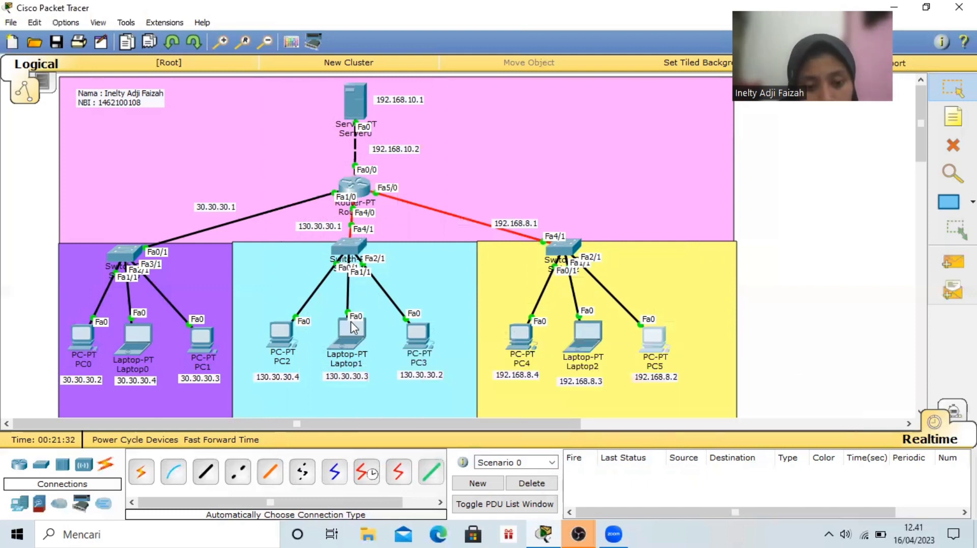
click(352, 325)
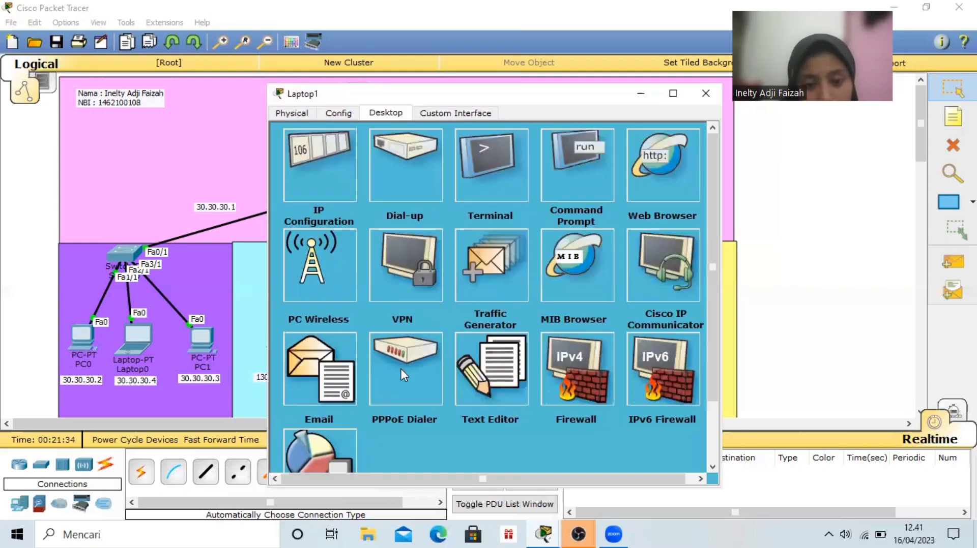
click(470, 376)
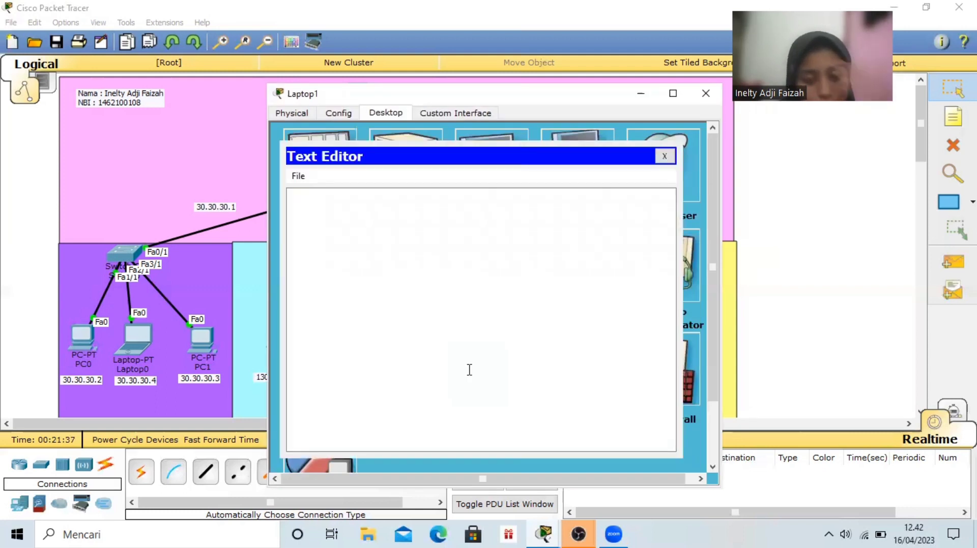
click(350, 209)
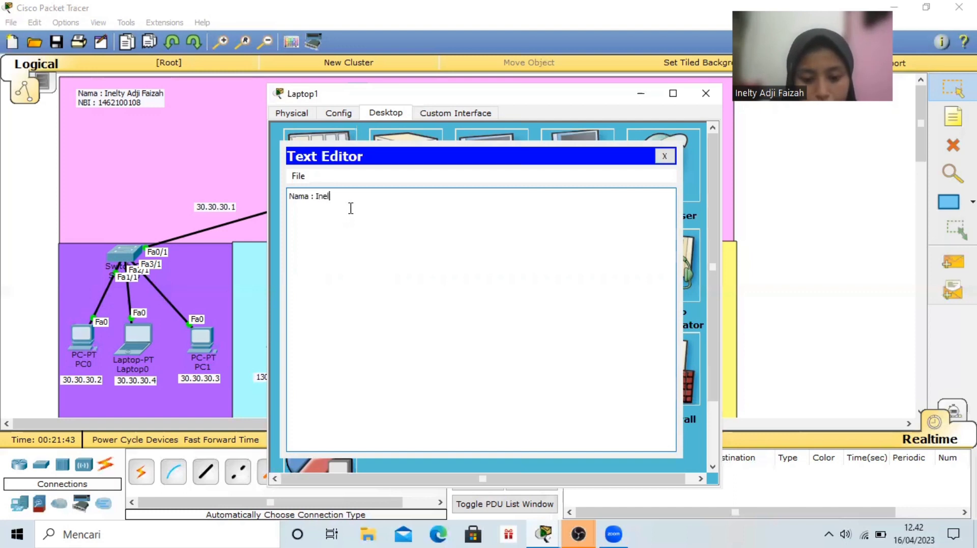
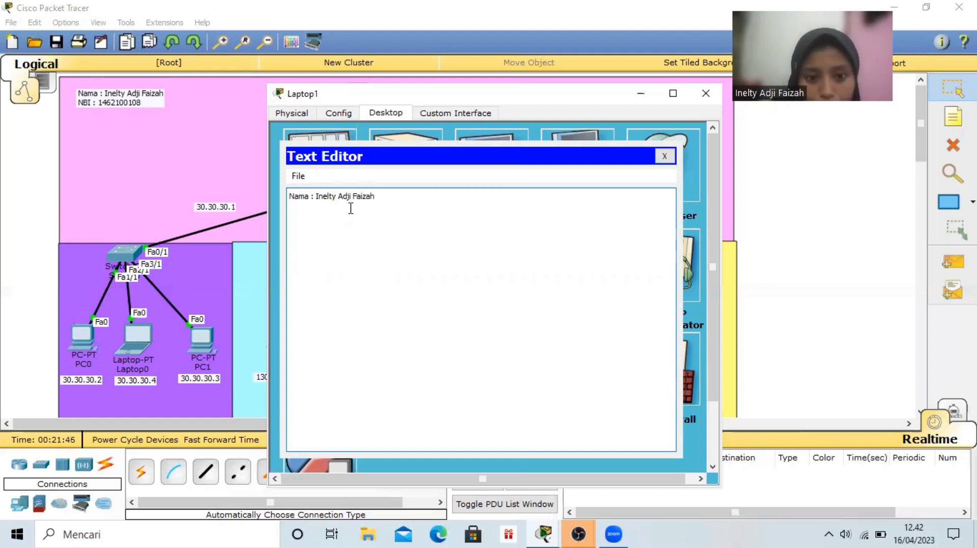
text(NBI )
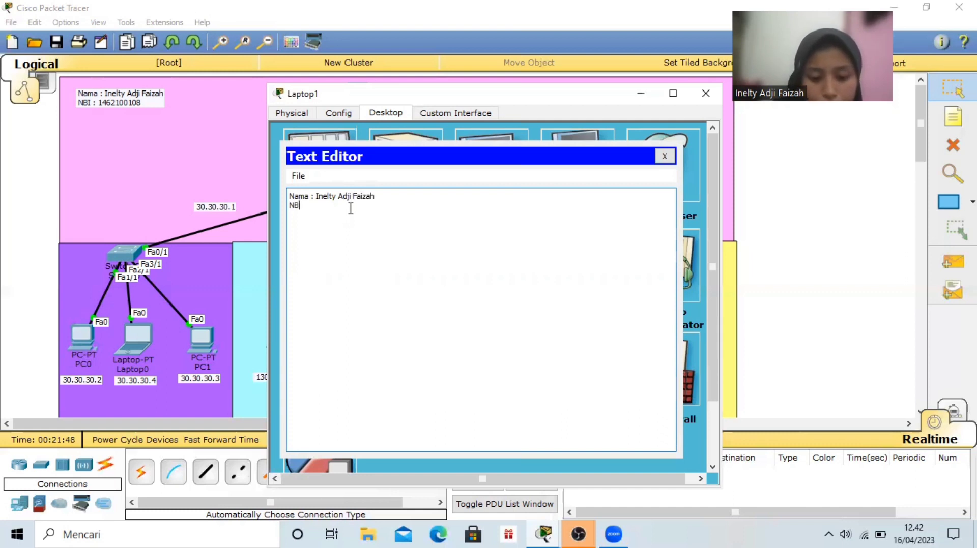
text(: )
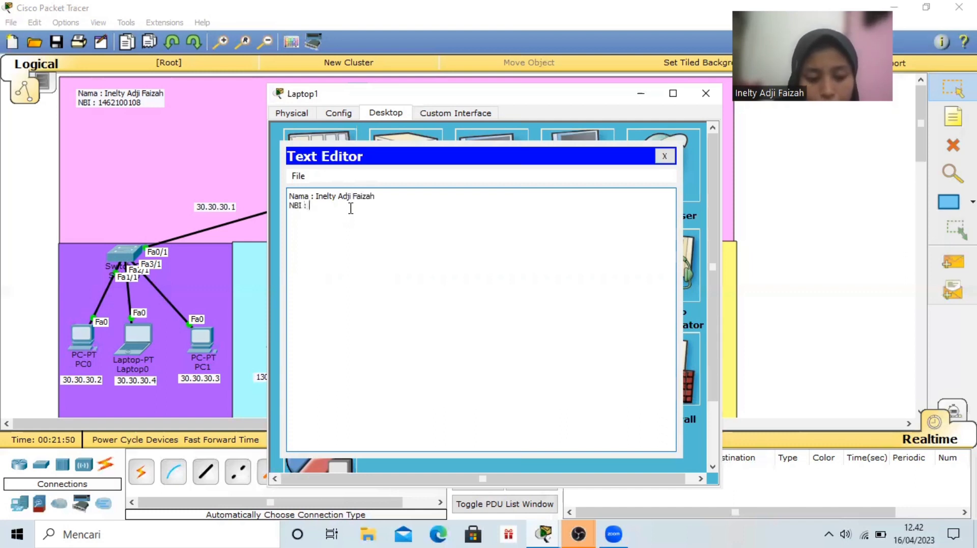
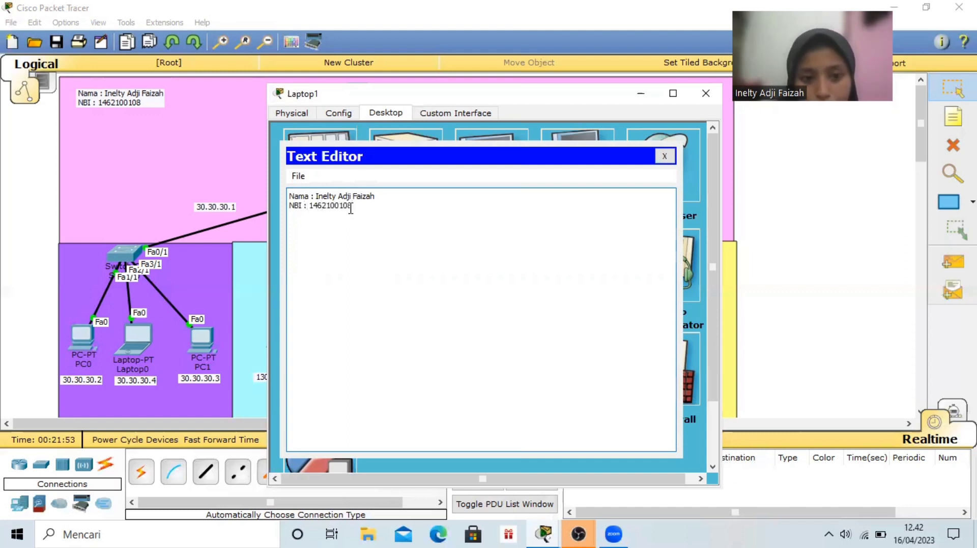
Add a third line reading "MK : Administrasi Jaringan" to Laptop1's text document
key(Return)
text(MK : Administrasi Jar)
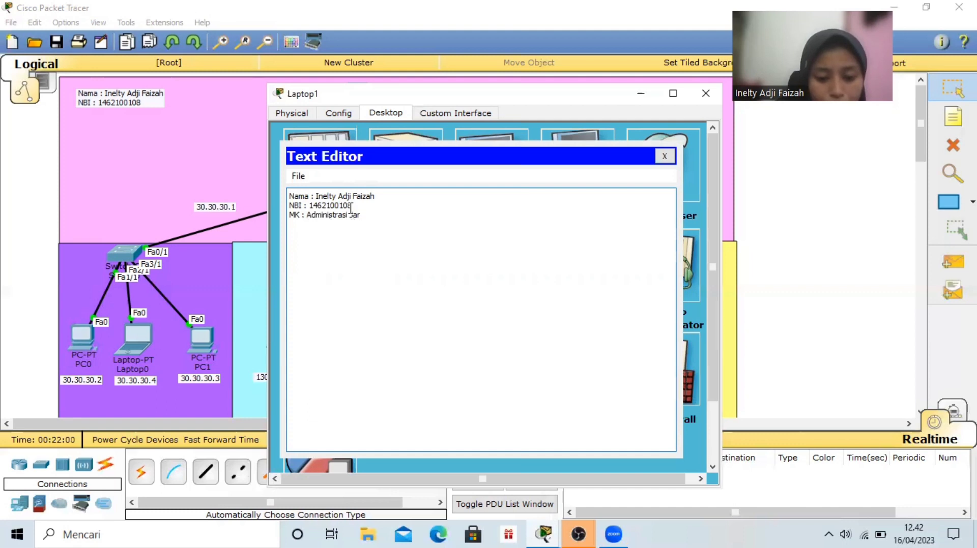
text(ingan)
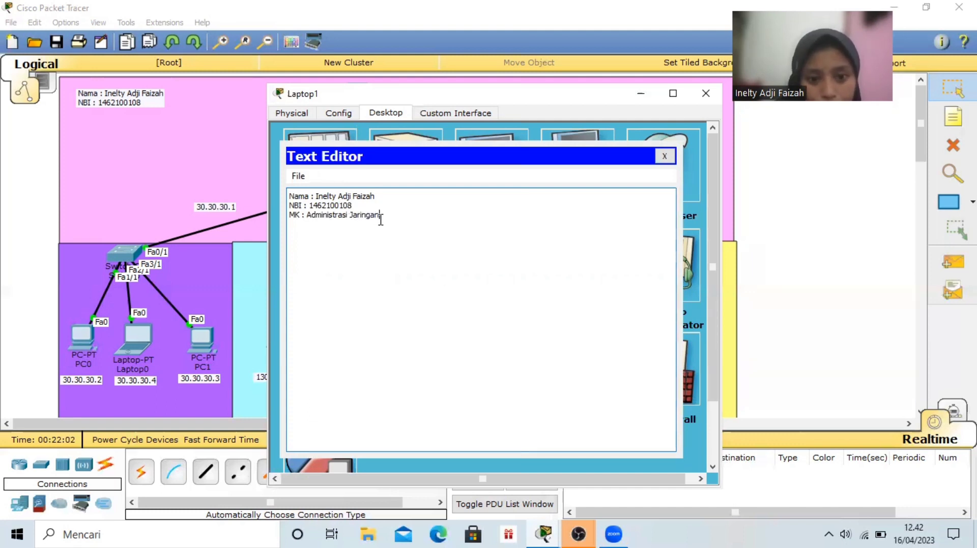
Add a fourth line reading "Kelas : D" to Laptop1's text document
key(Return)
text(Kelas : D)
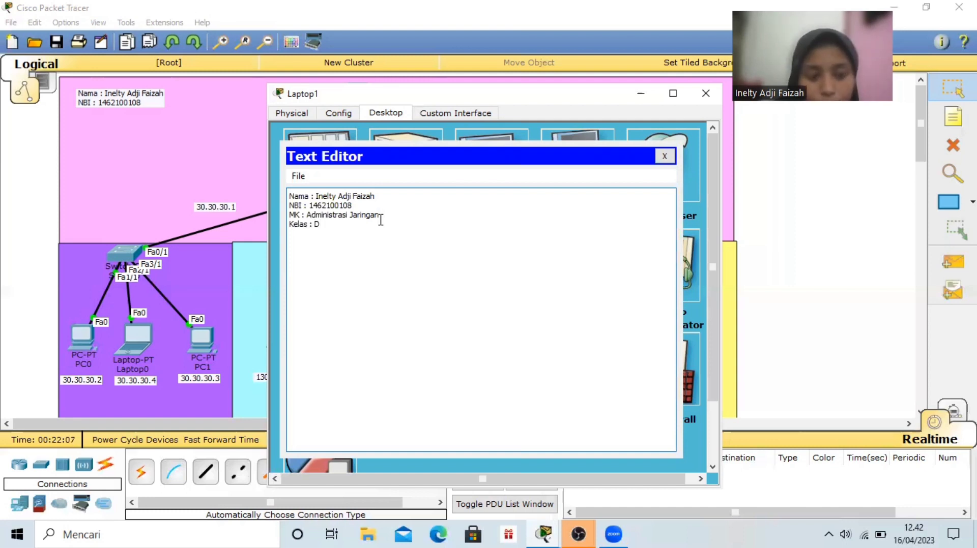
Save Laptop1's text document as ETS.txt and close the Text Editor
key(ctrl+s)
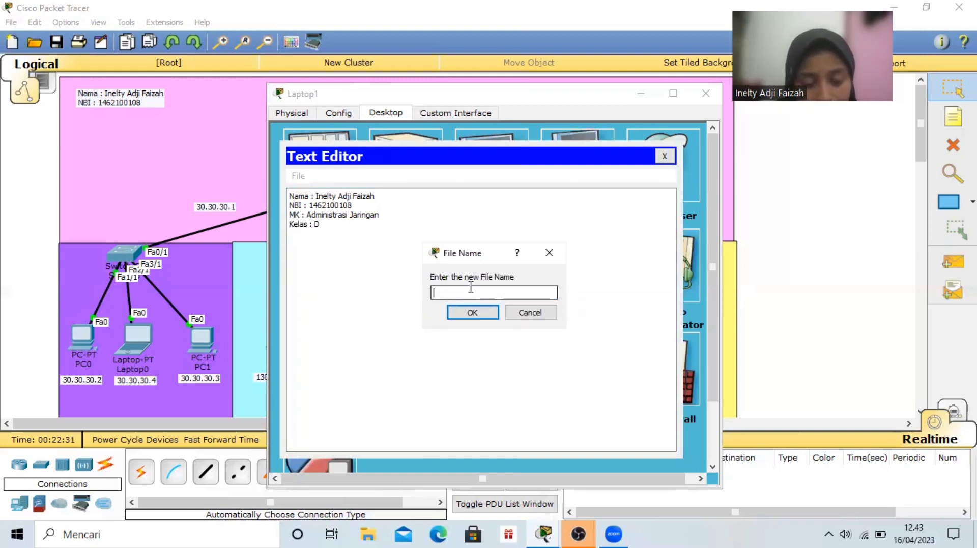
text(ET)
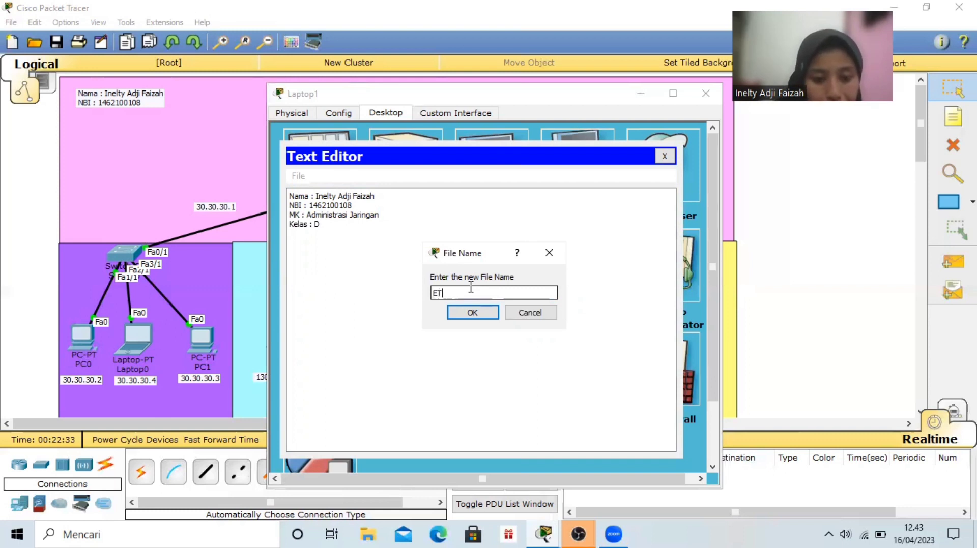
text(S.txt)
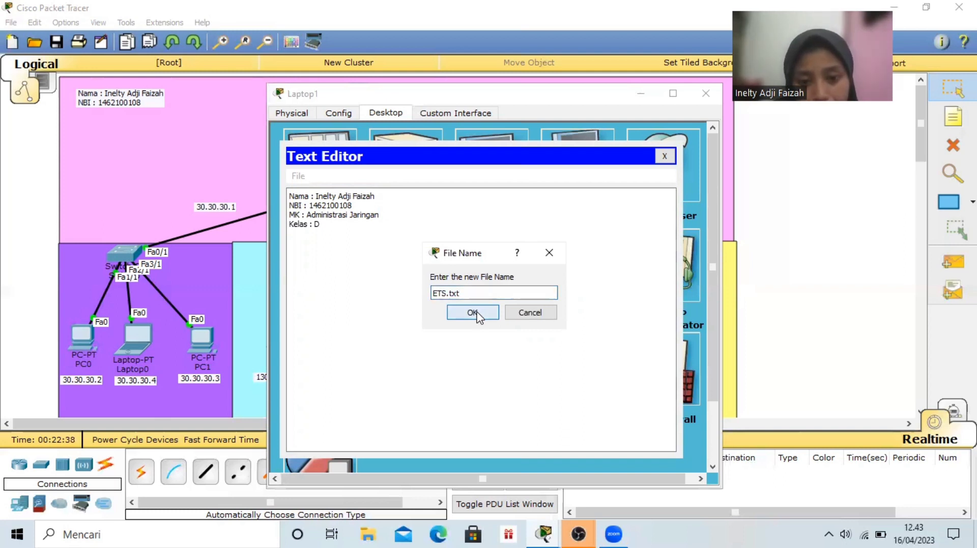
click(473, 313)
click(664, 156)
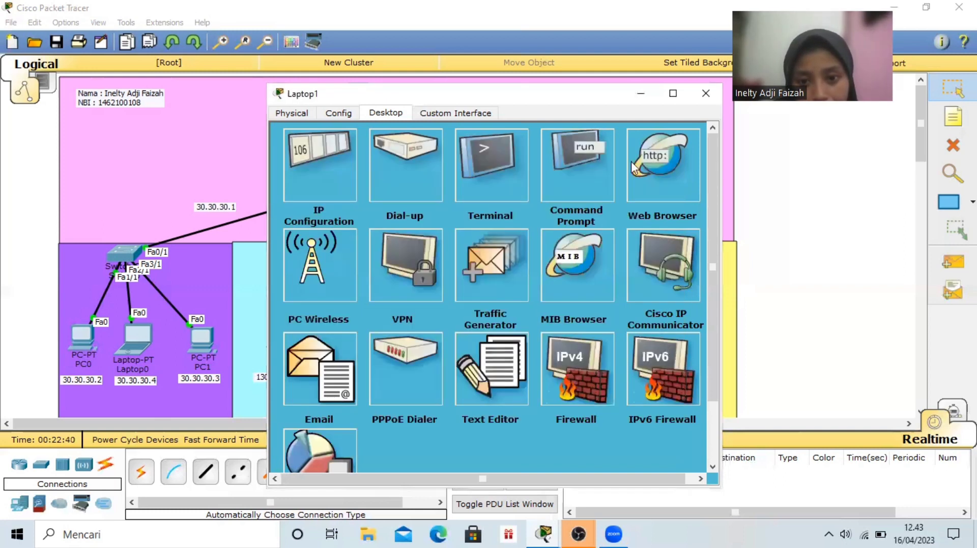
Open Laptop1's Command Prompt and start an FTP connection to 192.168.10.1
click(587, 157)
text(ftp 192.)
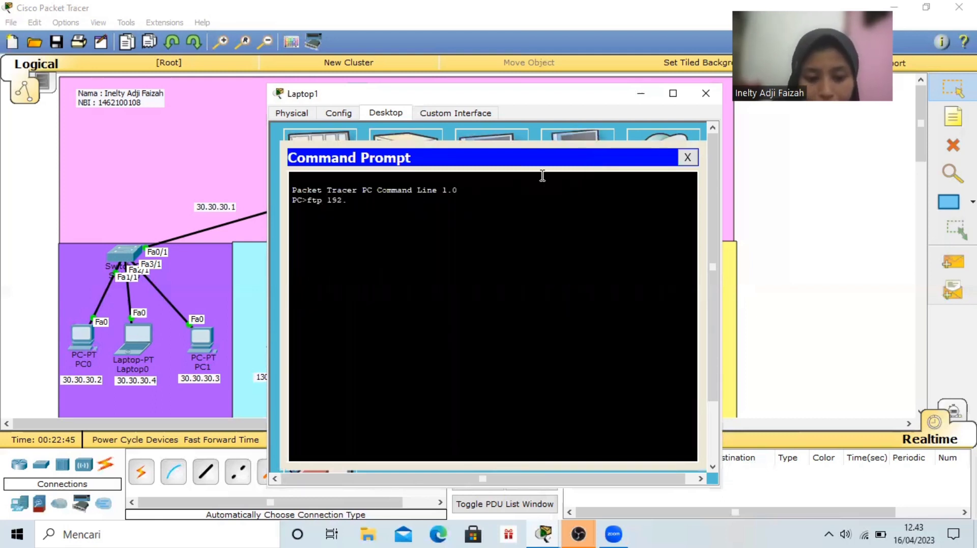
text(168.10.1)
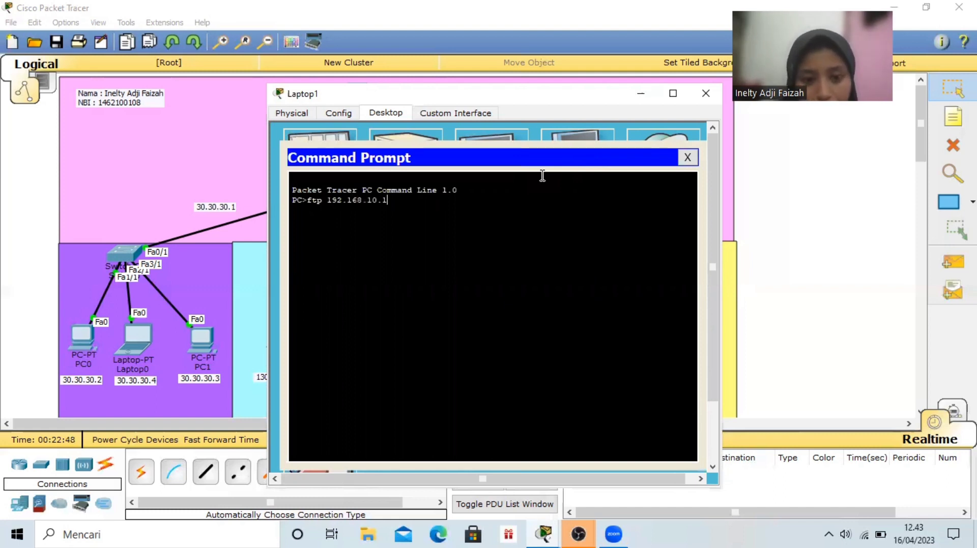
key(Return)
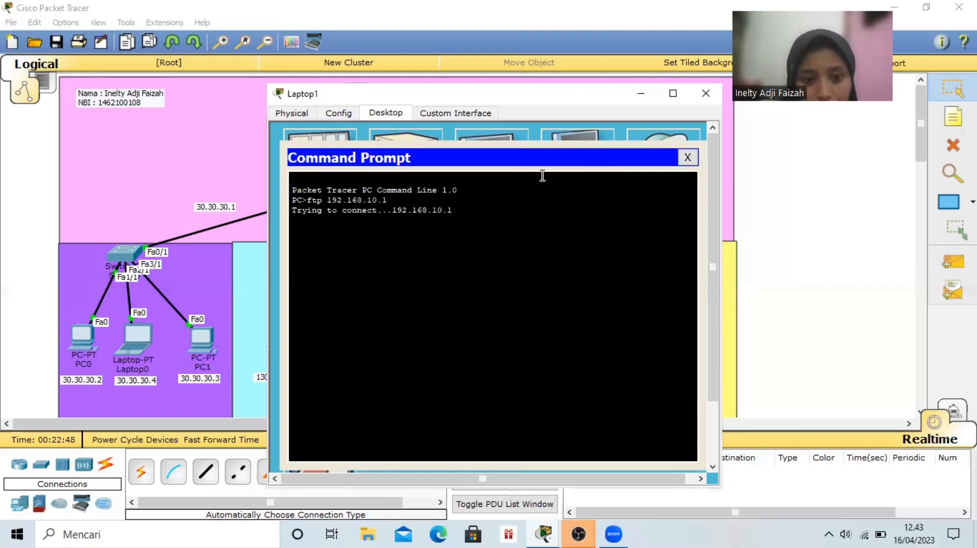
Log in to the FTP server from Laptop1 with the username admin and the account password
text(admin)
key(Return)
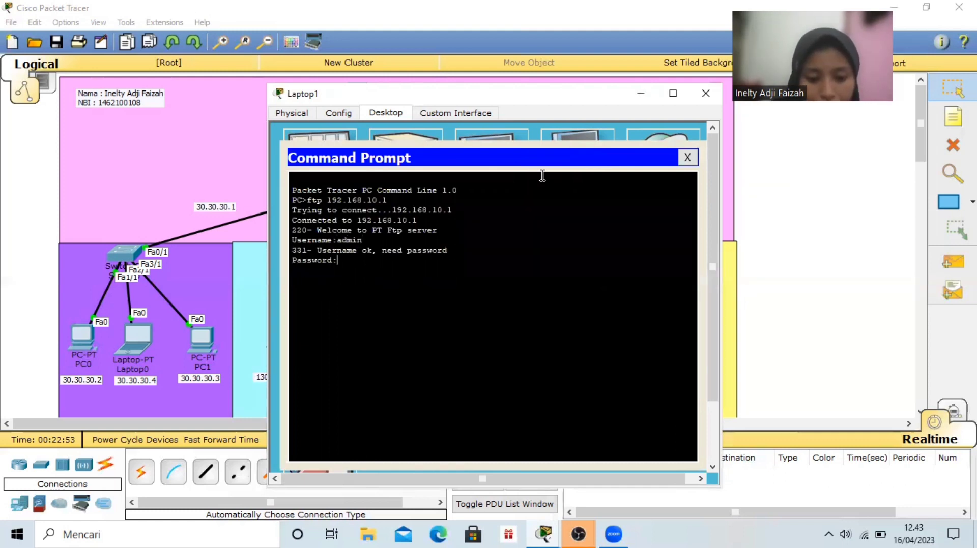
key(Return)
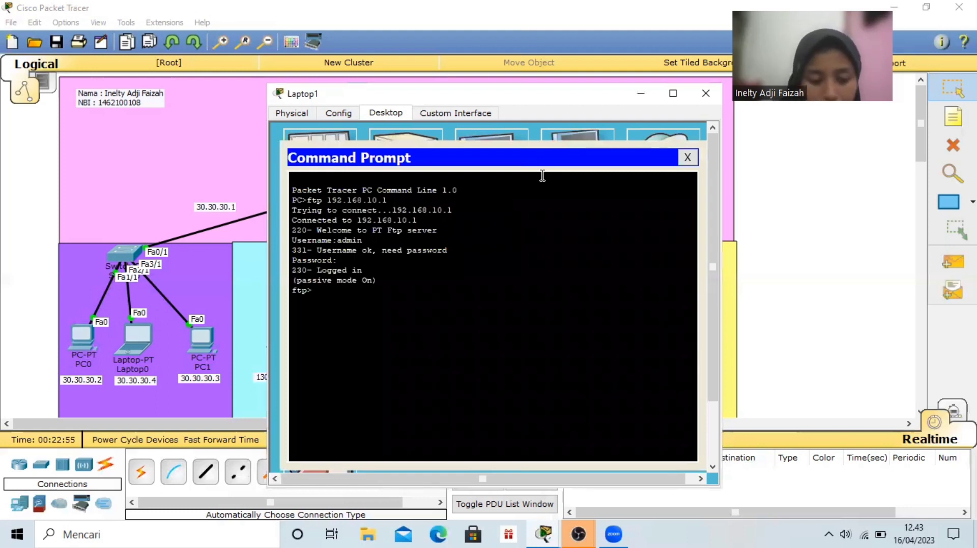
Upload ETS.txt from Laptop1 to the FTP server with the put command, and close Laptop1's window
text(pu)
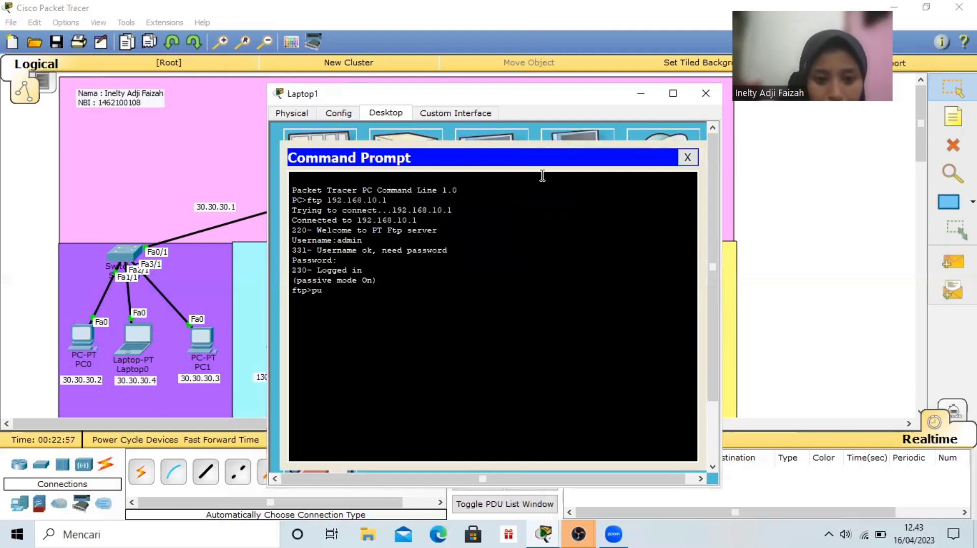
text(t E)
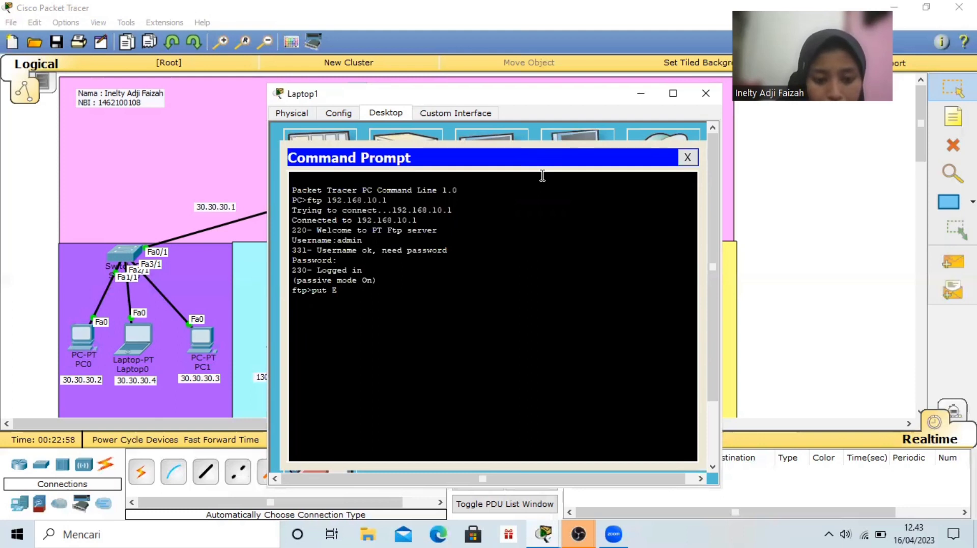
text(TS.txt)
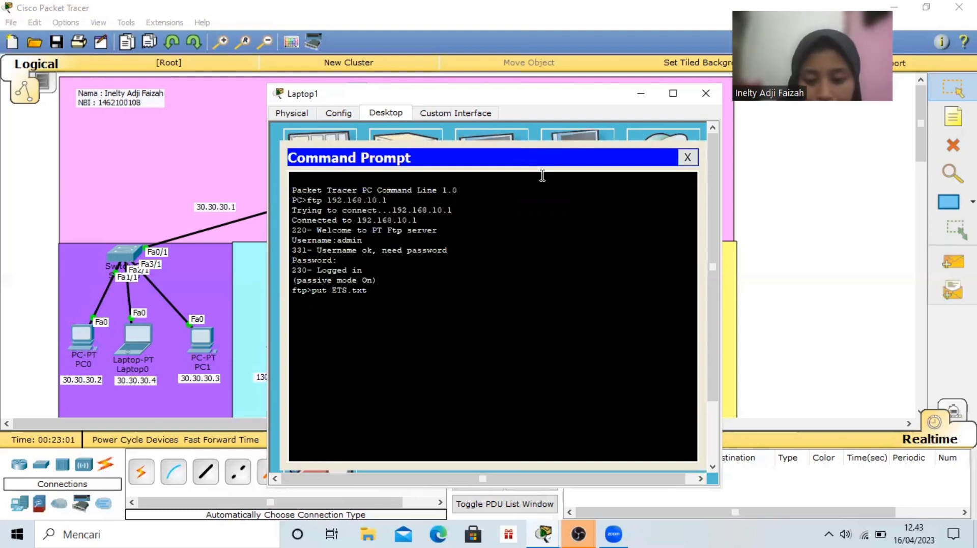
key(Return)
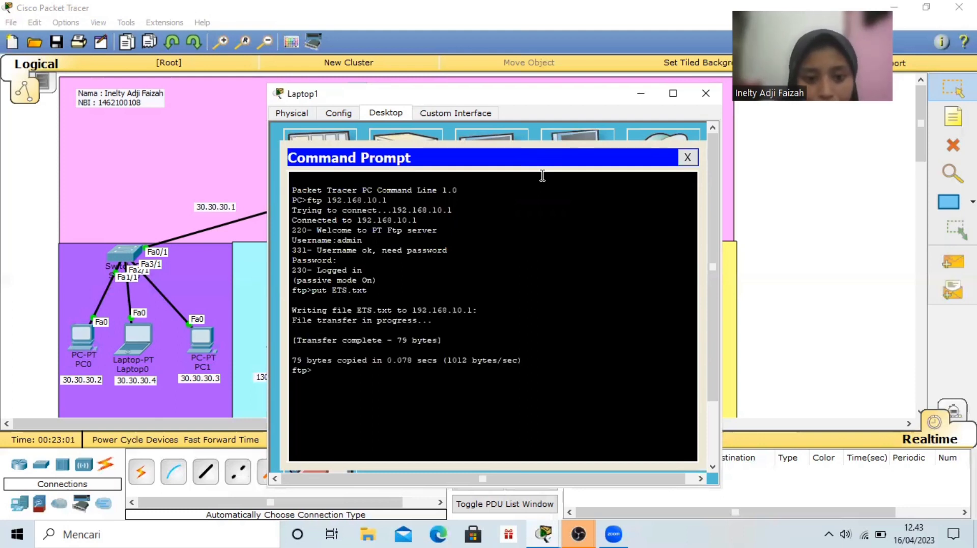
click(688, 159)
click(706, 94)
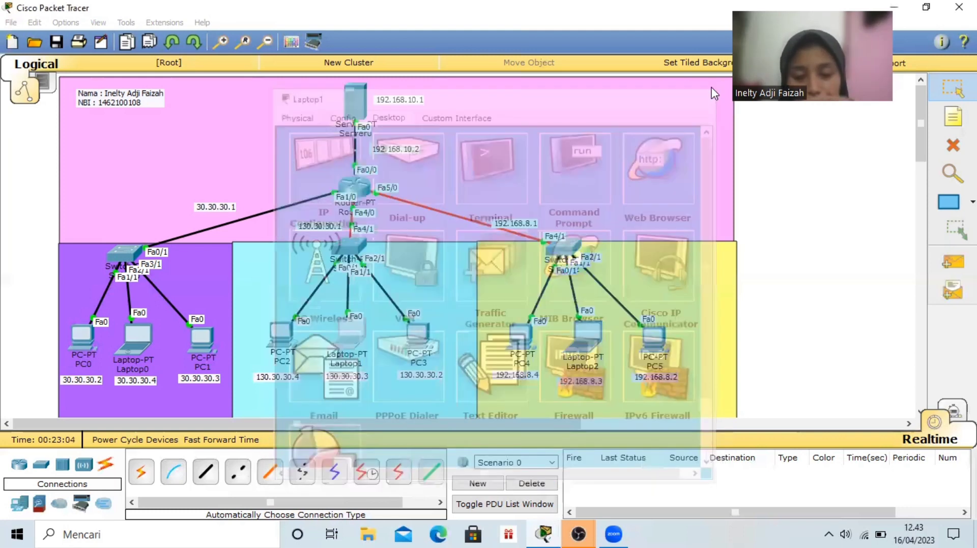
Open PC3's Command Prompt and start an FTP connection to 192.168.10.1
click(415, 335)
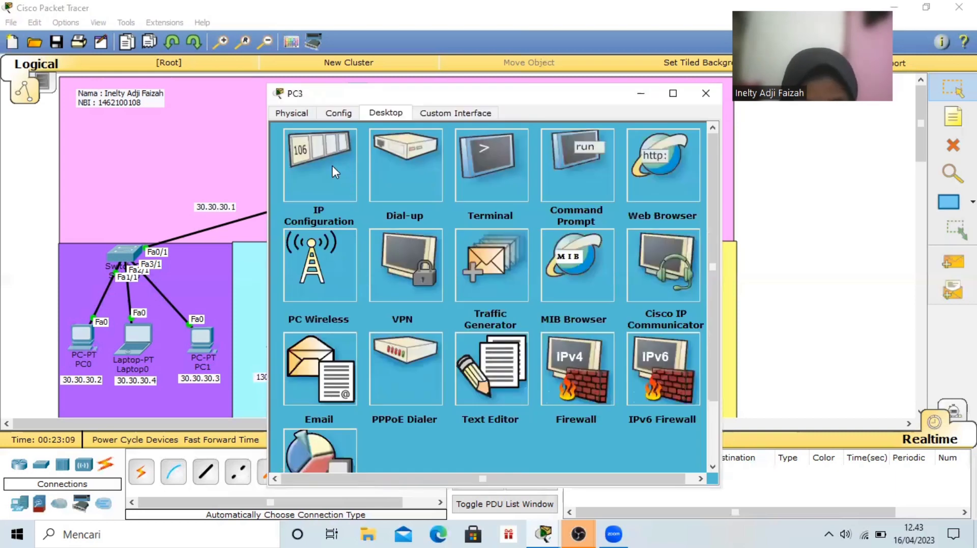
click(575, 166)
text(ftp)
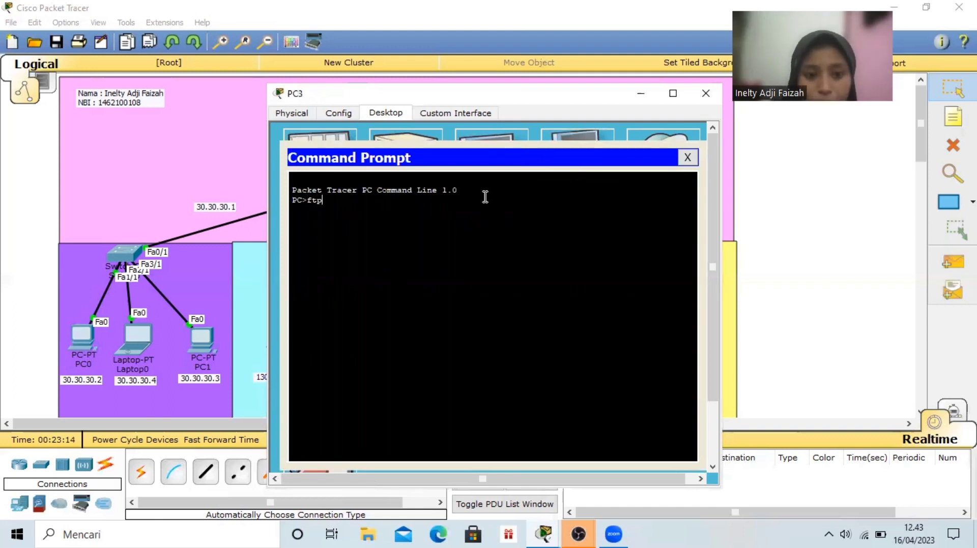
text( 192.168.10.1)
key(Return)
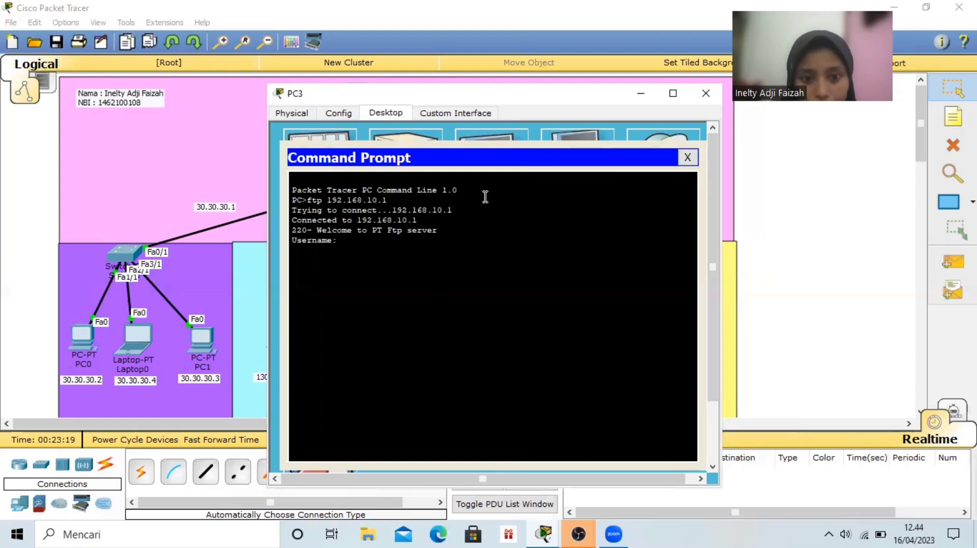
Log in to the FTP server from PC3 with the username user and the account password
text(user)
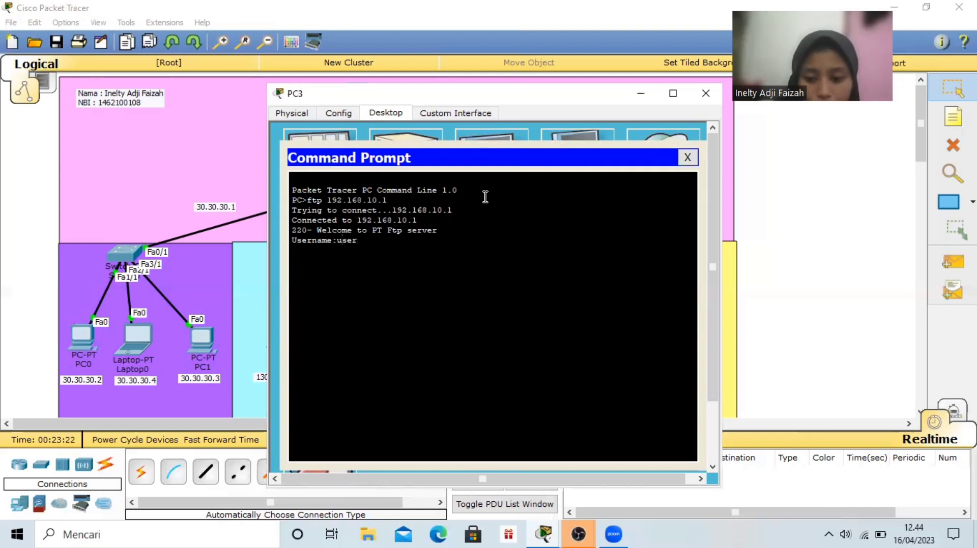
key(Return)
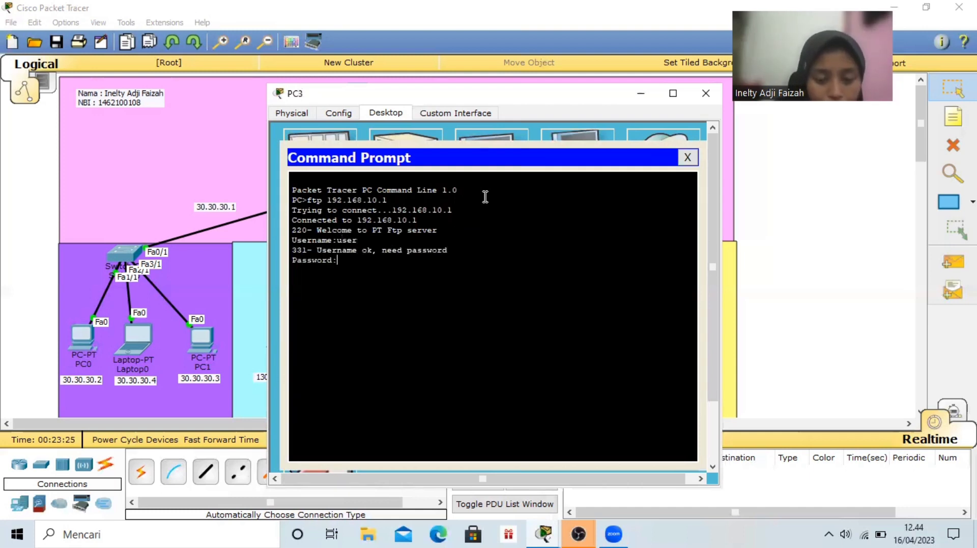
key(Return)
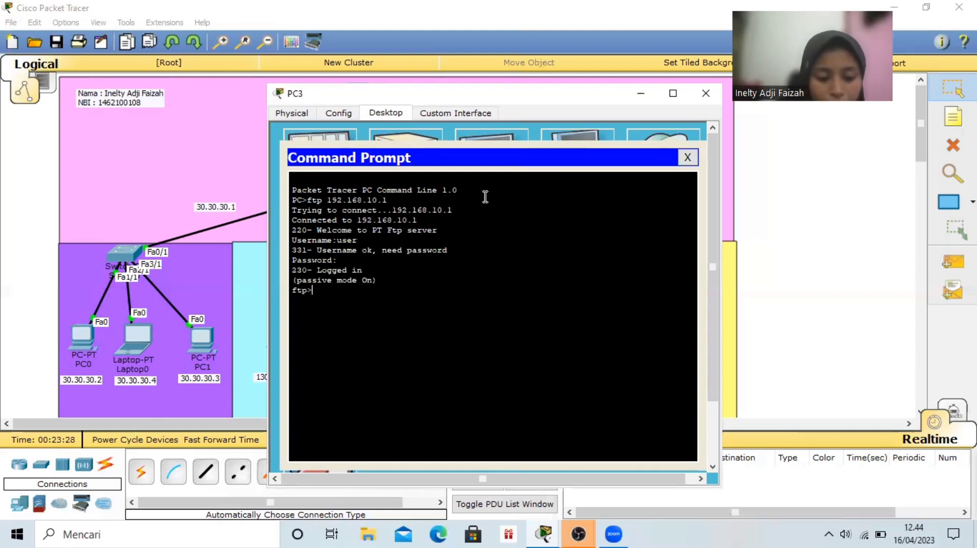
Download ETS.txt from the FTP server to PC3 with the get command, and close the Command Prompt
text(get)
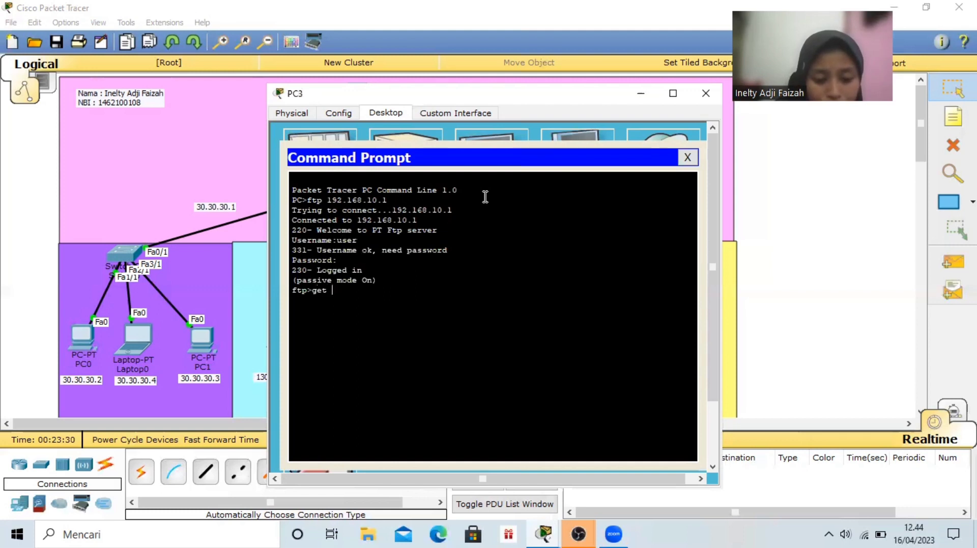
text( ETS.tt)
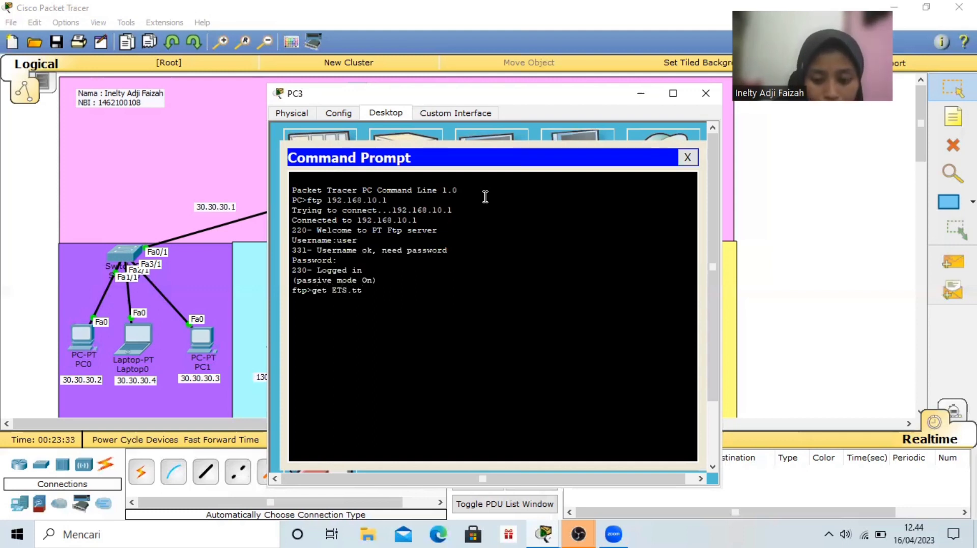
key(BackSpace)
text(xt)
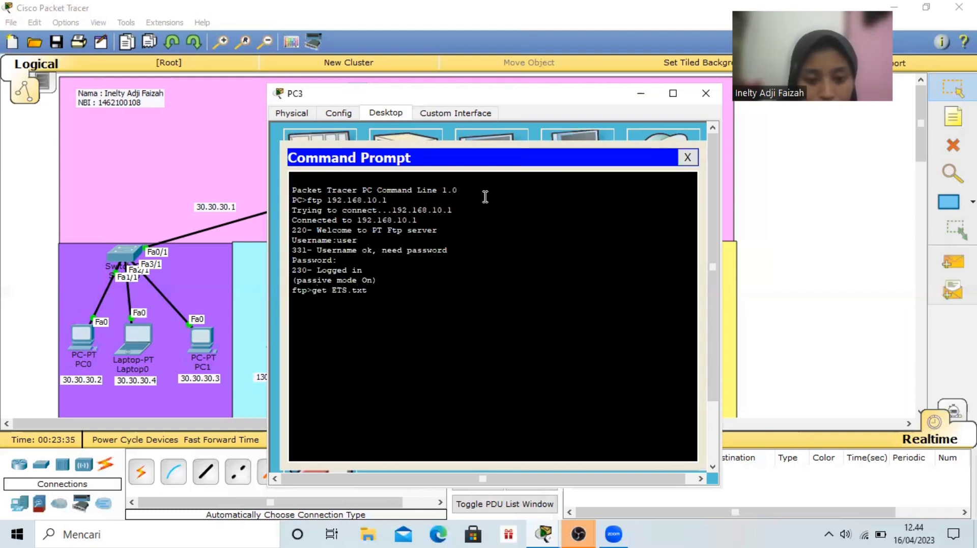
key(Return)
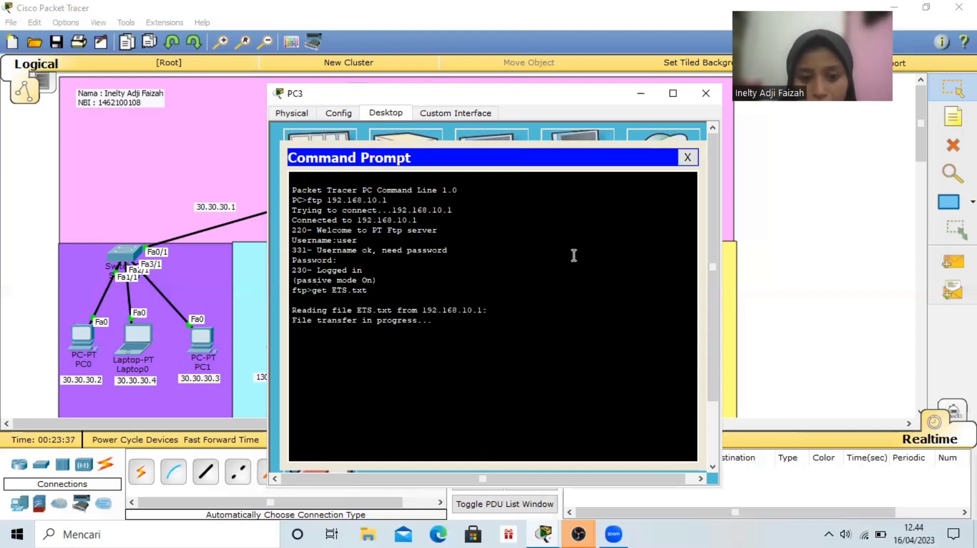
click(693, 161)
Open ETS.txt in PC3's Text Editor to check its contents, and close PC3's window
click(487, 362)
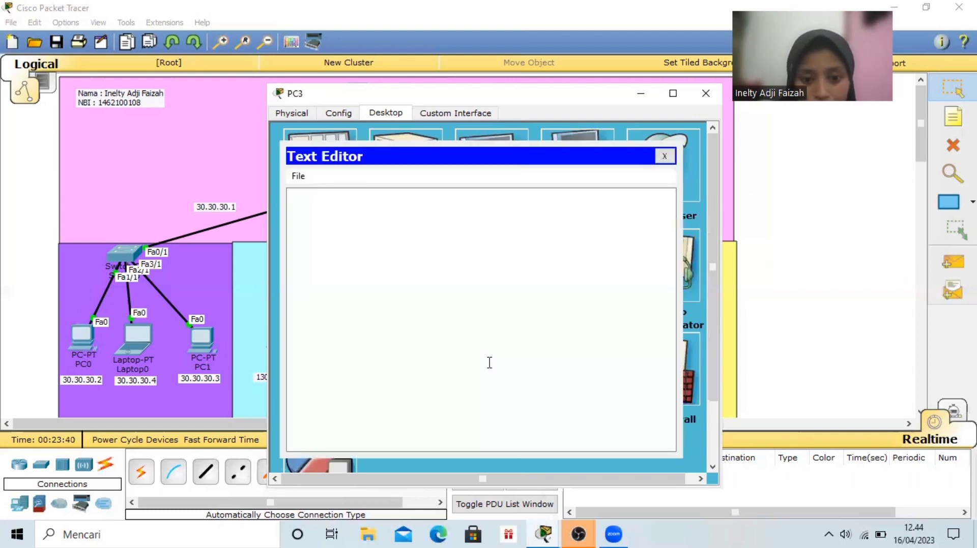
key(ctrl+o)
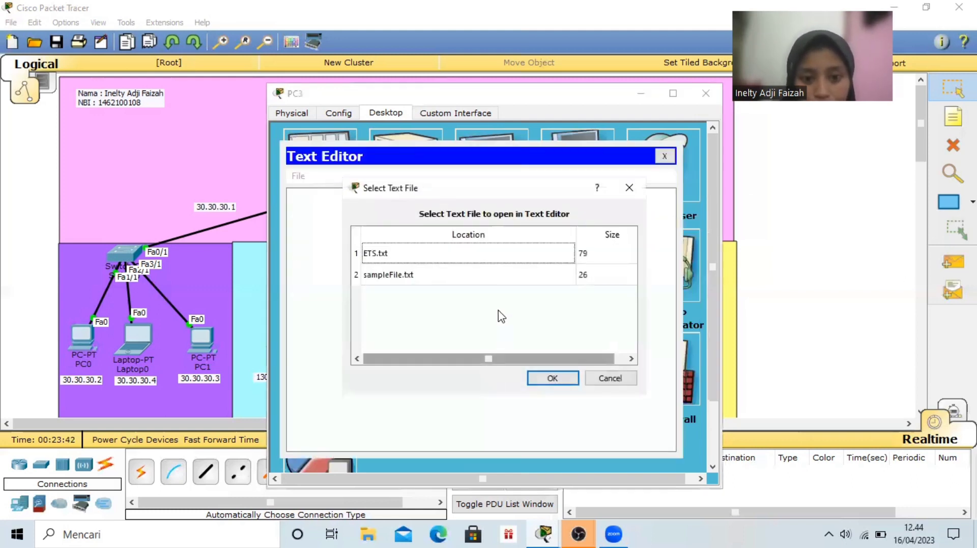
click(488, 254)
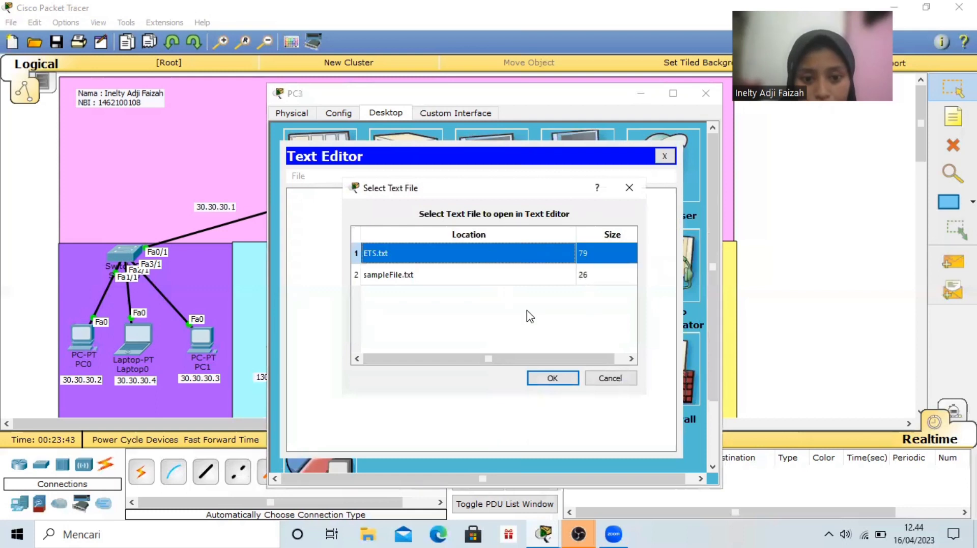
click(565, 378)
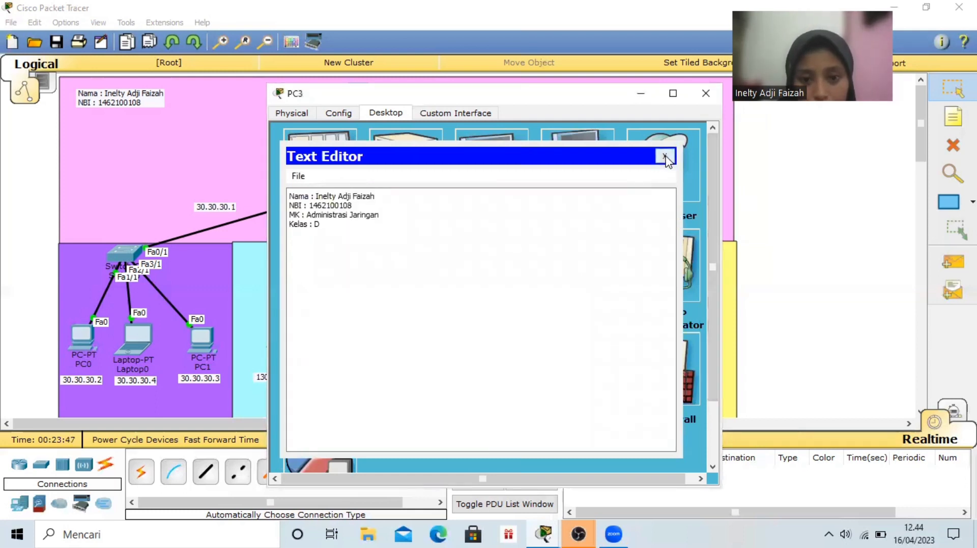
click(665, 157)
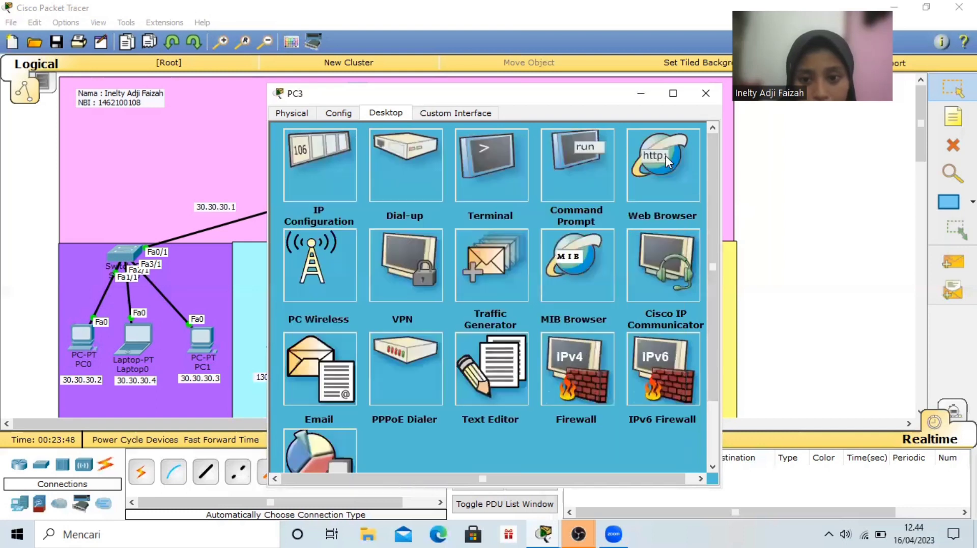
click(705, 93)
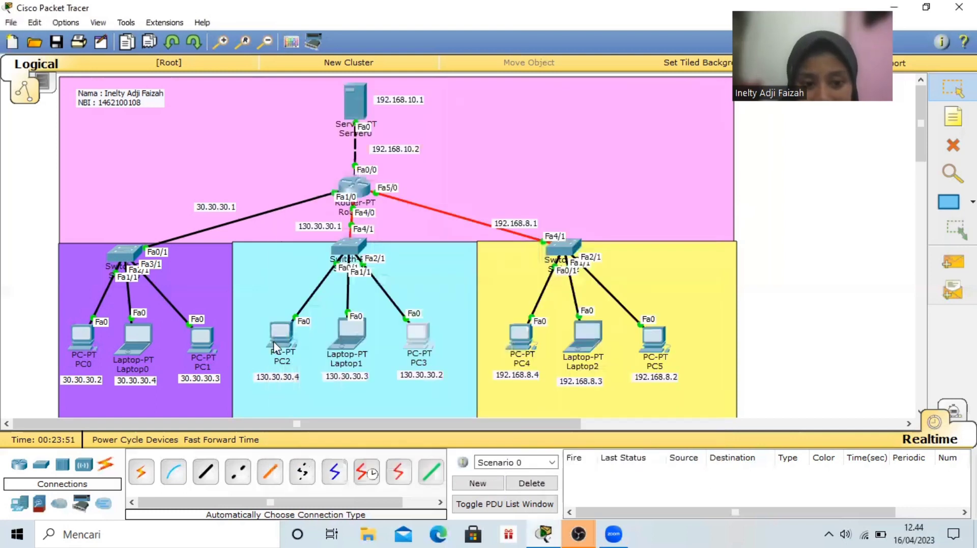
Open PC2's Command Prompt and start an FTP connection to 192.168.10.1
click(275, 348)
click(563, 160)
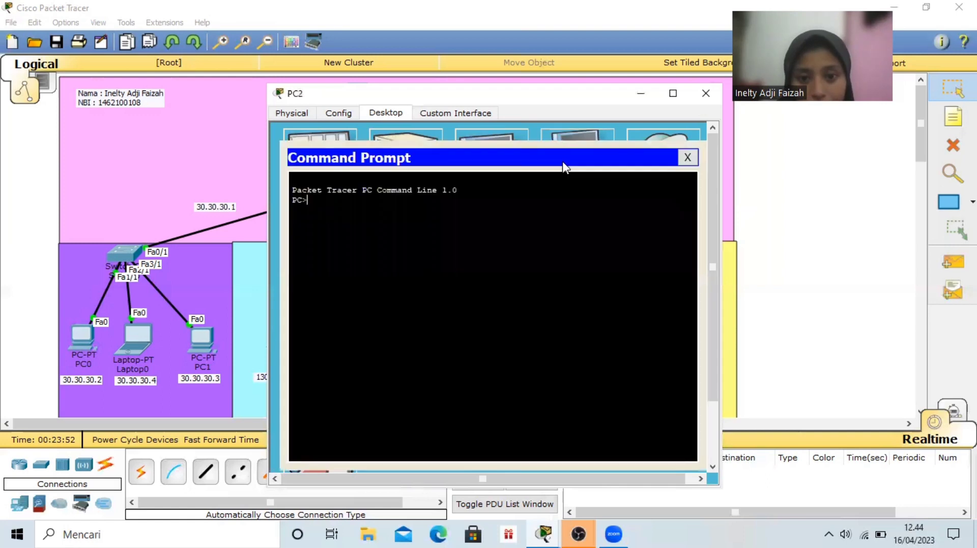
text(ftp)
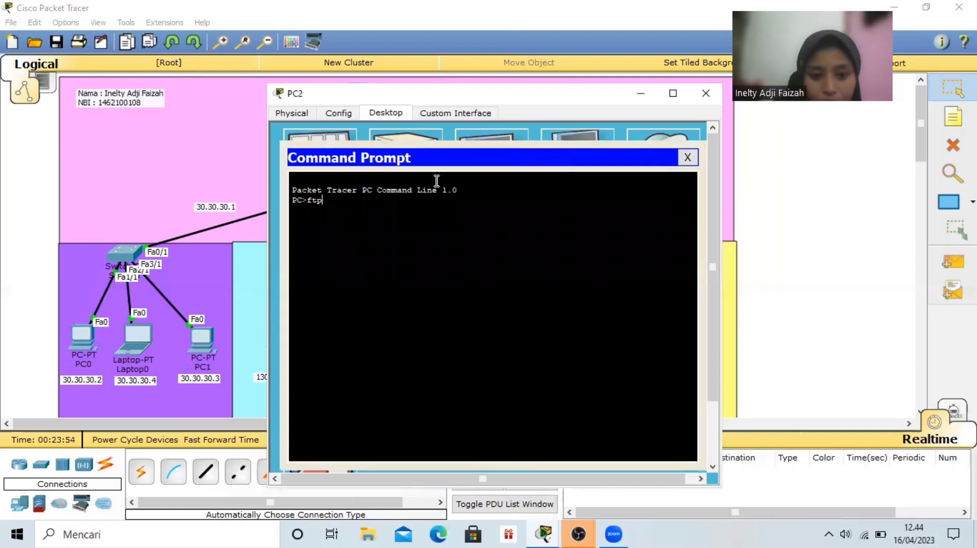
text( 192)
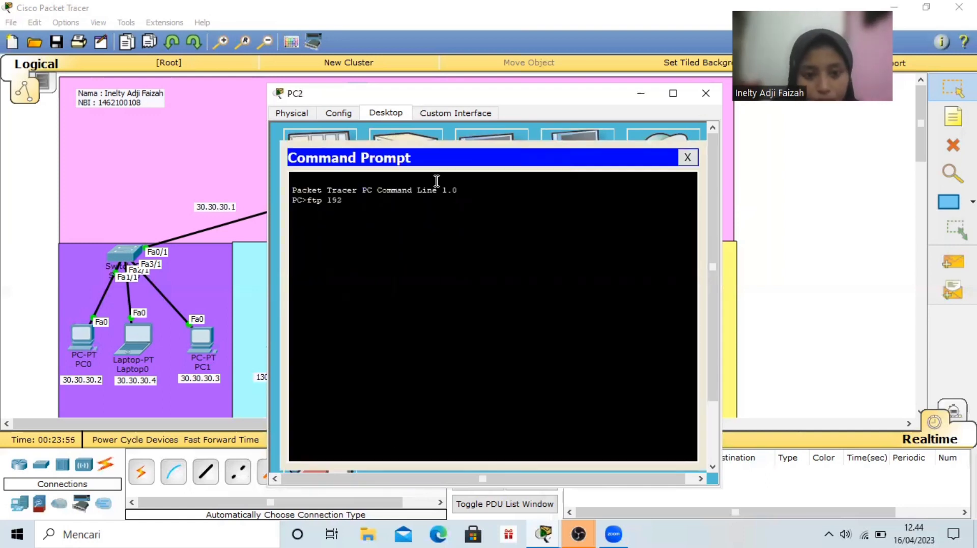
text(.168)
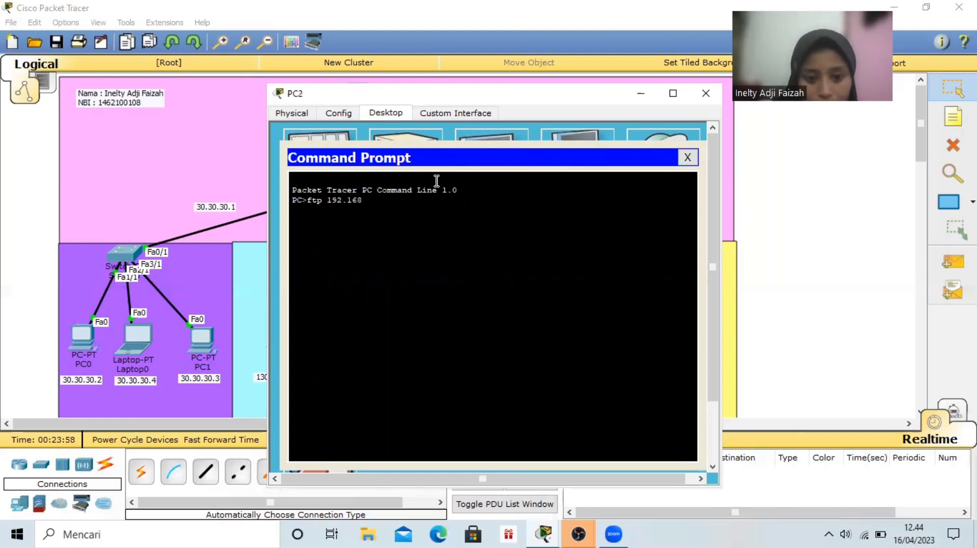
text(.10.1)
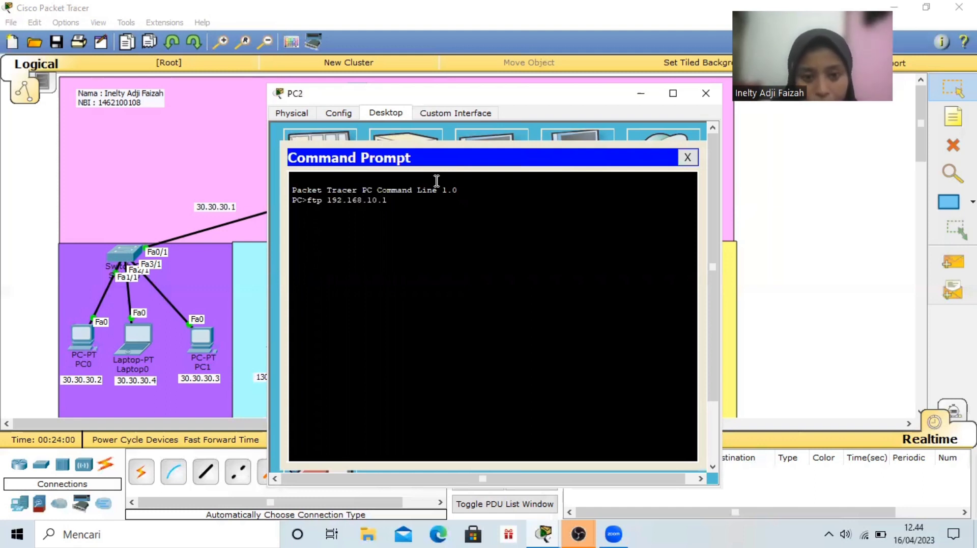
key(Return)
Log in to the FTP server from PC2 with the username user and the account password
text(user)
key(Return)
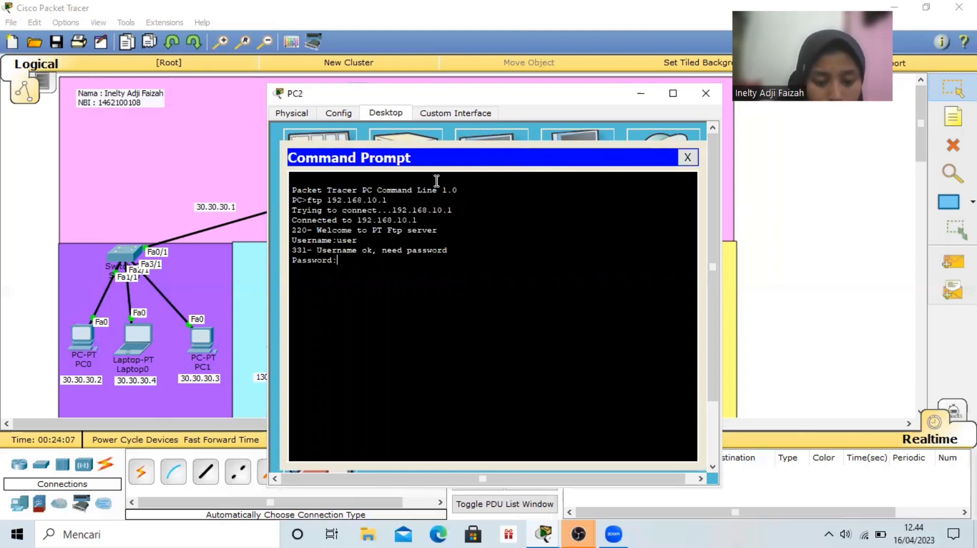
key(Return)
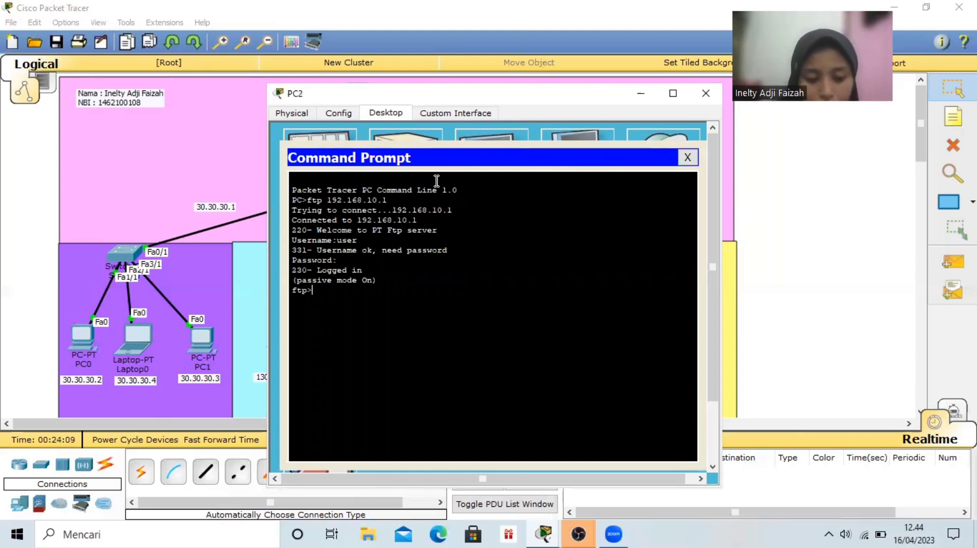
Download ETS.txt from the FTP server to PC2 with the get command, and close the Command Prompt
text(get )
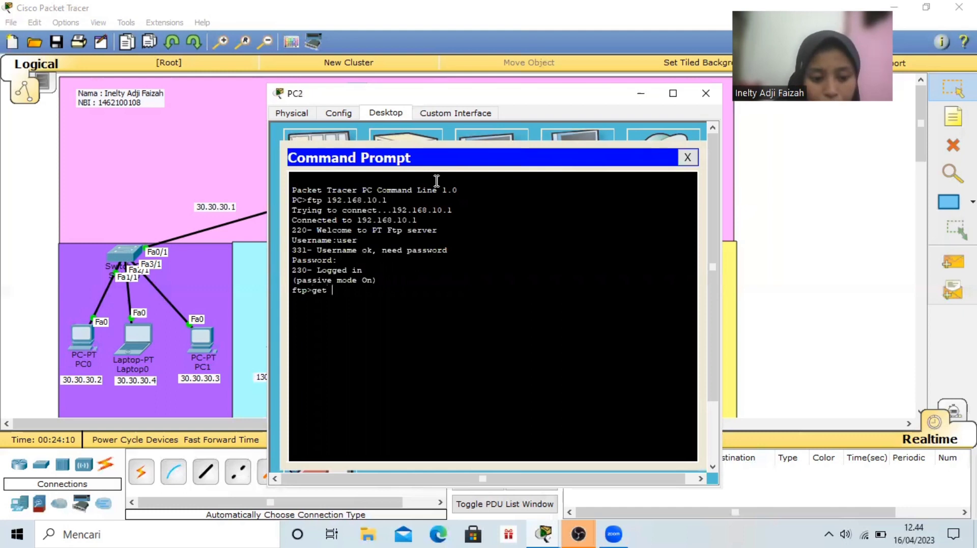
text(ETS)
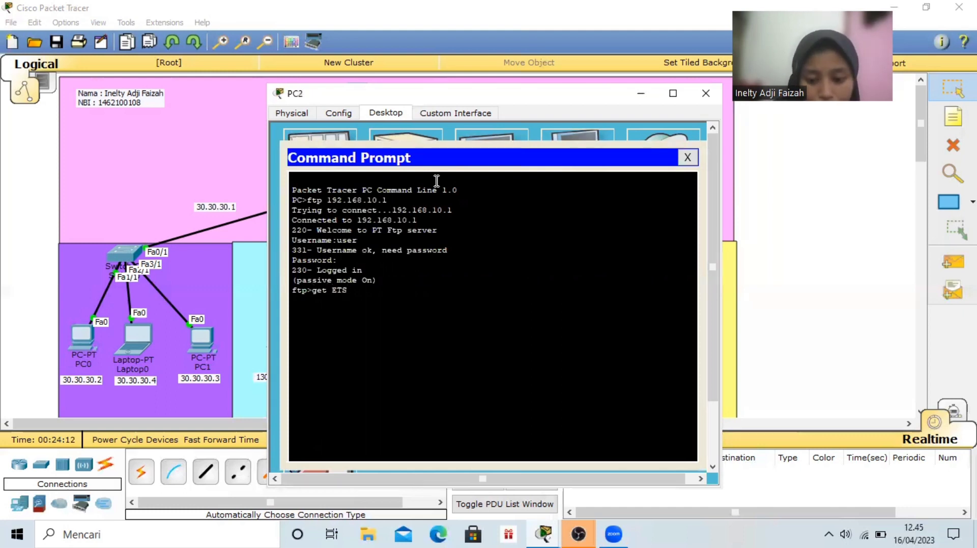
text(.txt)
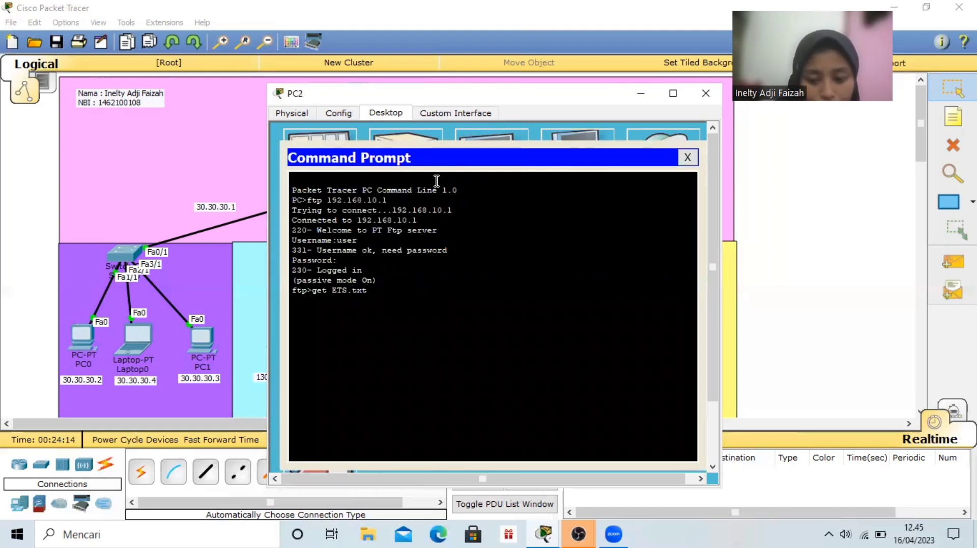
key(Return)
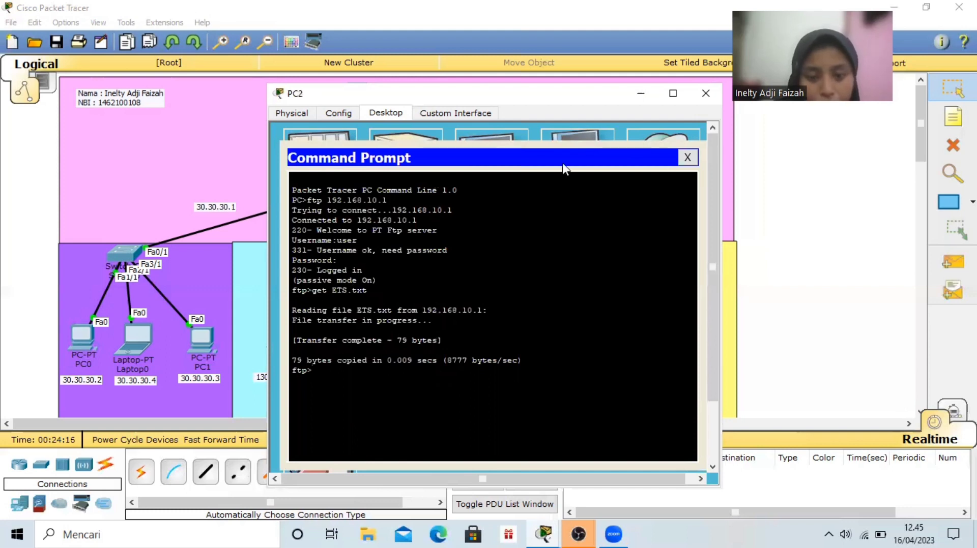
click(687, 158)
Open ETS.txt in PC2's Text Editor to check its contents, and close PC2's window
click(463, 359)
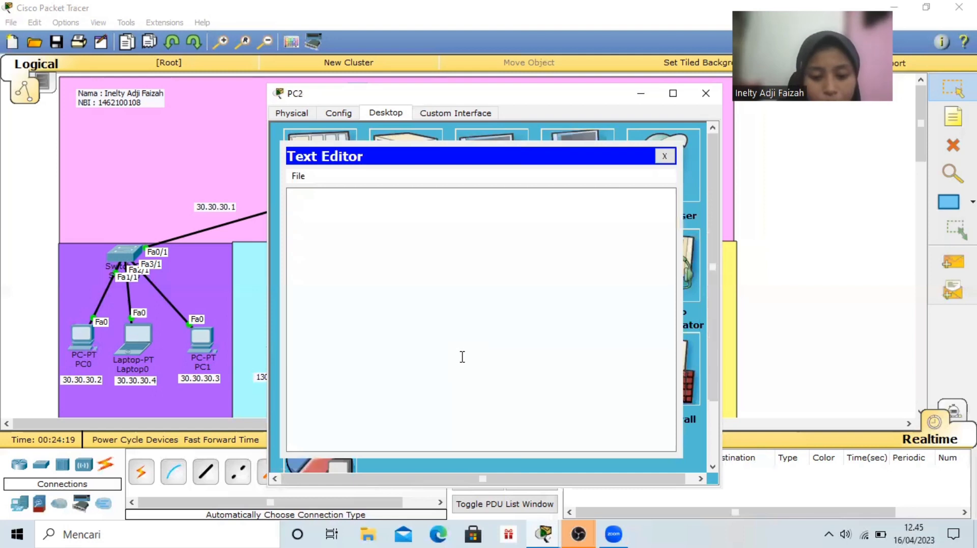
key(ctrl+o)
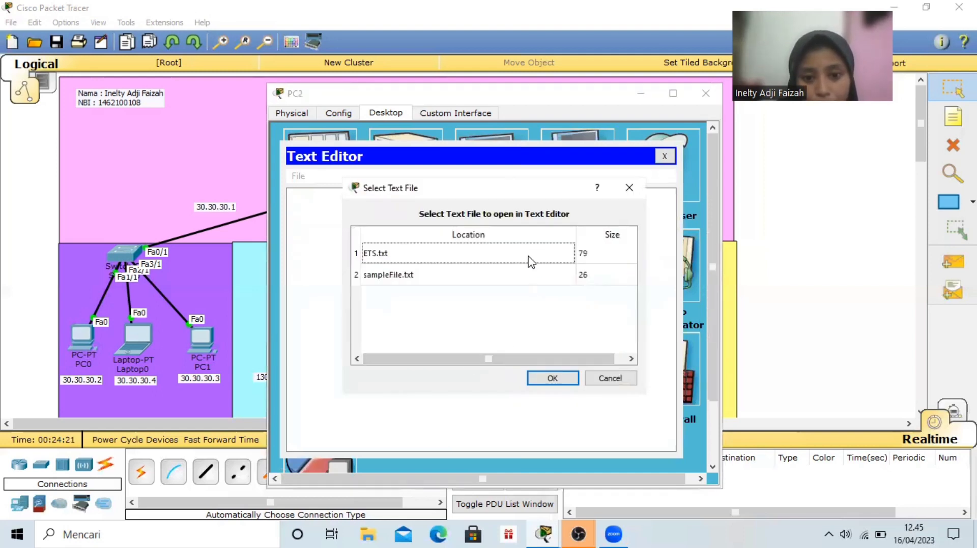
click(530, 260)
click(565, 376)
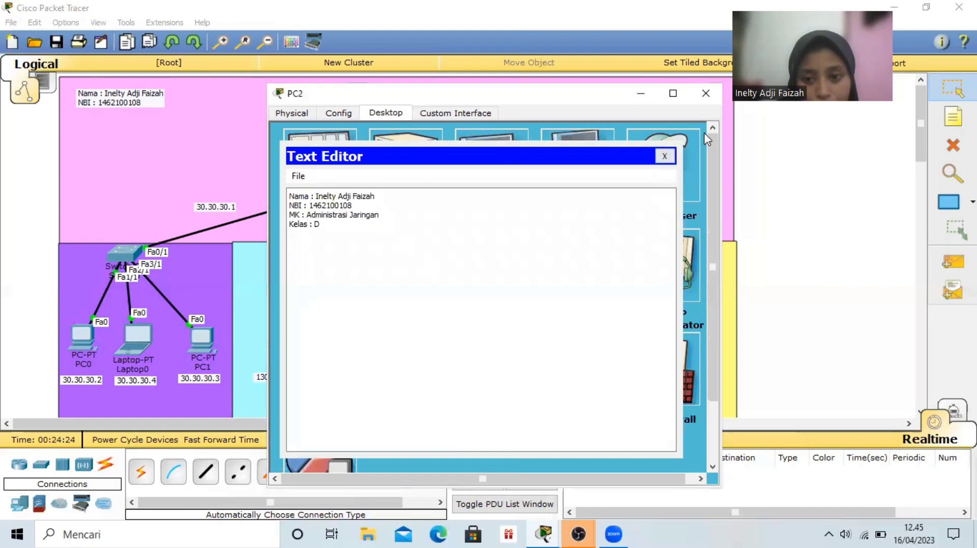
click(664, 156)
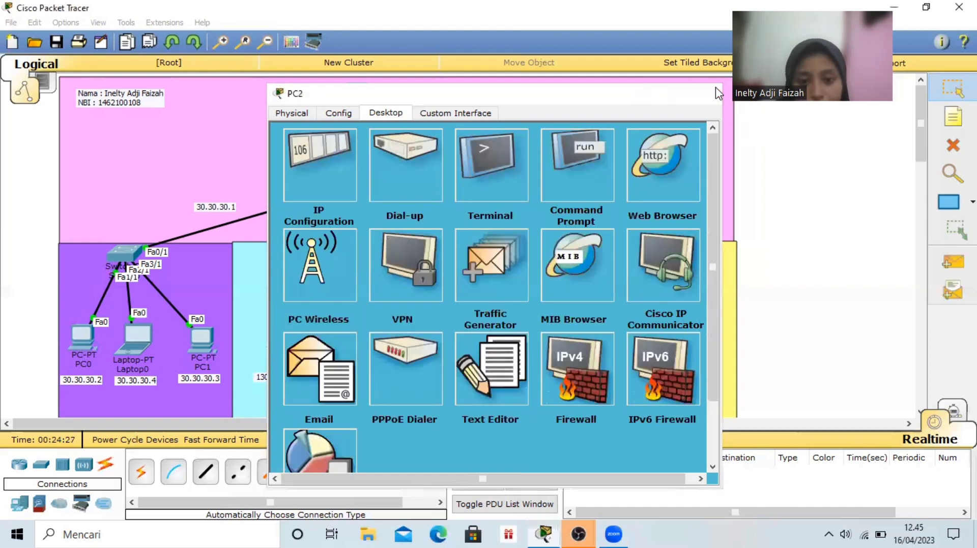
click(714, 89)
Open PC4's Command Prompt and start an FTP connection to 192.168.10.1
click(517, 338)
click(569, 175)
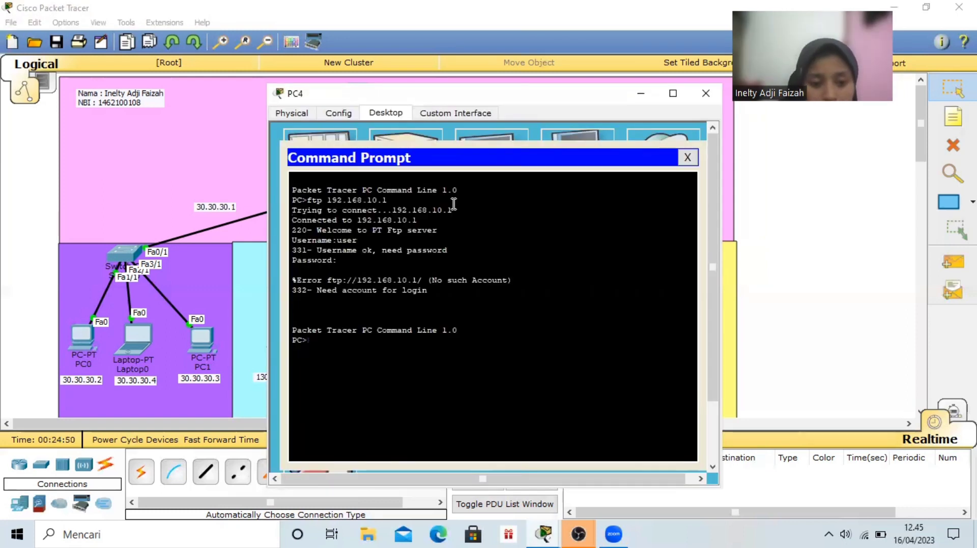
text(f)
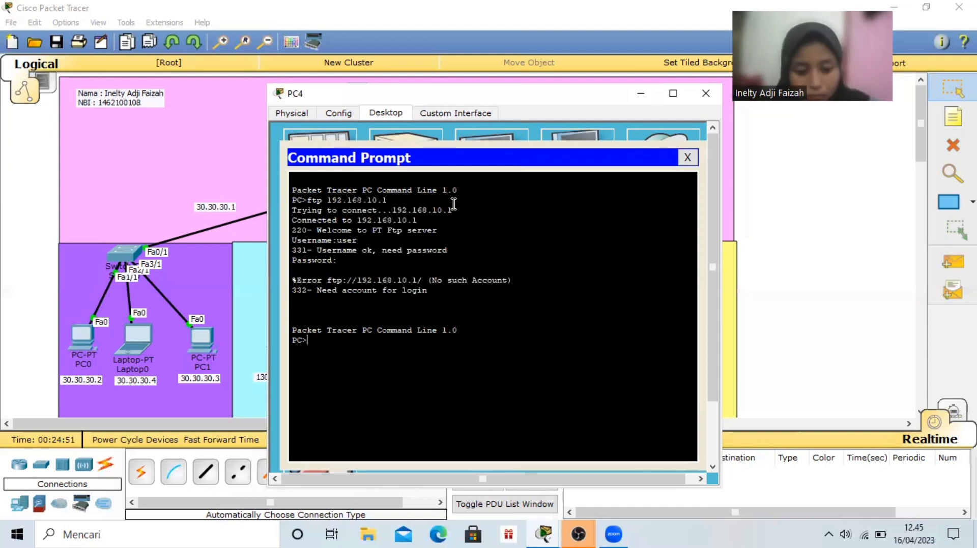
text(tp)
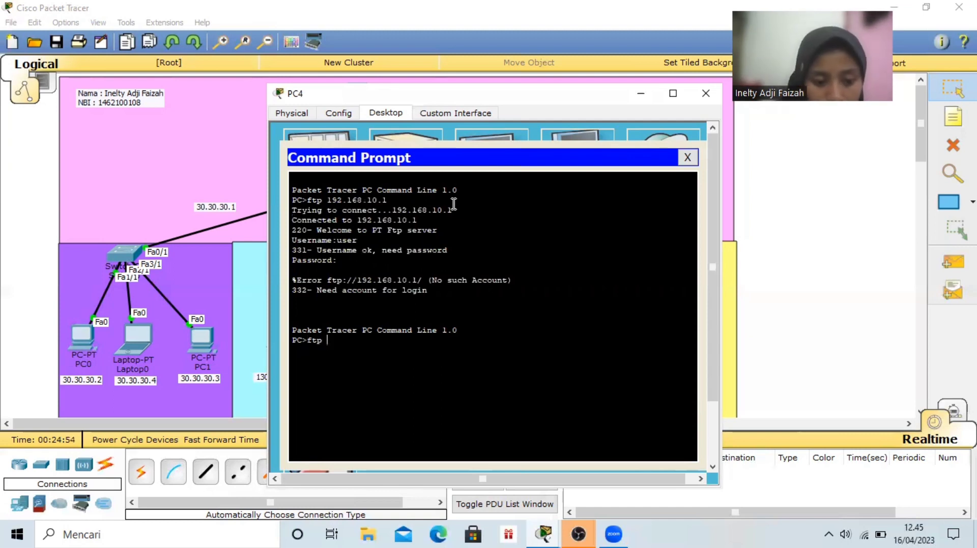
text(192)
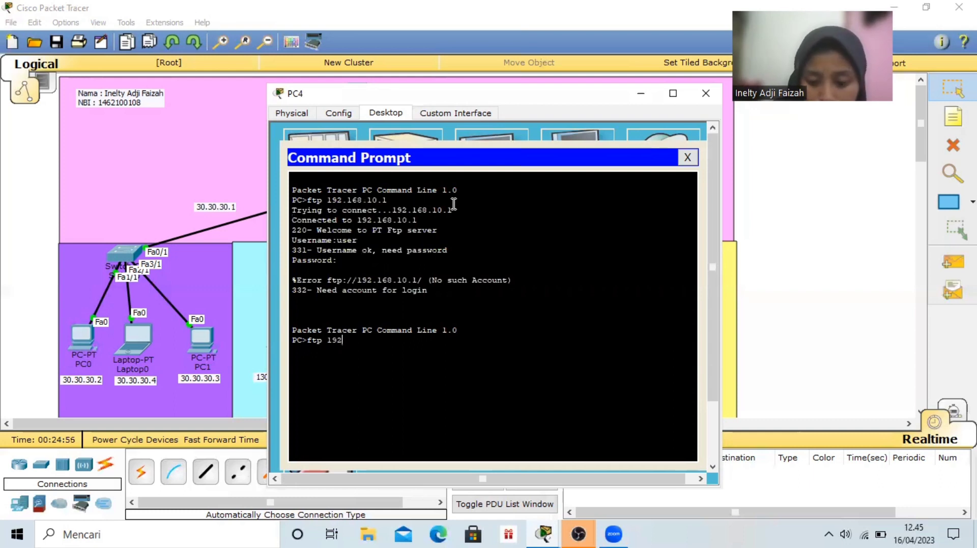
text(.168)
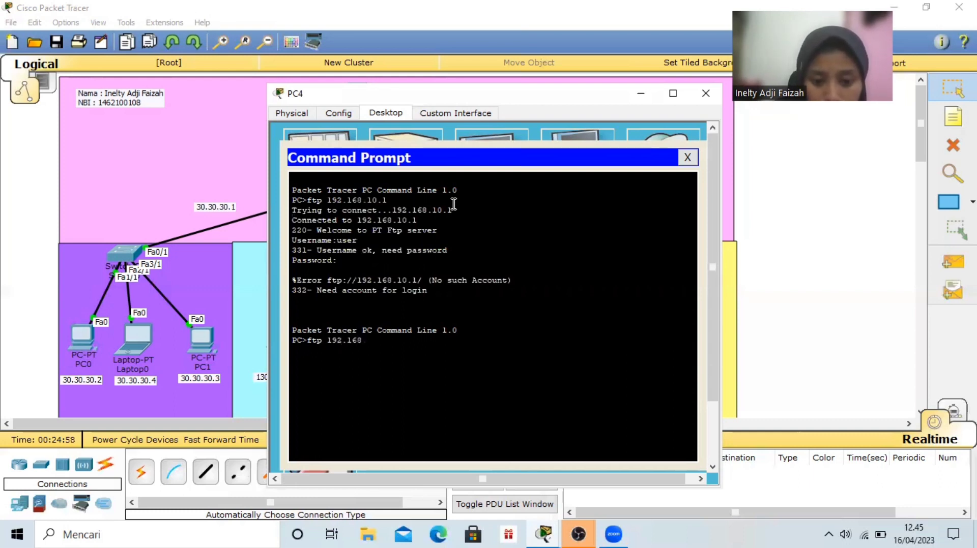
text(.10.1)
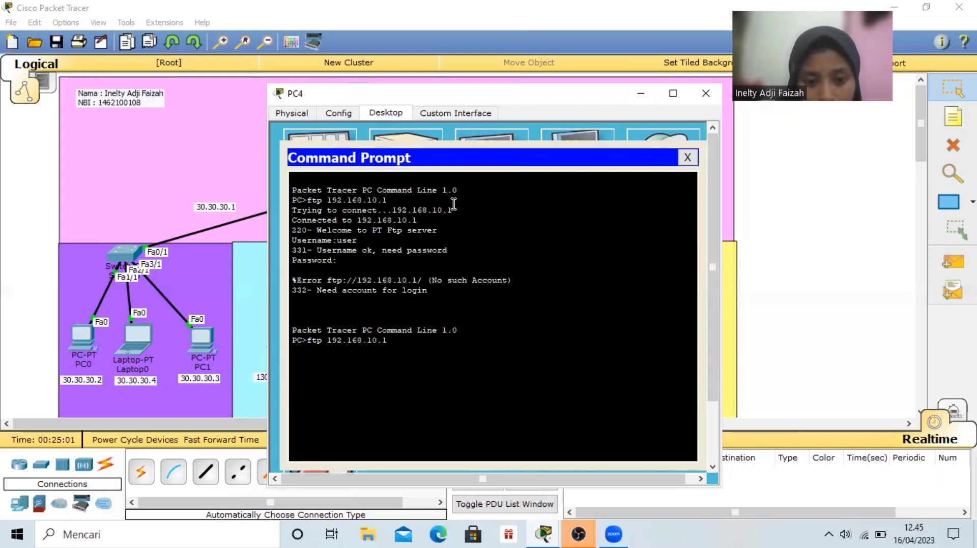
key(Return)
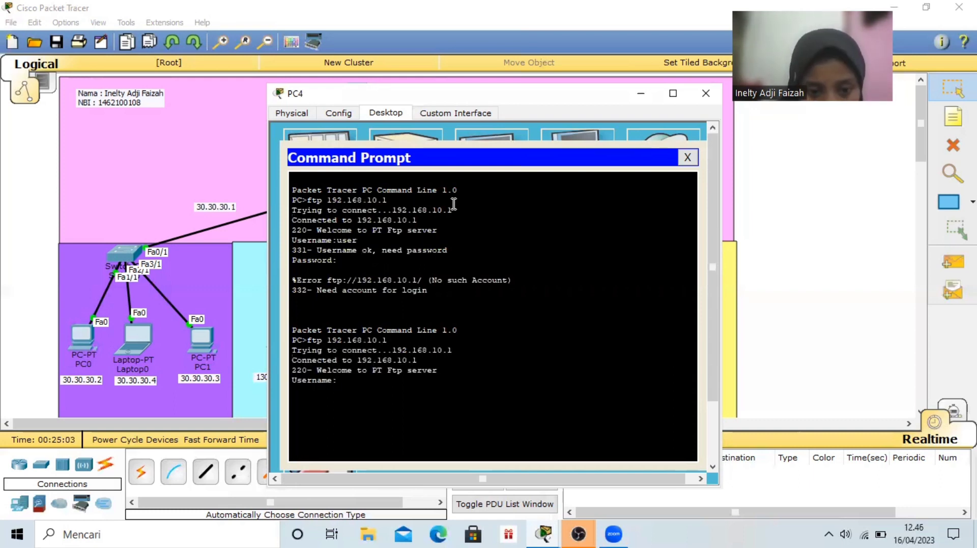
Log in to the FTP server from PC4 with the username user and the account password
text(user)
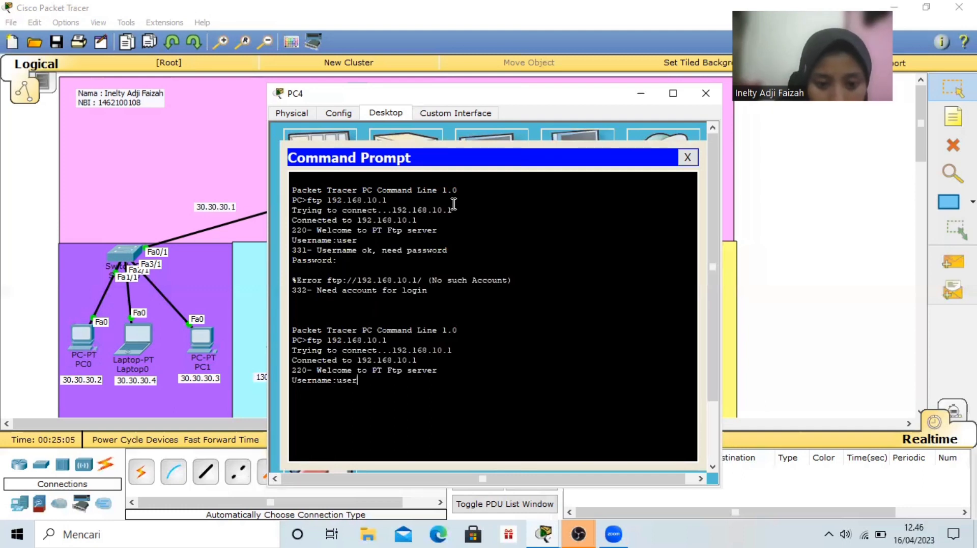
key(Return)
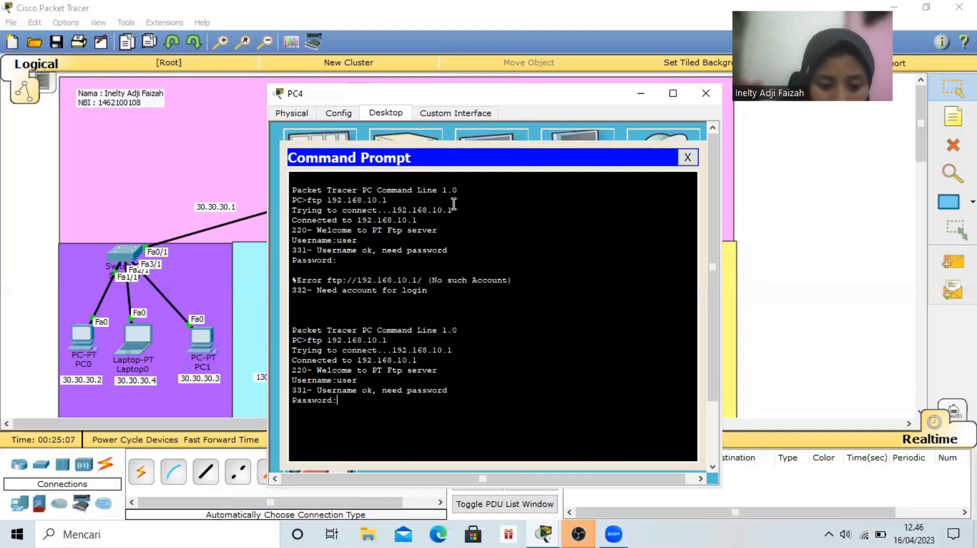
key(Return)
Download ETS.txt from the FTP server to PC4 with the get command, and close the Command Prompt
text(get ETS)
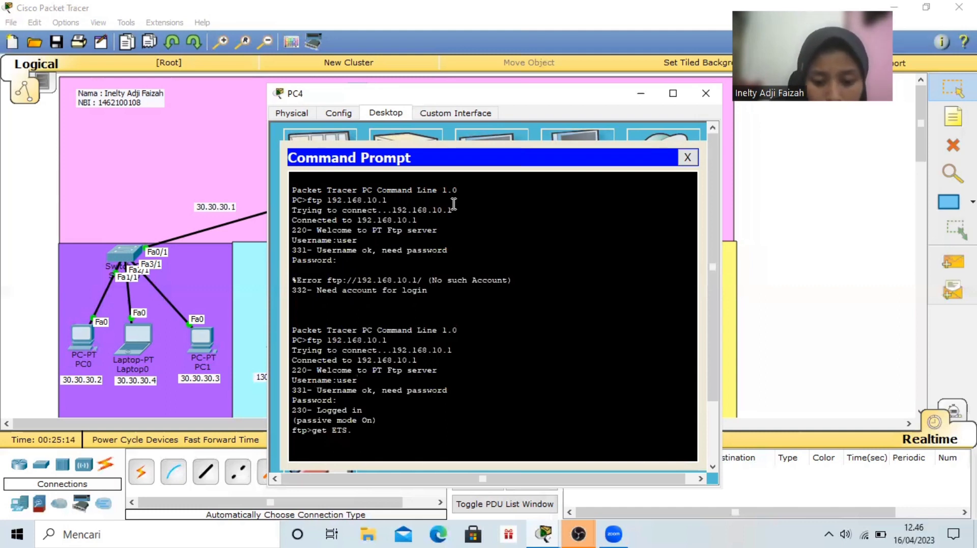
text(.txt)
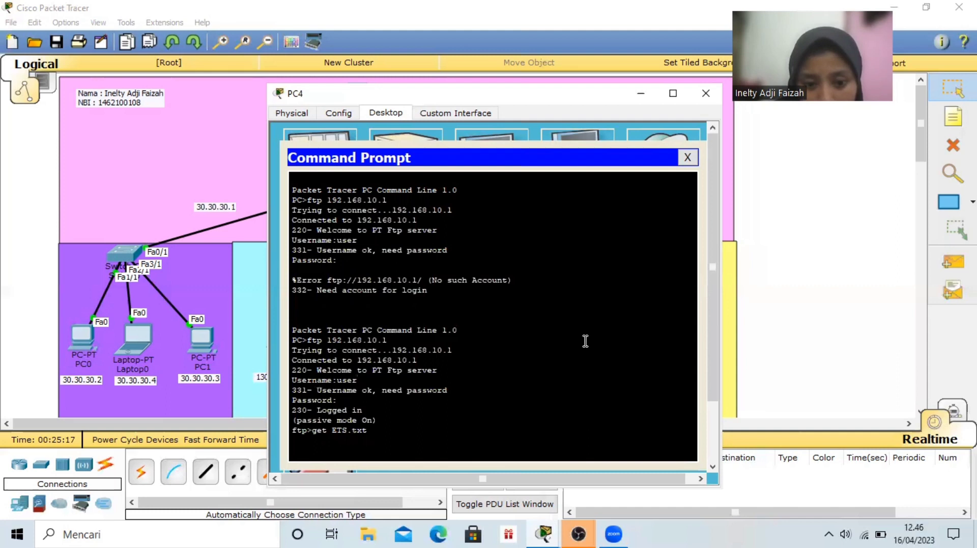
key(Return)
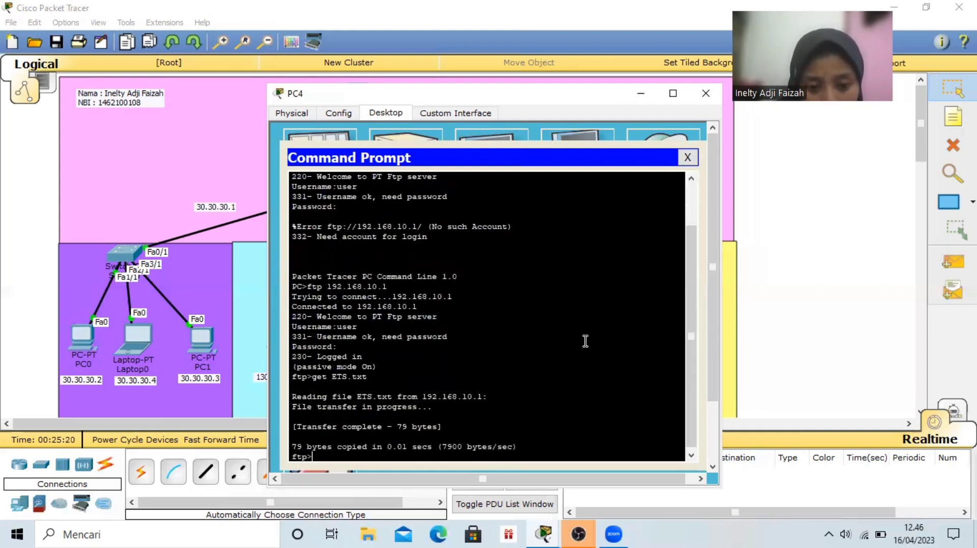
click(687, 158)
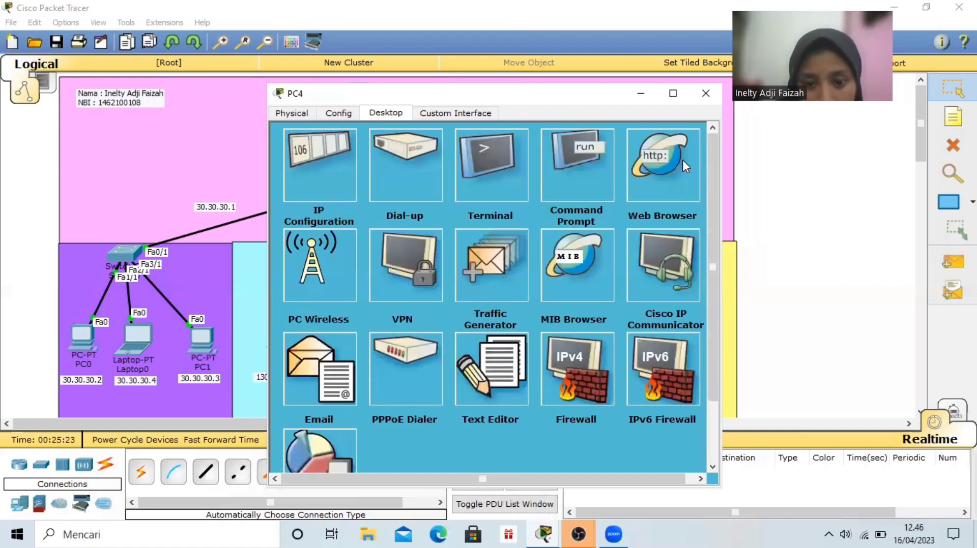
Open ETS.txt in PC4's Text Editor to check its contents, and close PC4's window
click(487, 378)
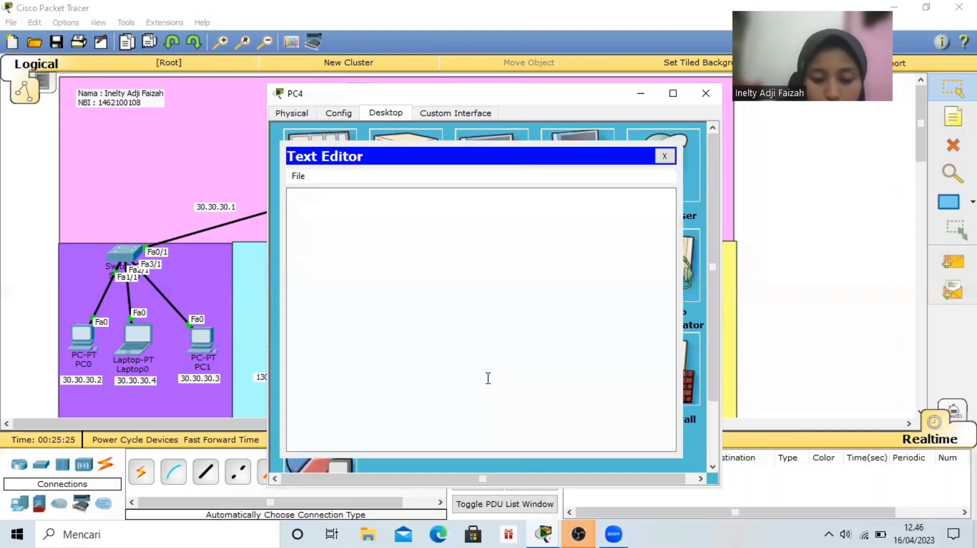
key(ctrl+o)
click(484, 253)
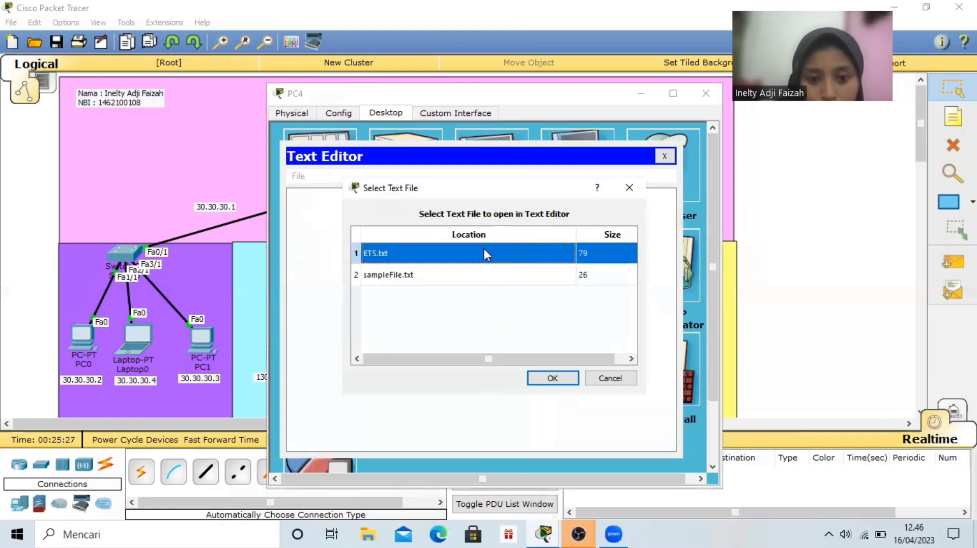
click(565, 377)
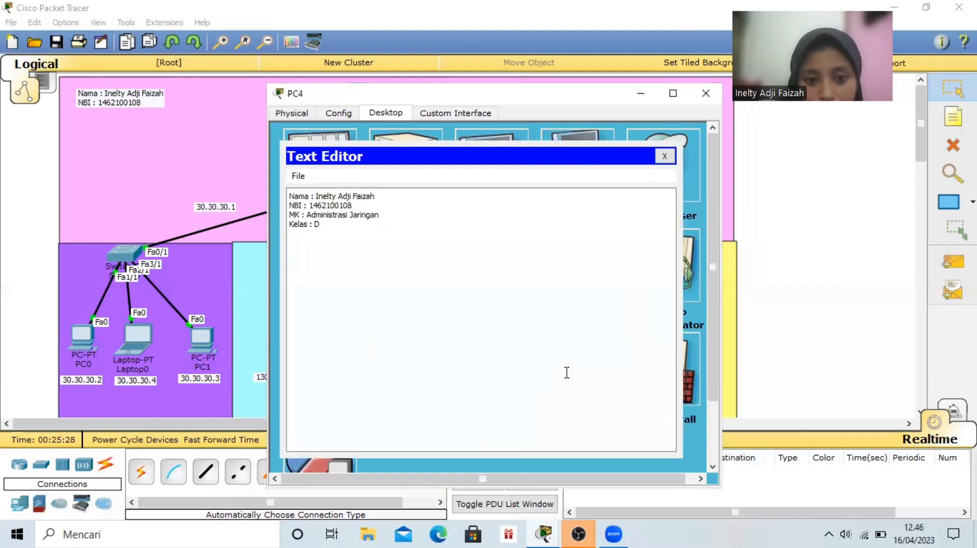
click(708, 101)
Check Laptop2's IP configuration, and open its Command Prompt
click(585, 337)
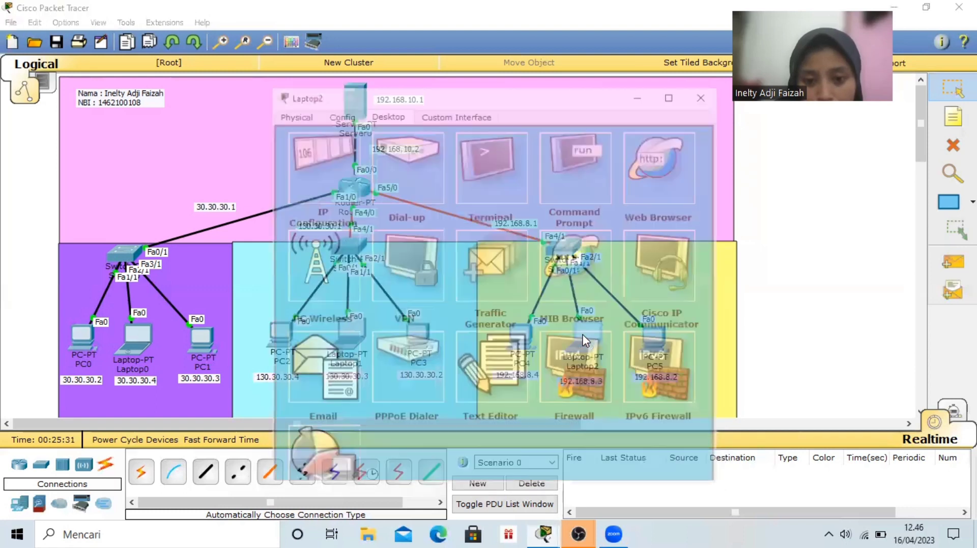
click(316, 151)
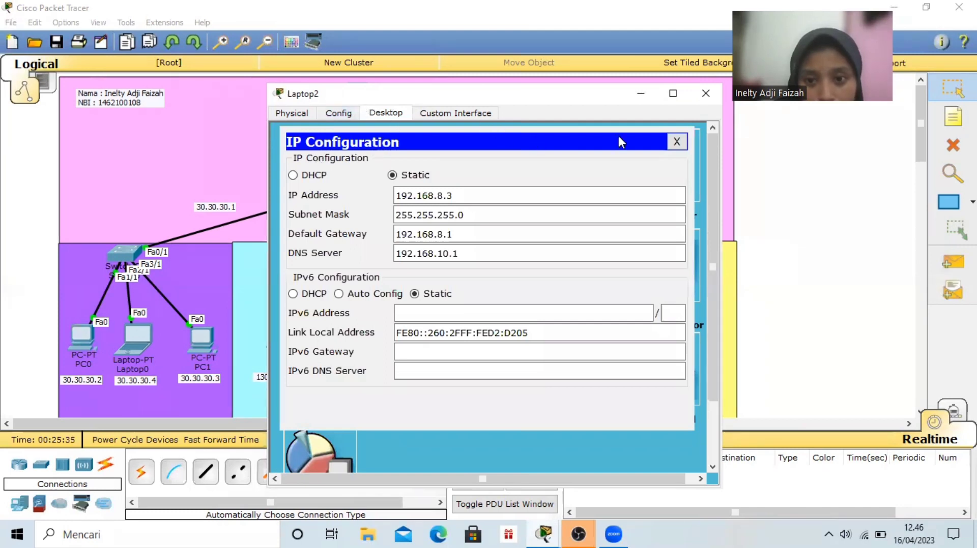
click(676, 143)
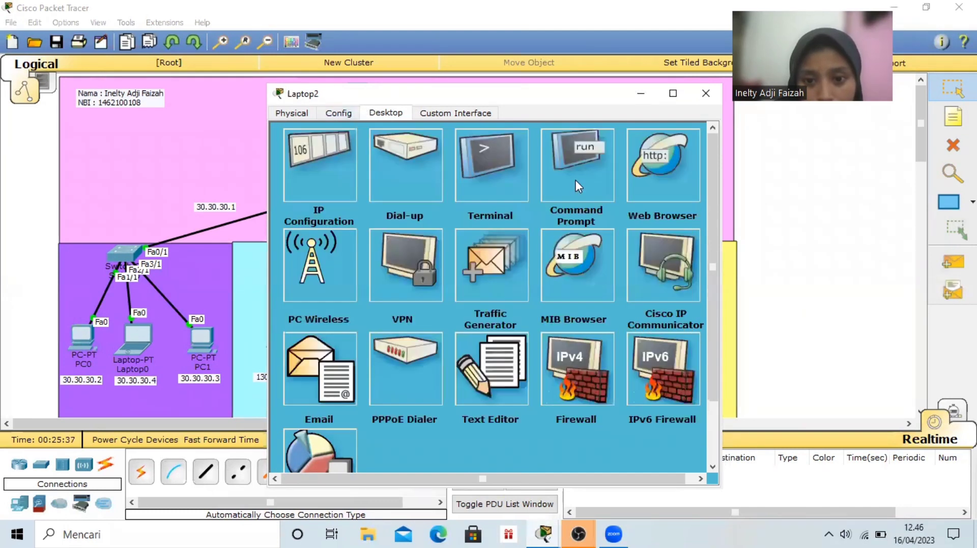
click(558, 161)
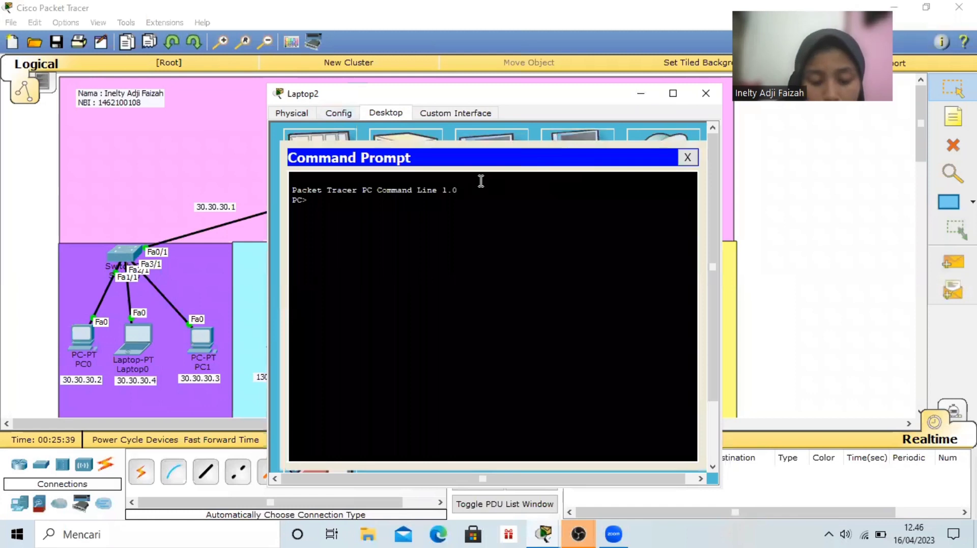
Connect from Laptop2's Command Prompt to the FTP server at 192.168.10.1
text(ftp )
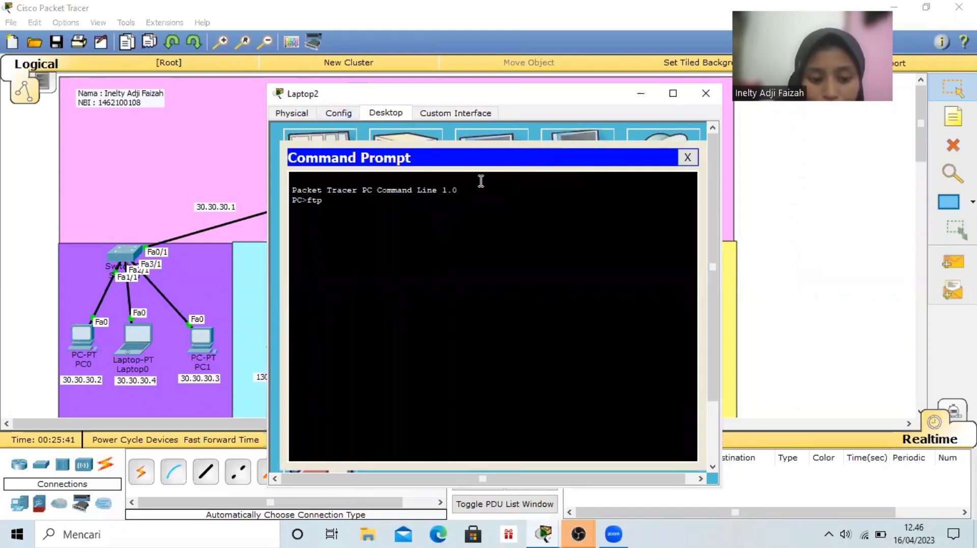
text(192.10)
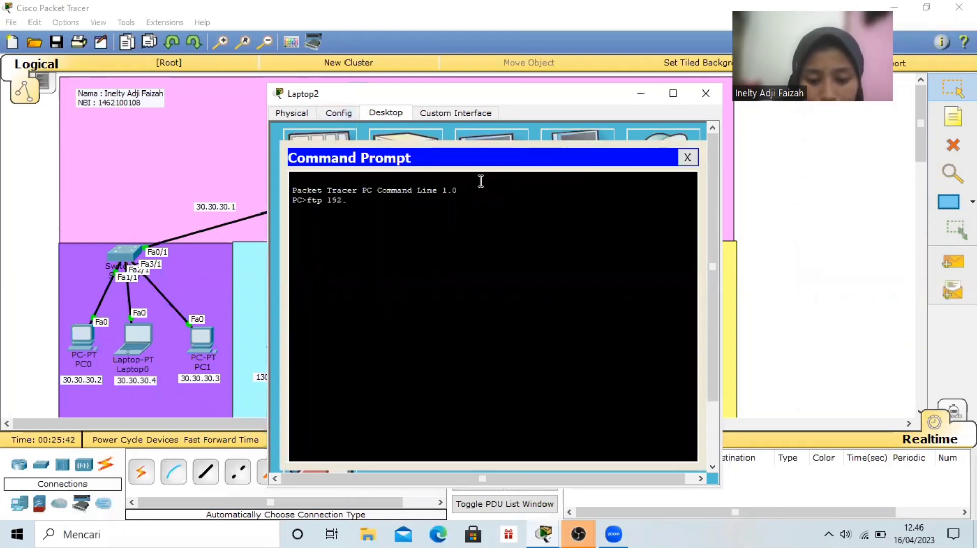
key(BackSpace)
key(BackSpace)
text(168.10.1)
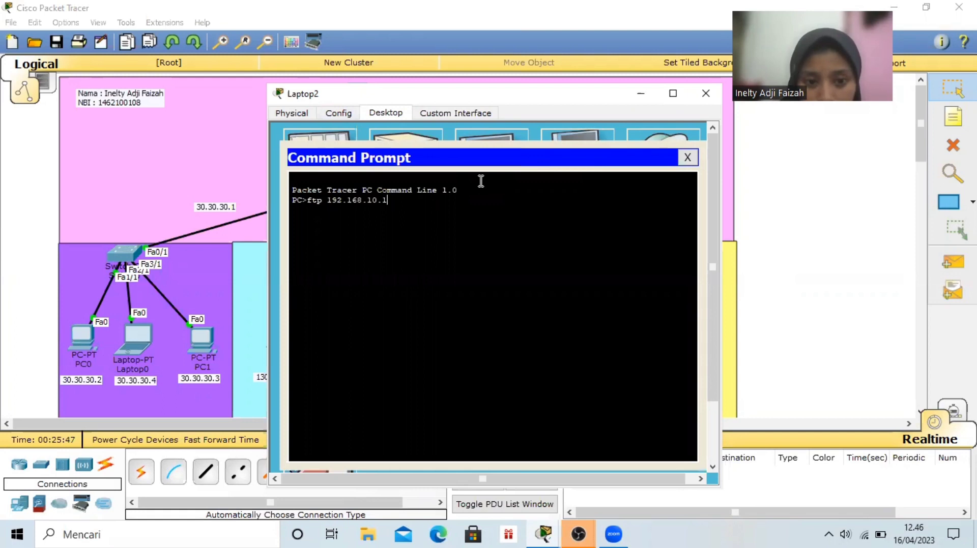
key(Return)
Log in to the FTP server from Laptop2 with the username user and the account password
text(user)
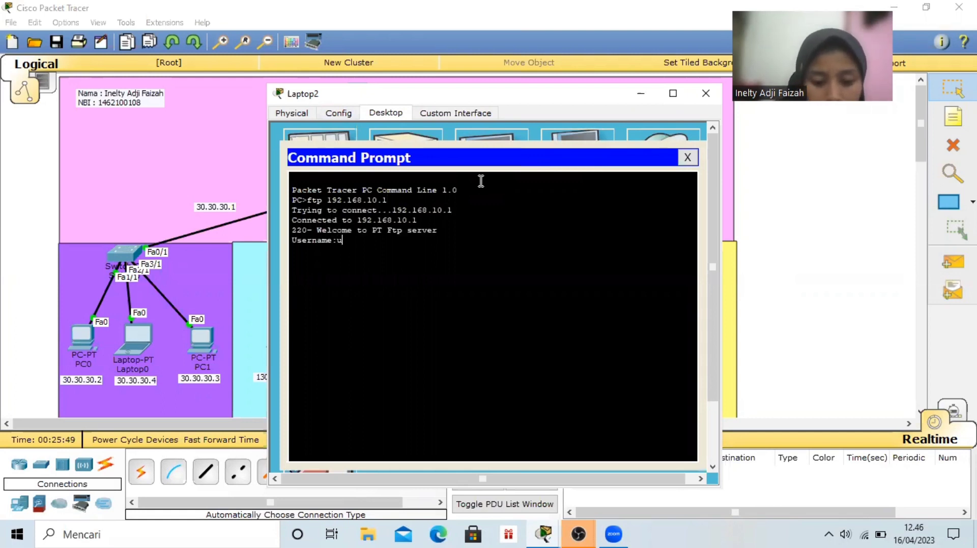
key(Return)
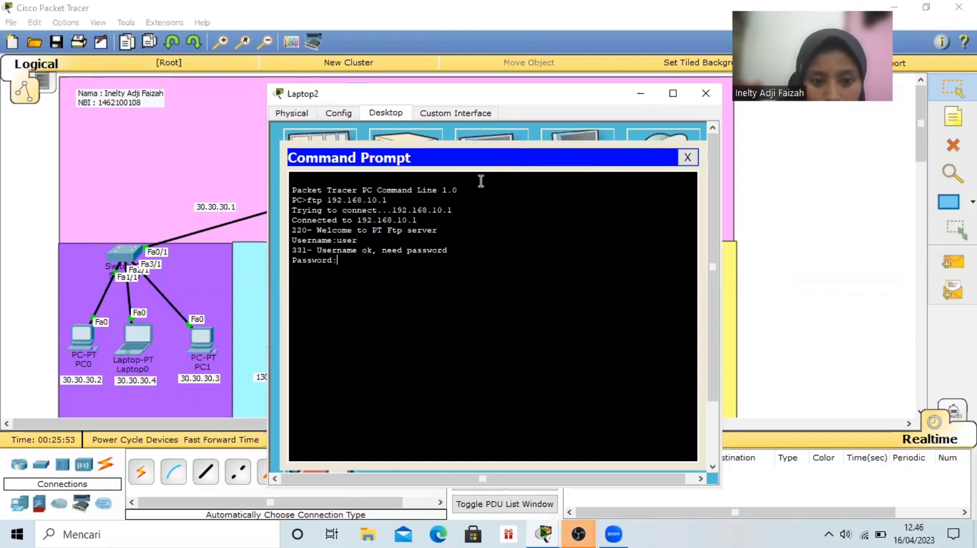
key(Return)
Download ETS.txt from the FTP server to Laptop2 with the get command, and close the Command Prompt
text(ge)
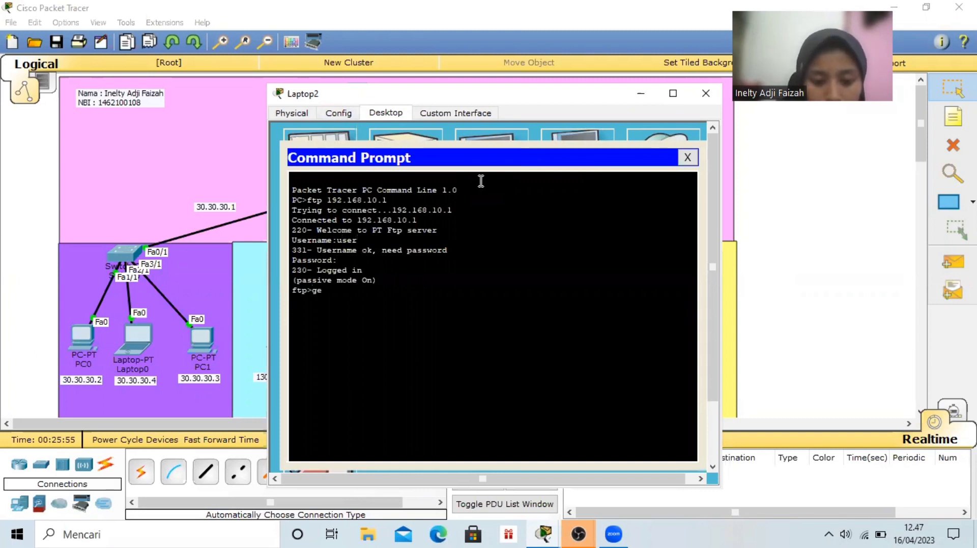
text(t ET)
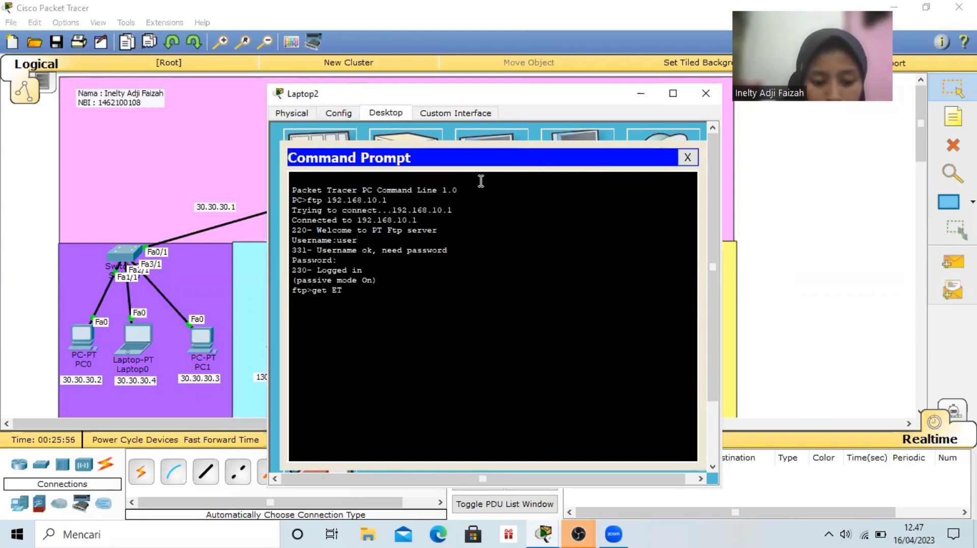
text(S.txt)
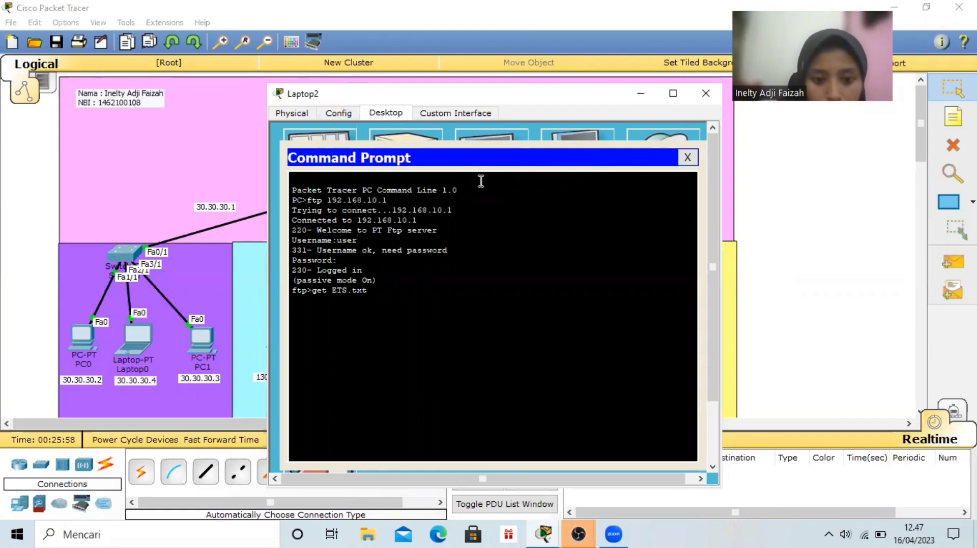
key(Return)
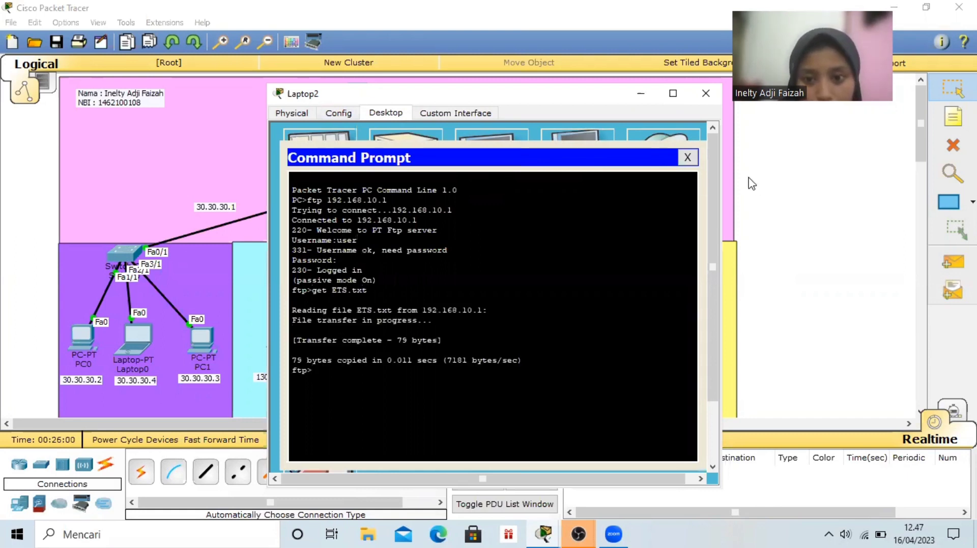
click(688, 157)
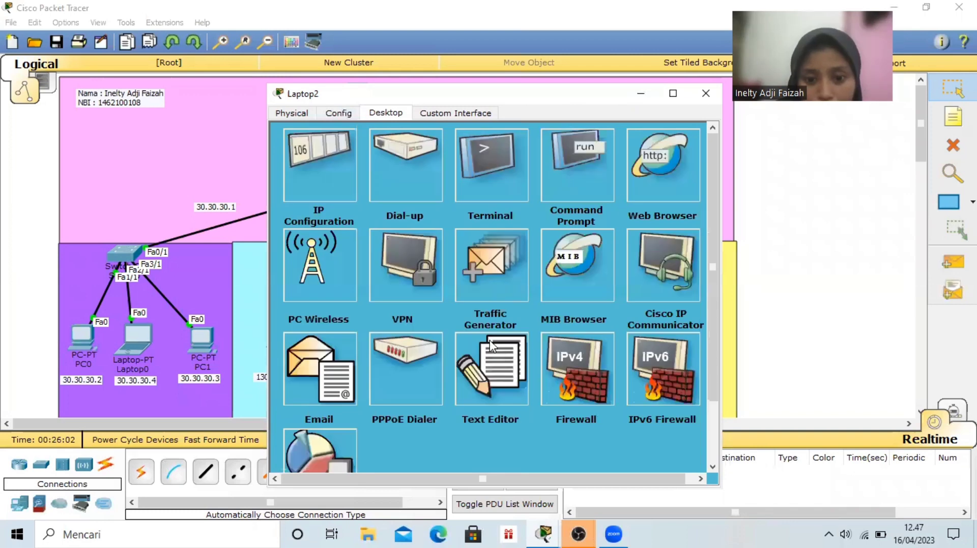
Open ETS.txt in Laptop2's Text Editor to check its contents, and close Laptop2's window
click(488, 357)
key(ctrl+o)
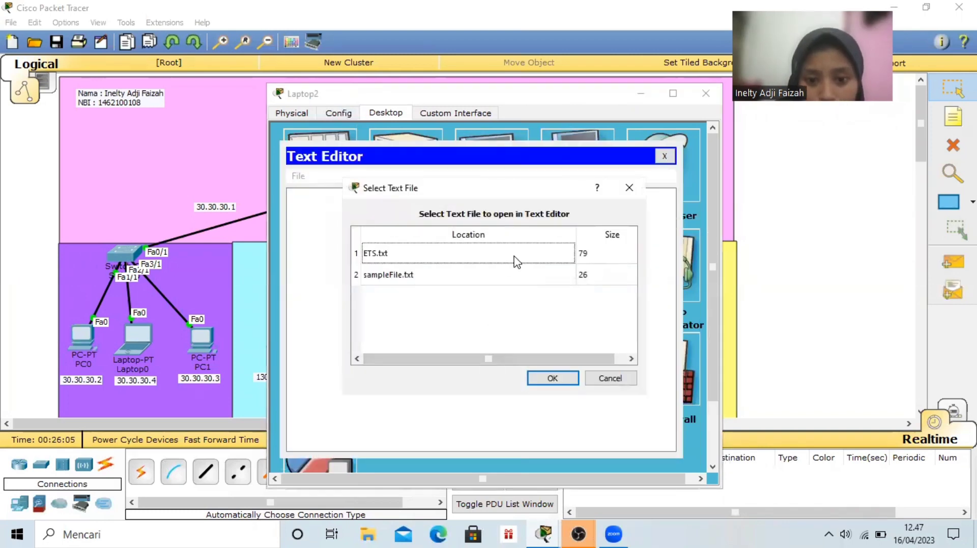
click(514, 256)
click(552, 379)
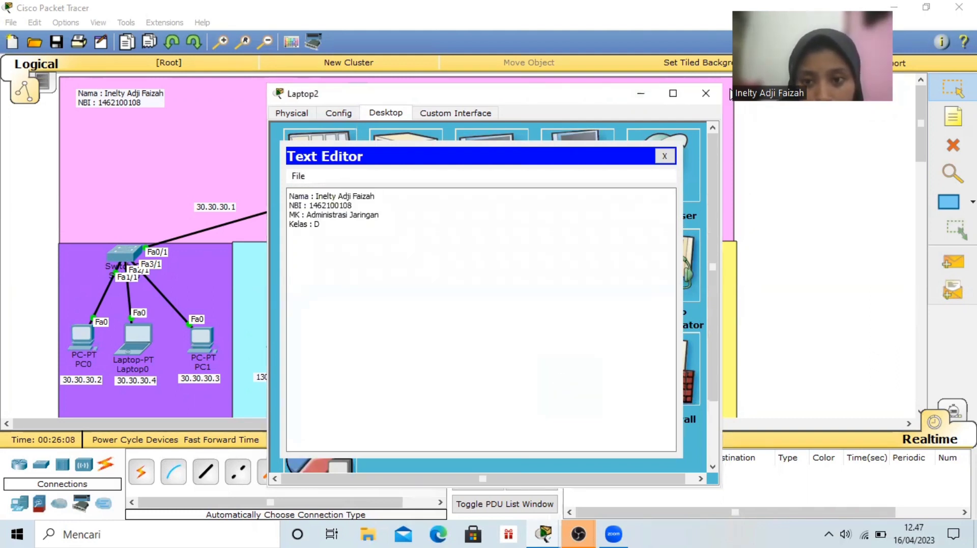
click(710, 99)
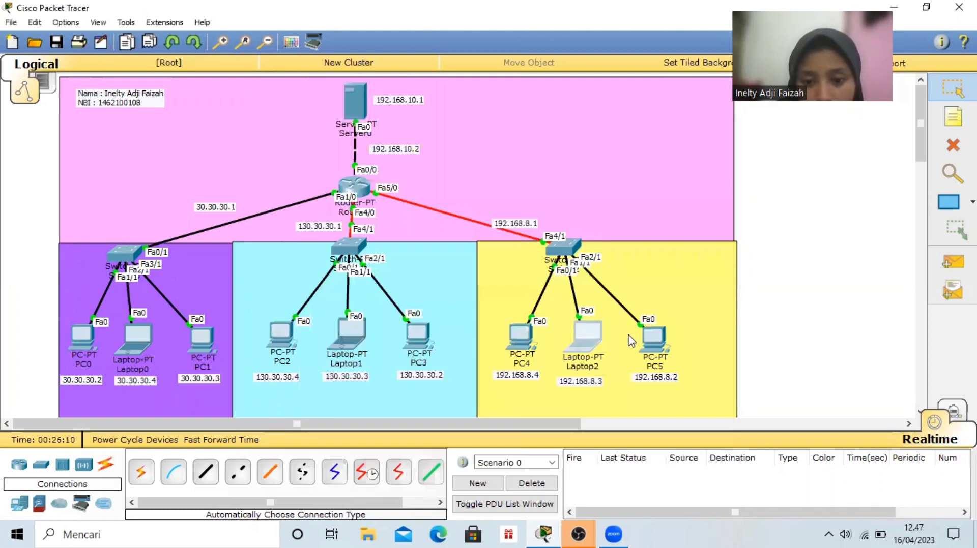
Open PC5's Command Prompt and connect to the FTP server at 192.168.10.1
click(657, 336)
click(567, 170)
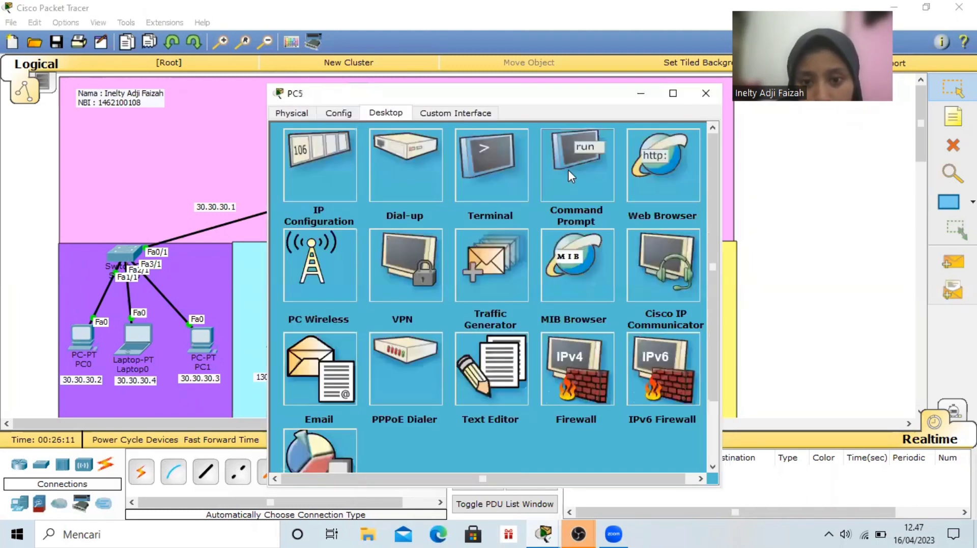
text(ft)
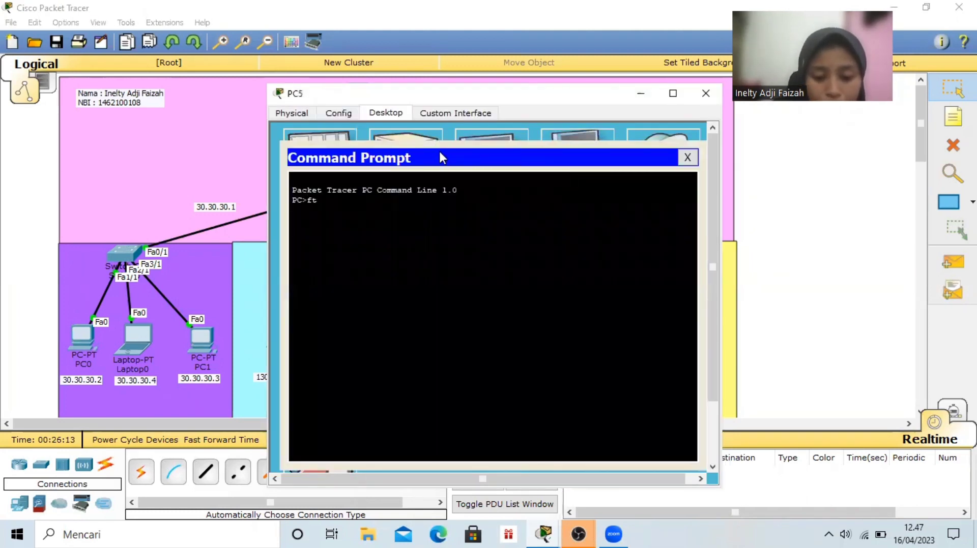
text(p 1)
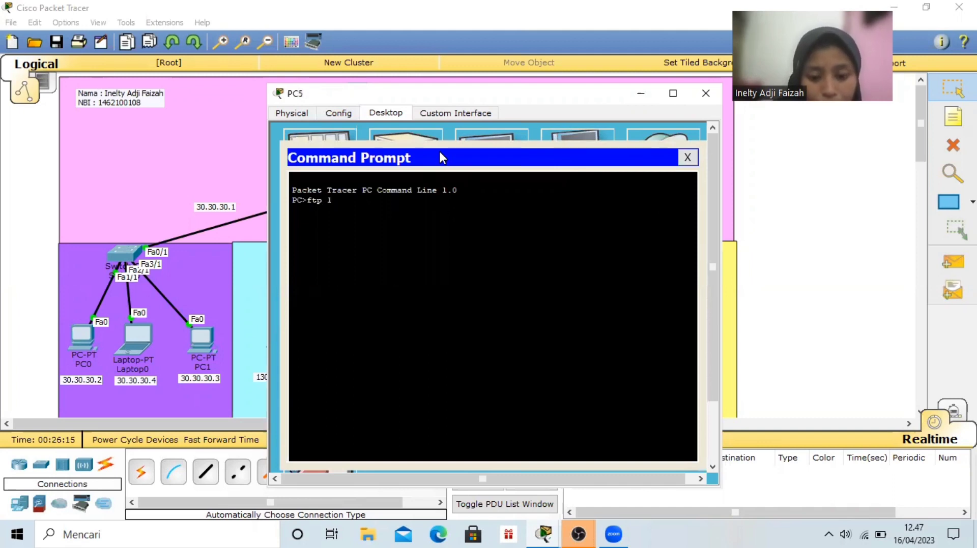
text(92.1)
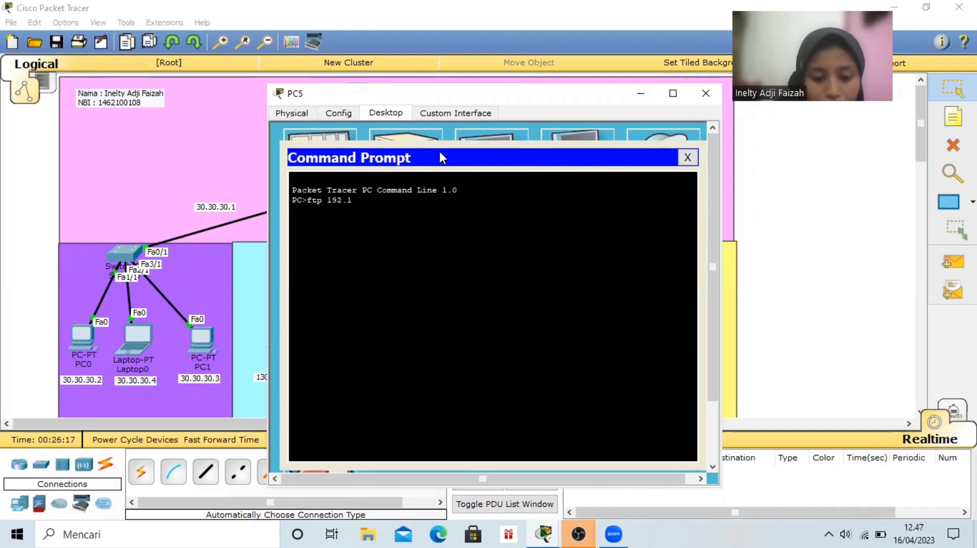
text(68.10.1)
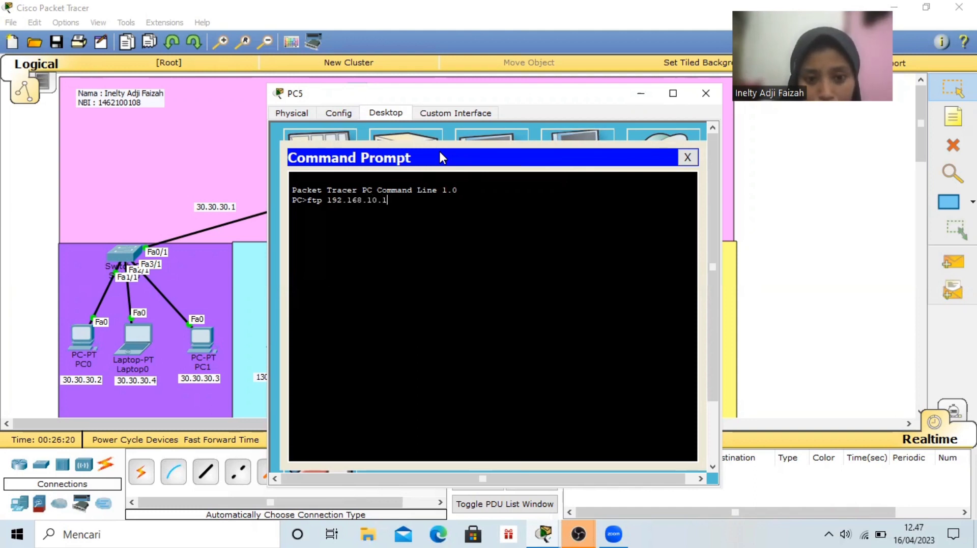
key(Return)
Log in to the FTP server from PC5 with the username user and the account password
text(user)
key(Return)
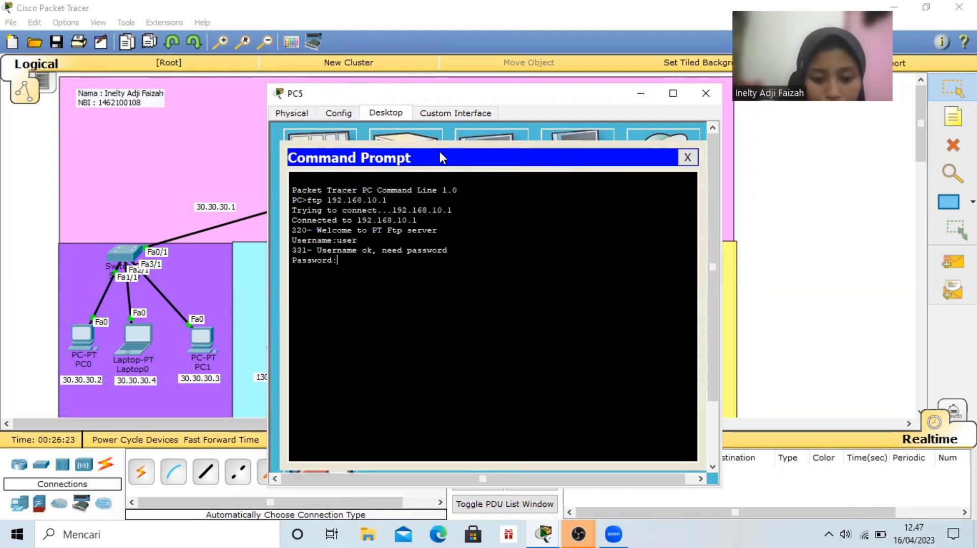
key(Return)
Download ETS.txt from the FTP server to PC5 with the get command, and close the Command Prompt
text(get)
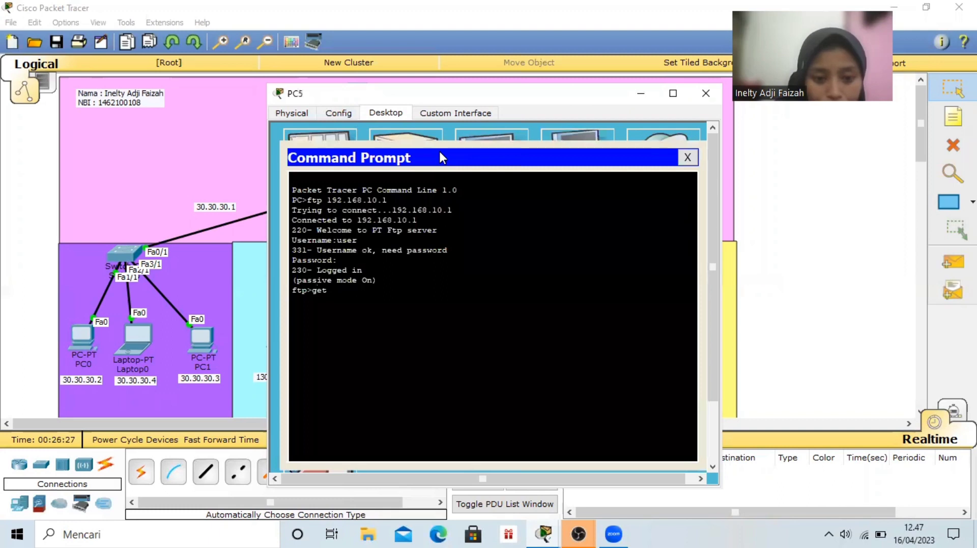
text( ET)
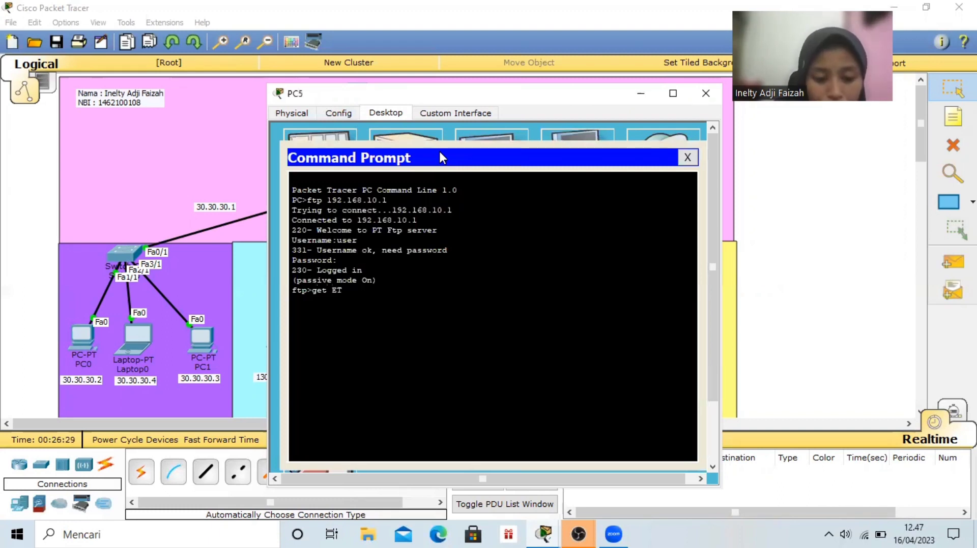
text(S.txt)
key(Return)
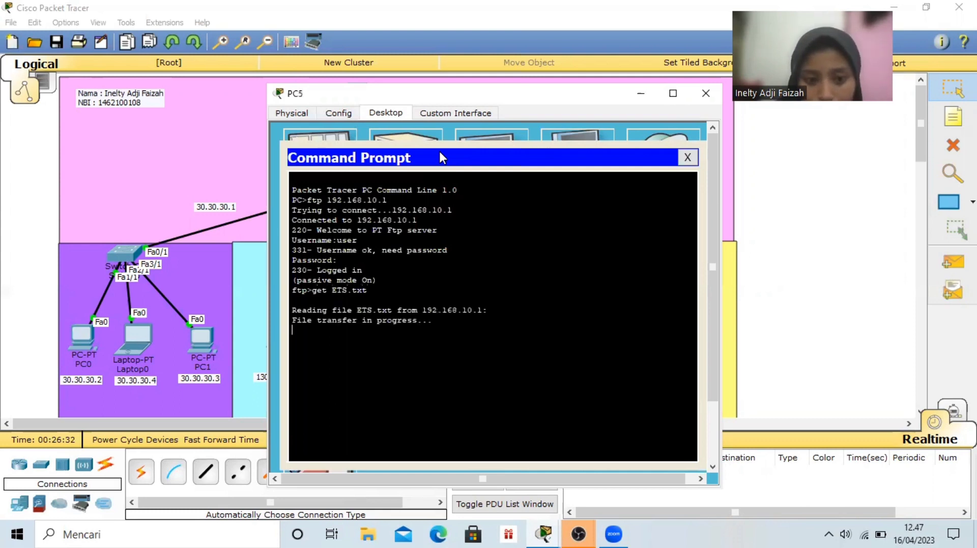
click(686, 159)
Open ETS.txt in PC5's Text Editor to check its contents, and close PC5's window
click(498, 353)
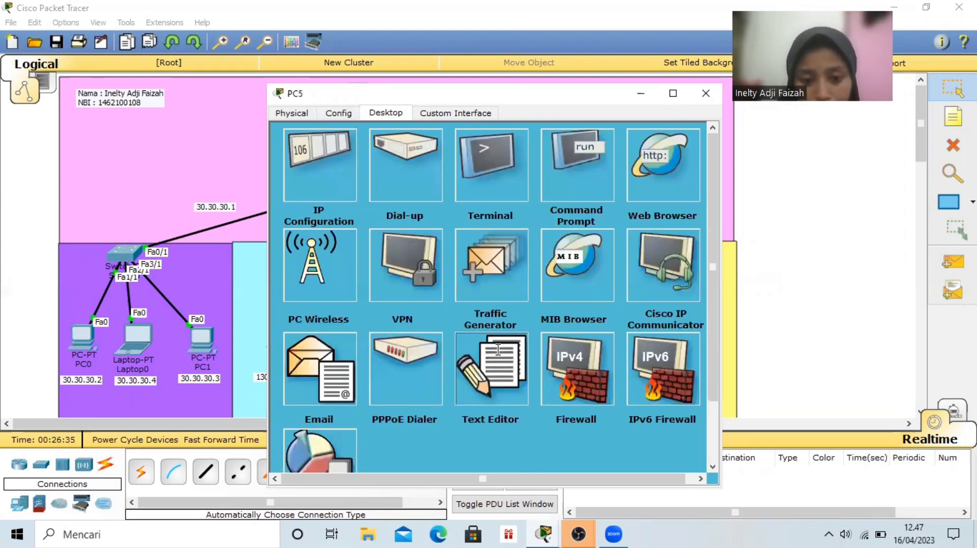
key(ctrl+o)
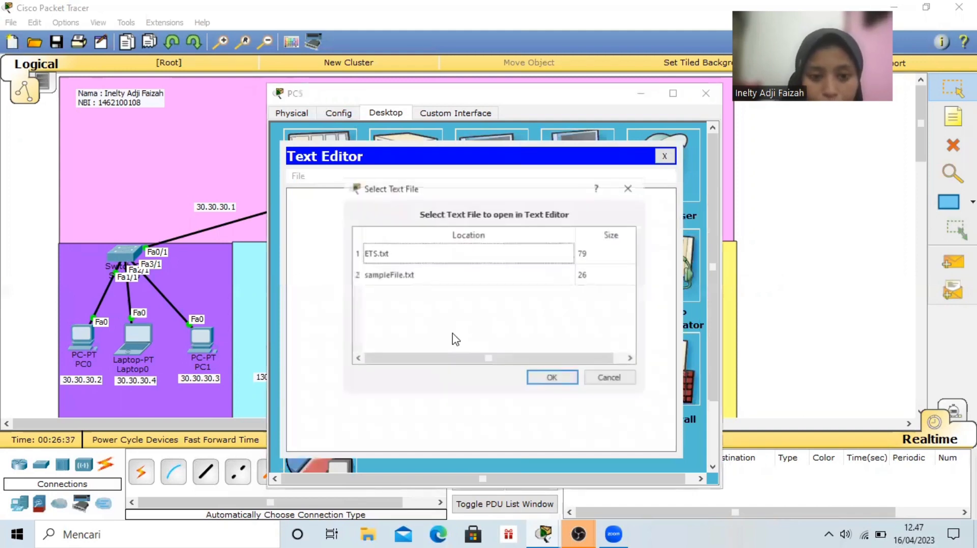
click(488, 253)
key(Down)
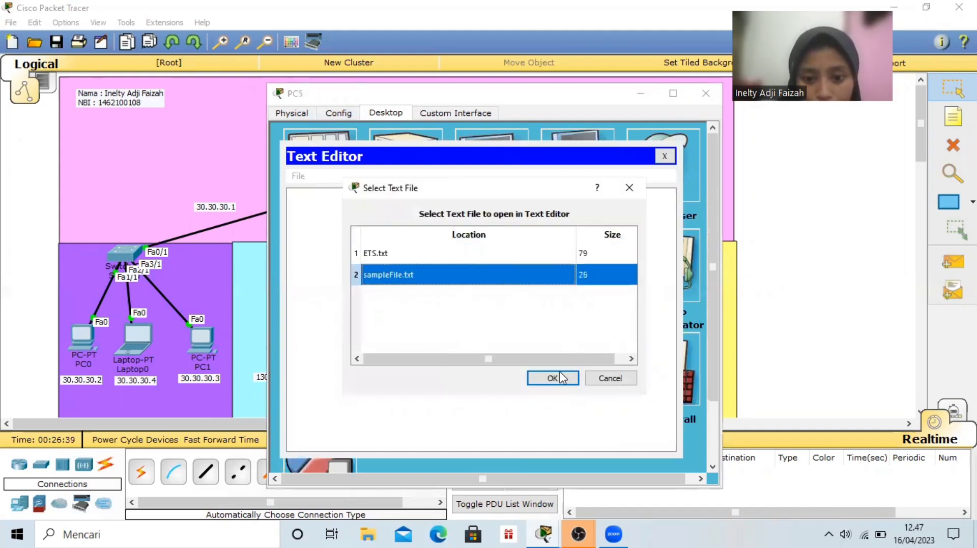
click(551, 259)
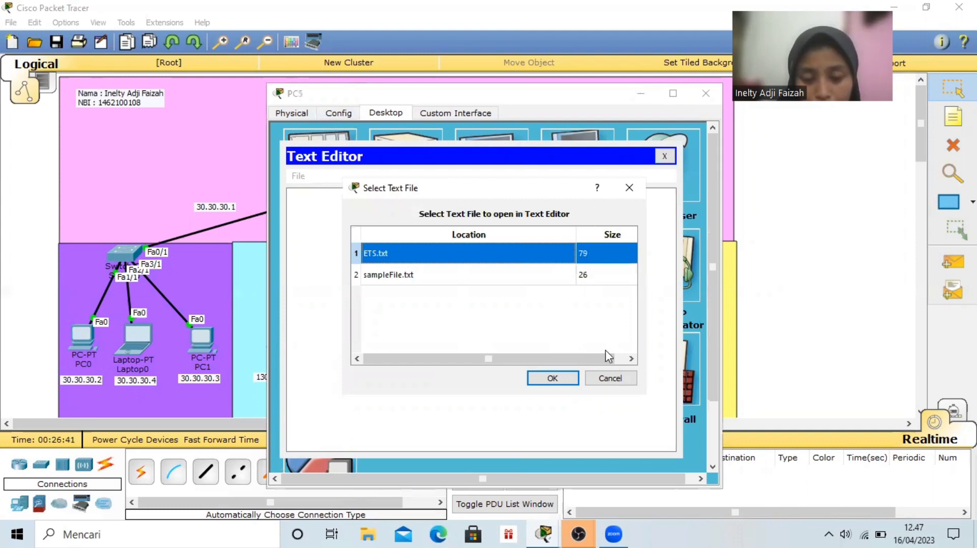
click(561, 379)
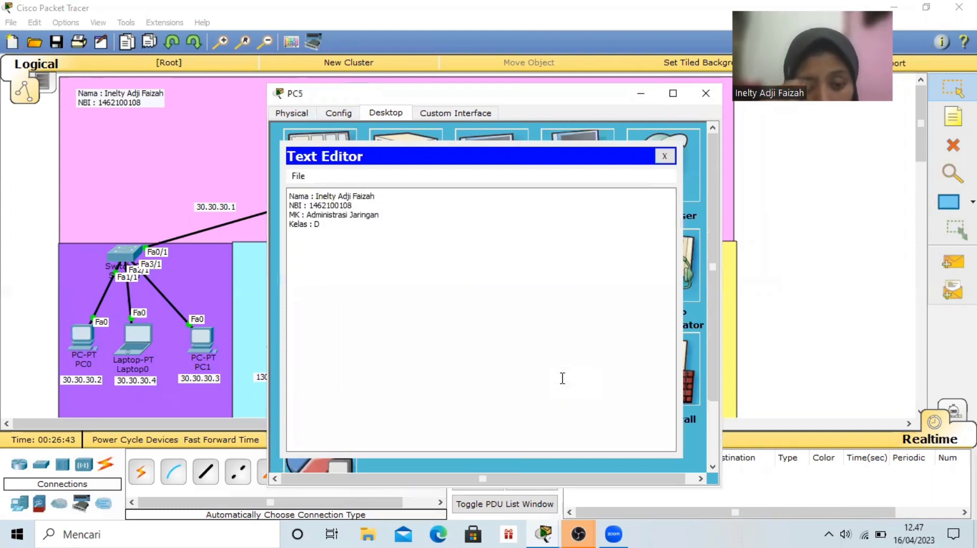
click(708, 96)
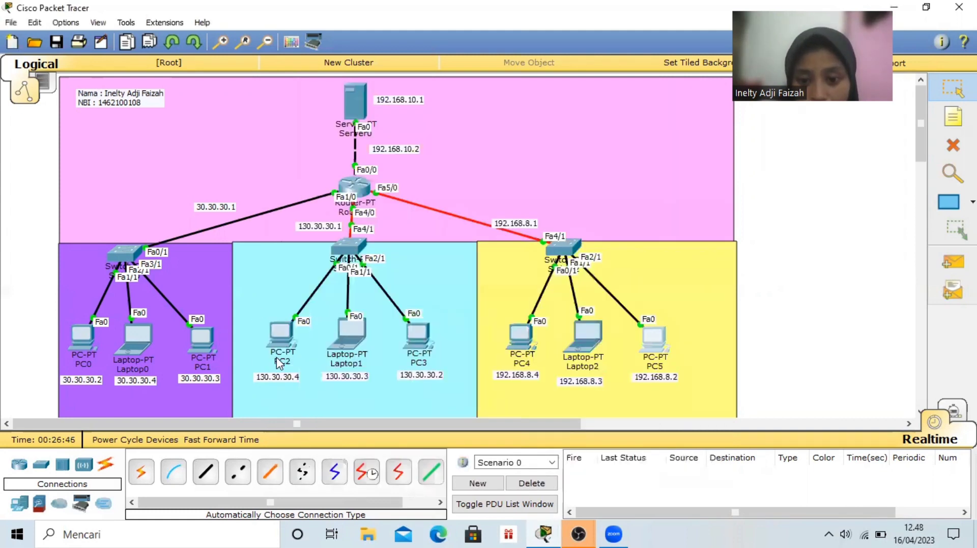
Open PC0's Command Prompt and connect to the FTP server at 192.168.10.1
click(85, 340)
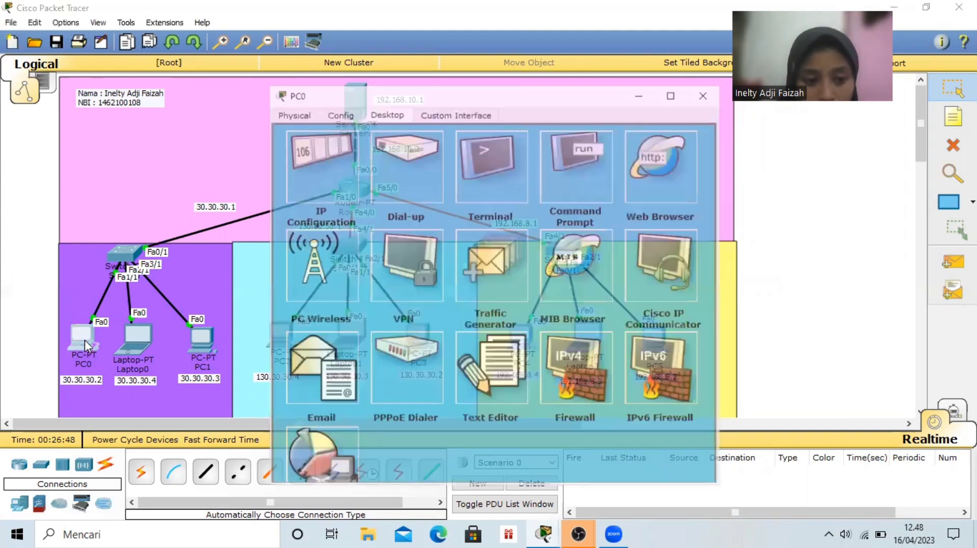
click(597, 176)
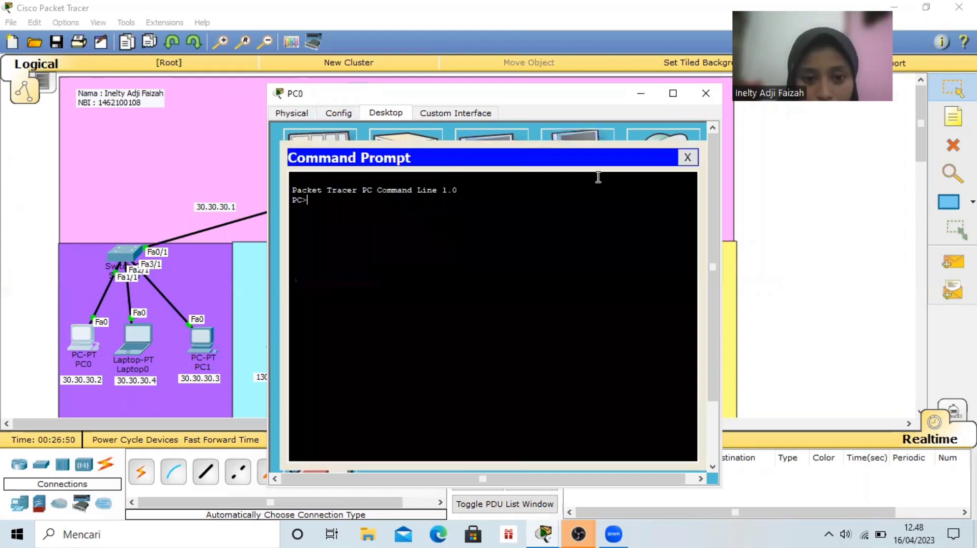
text(ftp)
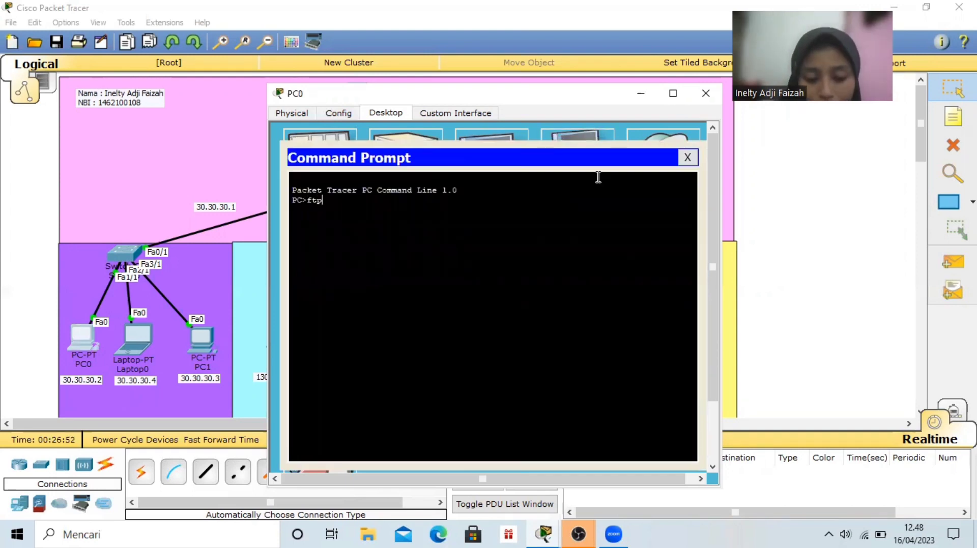
text( 192.)
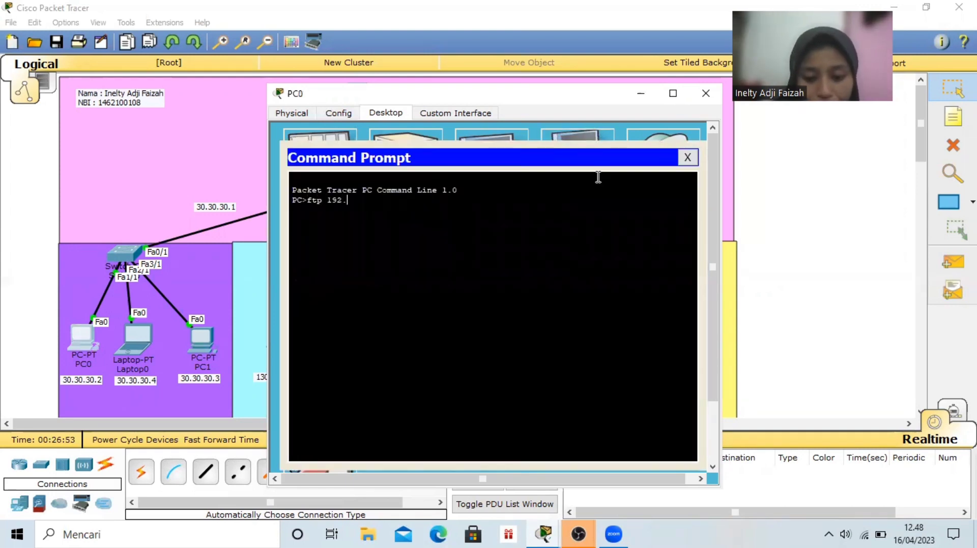
text(168.10.1)
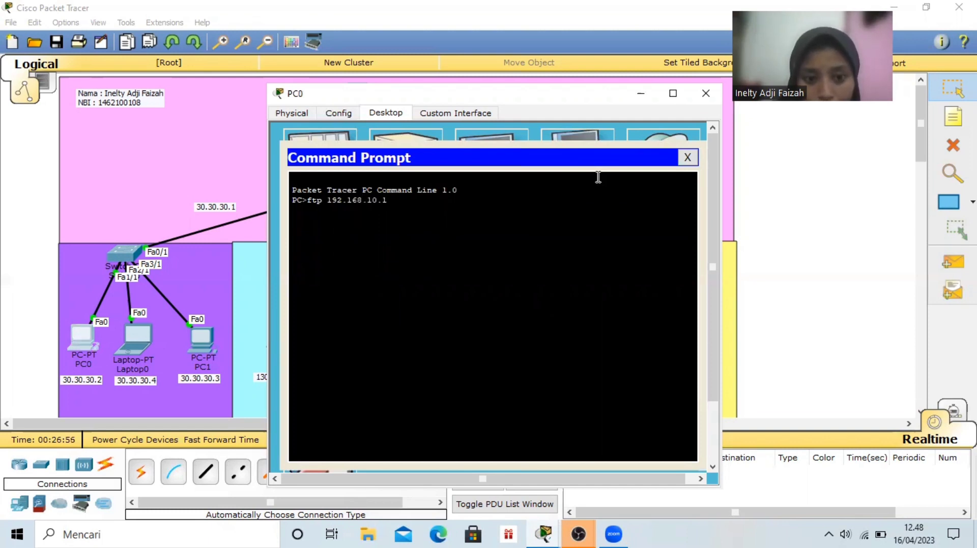
key(Return)
Log in to the FTP server from PC0 with the username user and the account password
text(user)
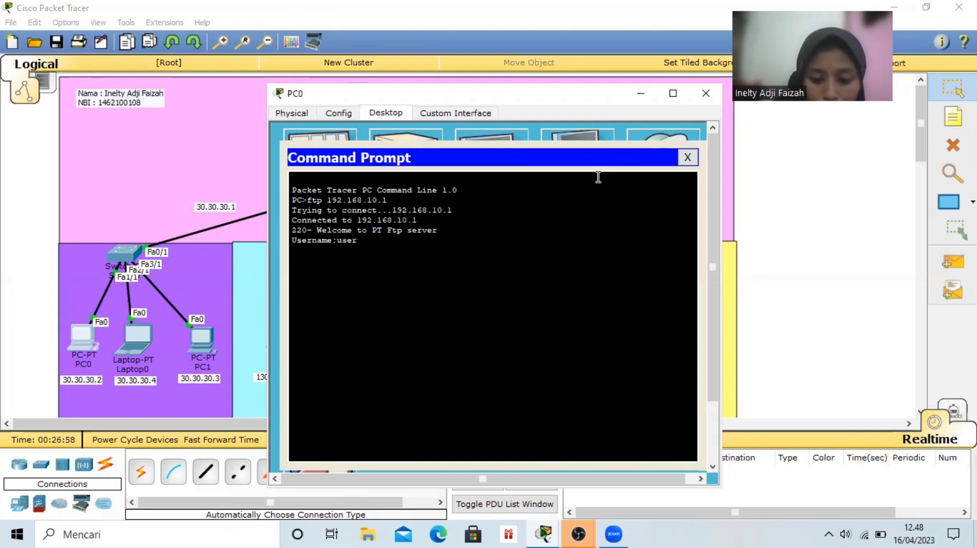
key(Return)
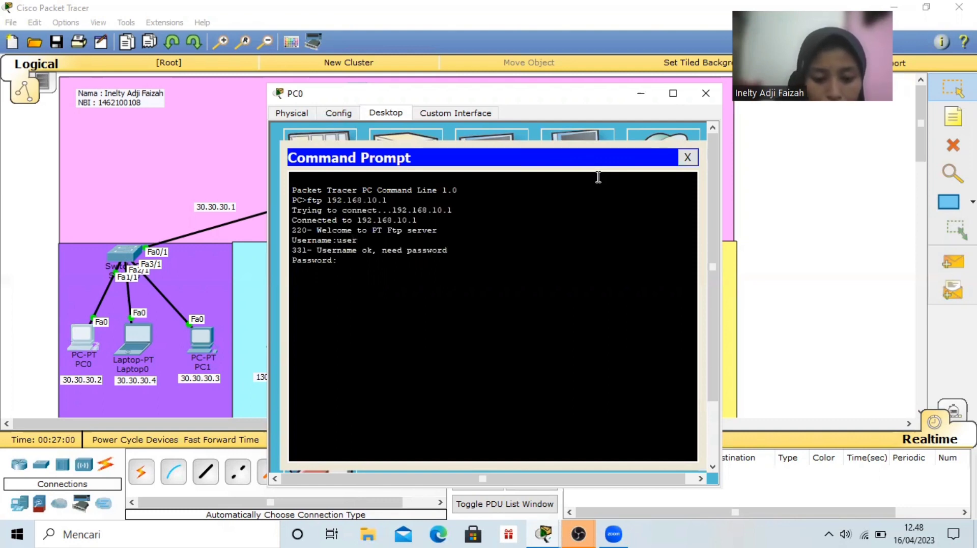
key(Return)
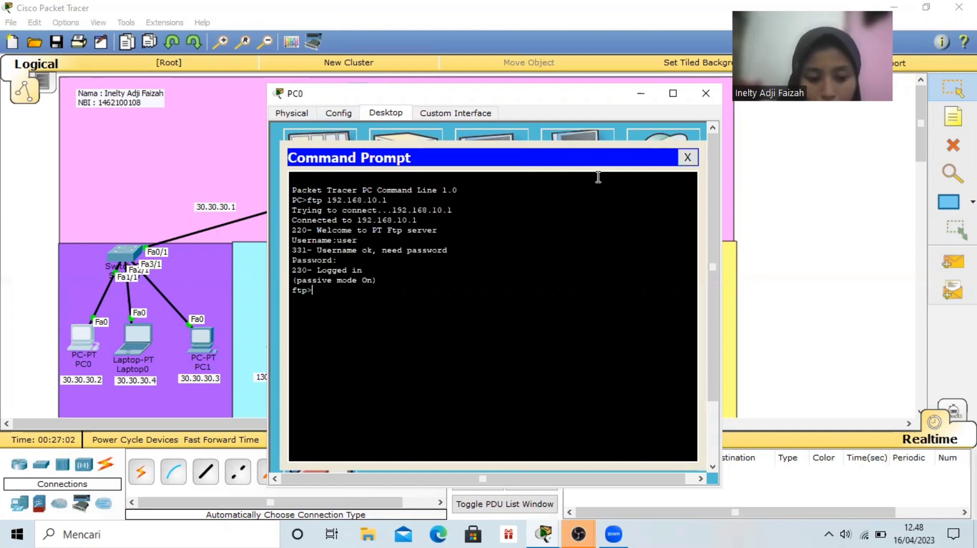
Download ETS.txt from the FTP server to PC0 with the get command, and close the Command Prompt
text(get ETS.)
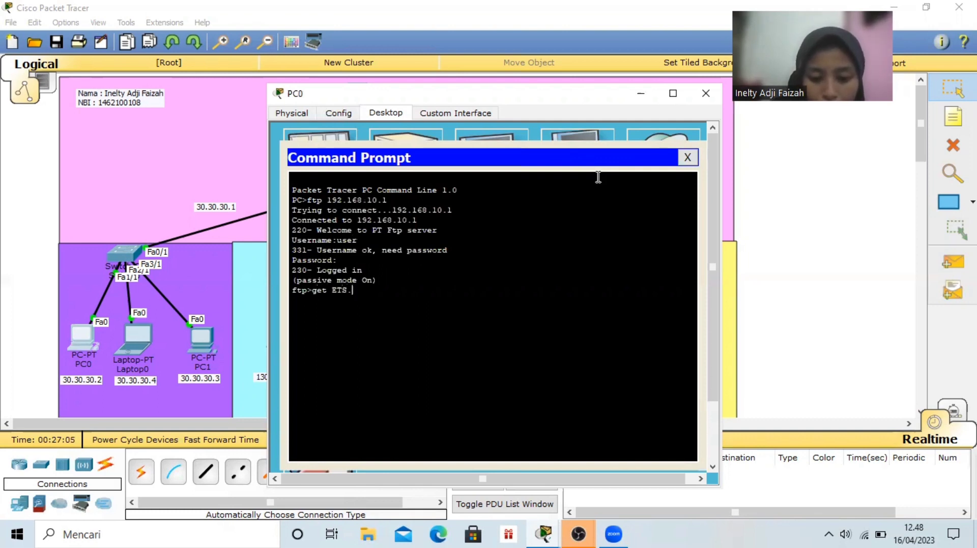
text(txt)
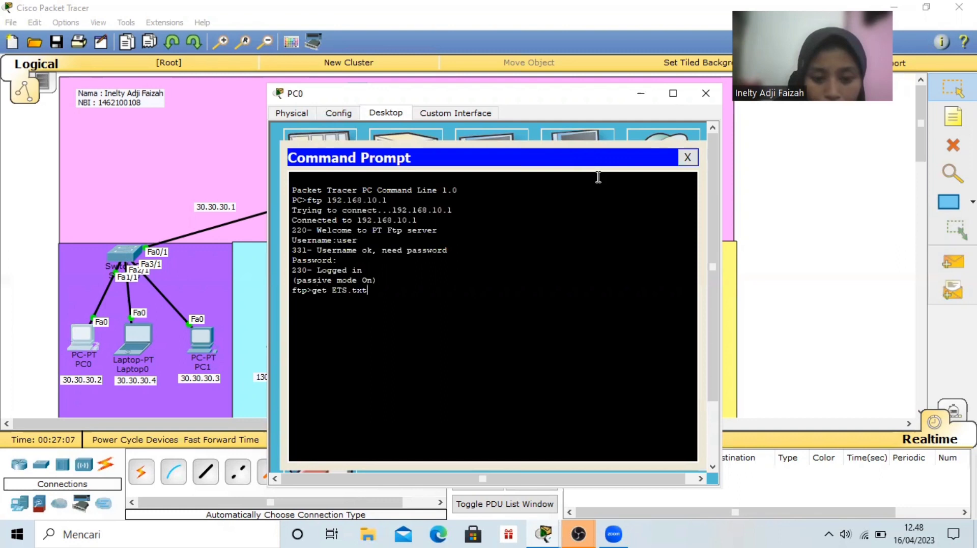
key(Return)
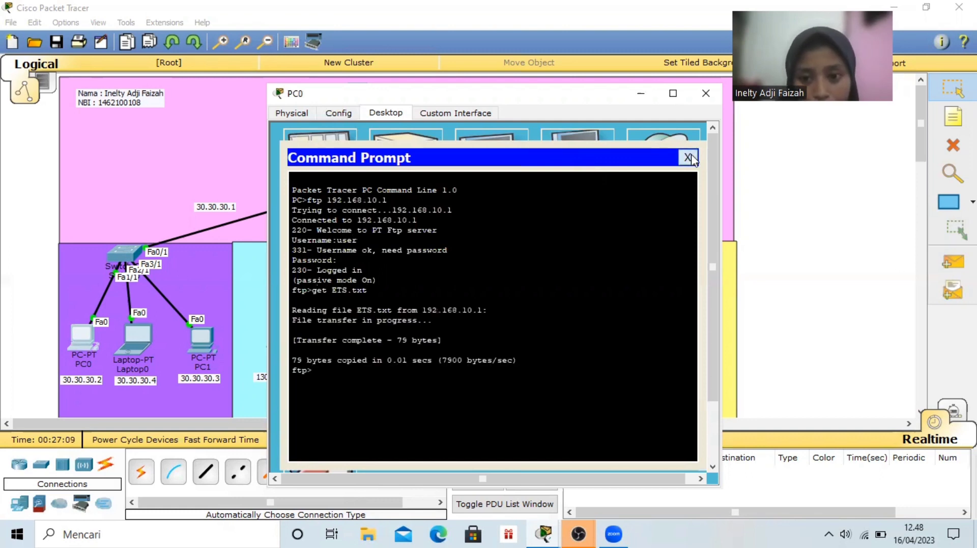
click(688, 158)
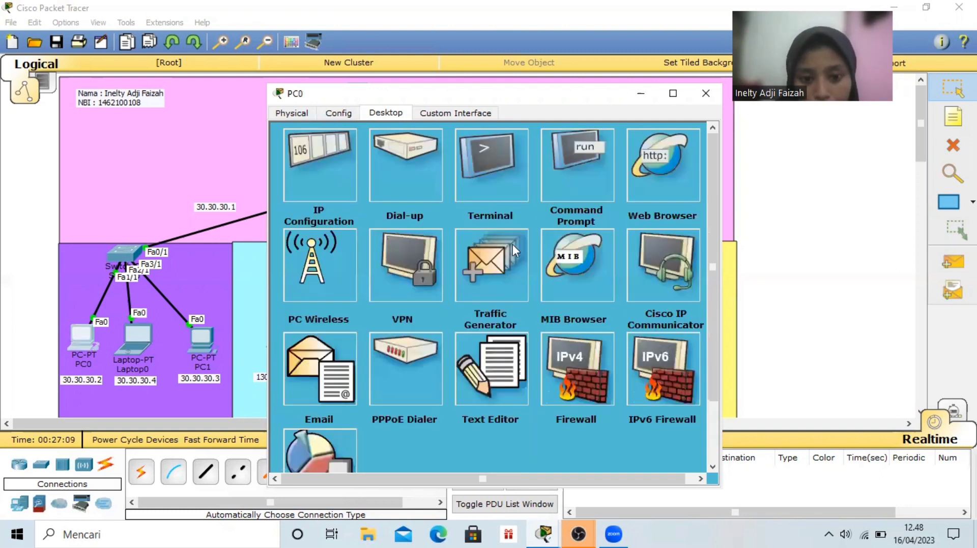
Open ETS.txt in PC0's Text Editor to check its contents, and close PC0's window
click(494, 378)
key(ctrl+o)
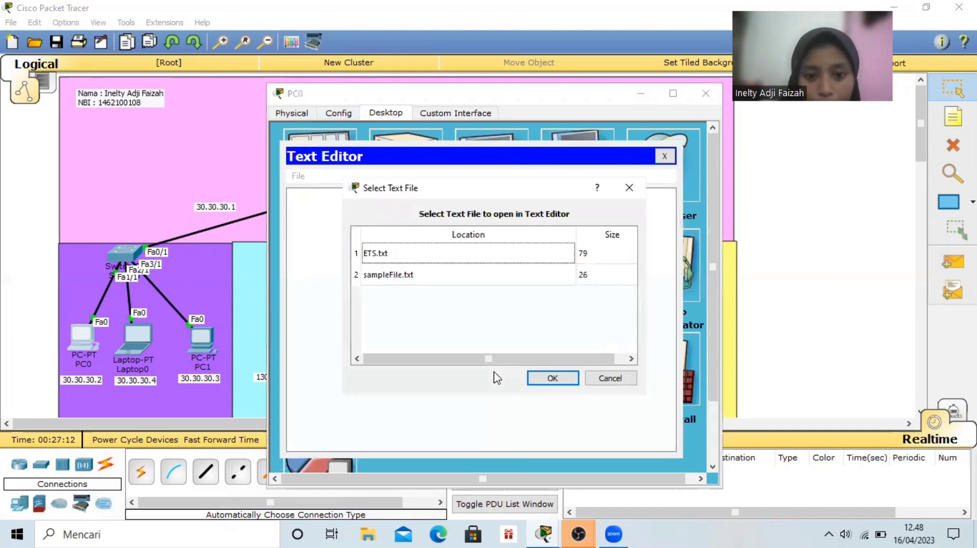
click(545, 262)
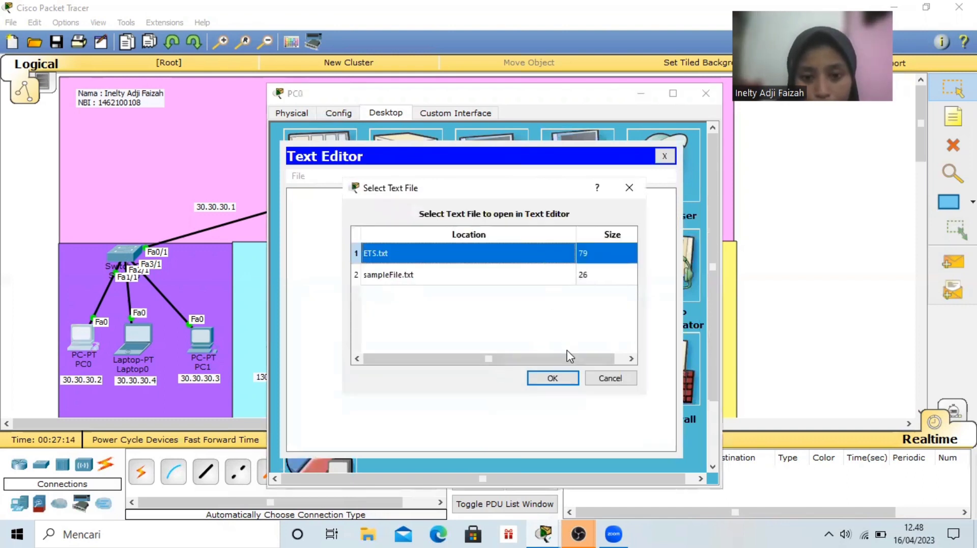
click(554, 377)
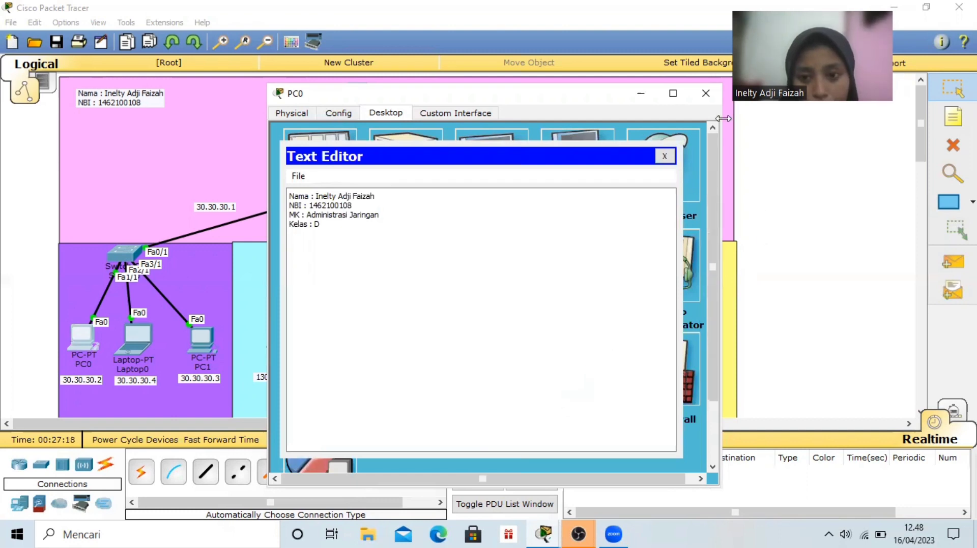
click(706, 94)
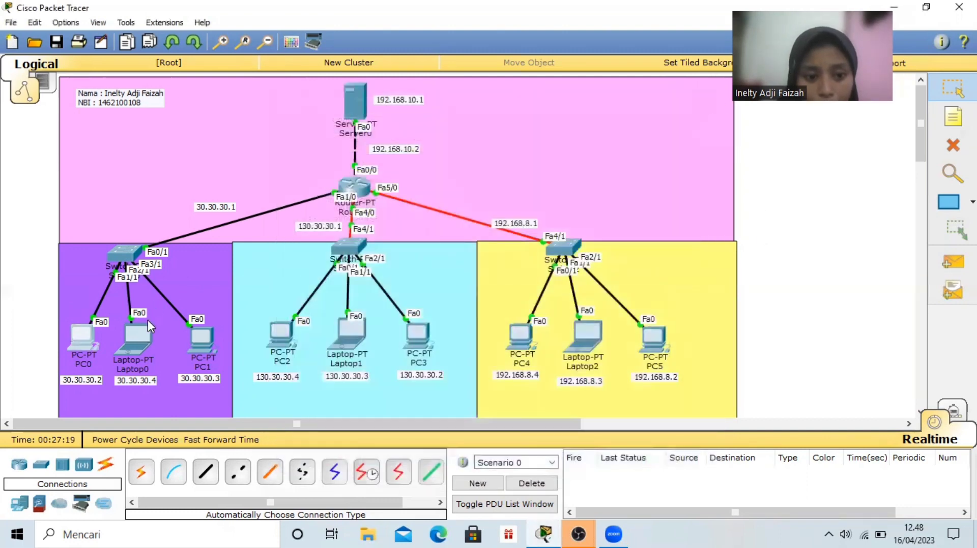
Open Laptop0's Command Prompt and connect to the FTP server at 192.168.10.1
click(136, 338)
click(569, 169)
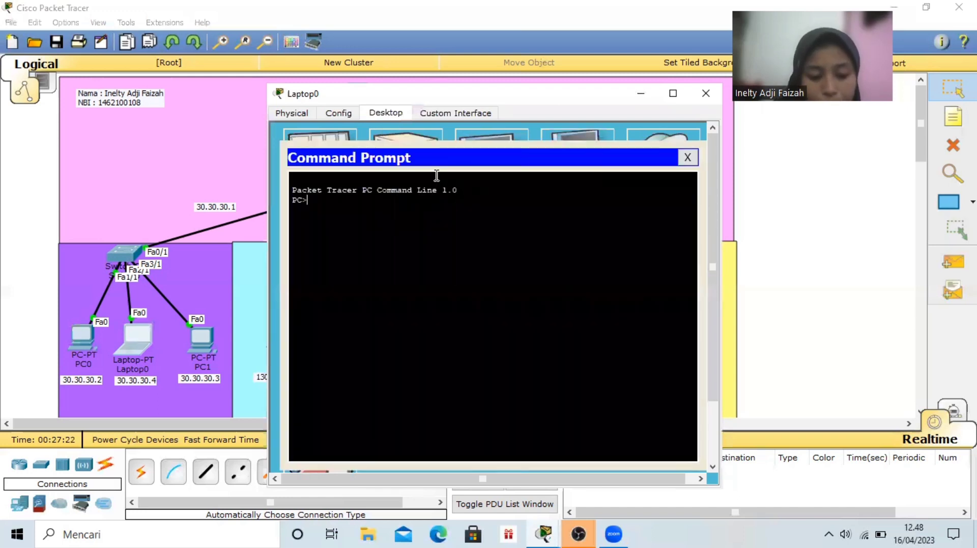
text(ftp 192.1)
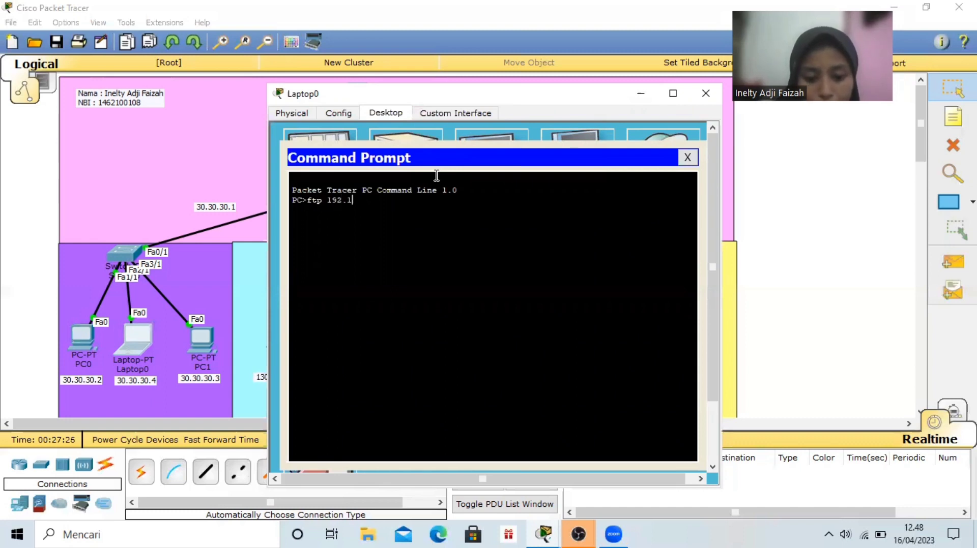
text(68.10.1)
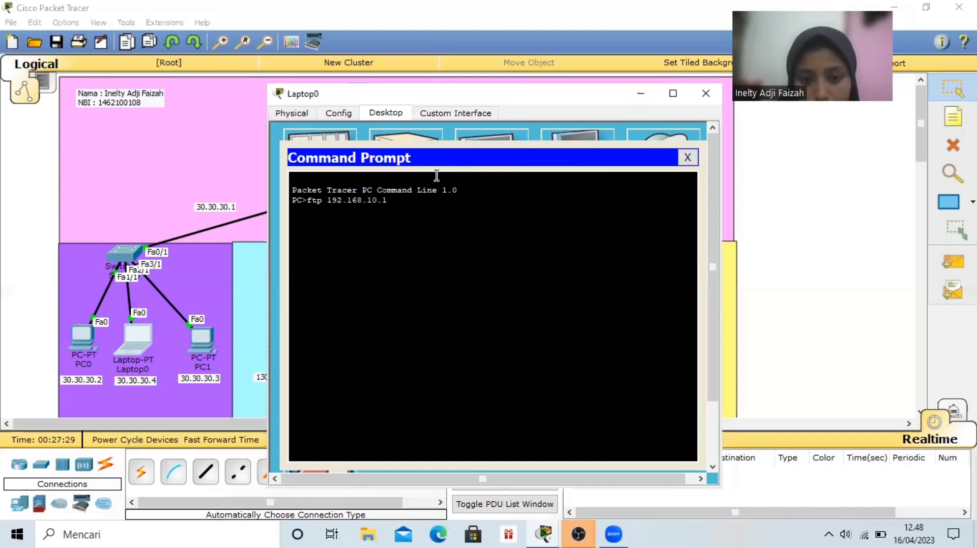
key(Return)
Log in to the FTP server from Laptop0 with the username user and the account password
text(user)
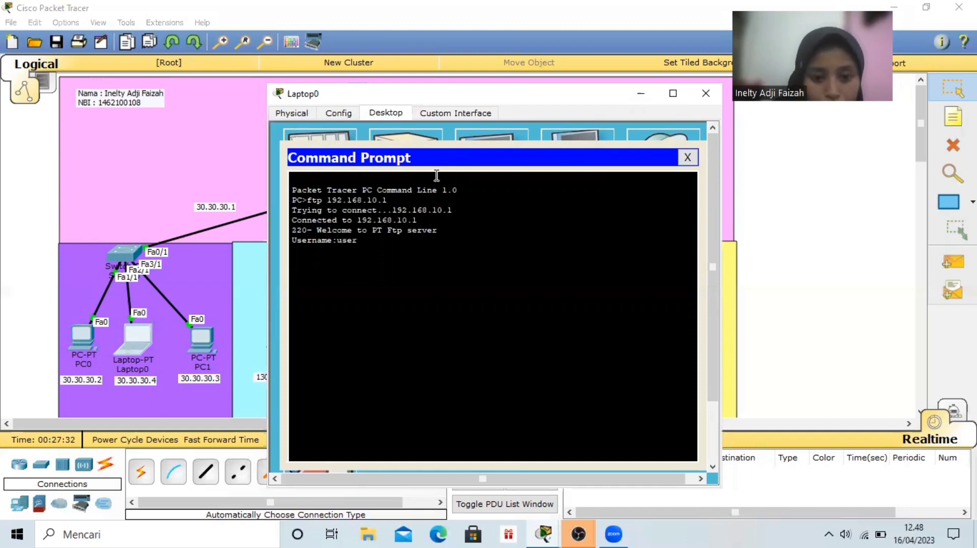
key(Return)
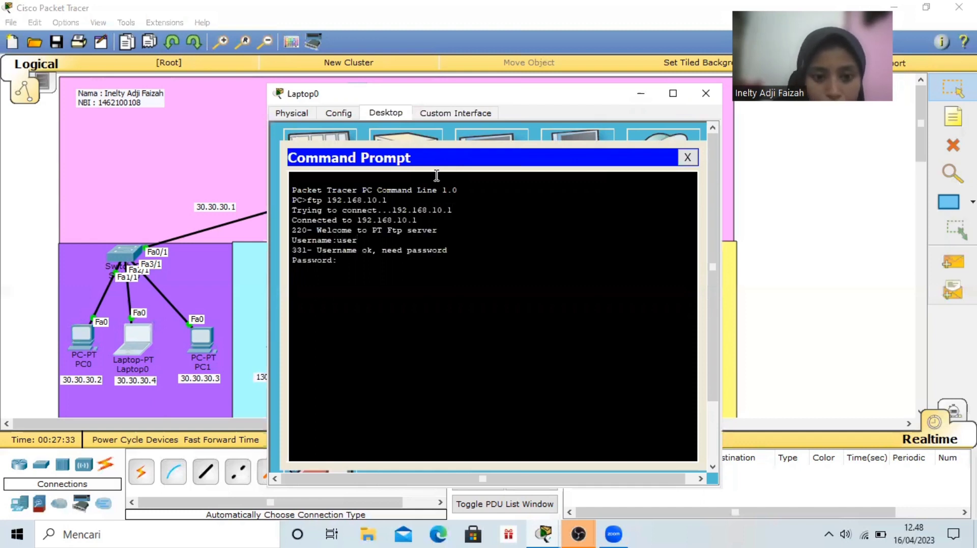
key(Return)
Download ETS.txt from the FTP server to Laptop0 with the get command, and close the Command Prompt
text(ge)
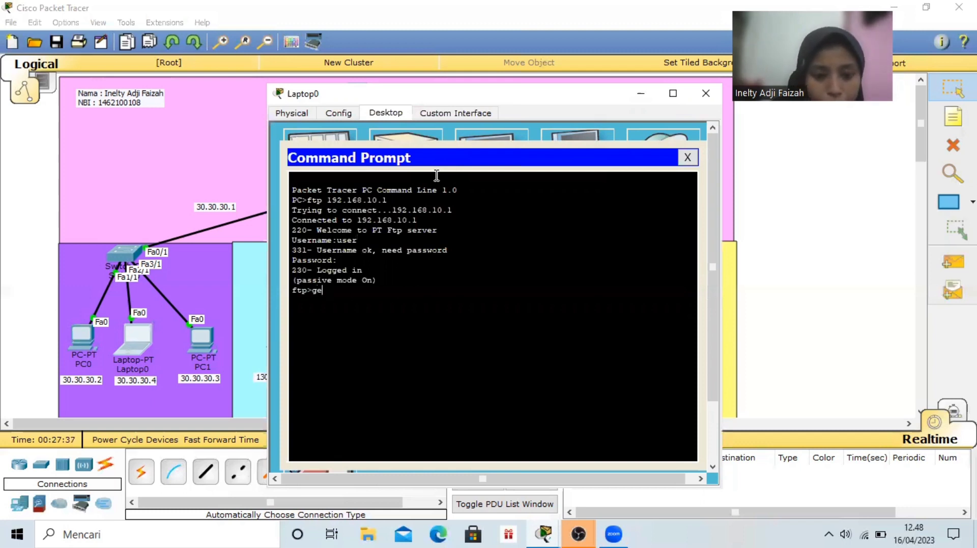
text(t ETS)
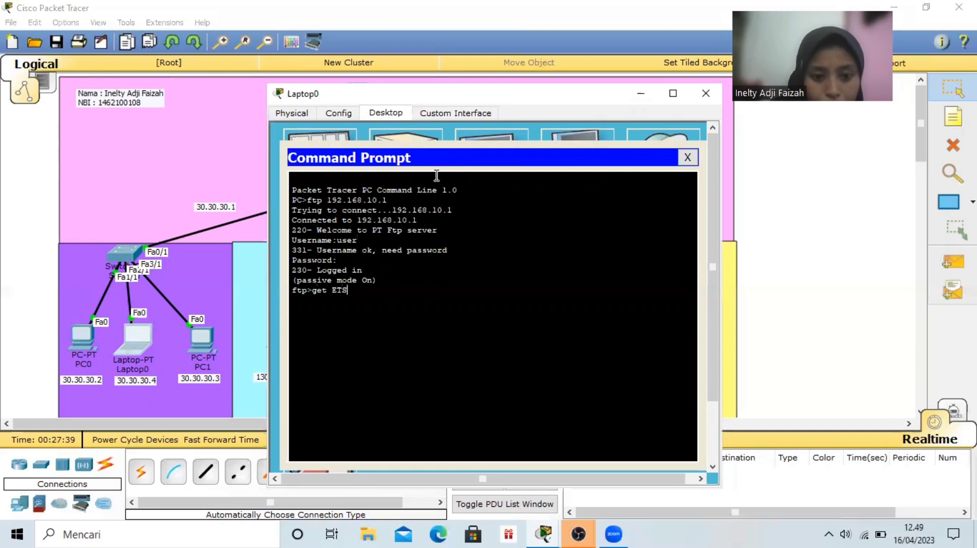
text(.txt)
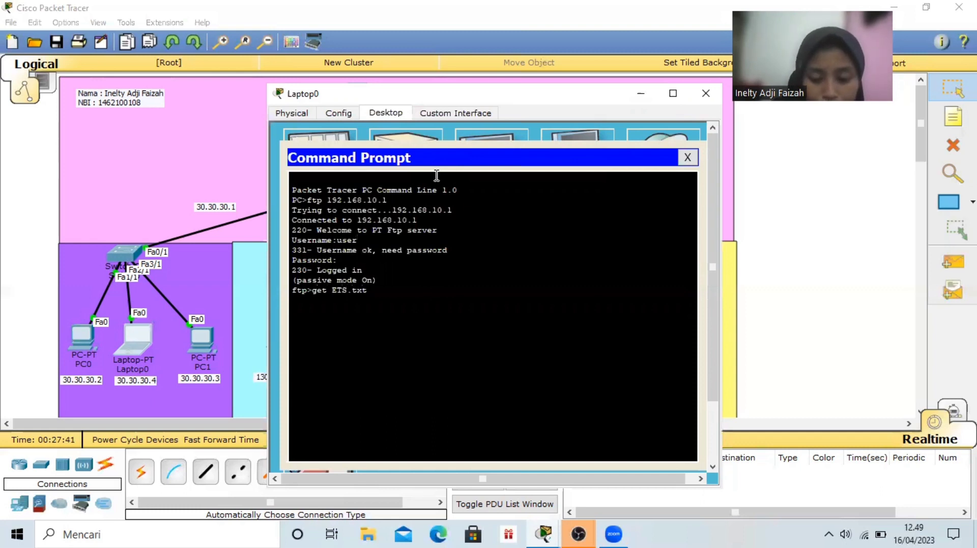
key(Return)
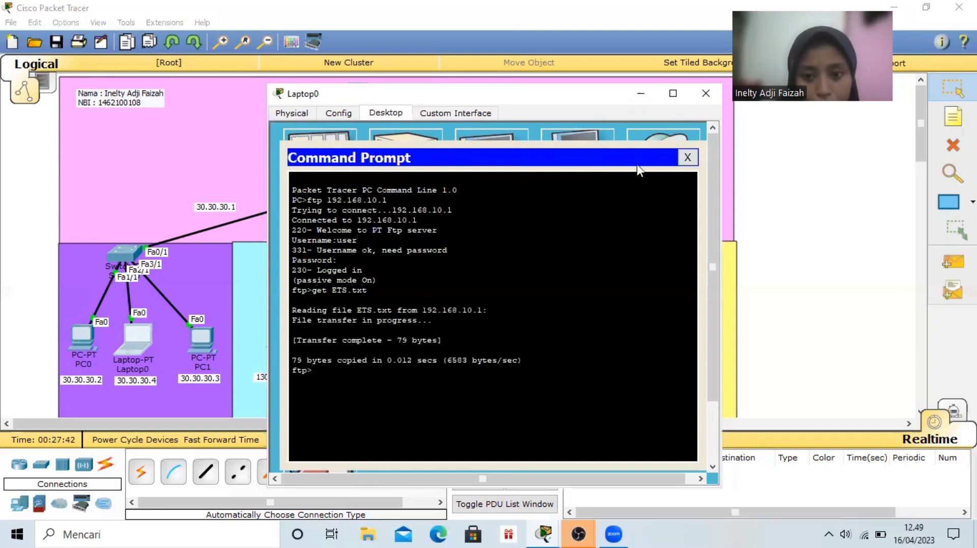
click(686, 157)
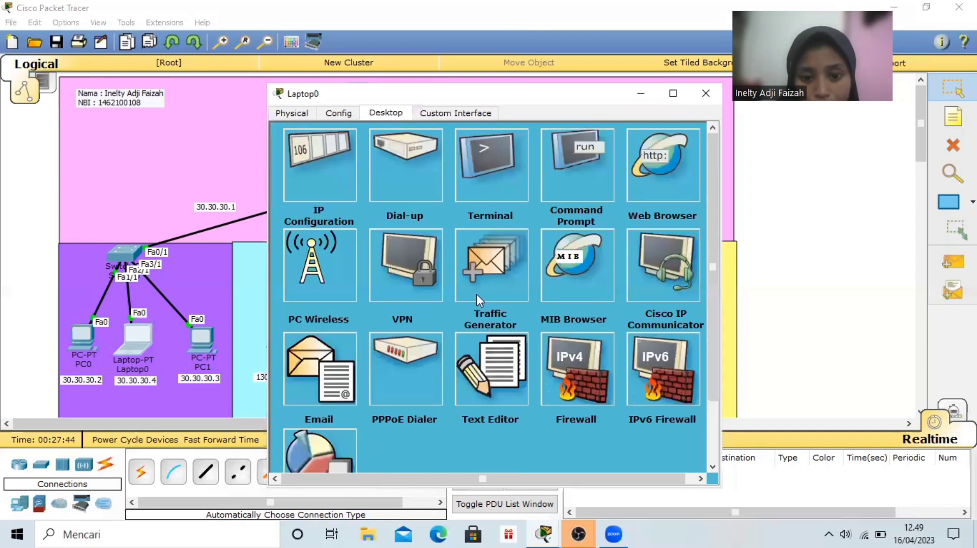
Open ETS.txt in Laptop0's Text Editor to check its contents, and close Laptop0's window
click(476, 354)
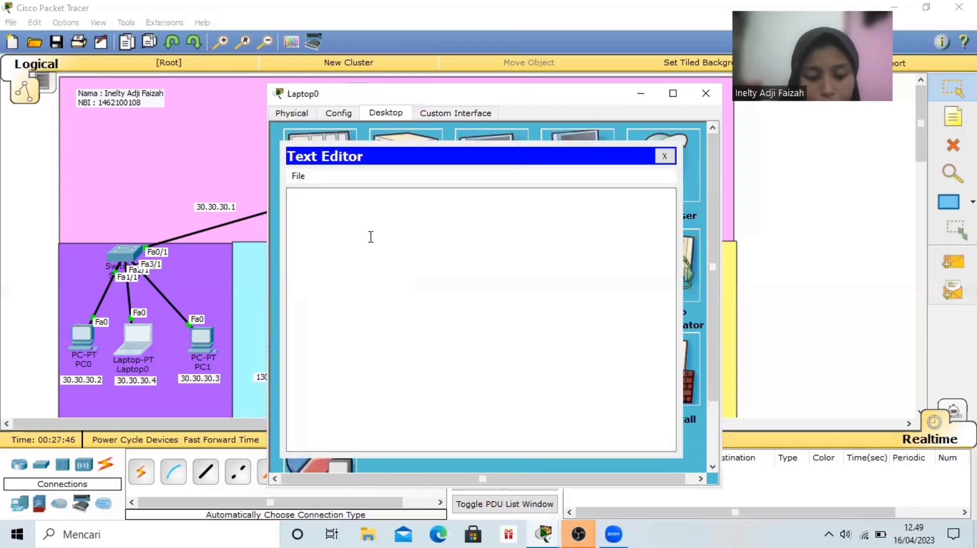
key(ctrl+o)
click(444, 254)
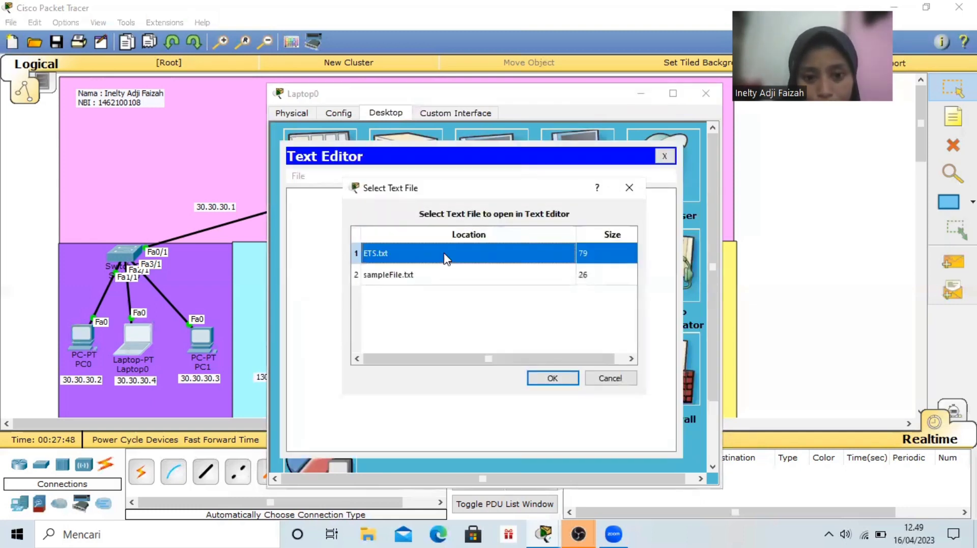
click(561, 376)
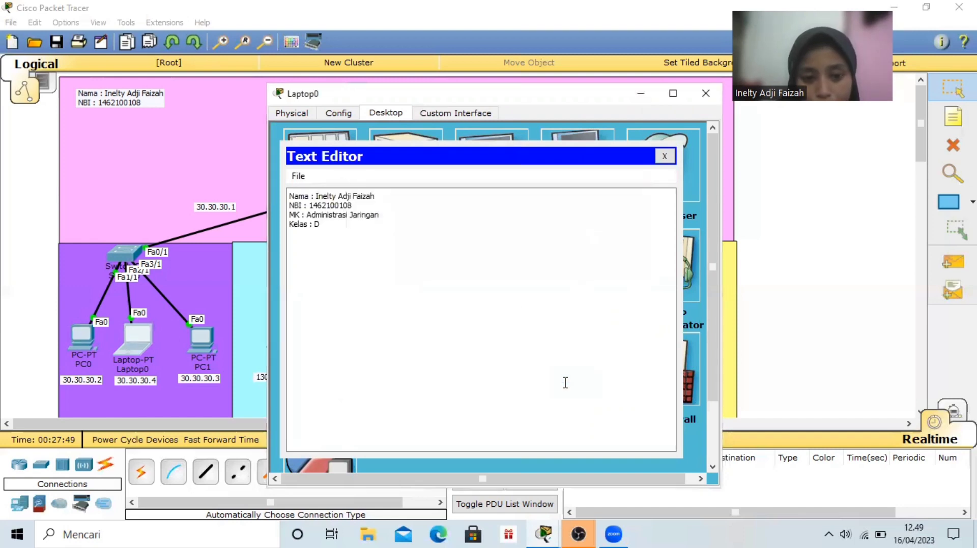
click(715, 95)
Open PC1's Command Prompt and connect to the FTP server at 192.168.10.1
click(197, 341)
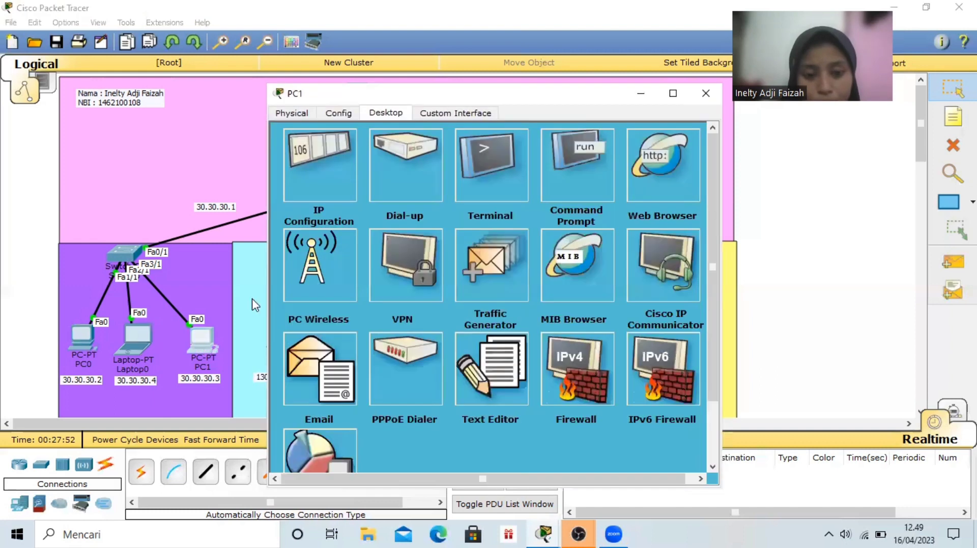
click(569, 146)
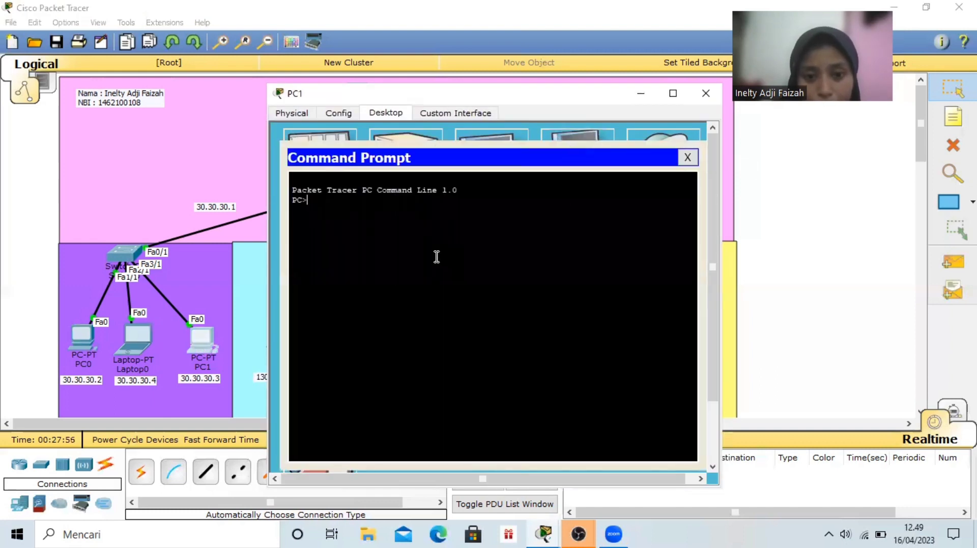
text(ftp)
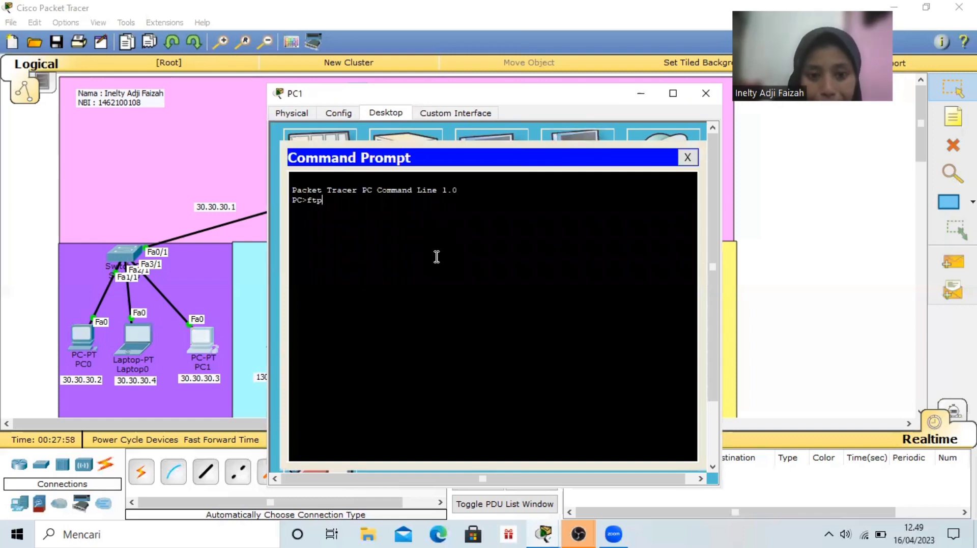
text( 192)
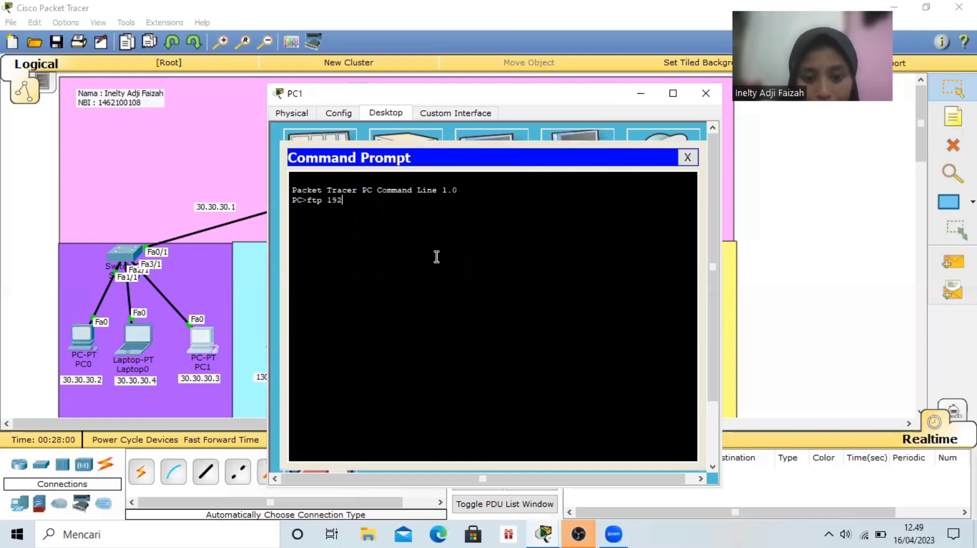
text(.168.10.)
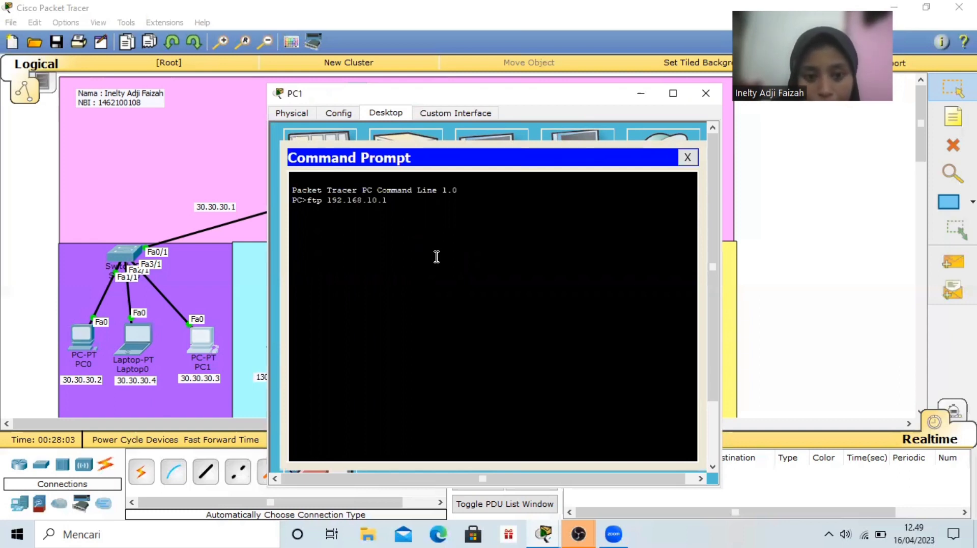
text(1)
key(Return)
Log in to the FTP server from PC1 with the username user and the account password
text(user)
key(Return)
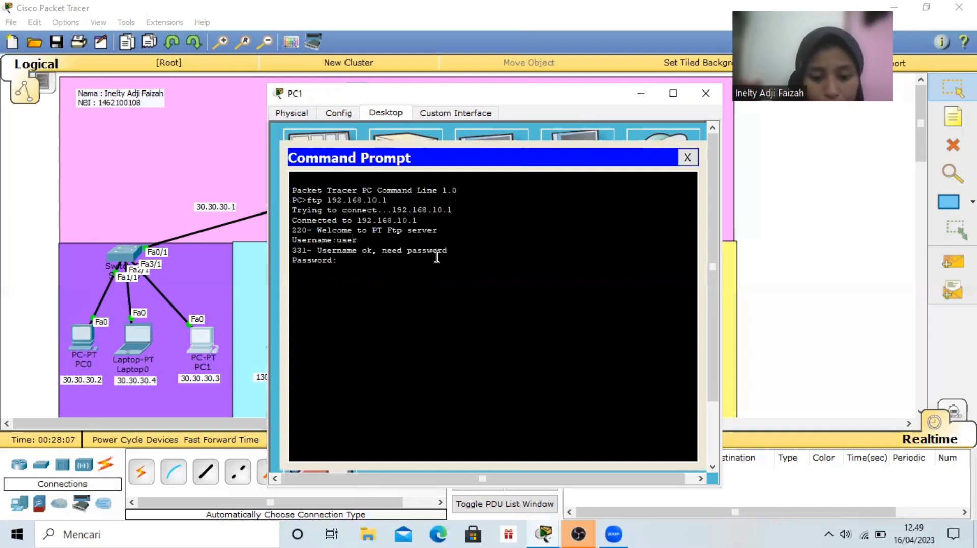
key(Return)
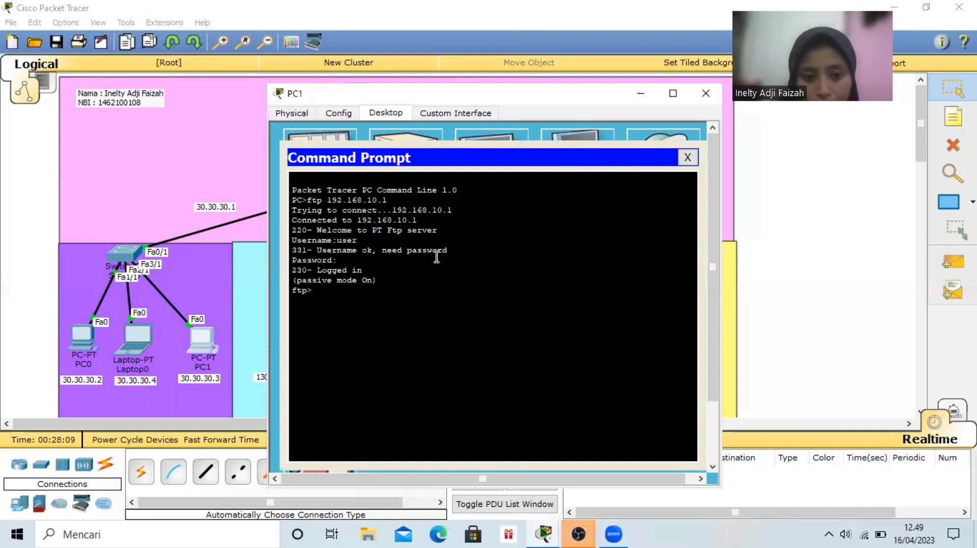
Download ETS.txt from the FTP server to PC1 with the get command, and close the Command Prompt
text(get)
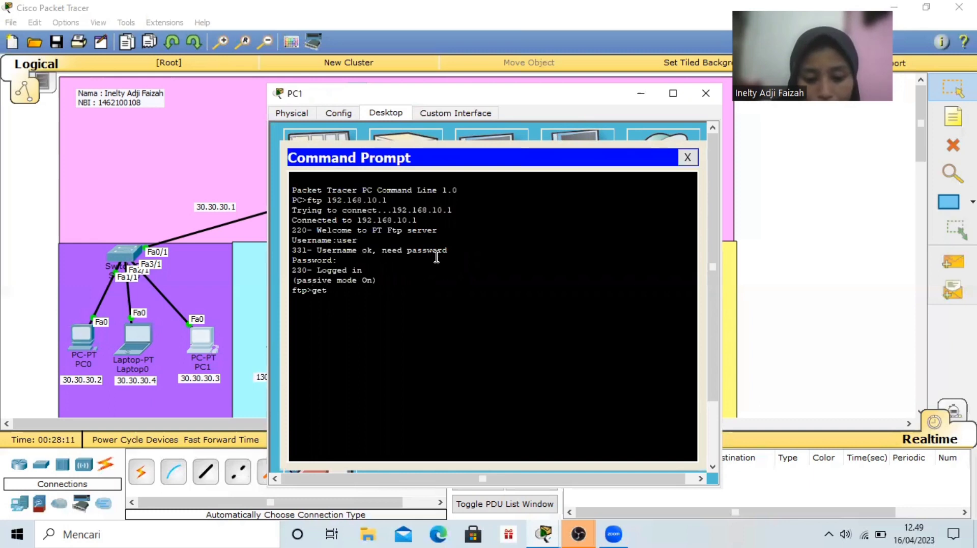
text( ETS,)
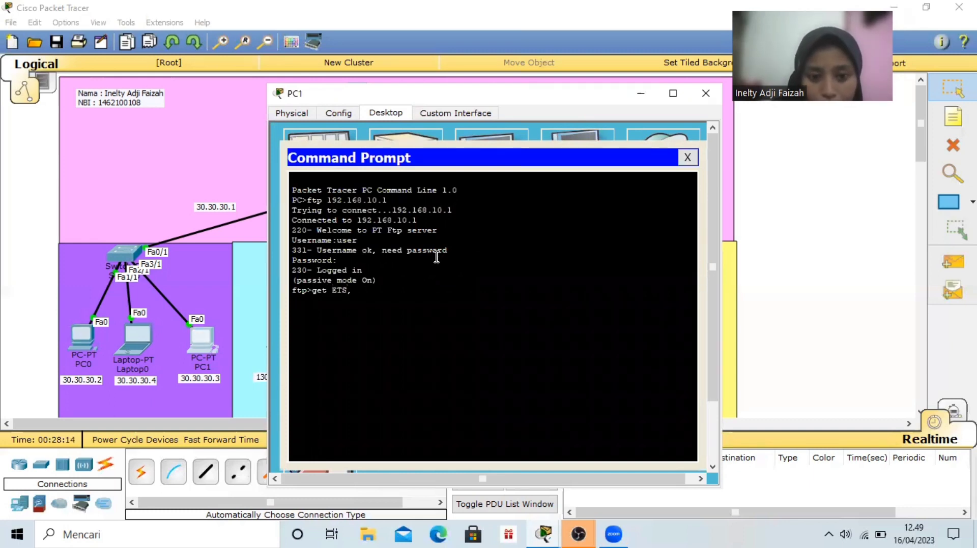
key(BackSpace)
text(.txt)
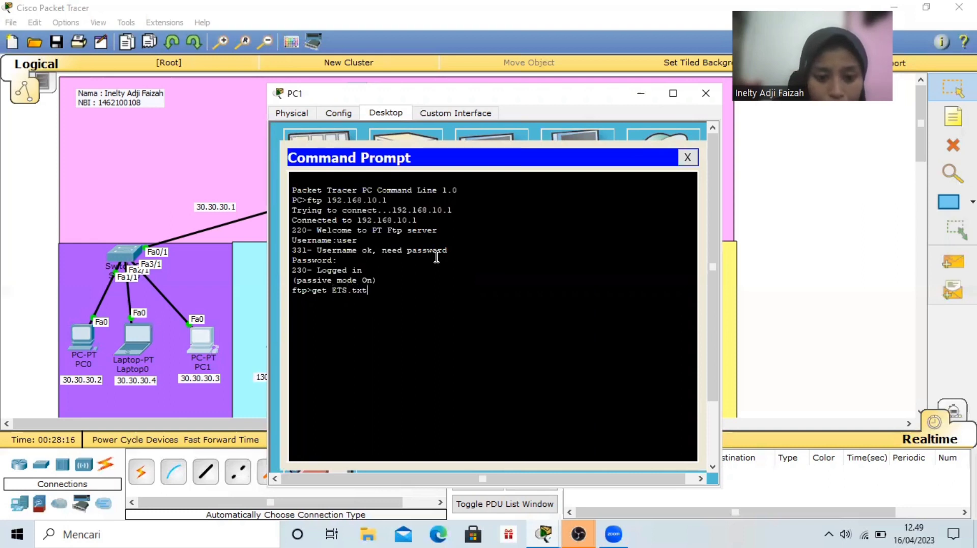
key(Return)
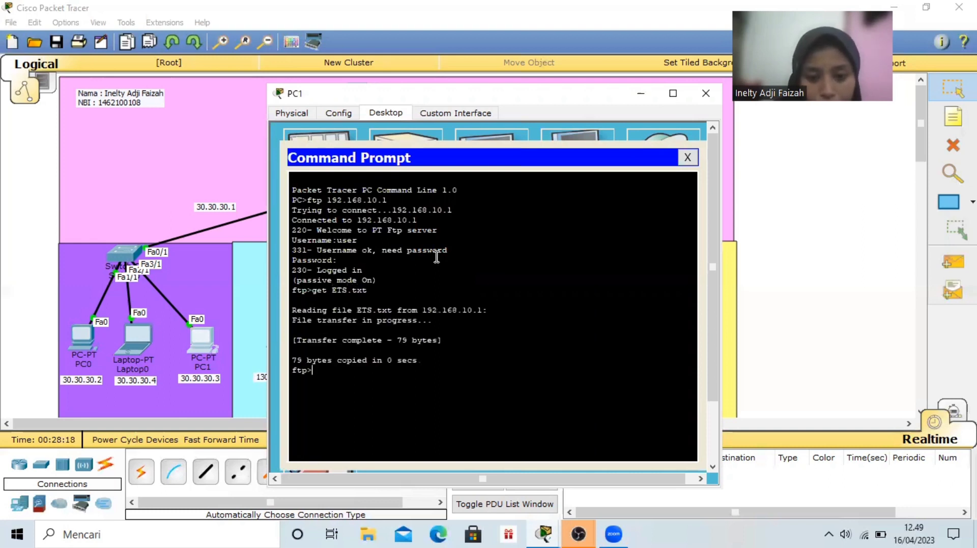
click(687, 158)
Open ETS.txt in PC1's Text Editor to check its contents, and close PC1's window
click(483, 354)
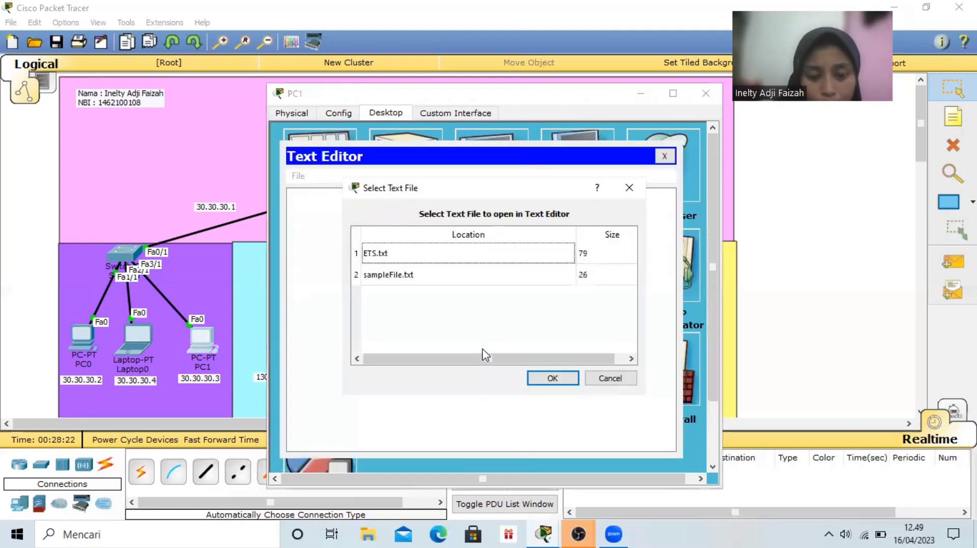
click(517, 257)
click(564, 384)
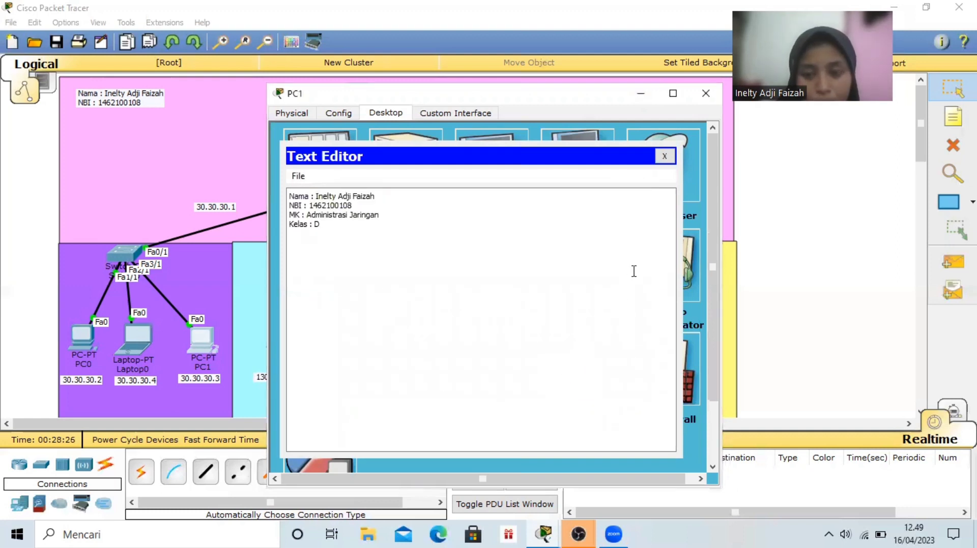
click(705, 94)
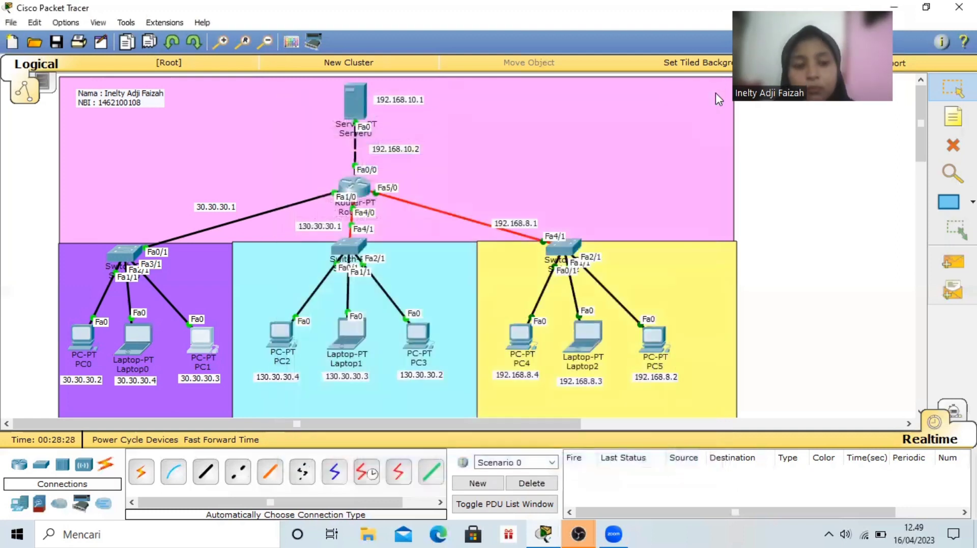